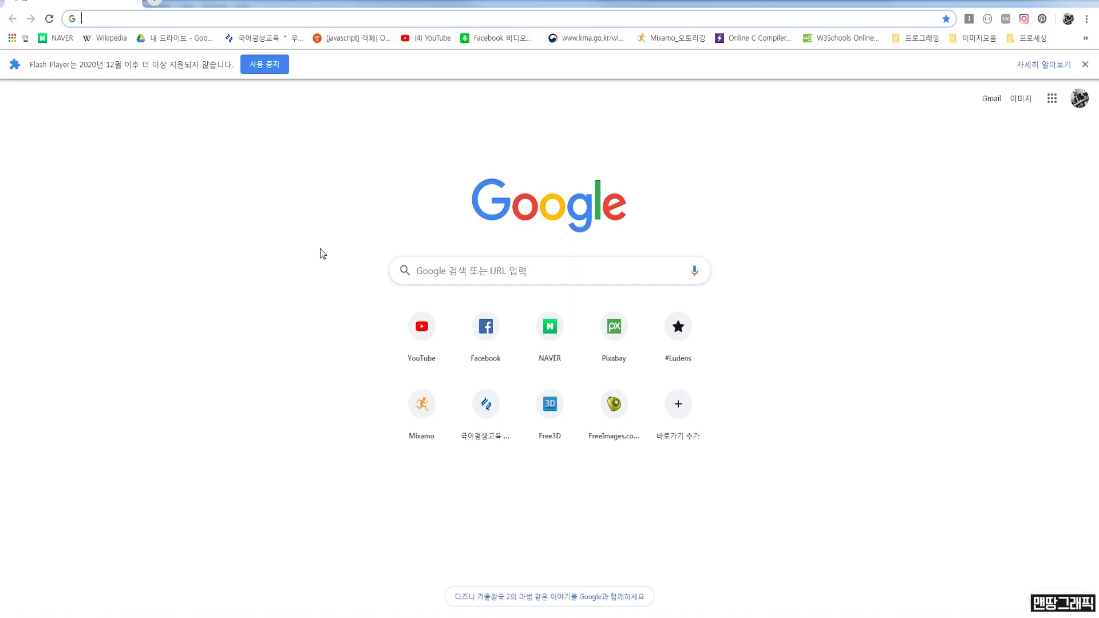
Search Google for 'walk animation cycle'
{"action": "left_click", "coordinate": [416, 271]}
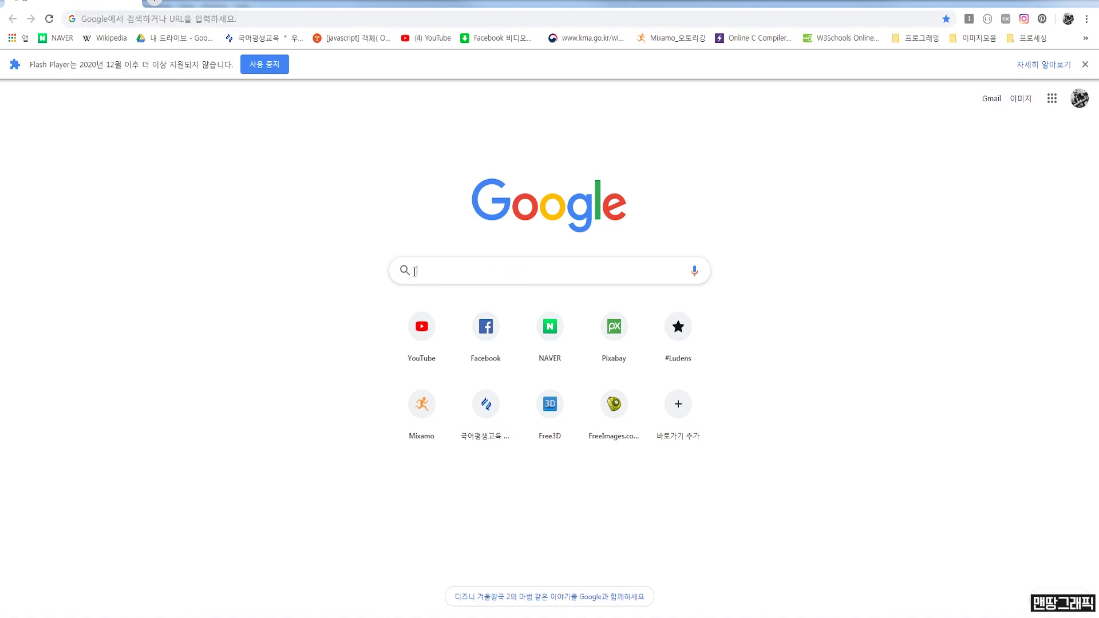
{"action": "type", "text": "walk animation cycle"}
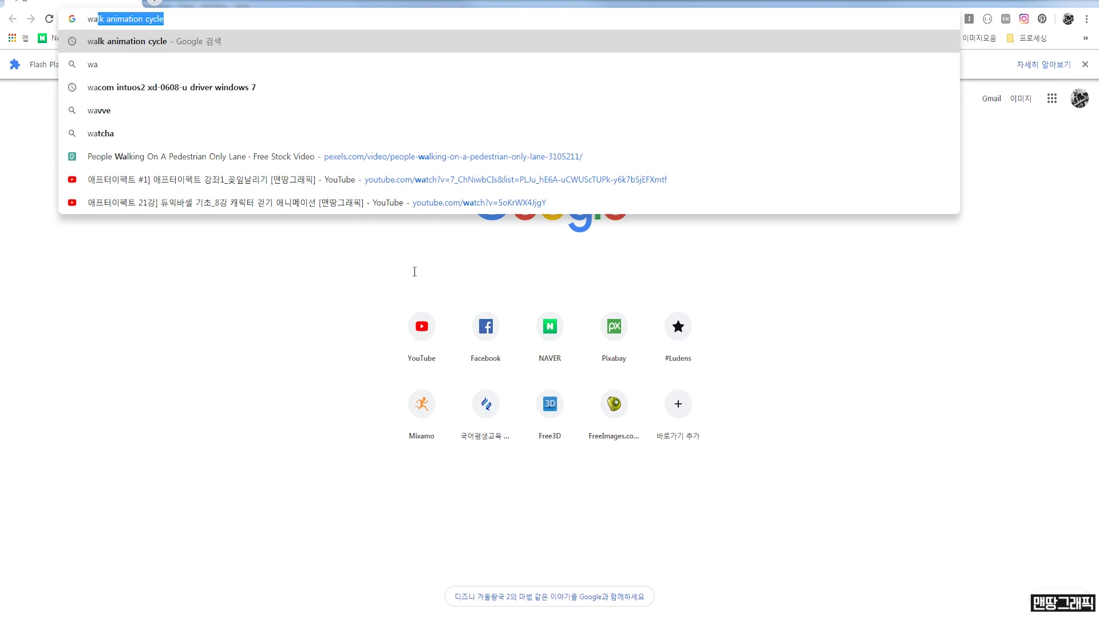
{"action": "key", "text": "Return"}
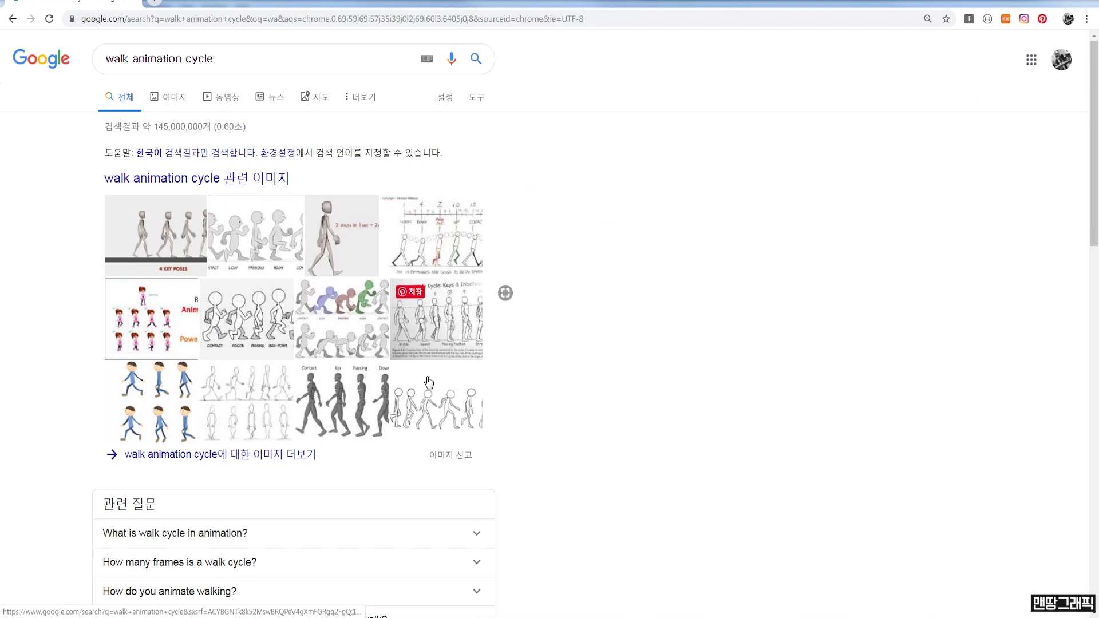
Browse the image results and open a larger preview of a walk-cycle pose drawing
{"action": "left_click", "coordinate": [174, 98]}
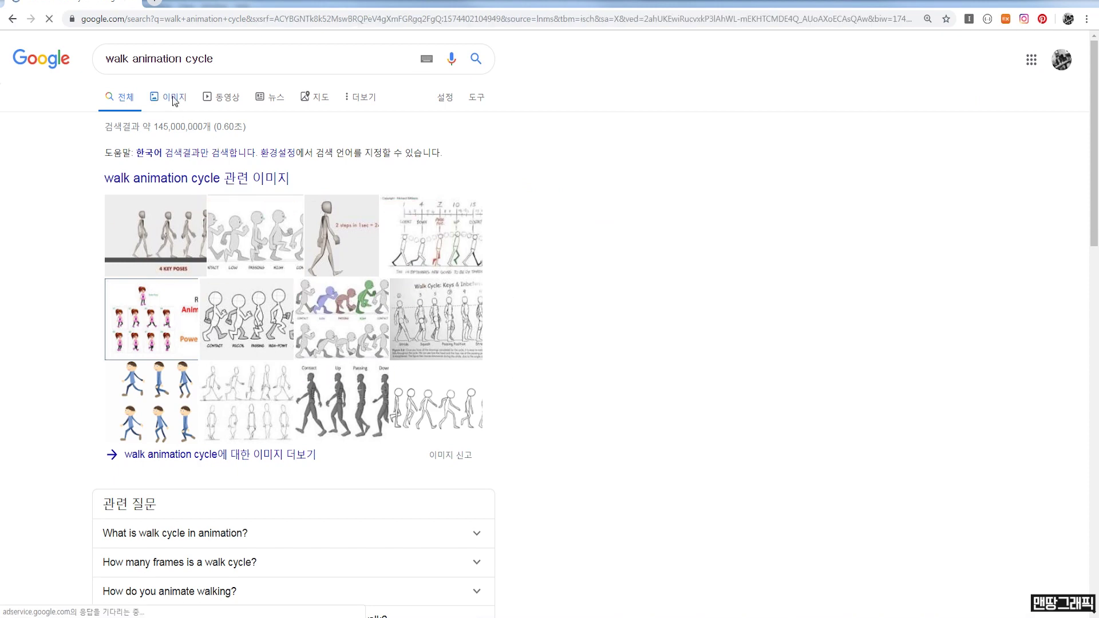
{"action": "scroll", "coordinate": [672, 381], "scroll_direction": "down", "scroll_amount": 2}
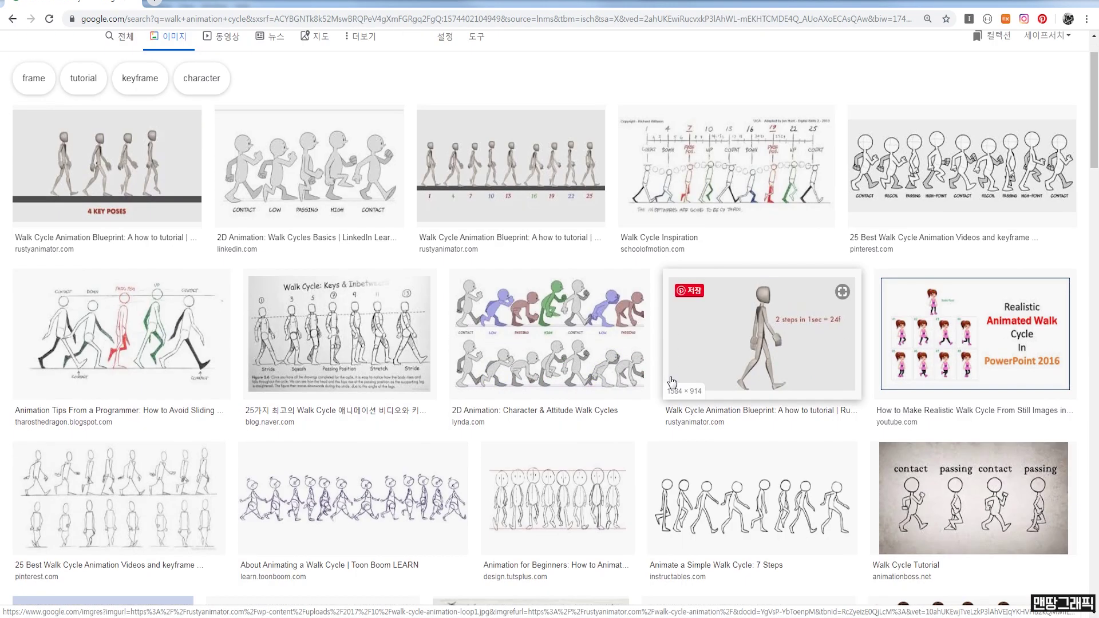
{"action": "scroll", "coordinate": [673, 381], "scroll_direction": "down", "scroll_amount": 1}
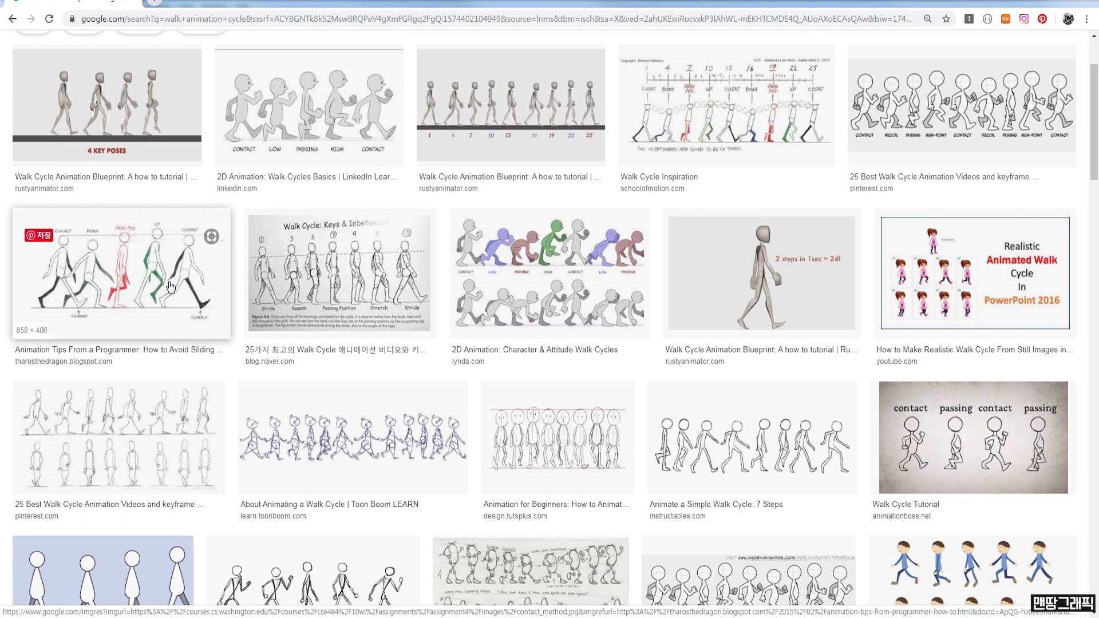
{"action": "scroll", "coordinate": [239, 285], "scroll_direction": "up", "scroll_amount": 1}
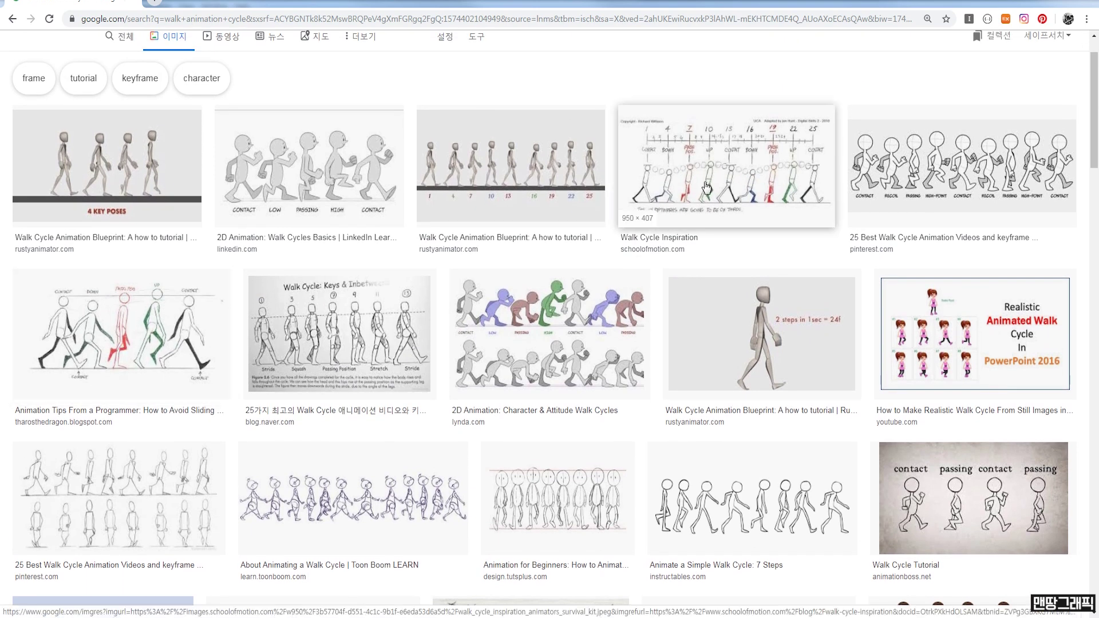
{"action": "left_click", "coordinate": [172, 334]}
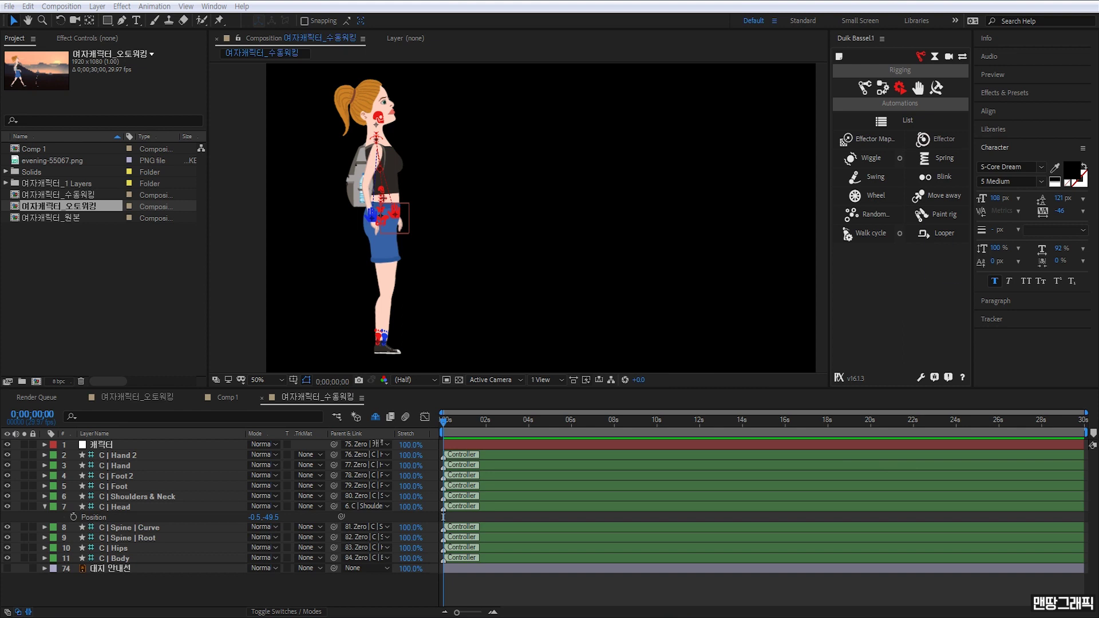
Import walk-cycle.jpg, add it to the comp, and enlarge it to the right of the girl
{"action": "left_click_drag", "start_coordinate": [289, 339], "coordinate": [158, 333]}
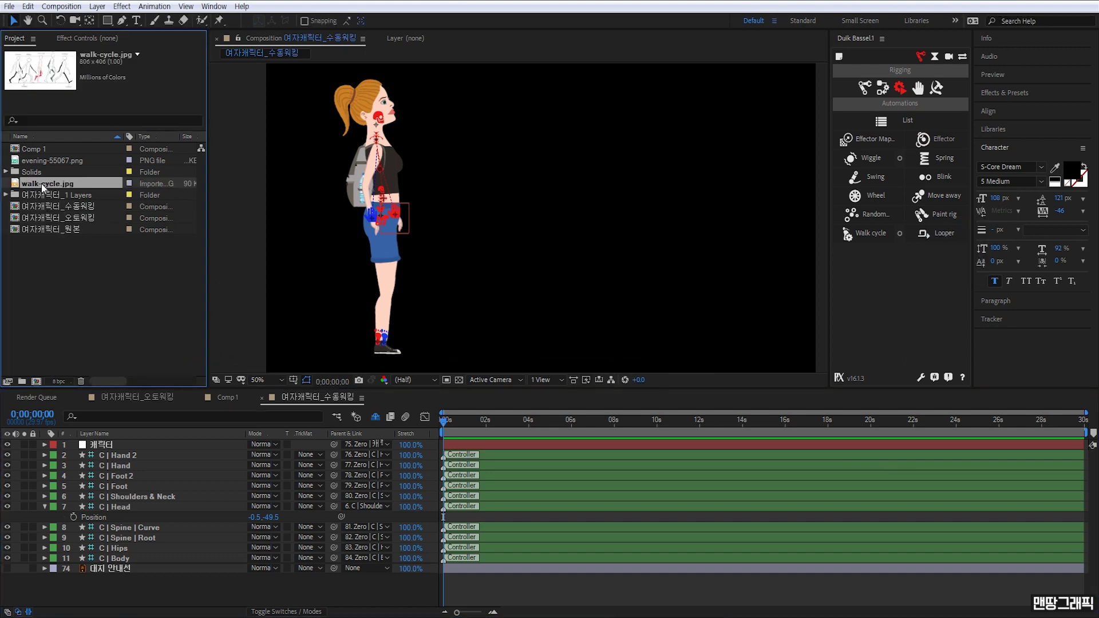
{"action": "left_click_drag", "start_coordinate": [41, 183], "coordinate": [641, 167]}
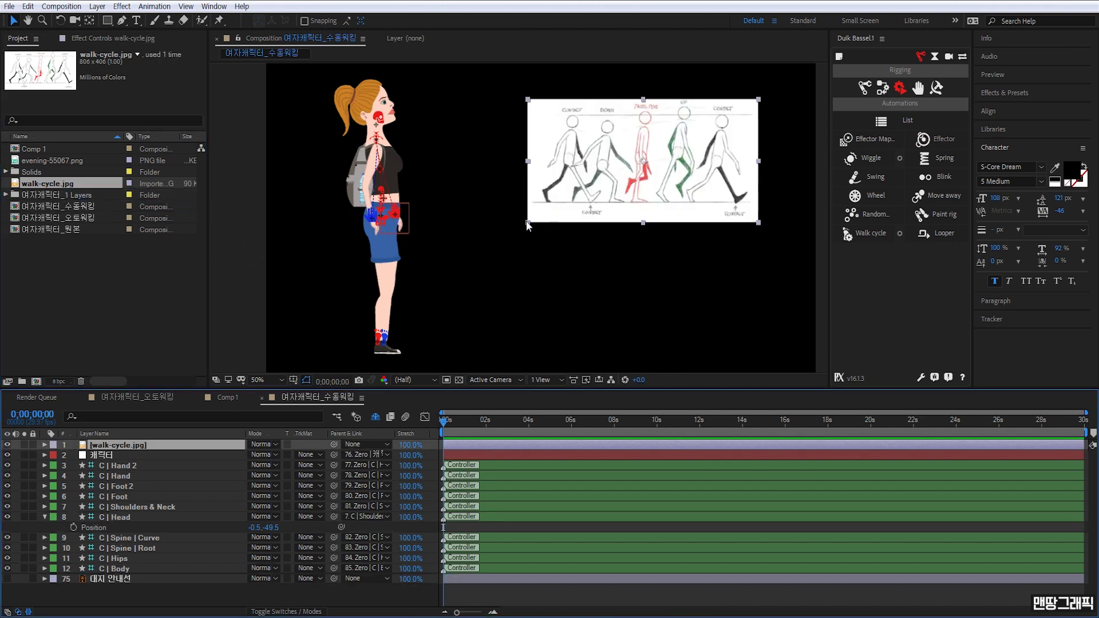
{"action": "left_click_drag", "start_coordinate": [526, 221], "coordinate": [510, 233]}
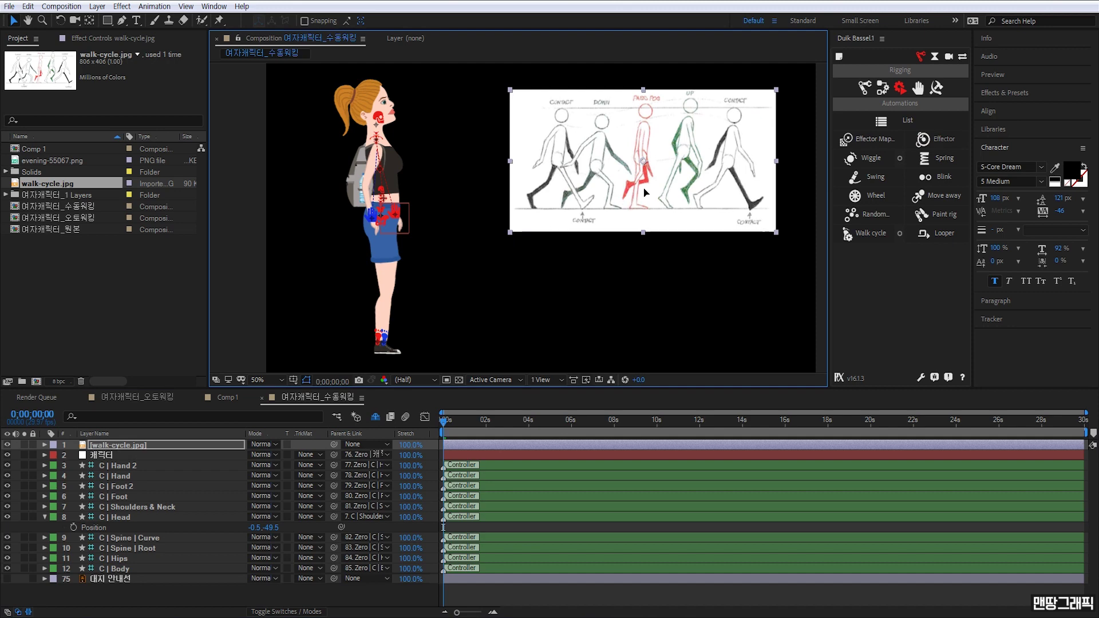
{"action": "left_click_drag", "start_coordinate": [643, 189], "coordinate": [646, 189]}
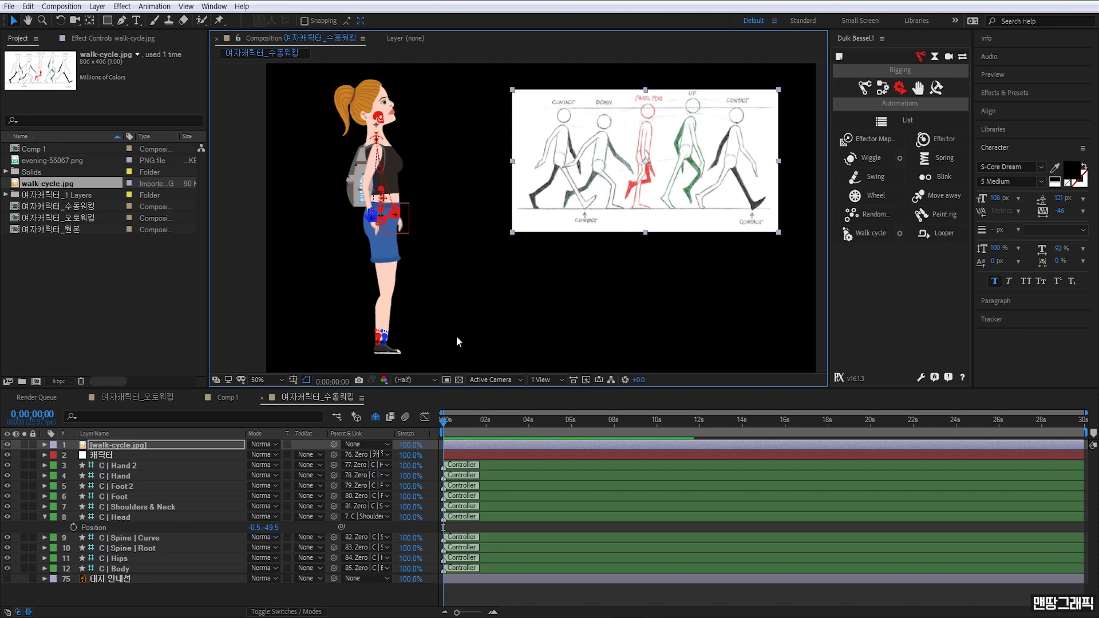
Show Position for C | Foot, C | Foot 2 and C | Body, and move C | Body above Shoulders & Neck
{"action": "left_click", "coordinate": [121, 496]}
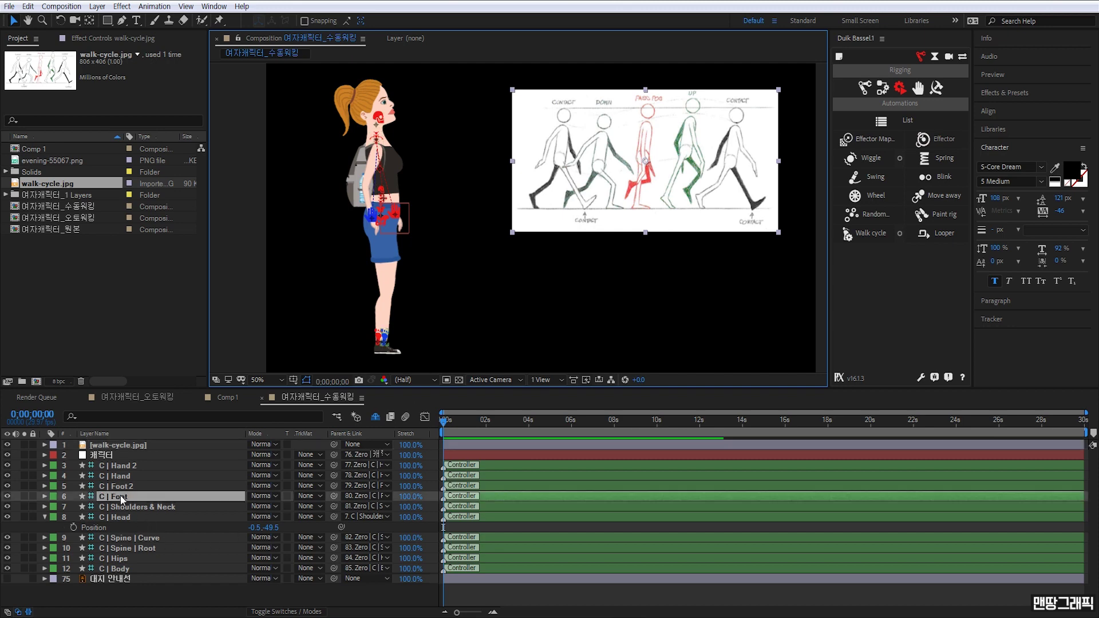
{"action": "left_click", "coordinate": [122, 486], "text": "ctrl"}
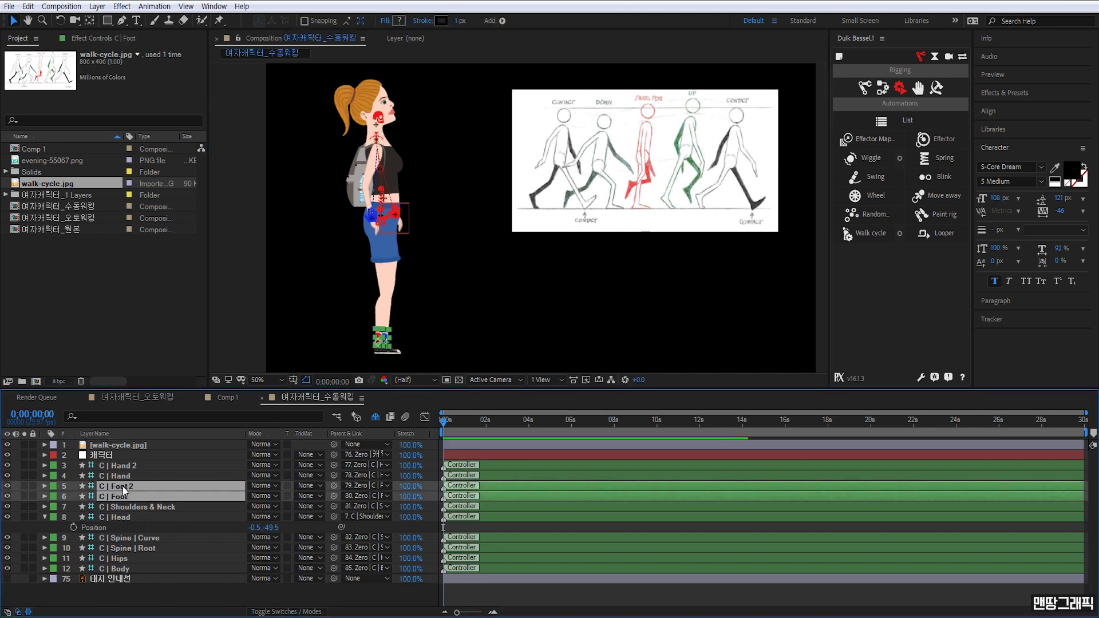
{"action": "key", "text": "p"}
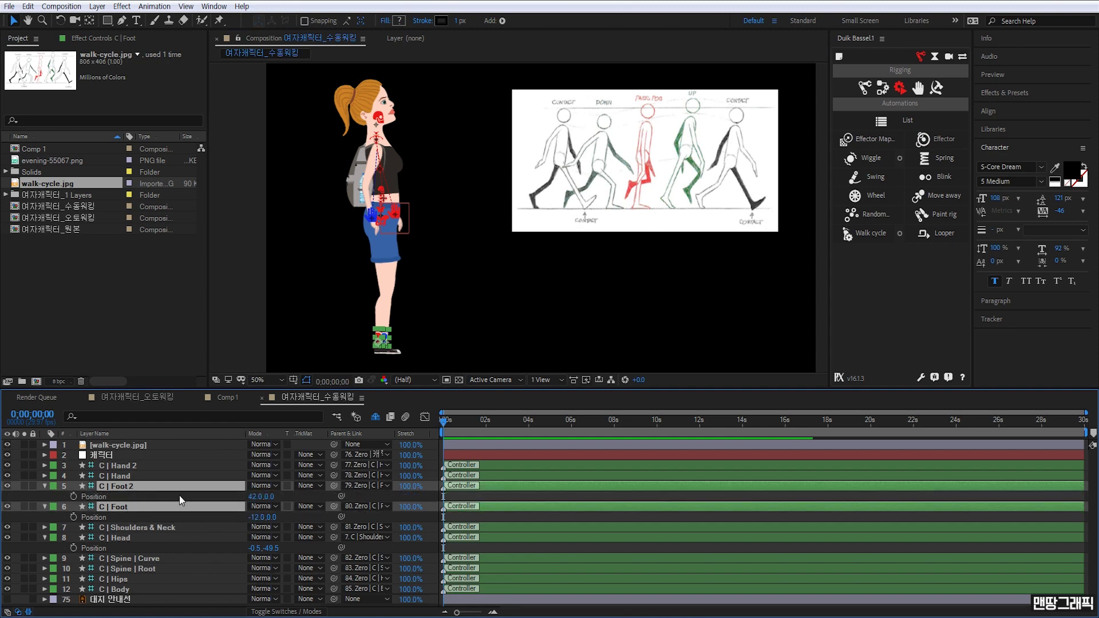
{"action": "left_click", "coordinate": [122, 538]}
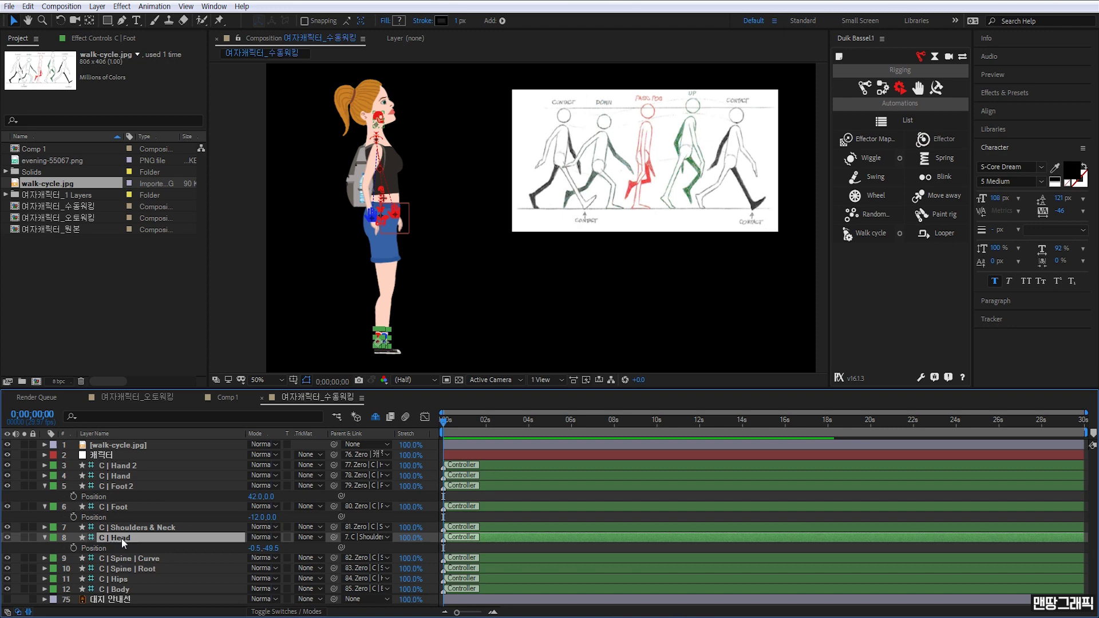
{"action": "left_click", "coordinate": [44, 538]}
{"action": "left_click", "coordinate": [116, 579]}
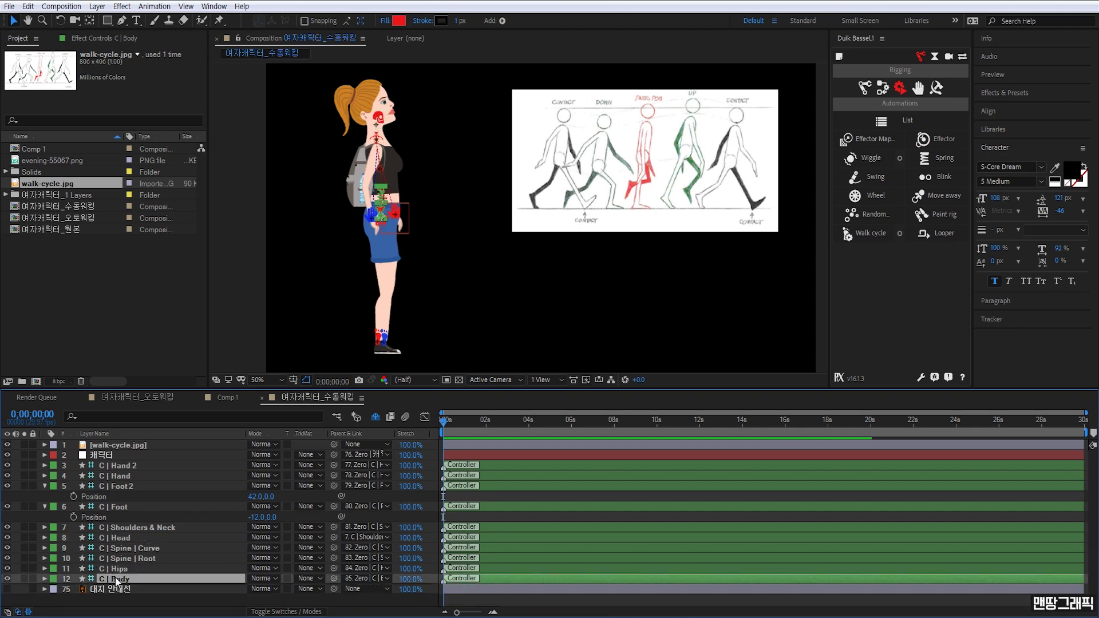
{"action": "key", "text": "p"}
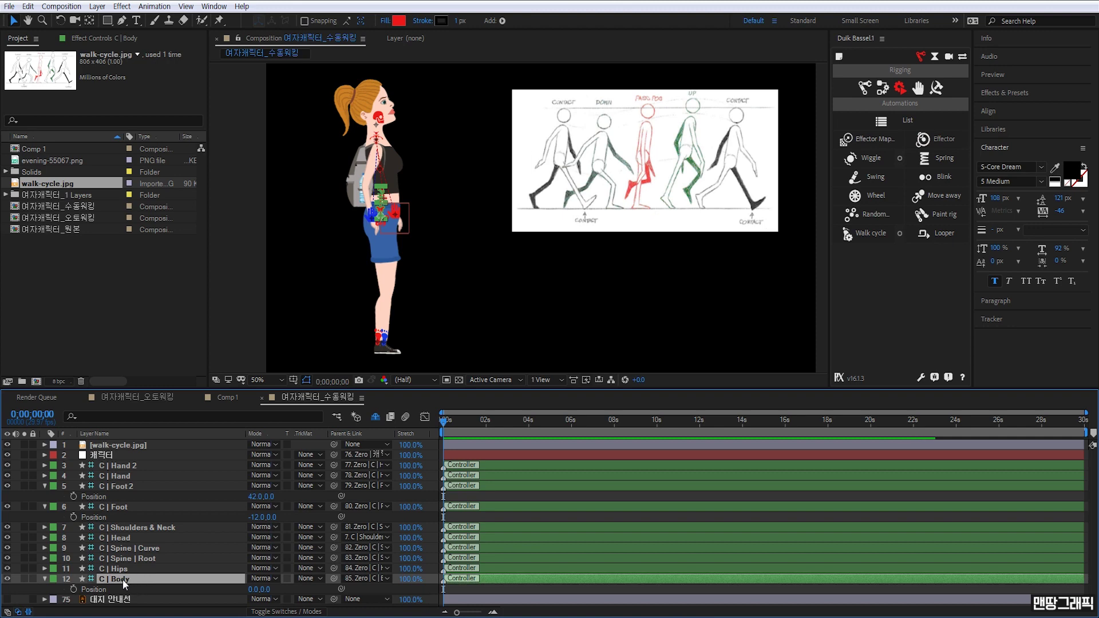
{"action": "left_click_drag", "start_coordinate": [122, 579], "coordinate": [132, 524]}
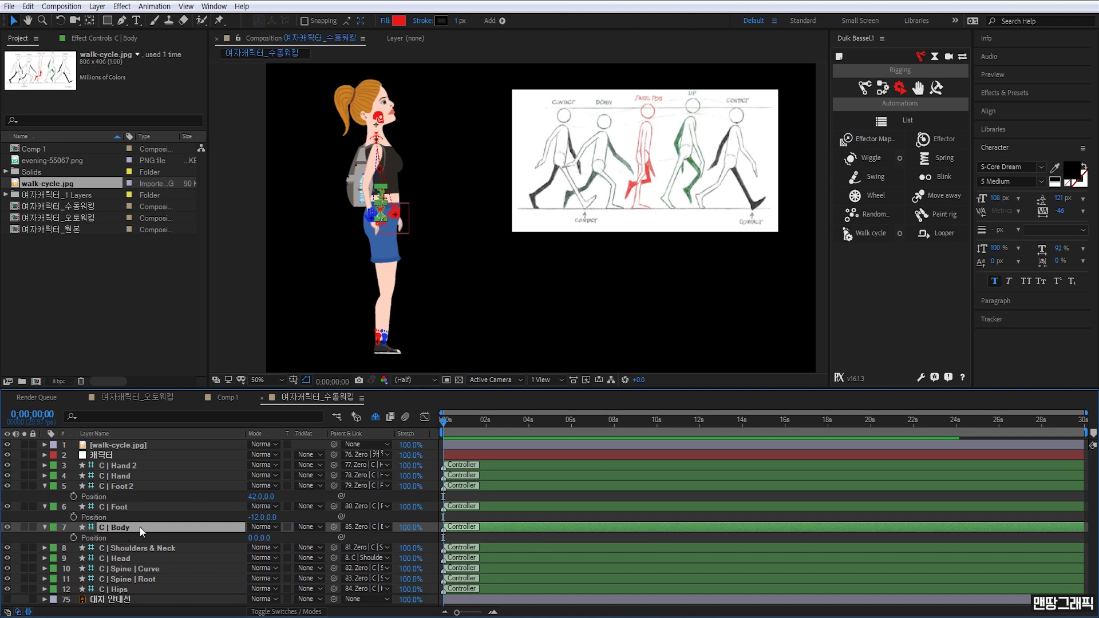
Enable Position keyframing on C | Foot 2, C | Foot and C | Body
{"action": "left_click", "coordinate": [69, 496]}
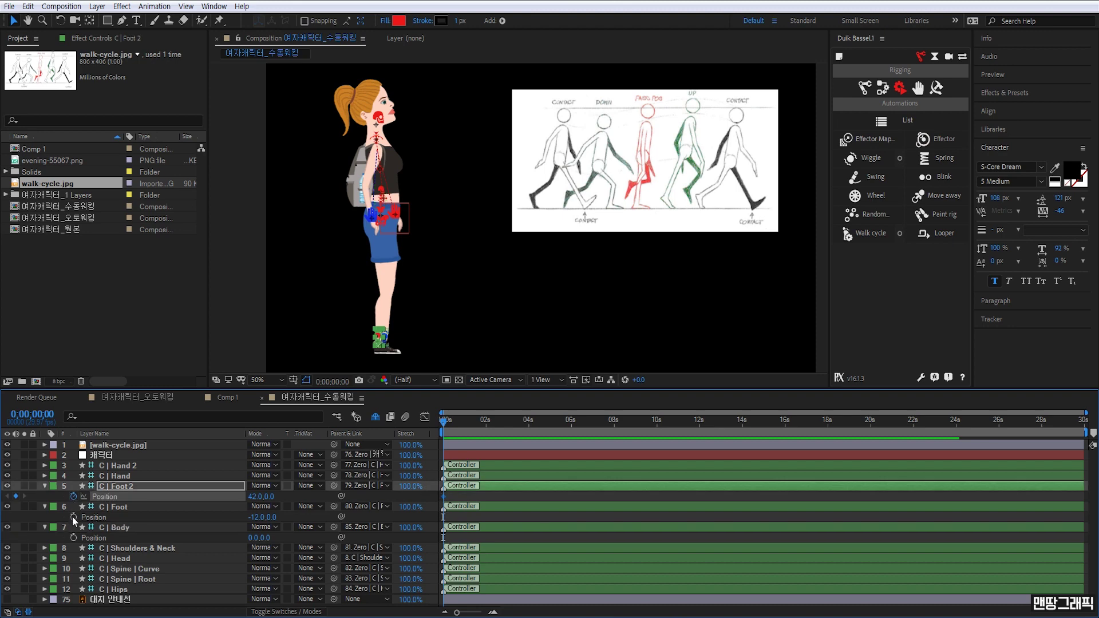
{"action": "left_click", "coordinate": [72, 517]}
{"action": "left_click", "coordinate": [73, 537]}
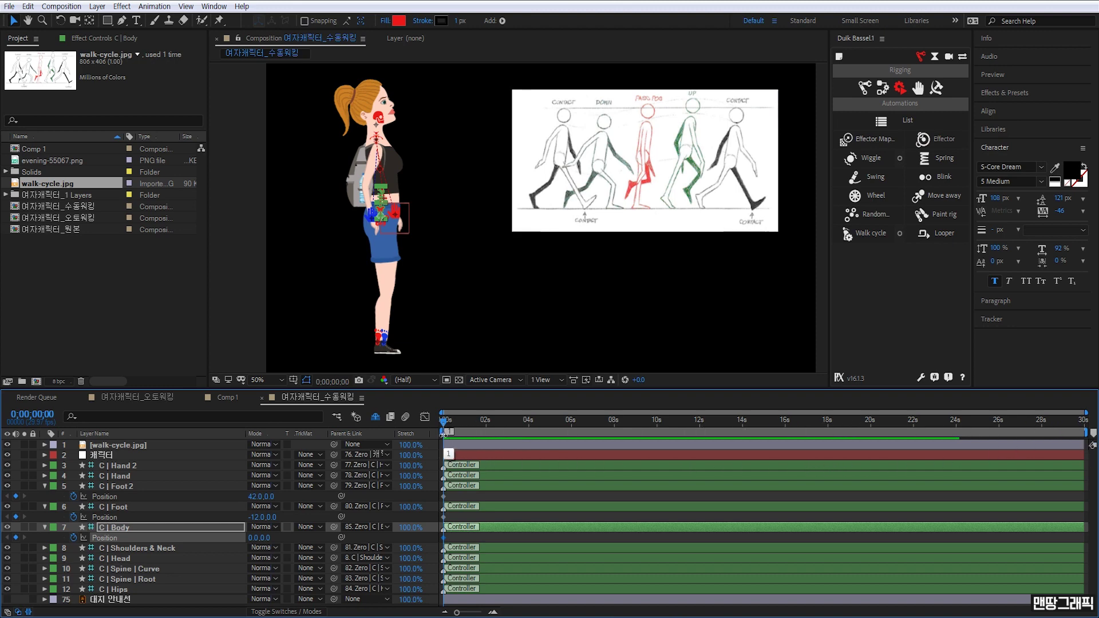
Add a composition marker at 0s labelled 'Contact'
{"action": "double_click", "coordinate": [443, 434]}
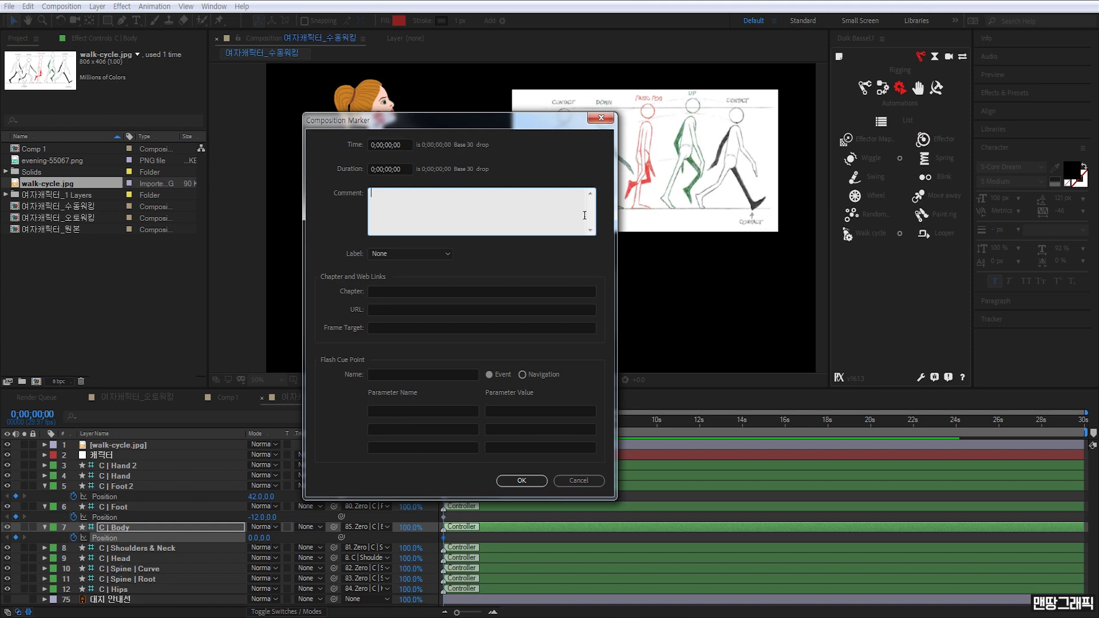
{"action": "type", "text": "Cont"}
{"action": "type", "text": "act"}
{"action": "left_click", "coordinate": [530, 479]}
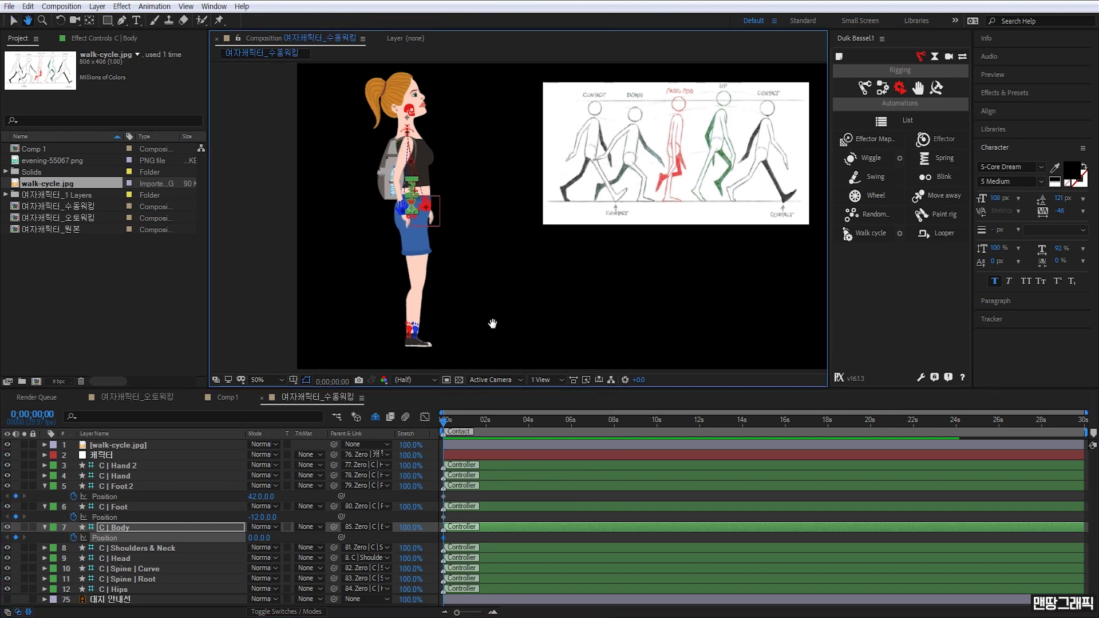
Drag the C | Foot controller forward to Position 142 for the stride
{"action": "left_click_drag", "start_coordinate": [467, 355], "coordinate": [533, 307]}
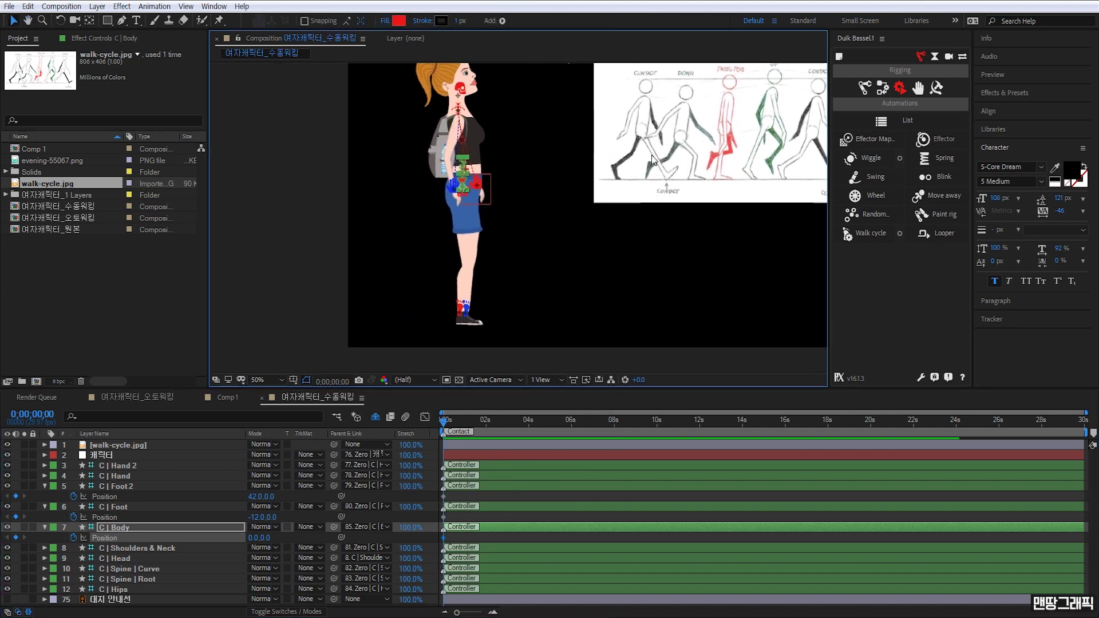
{"action": "left_click", "coordinate": [468, 317]}
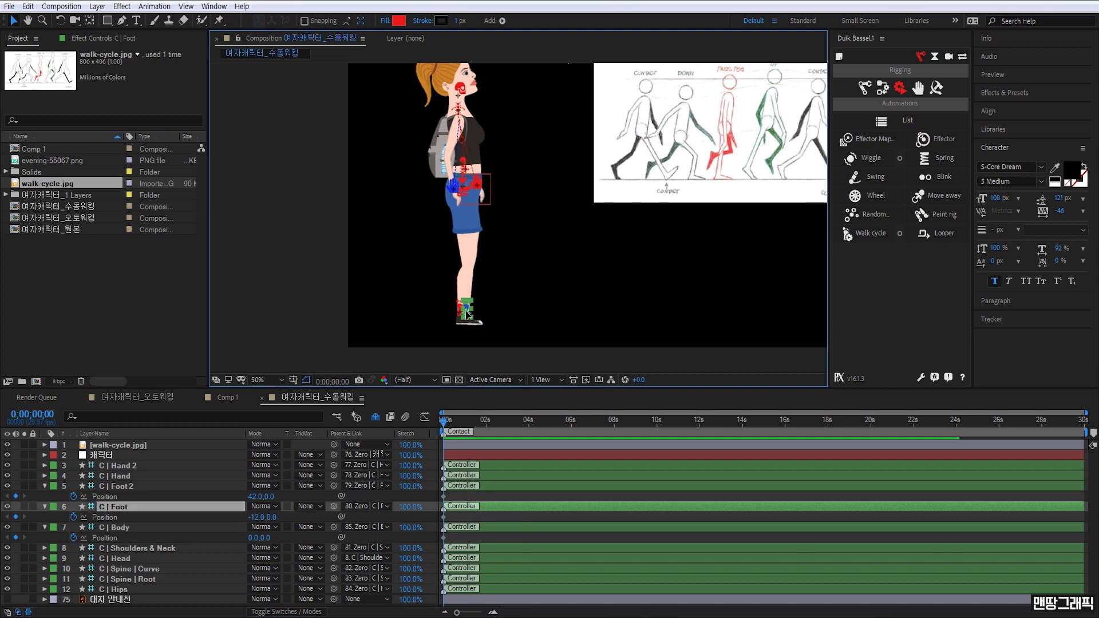
{"action": "left_click_drag", "start_coordinate": [469, 317], "coordinate": [520, 317]}
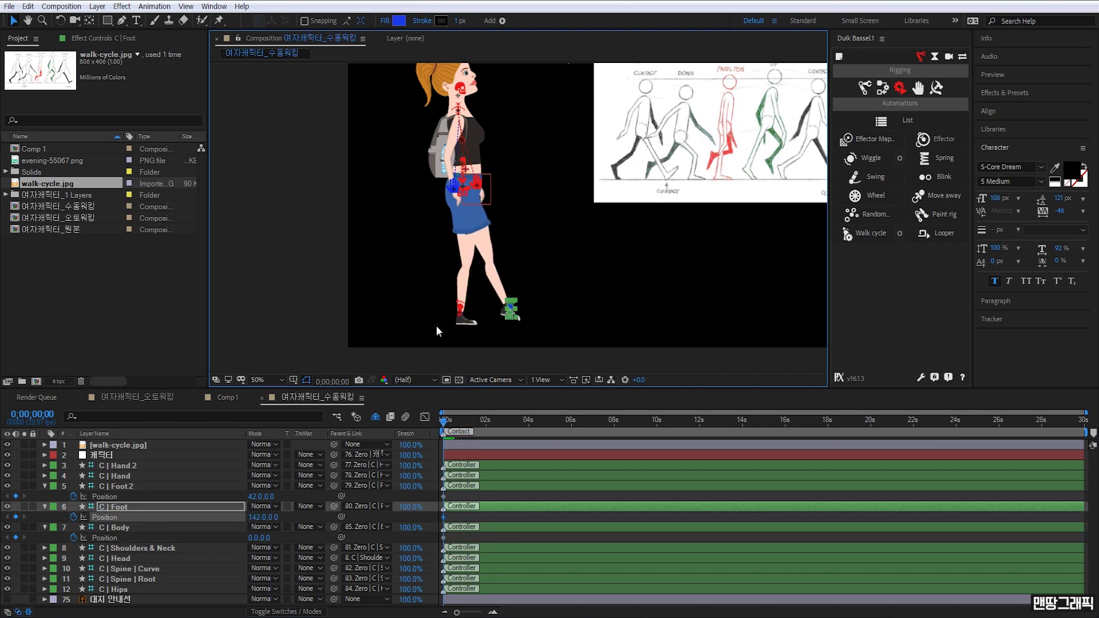
{"action": "scroll", "coordinate": [555, 323], "scroll_direction": "down", "scroll_amount": 2}
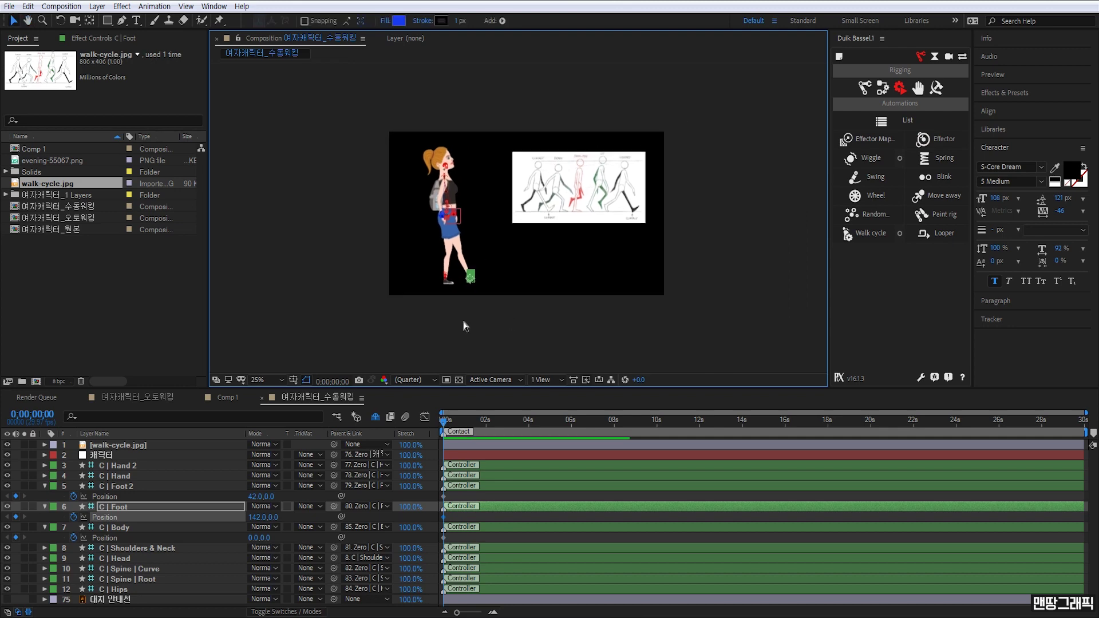
Create a dark purple solid and lower it to form the ground
{"action": "key", "text": "ctrl+y"}
{"action": "left_click", "coordinate": [813, 355]}
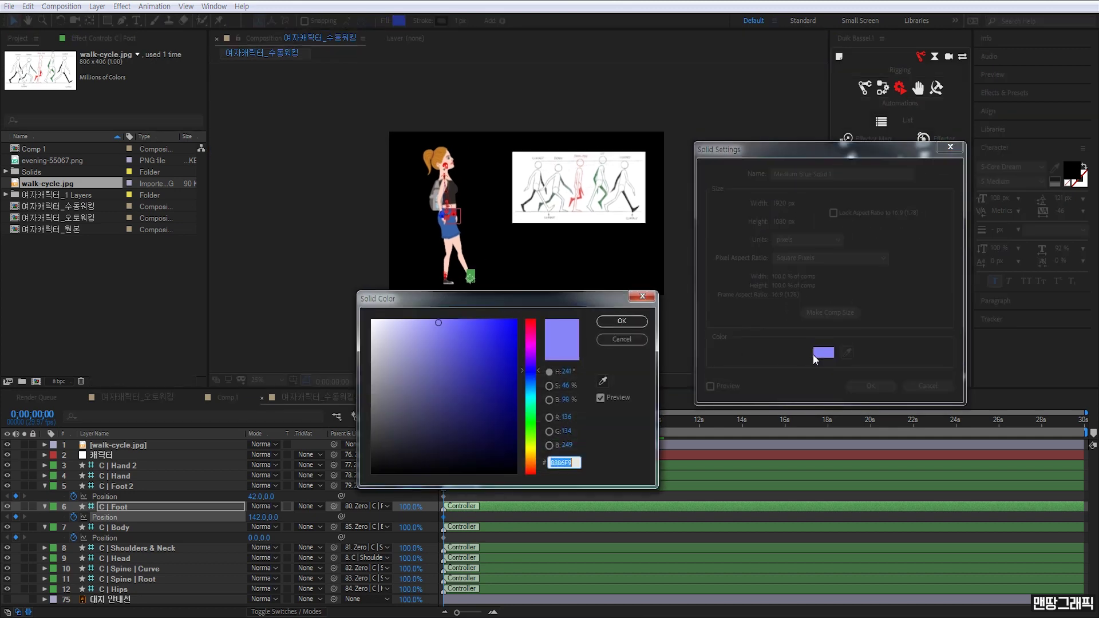
{"action": "left_click_drag", "start_coordinate": [437, 380], "coordinate": [440, 380]}
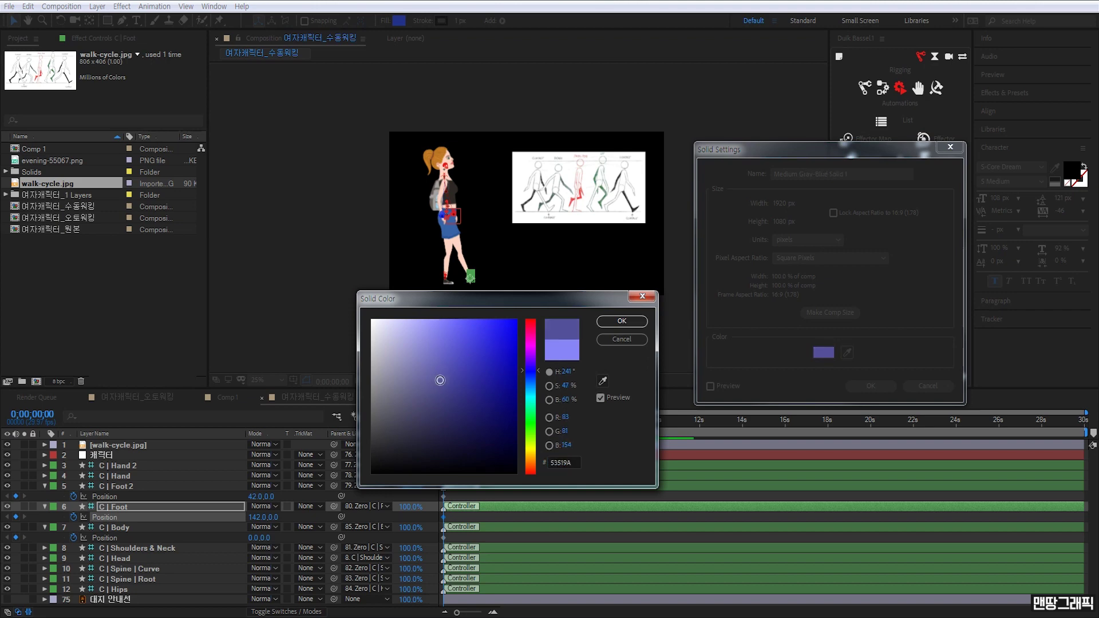
{"action": "left_click", "coordinate": [622, 321]}
{"action": "left_click", "coordinate": [864, 384]}
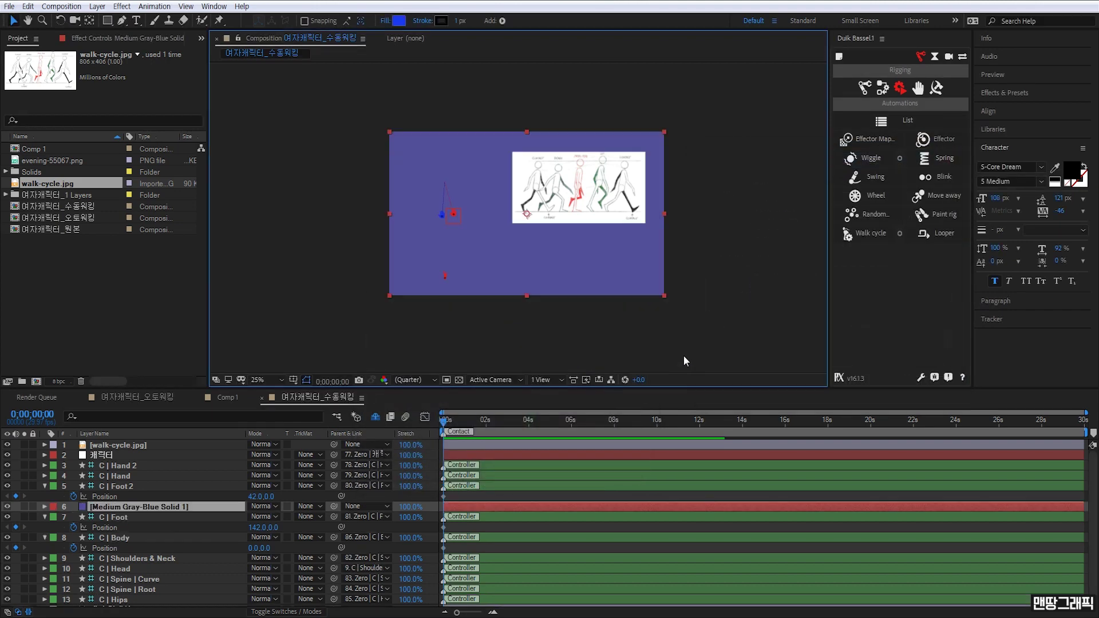
{"action": "left_click_drag", "start_coordinate": [485, 148], "coordinate": [487, 307]}
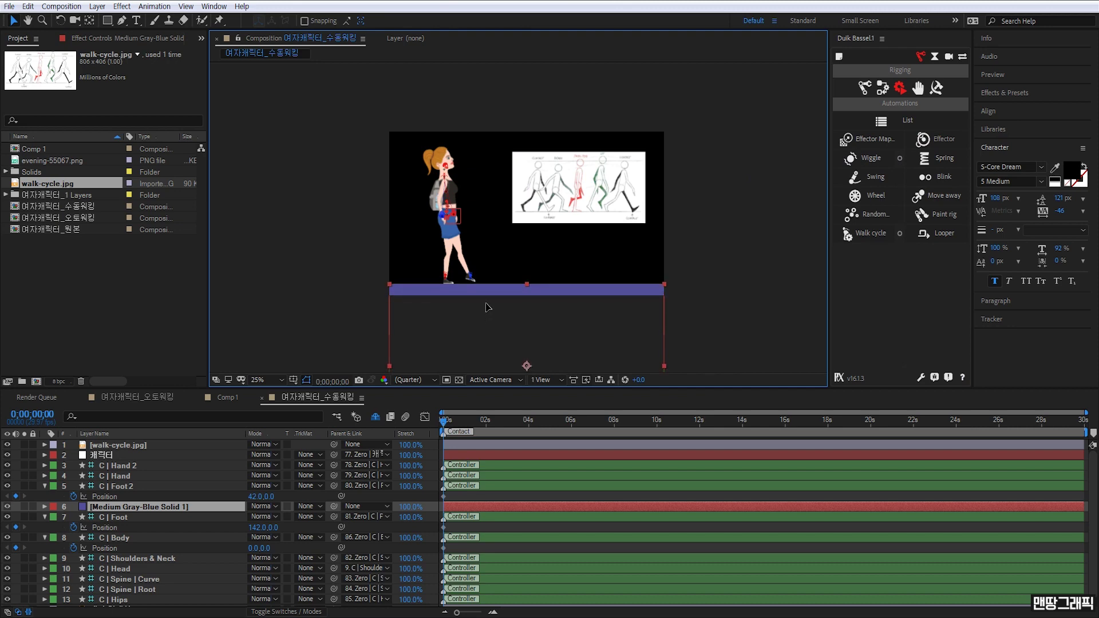
{"action": "key", "text": "Return"}
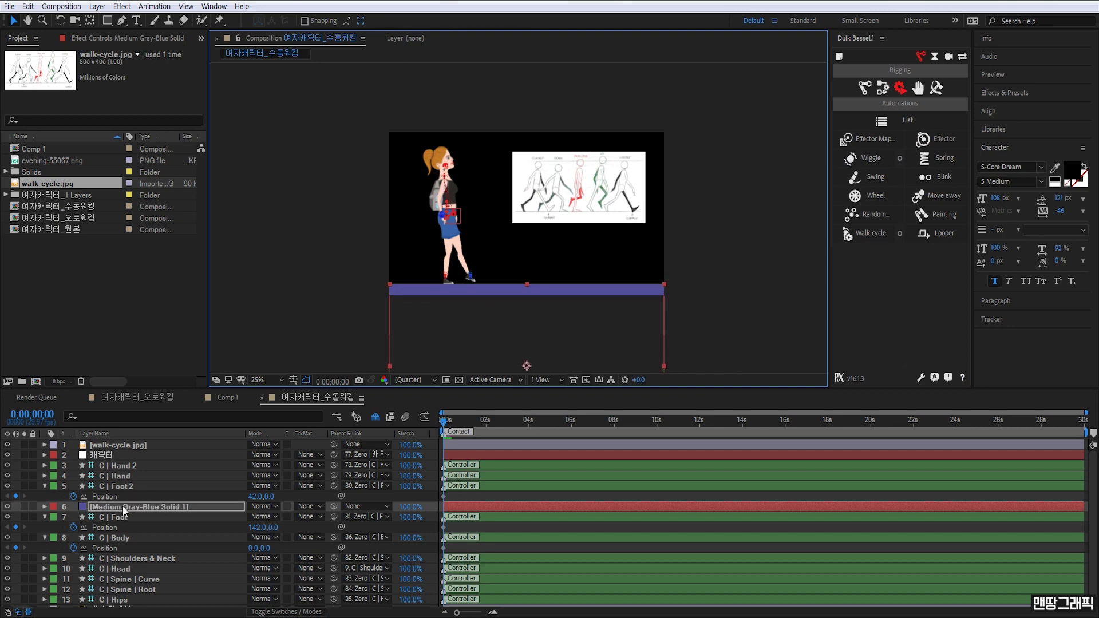
{"action": "key", "text": "Return"}
Move the Medium Gray-Blue Solid 1 layer below C | Hips in the stack
{"action": "scroll", "coordinate": [129, 509], "scroll_direction": "down", "scroll_amount": 1}
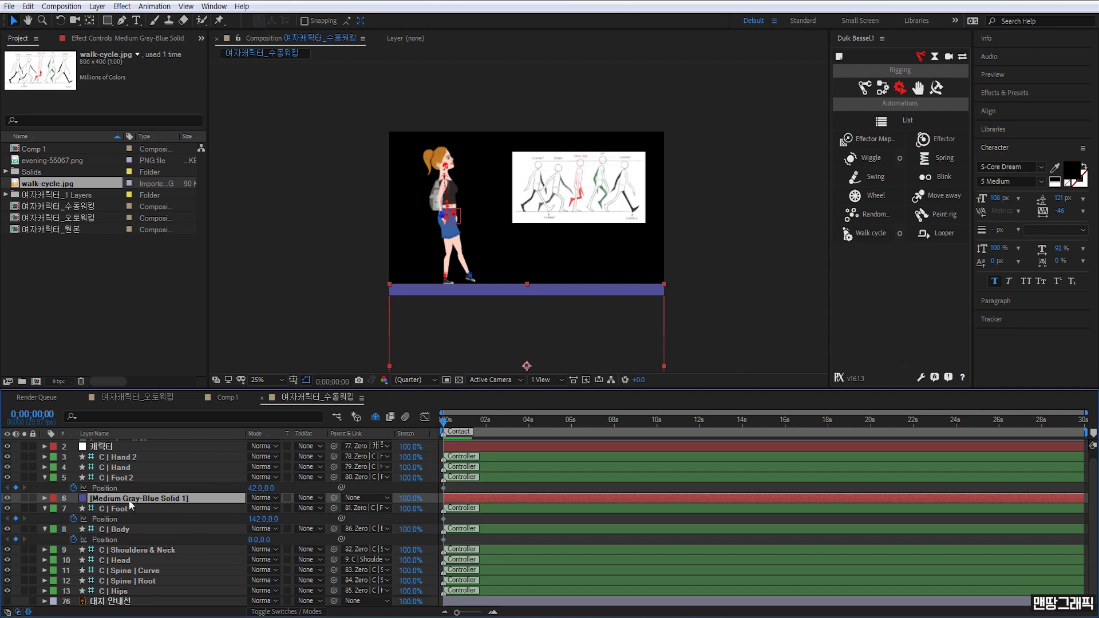
{"action": "left_click_drag", "start_coordinate": [129, 500], "coordinate": [139, 598]}
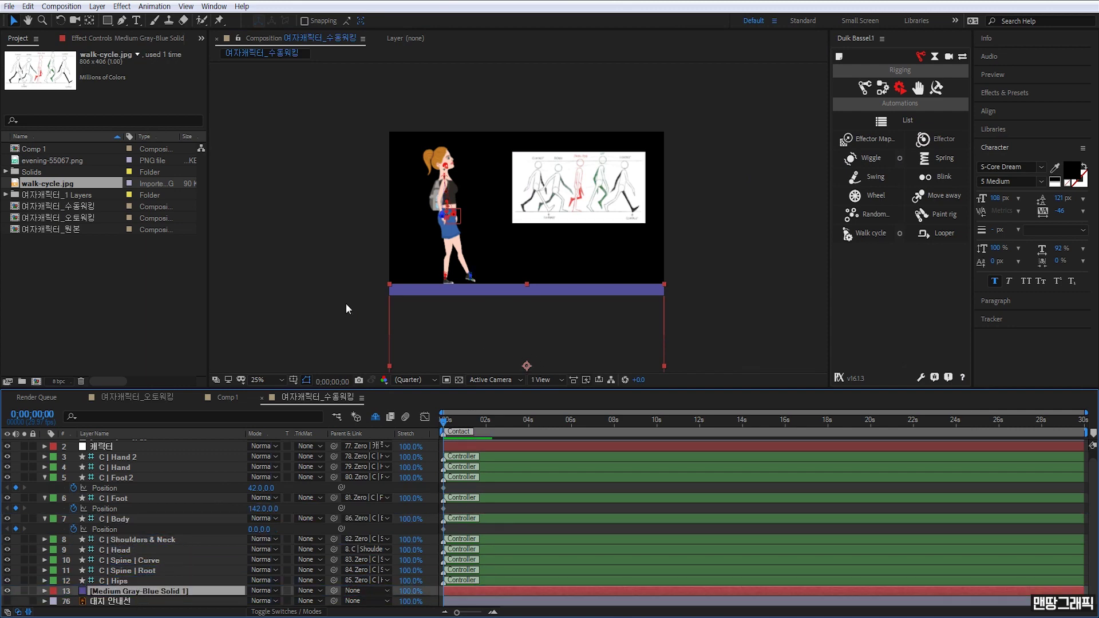
{"action": "left_click", "coordinate": [345, 303]}
Zoom to 50% and slide the C | Foot 2 controller back to -98
{"action": "key", "text": "period"}
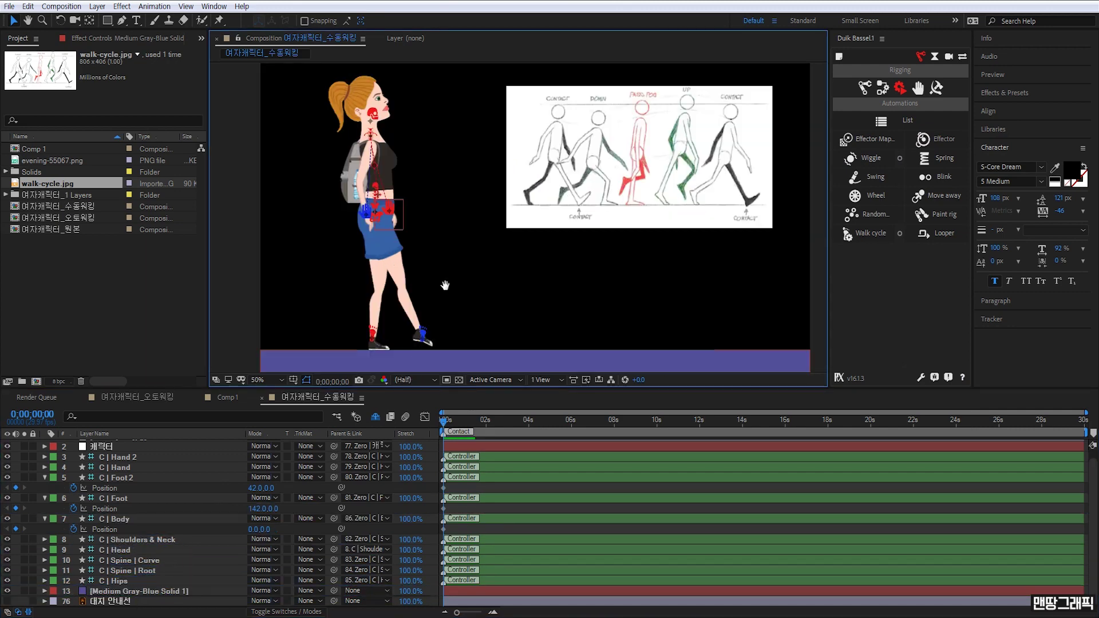
{"action": "left_click_drag", "start_coordinate": [446, 285], "coordinate": [555, 267]}
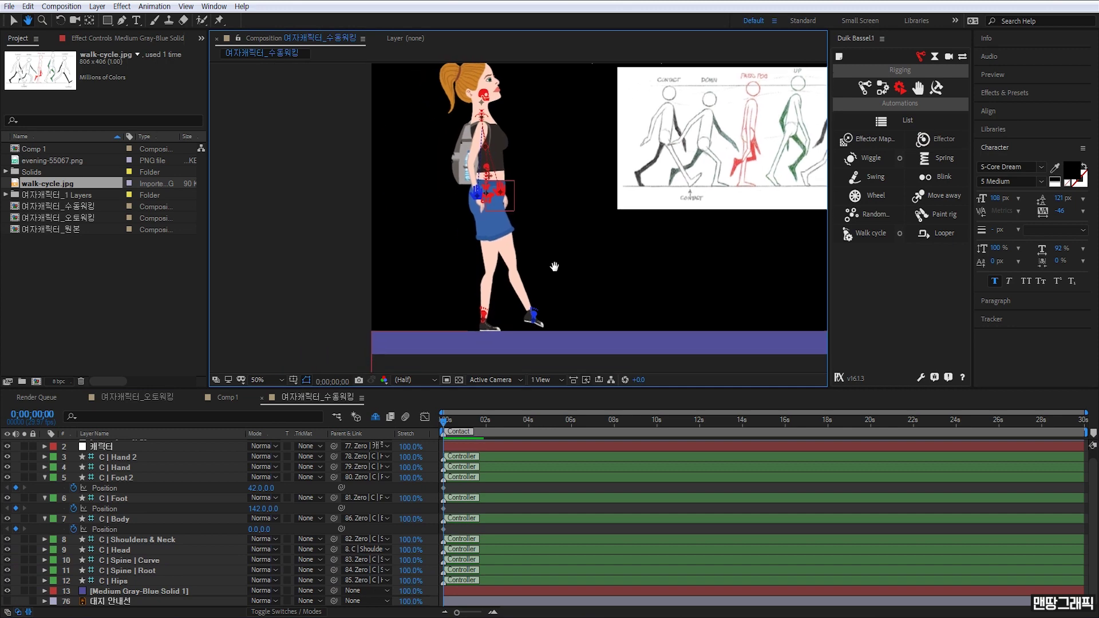
{"action": "left_click", "coordinate": [537, 318]}
{"action": "left_click", "coordinate": [484, 320]}
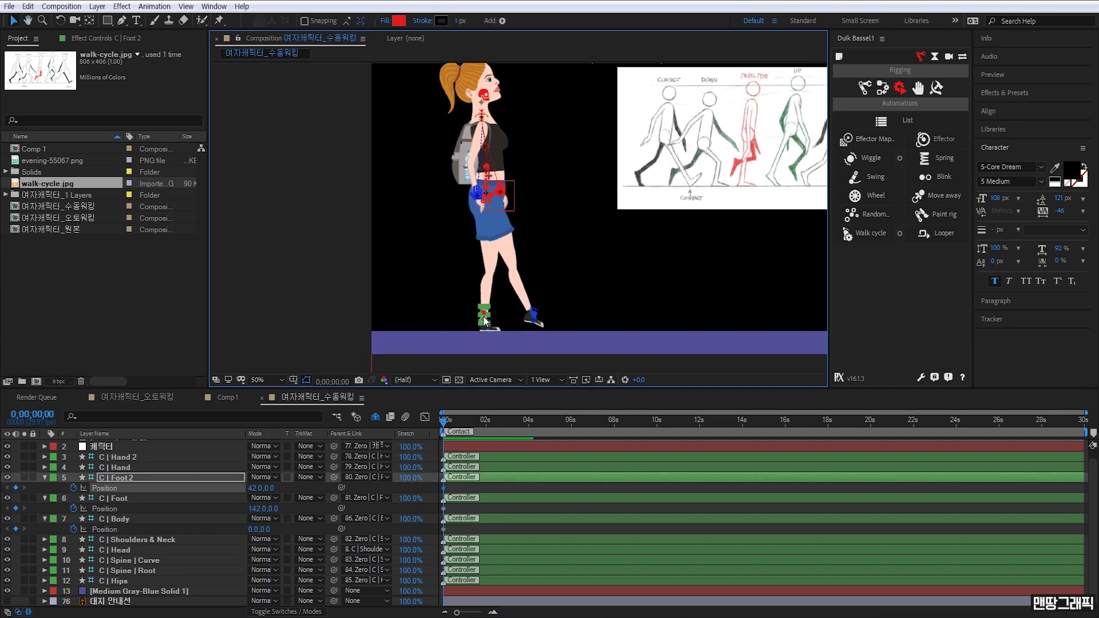
{"action": "left_click_drag", "start_coordinate": [485, 320], "coordinate": [444, 317]}
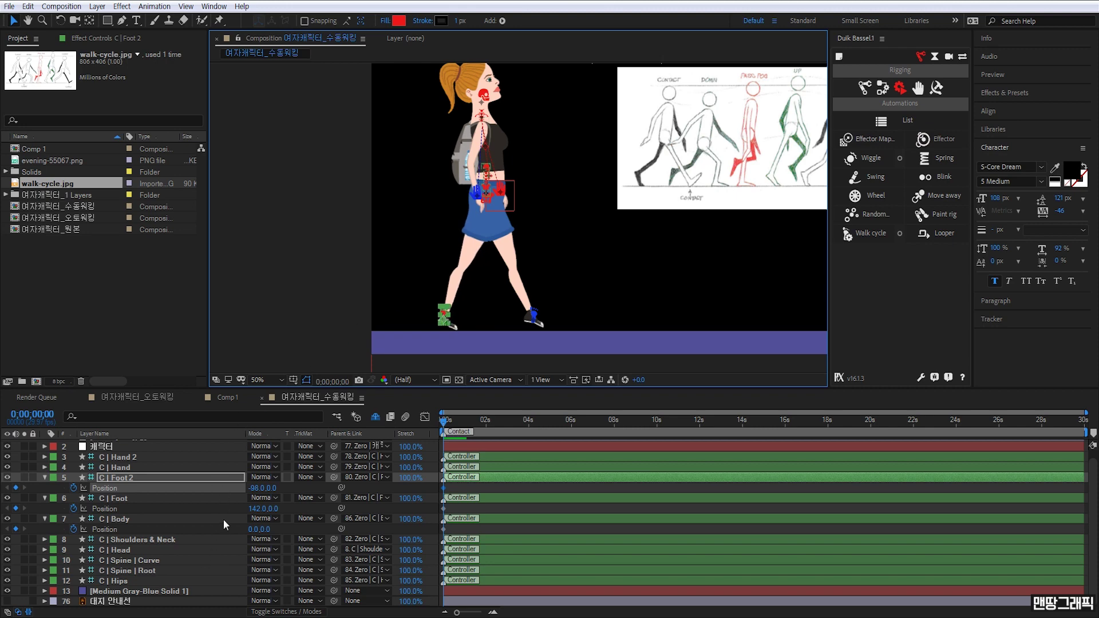
Set C | Body's Controller Icon Size to 250% and lower the body to 2.0, 40.0
{"action": "left_click", "coordinate": [119, 519]}
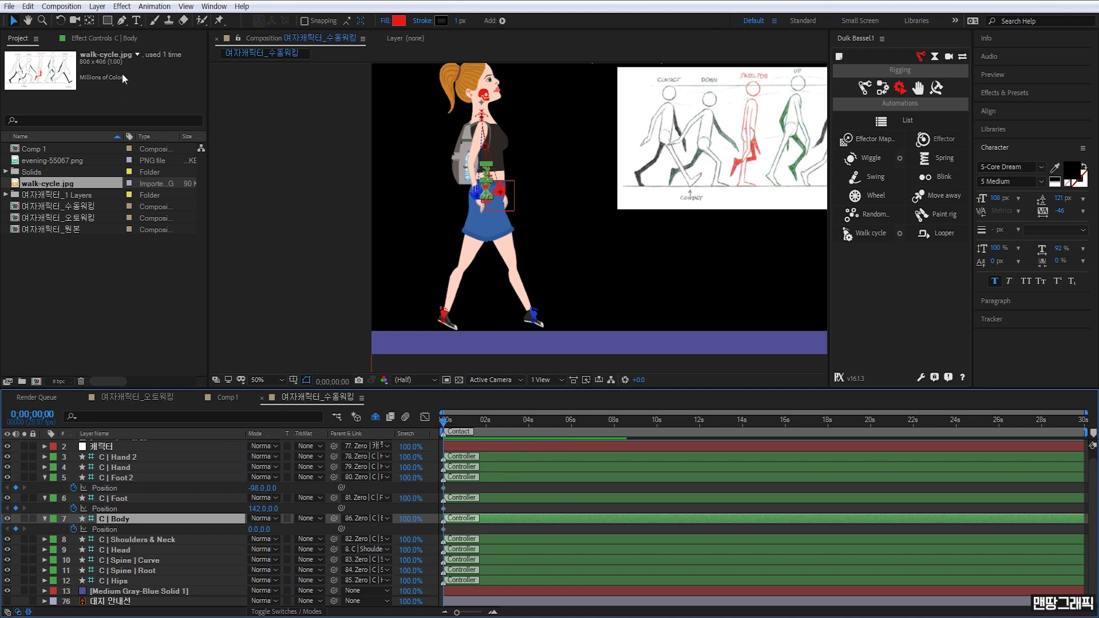
{"action": "left_click", "coordinate": [103, 38]}
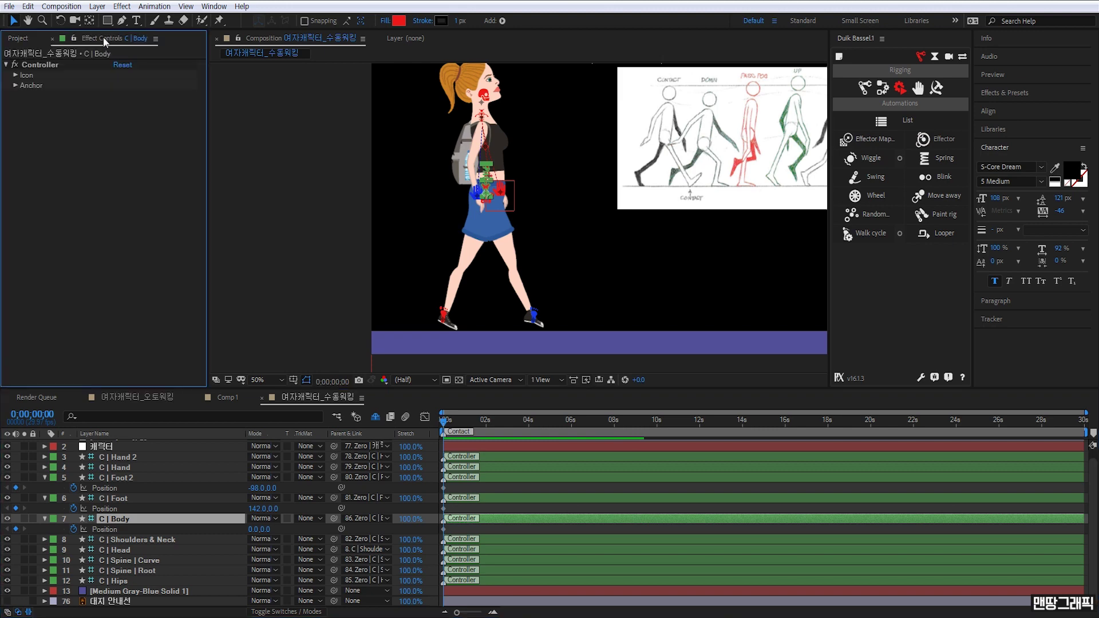
{"action": "left_click", "coordinate": [15, 75]}
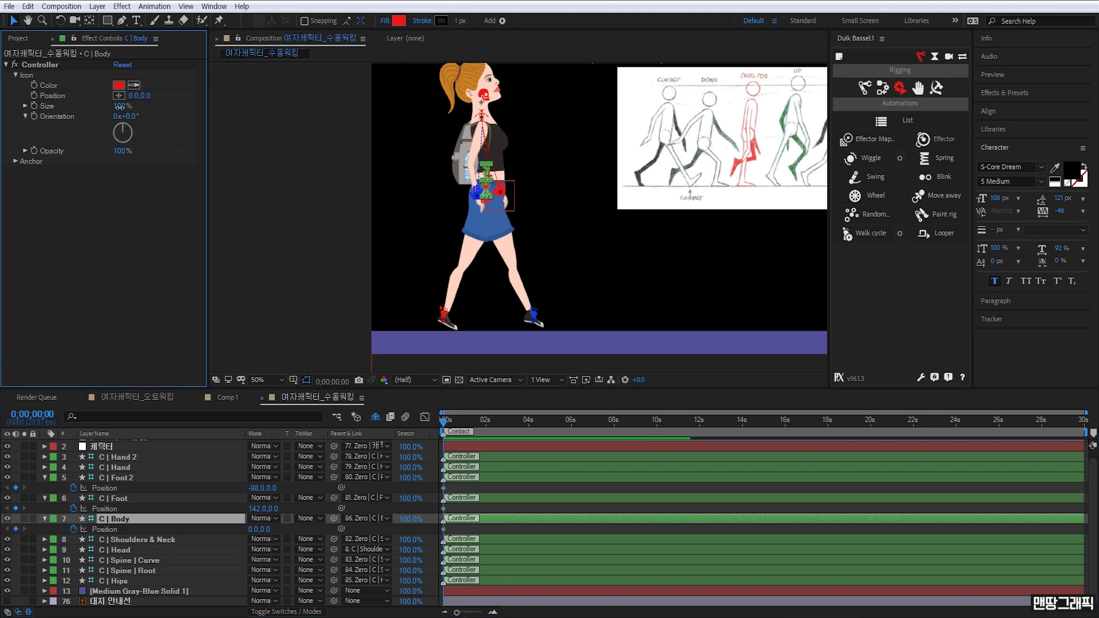
{"action": "left_click_drag", "start_coordinate": [121, 106], "coordinate": [130, 108]}
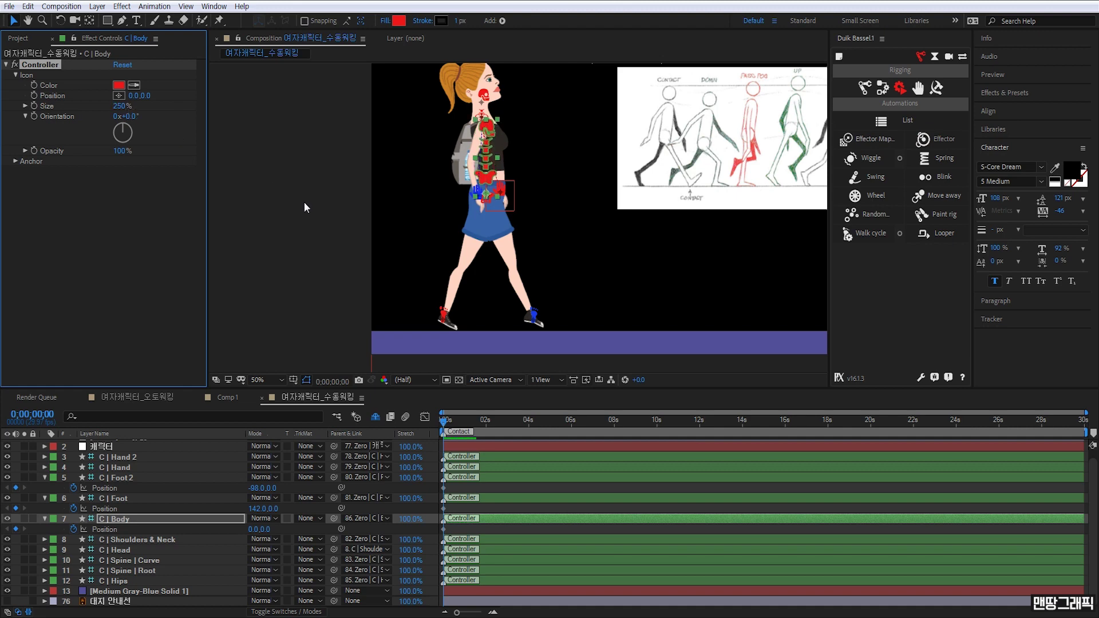
{"action": "left_click_drag", "start_coordinate": [489, 150], "coordinate": [492, 168]}
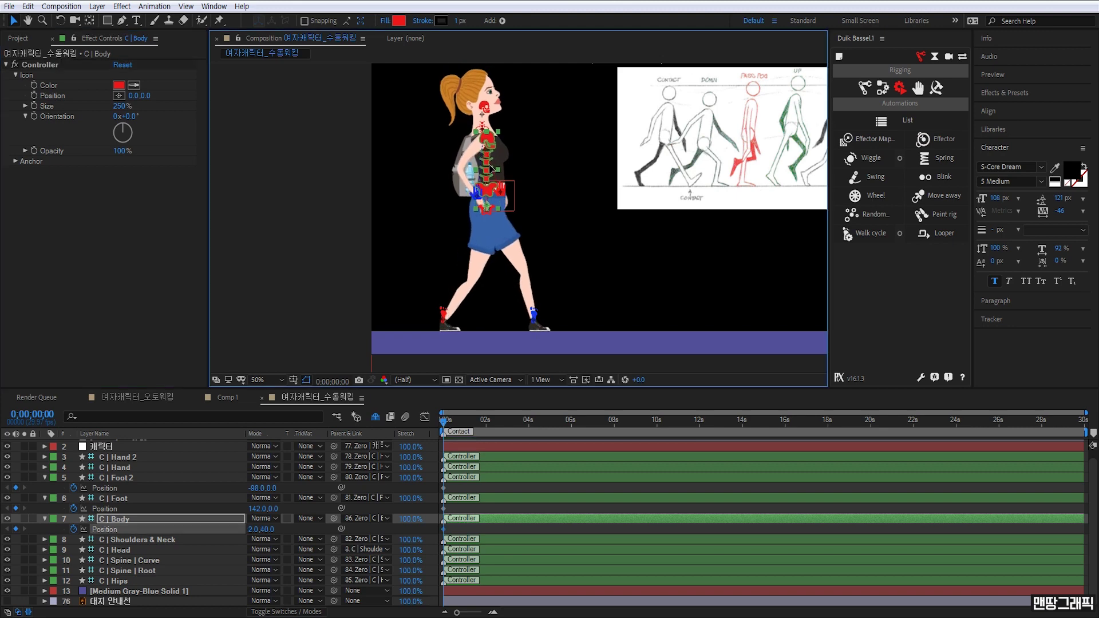
Set C | Foot's Foot roll Heel angle to -35°
{"action": "left_click", "coordinate": [530, 320]}
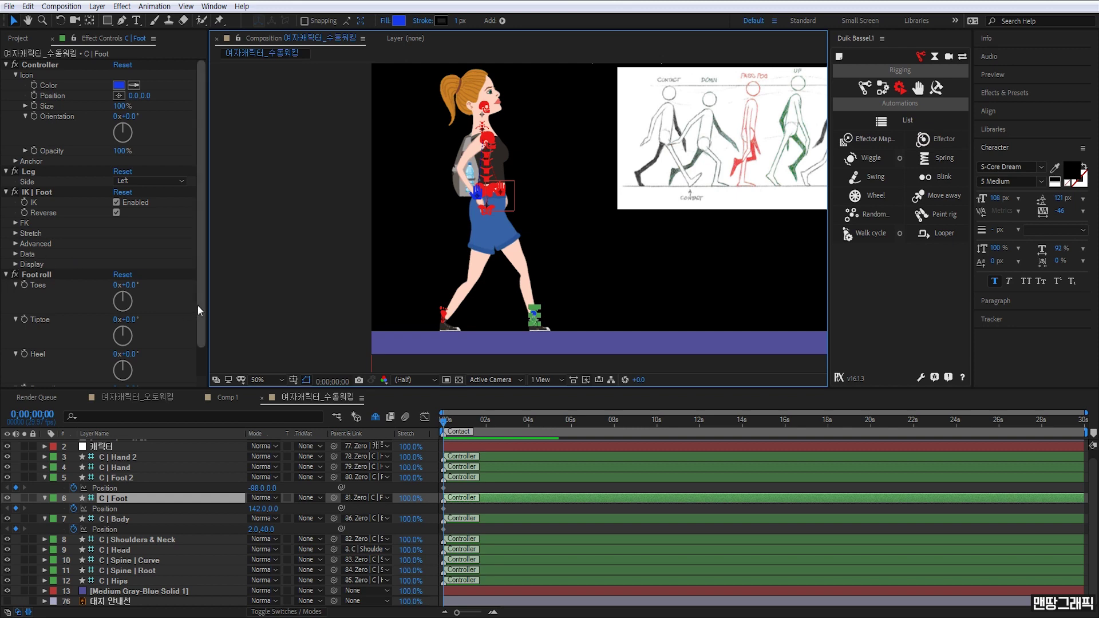
{"action": "scroll", "coordinate": [204, 300], "scroll_direction": "down", "scroll_amount": 1}
{"action": "scroll", "coordinate": [204, 300], "scroll_direction": "down", "scroll_amount": 3}
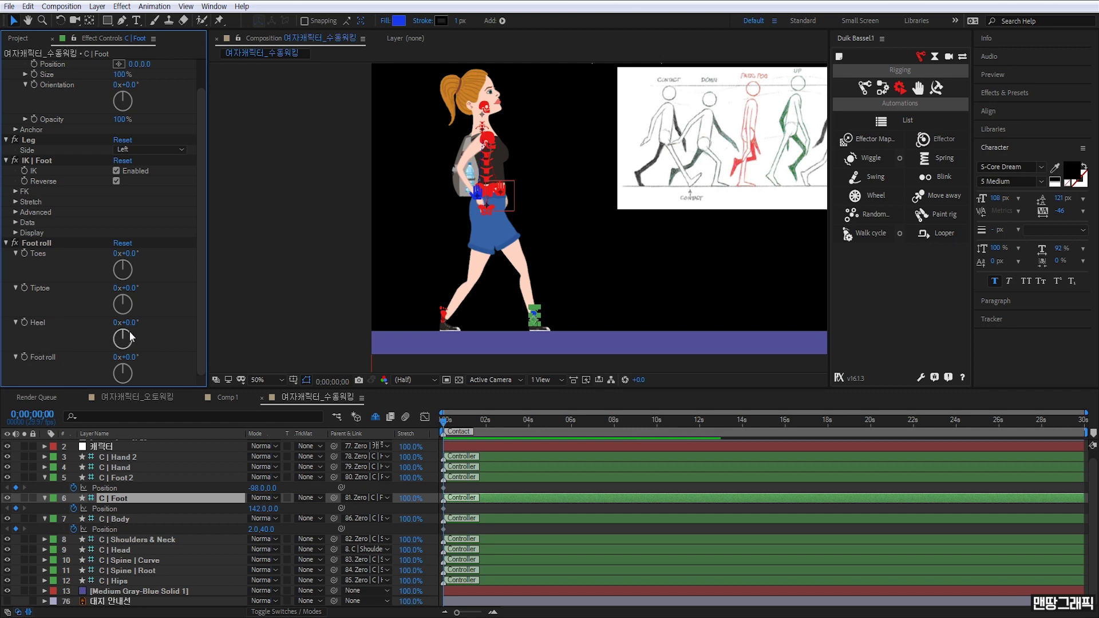
{"action": "left_click_drag", "start_coordinate": [129, 323], "coordinate": [112, 329]}
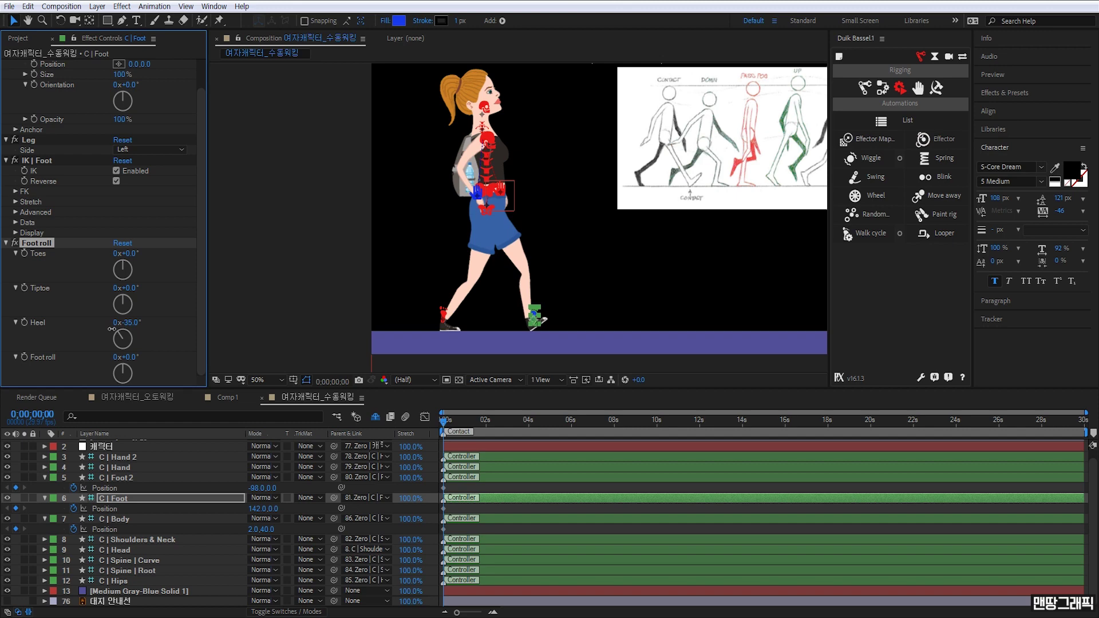
Push the front foot forward to Position 180
{"action": "left_click", "coordinate": [536, 324]}
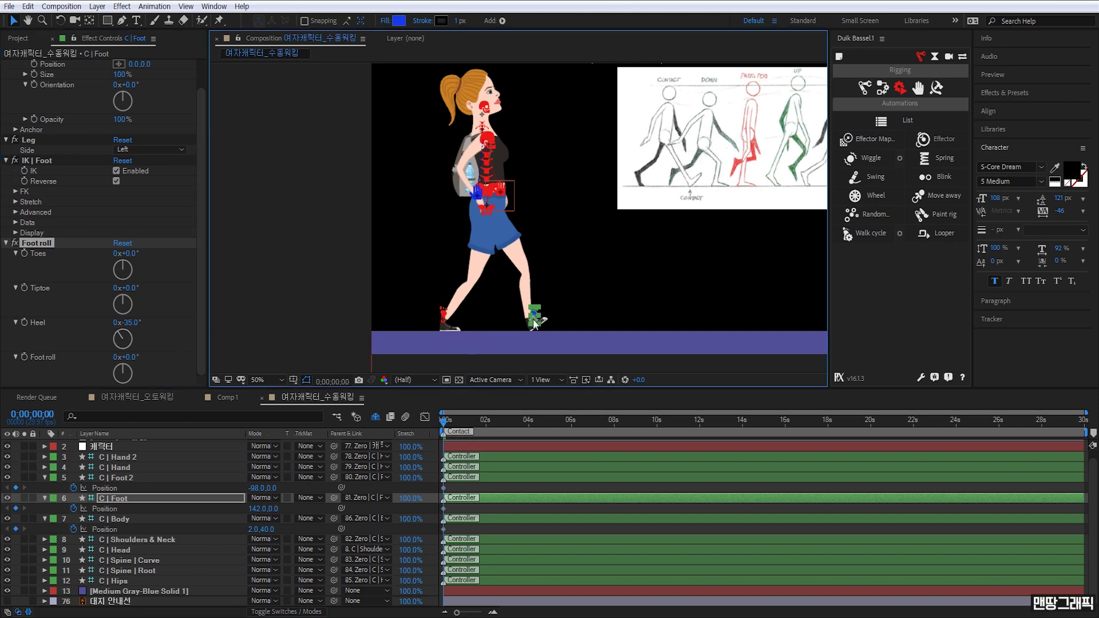
{"action": "left_click_drag", "start_coordinate": [536, 324], "coordinate": [546, 323]}
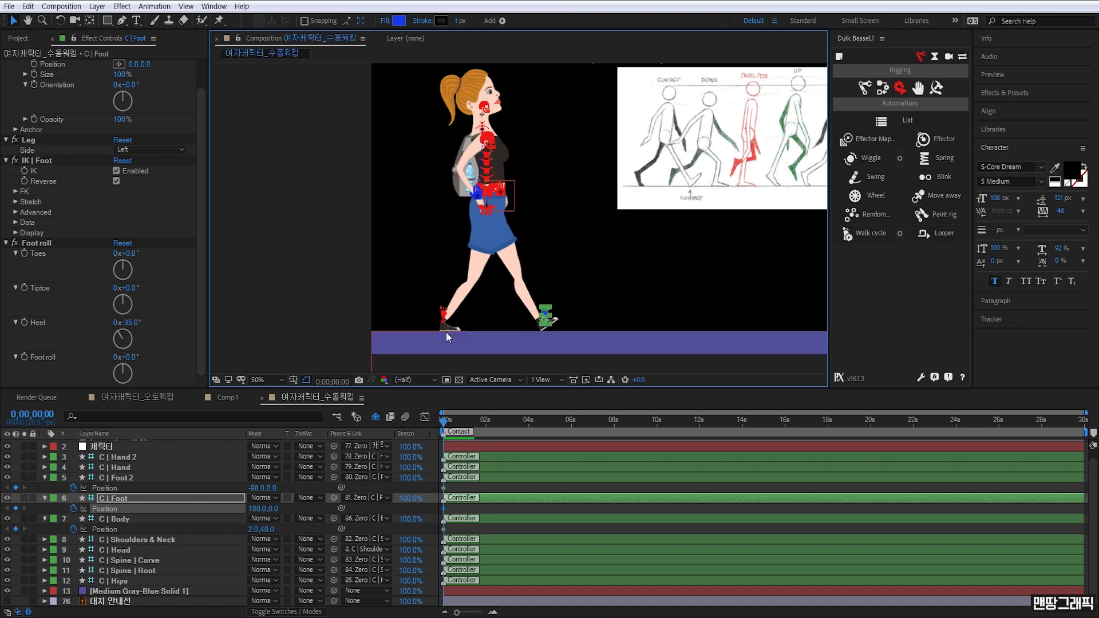
{"action": "left_click", "coordinate": [441, 316]}
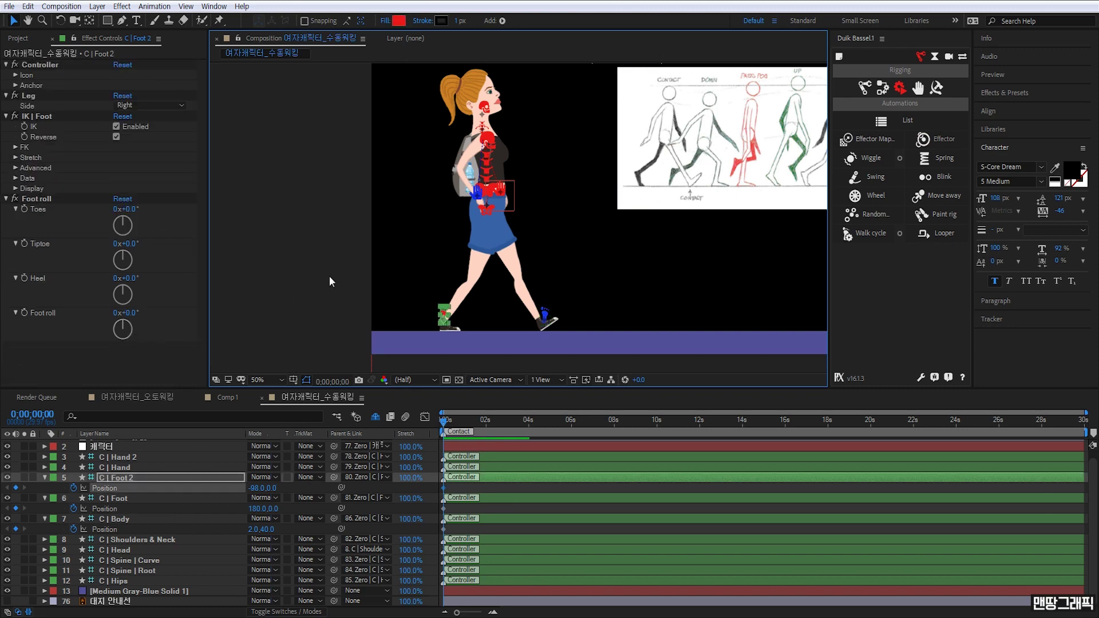
Set C | Foot 2's Foot roll to 46° and drag it back to Position -172
{"action": "left_click_drag", "start_coordinate": [127, 313], "coordinate": [155, 313]}
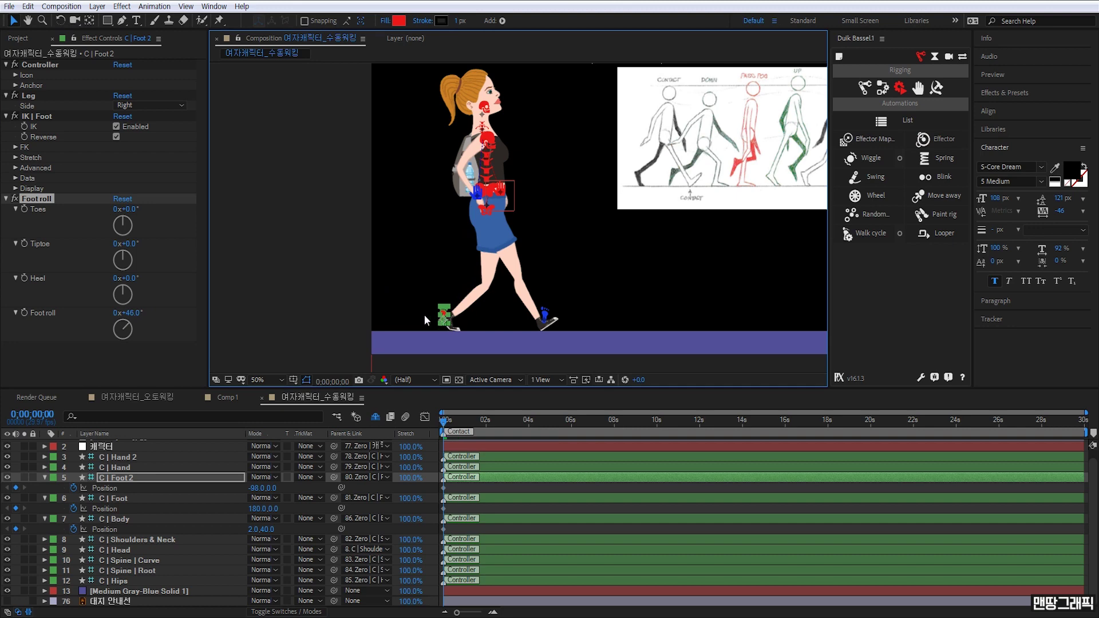
{"action": "left_click", "coordinate": [427, 317]}
{"action": "left_click_drag", "start_coordinate": [444, 322], "coordinate": [422, 319]}
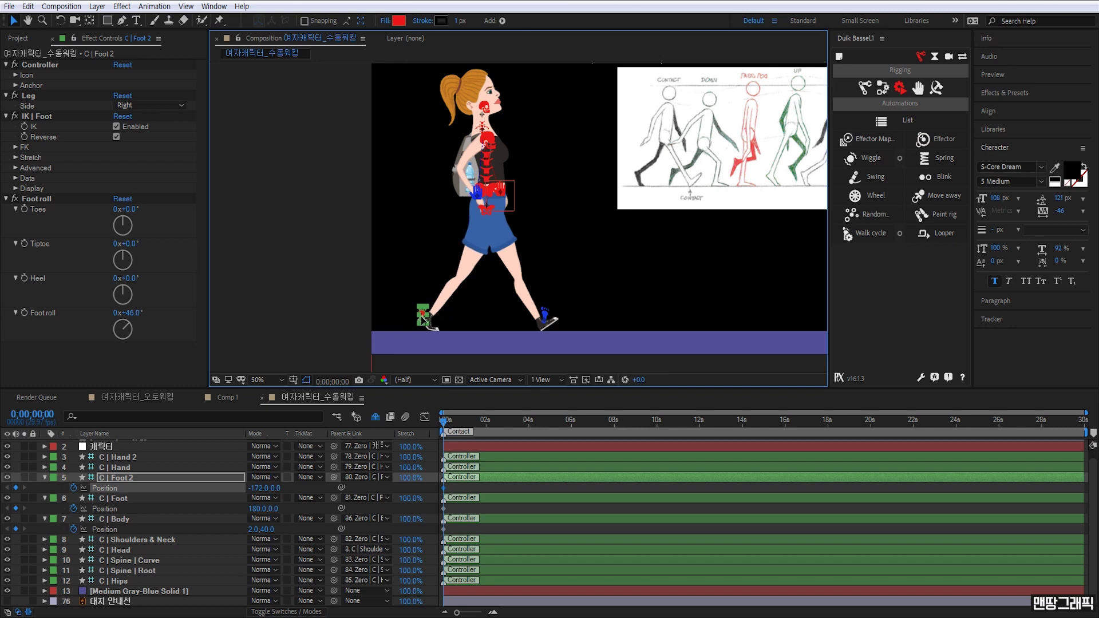
Move the C | Body controller to Position 8.0, 40.0 and pan to frame the whole character
{"action": "left_click", "coordinate": [488, 146]}
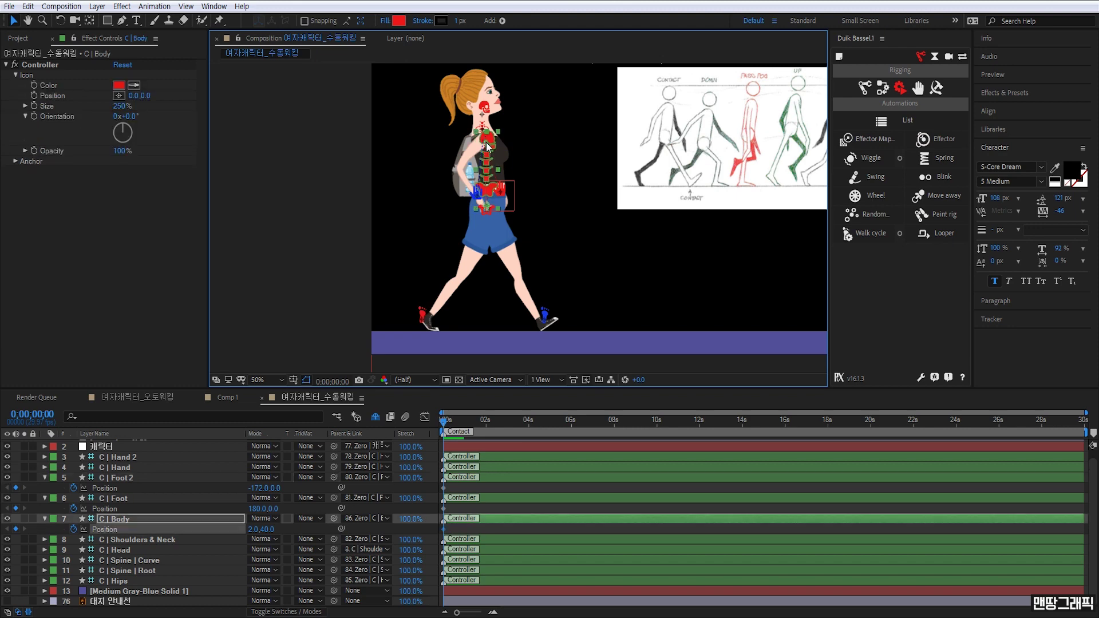
{"action": "left_click_drag", "start_coordinate": [486, 146], "coordinate": [488, 145]}
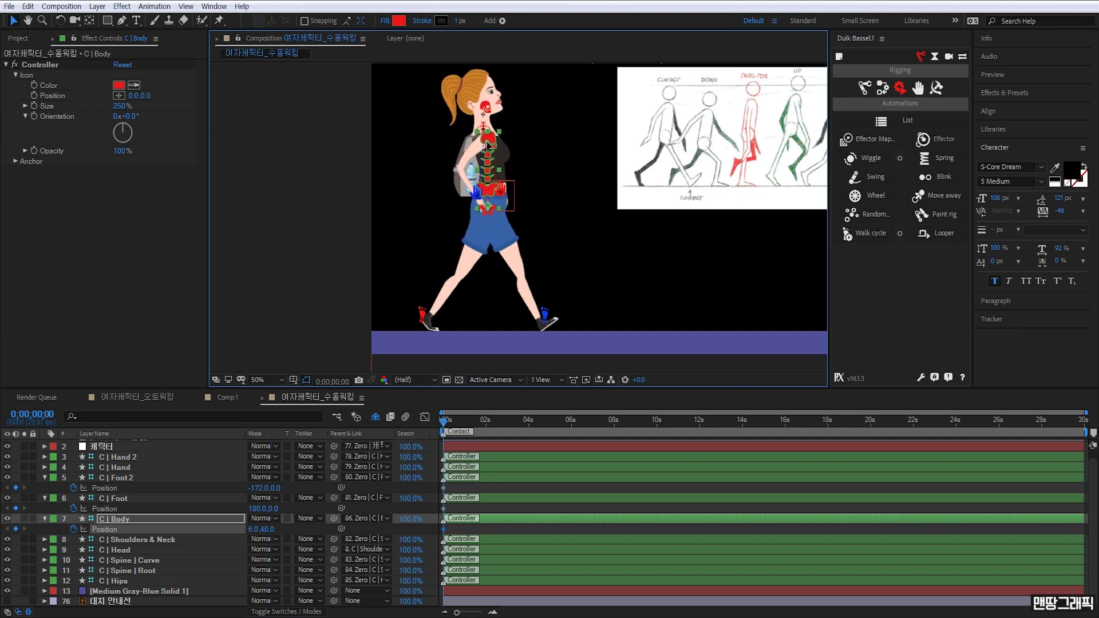
{"action": "left_click_drag", "start_coordinate": [489, 145], "coordinate": [489, 158]}
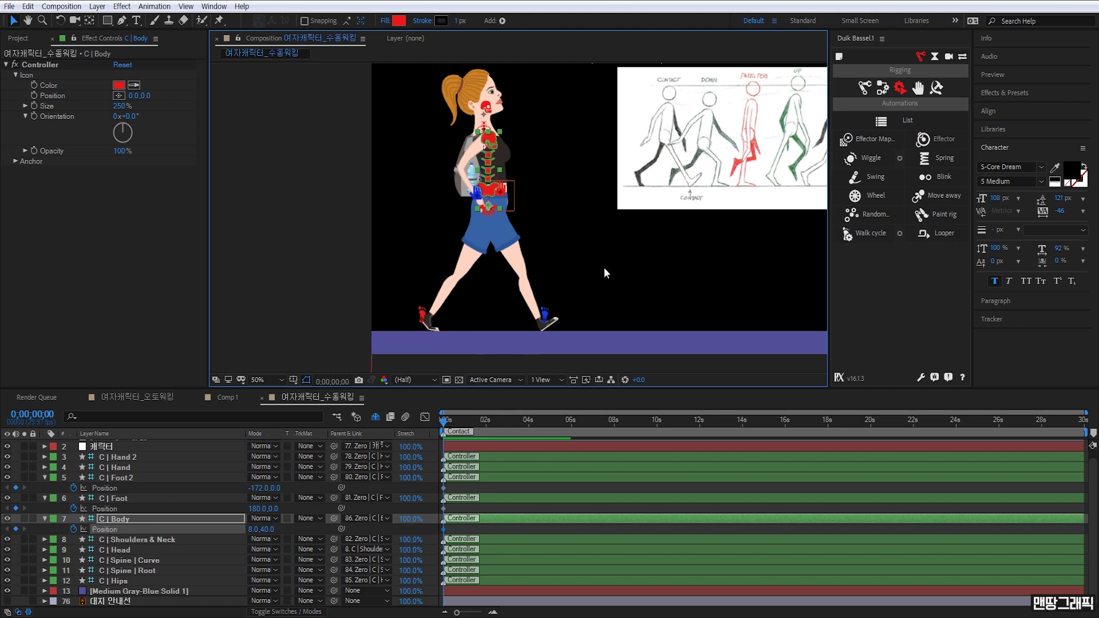
{"action": "key", "text": "h"}
{"action": "left_click_drag", "start_coordinate": [664, 225], "coordinate": [569, 233]}
{"action": "key", "text": "v"}
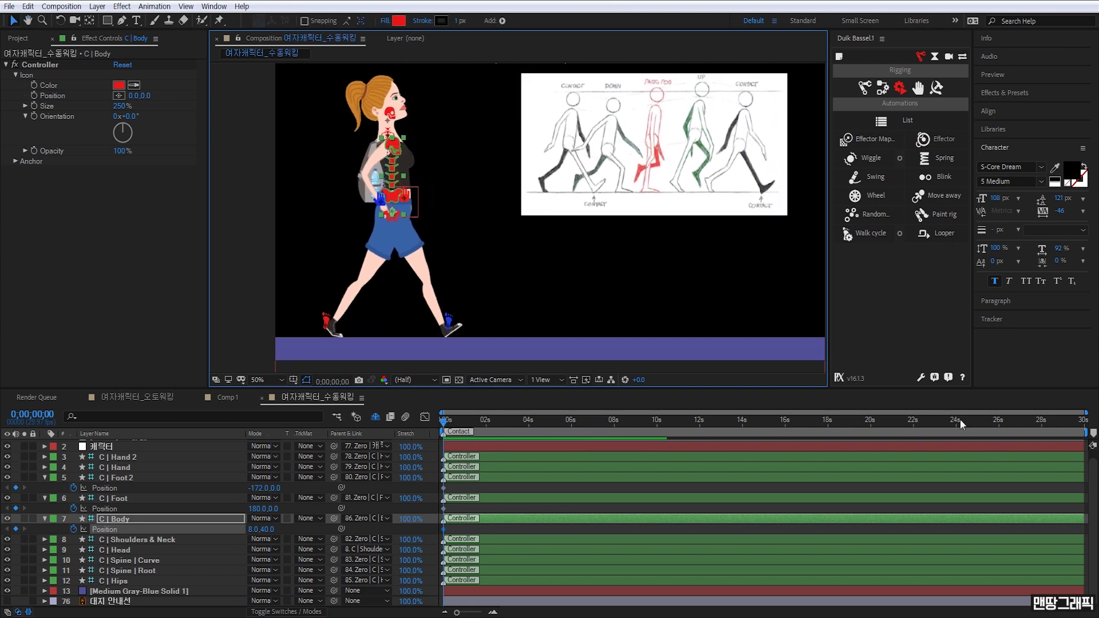
Change the composition Duration to 0;00;05;00 in Composition Settings
{"action": "left_click", "coordinate": [62, 7]}
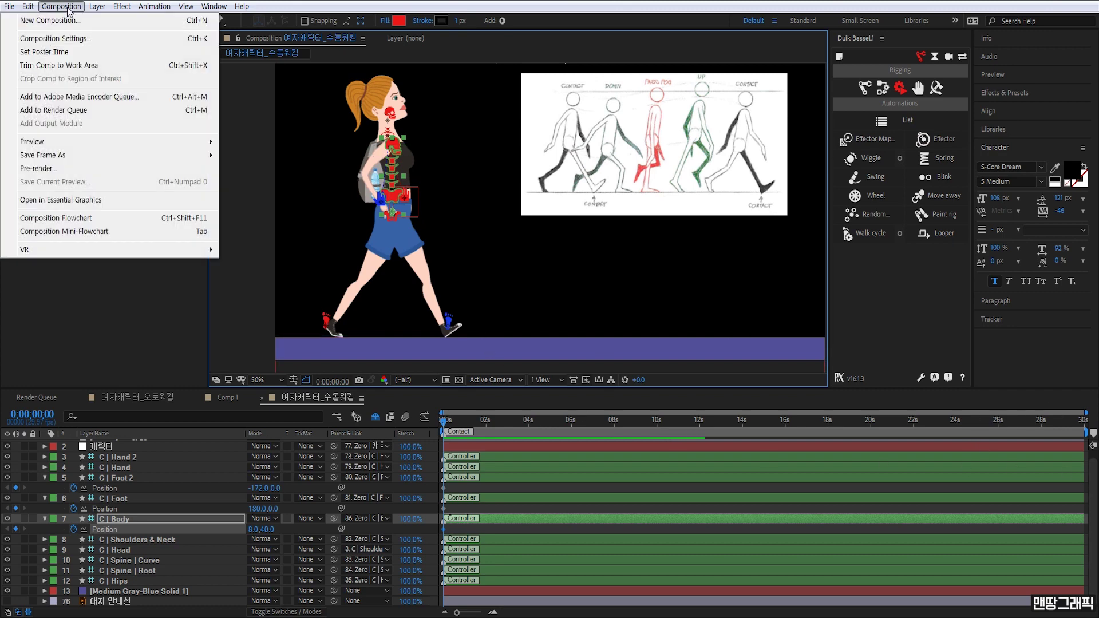
{"action": "left_click", "coordinate": [68, 40]}
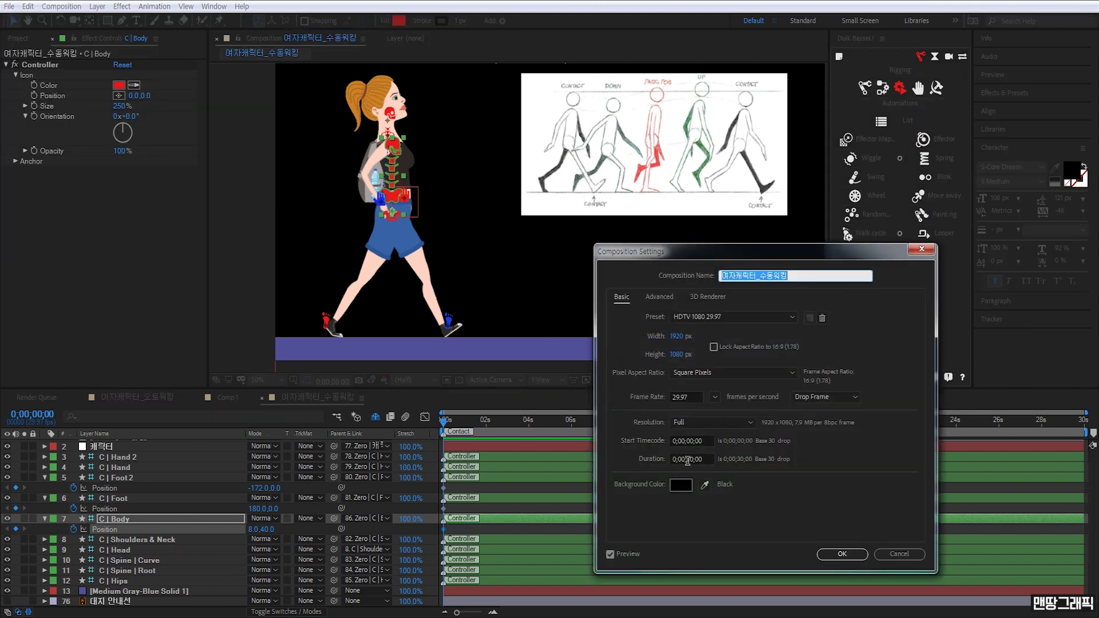
{"action": "left_click_drag", "start_coordinate": [686, 458], "coordinate": [691, 458]}
{"action": "type", "text": "05"}
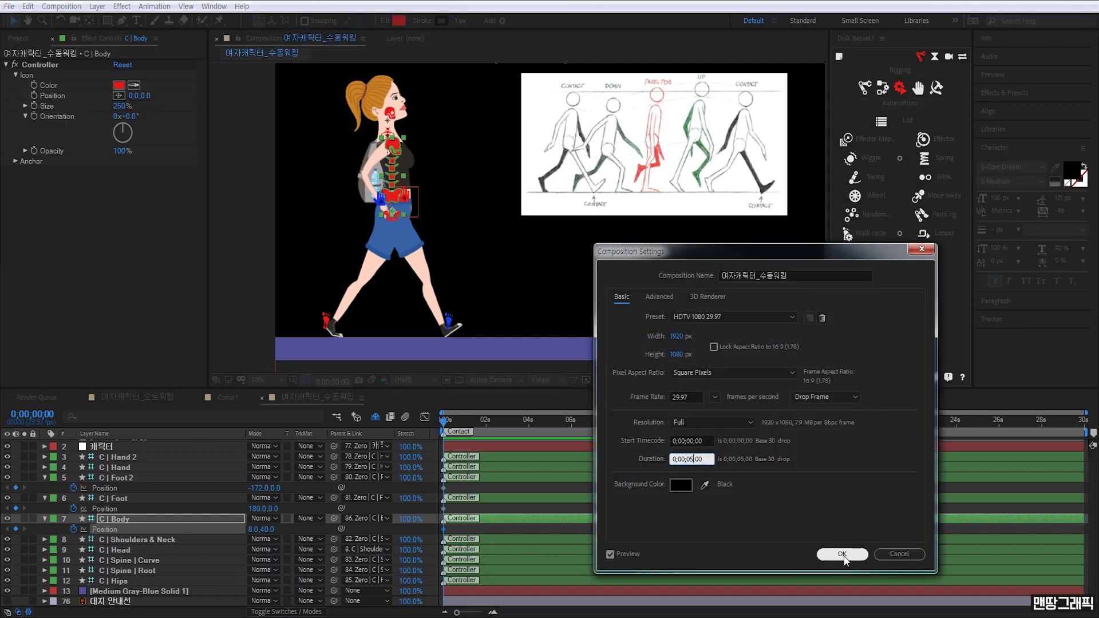
{"action": "left_click", "coordinate": [844, 554]}
{"action": "left_click", "coordinate": [843, 552]}
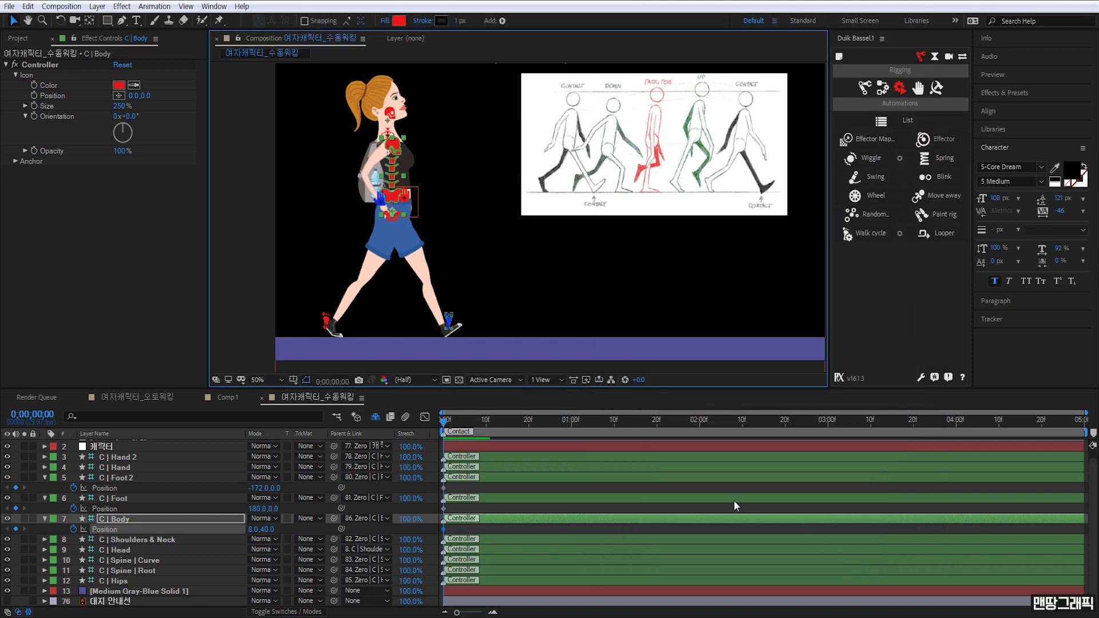
Zoom the timeline and set frame-0 Heel keyframes on both foot controllers
{"action": "mouse_move", "coordinate": [1084, 412]}
{"action": "left_mouse_down"}
{"action": "mouse_move", "coordinate": [580, 442]}
{"action": "mouse_move", "coordinate": [664, 438]}
{"action": "left_mouse_up"}
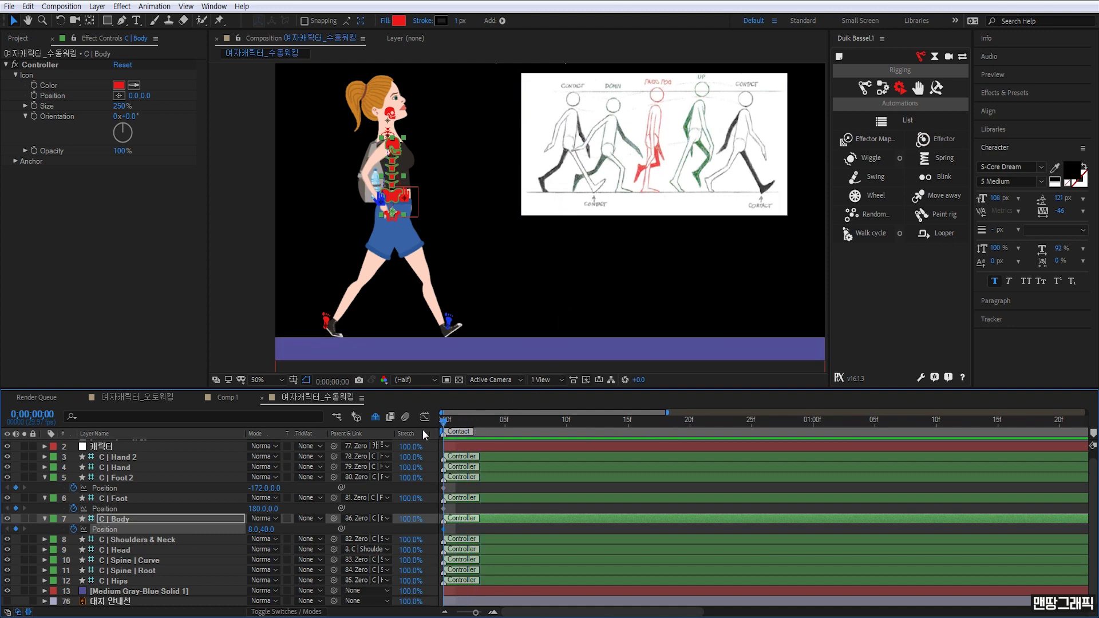
{"action": "left_click", "coordinate": [326, 321]}
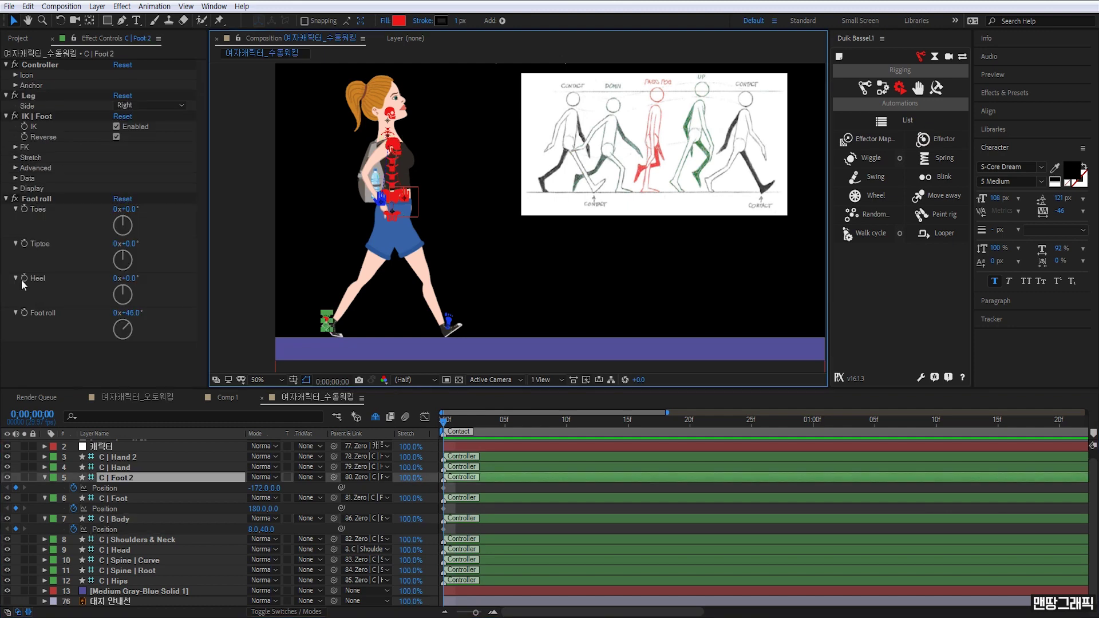
{"action": "left_click", "coordinate": [23, 278]}
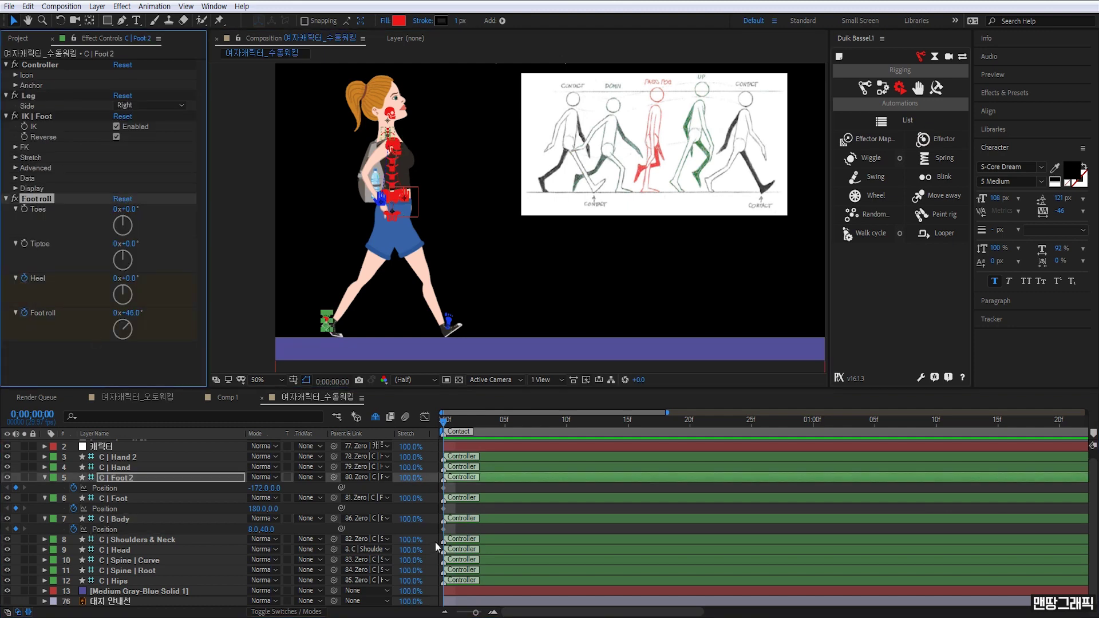
{"action": "left_click", "coordinate": [121, 499]}
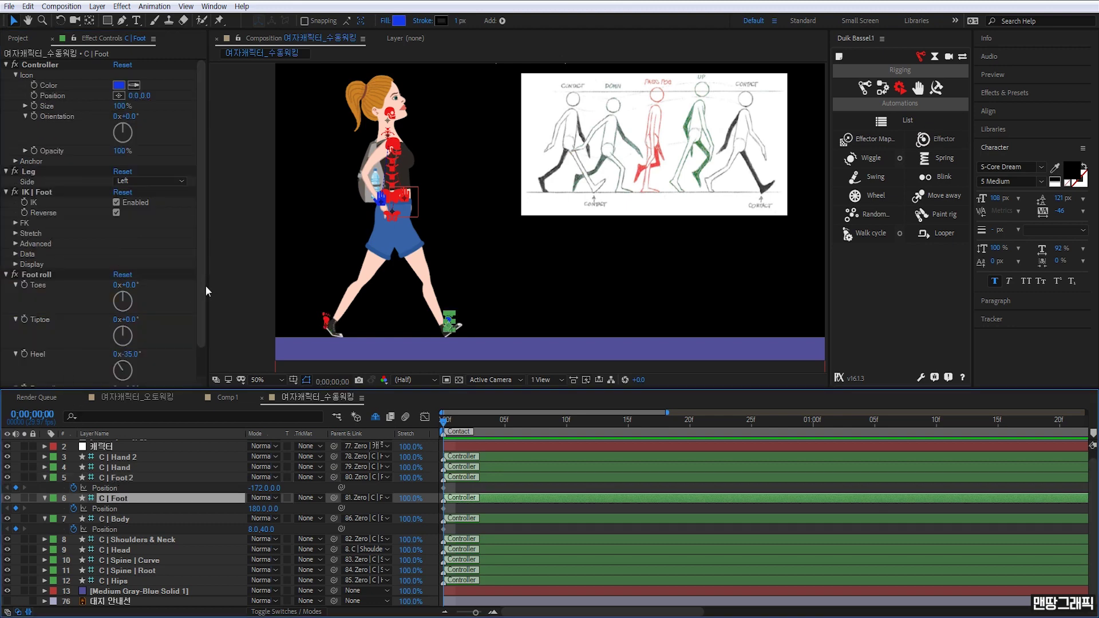
{"action": "left_click_drag", "start_coordinate": [205, 286], "coordinate": [203, 351]}
{"action": "left_click", "coordinate": [25, 322]}
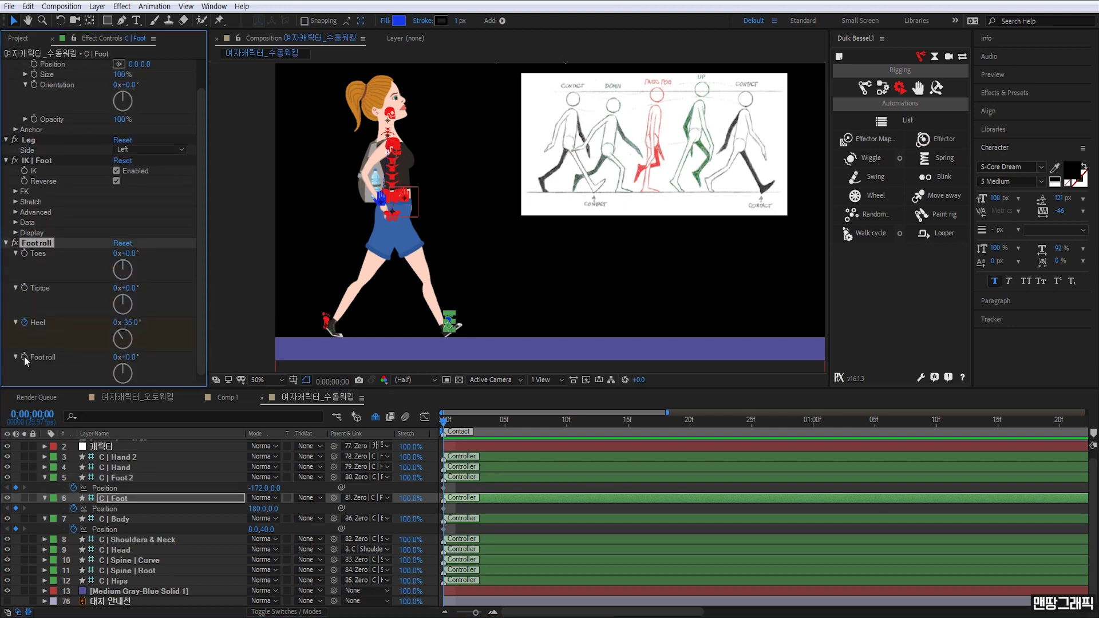
Select C | Foot and C | Foot 2 together and list their keyframed properties with U
{"action": "left_click", "coordinate": [122, 477]}
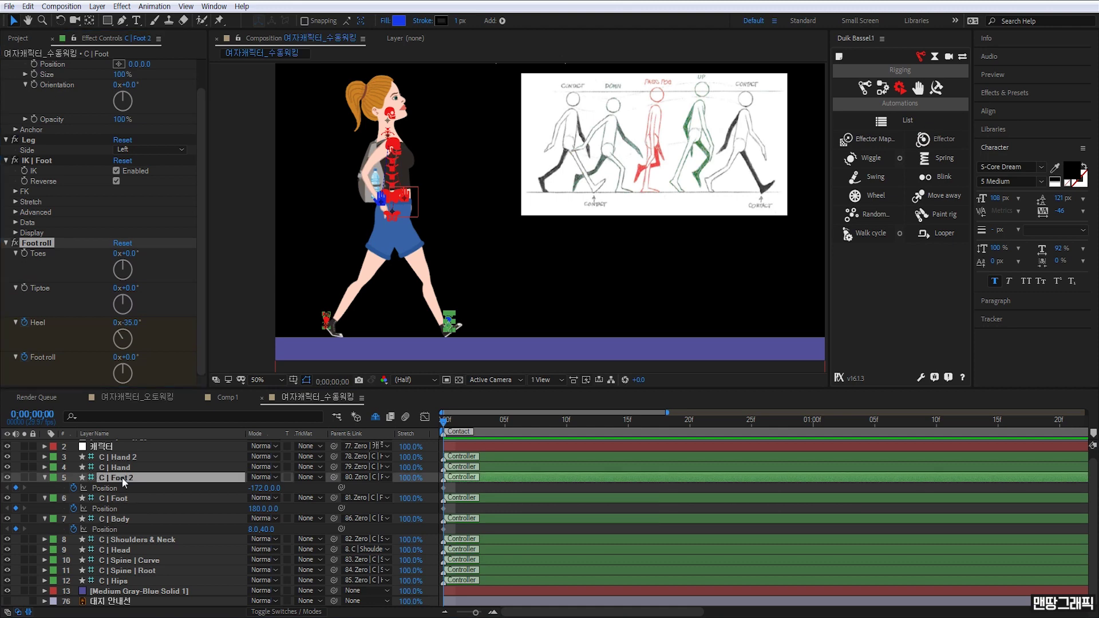
{"action": "left_click", "coordinate": [121, 496]}
{"action": "left_click", "coordinate": [126, 478], "text": "ctrl"}
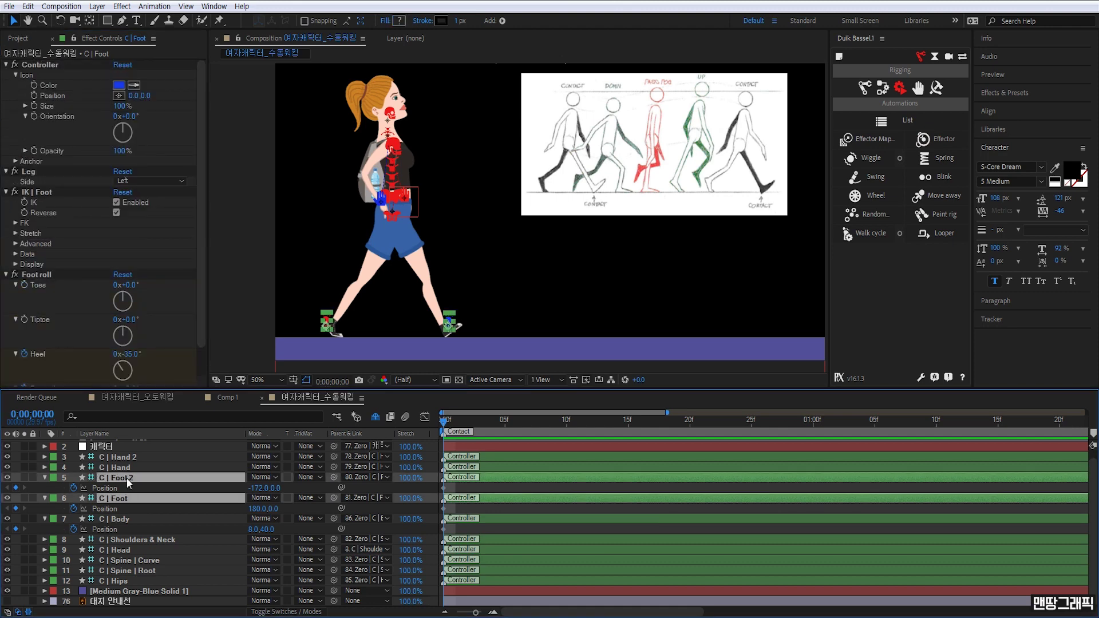
{"action": "key", "text": "u"}
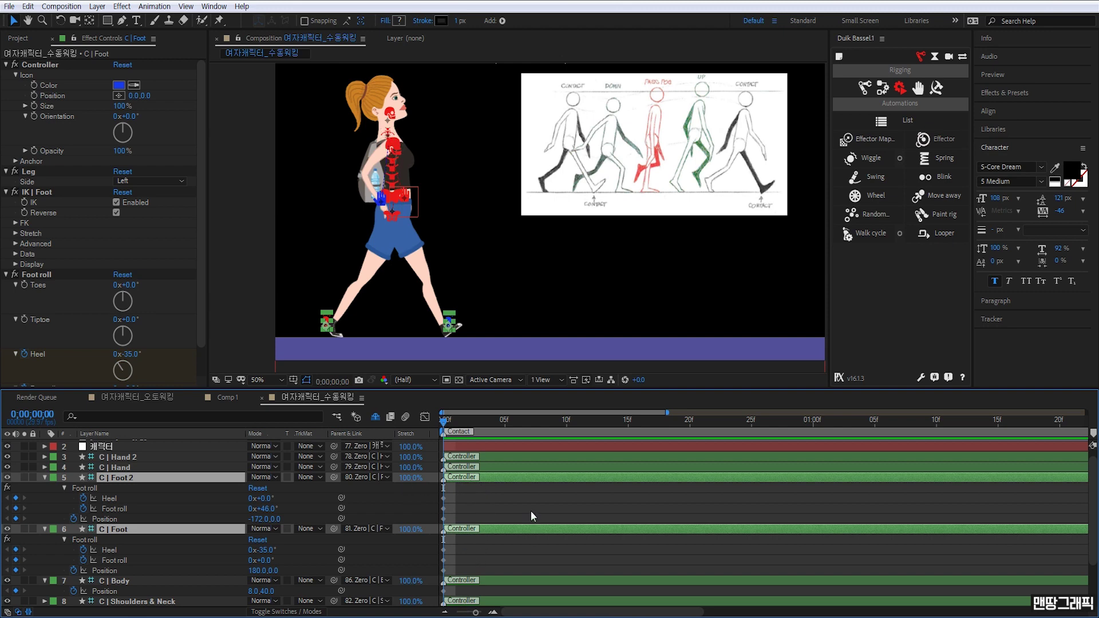
Drop a composition marker at frame 10 and give it the comment 'PassPos'
{"action": "left_click", "coordinate": [565, 419]}
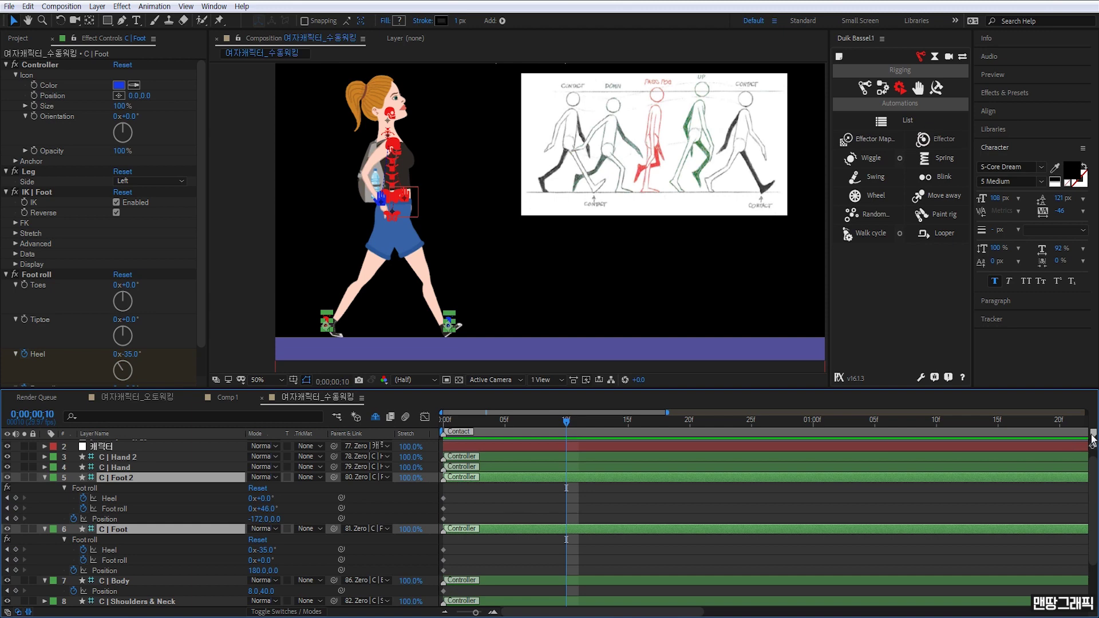
{"action": "left_click_drag", "start_coordinate": [1092, 433], "coordinate": [567, 433]}
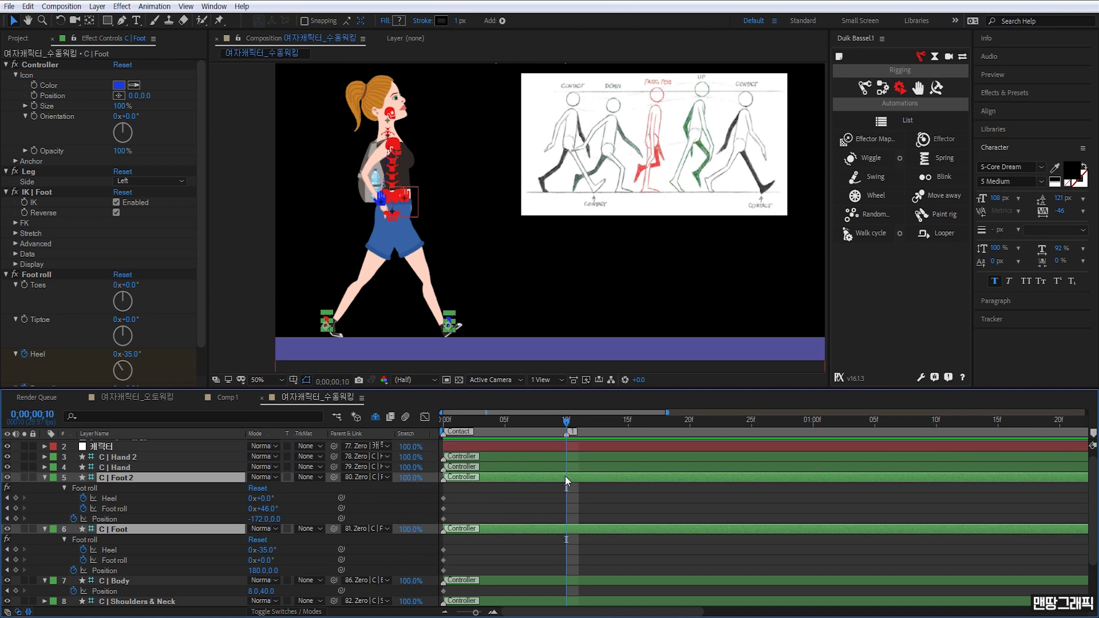
{"action": "double_click", "coordinate": [566, 434]}
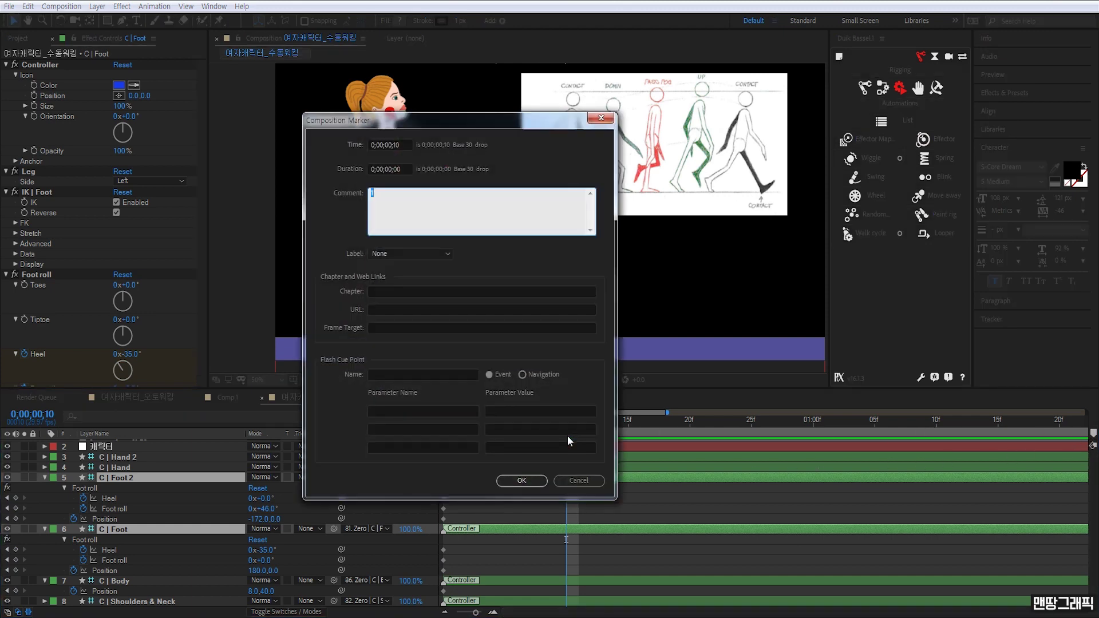
{"action": "type", "text": "PassPos"}
{"action": "left_click", "coordinate": [530, 480]}
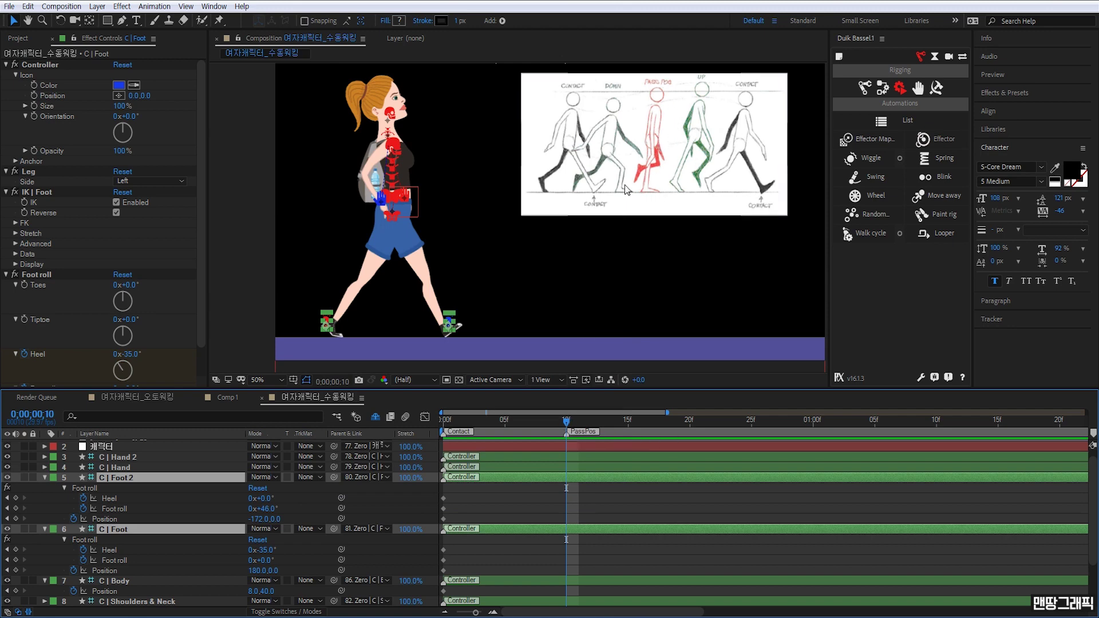
Reposition both foot controllers for the passing pose and set the front foot's Heel to 0°
{"action": "left_click_drag", "start_coordinate": [481, 291], "coordinate": [484, 291]}
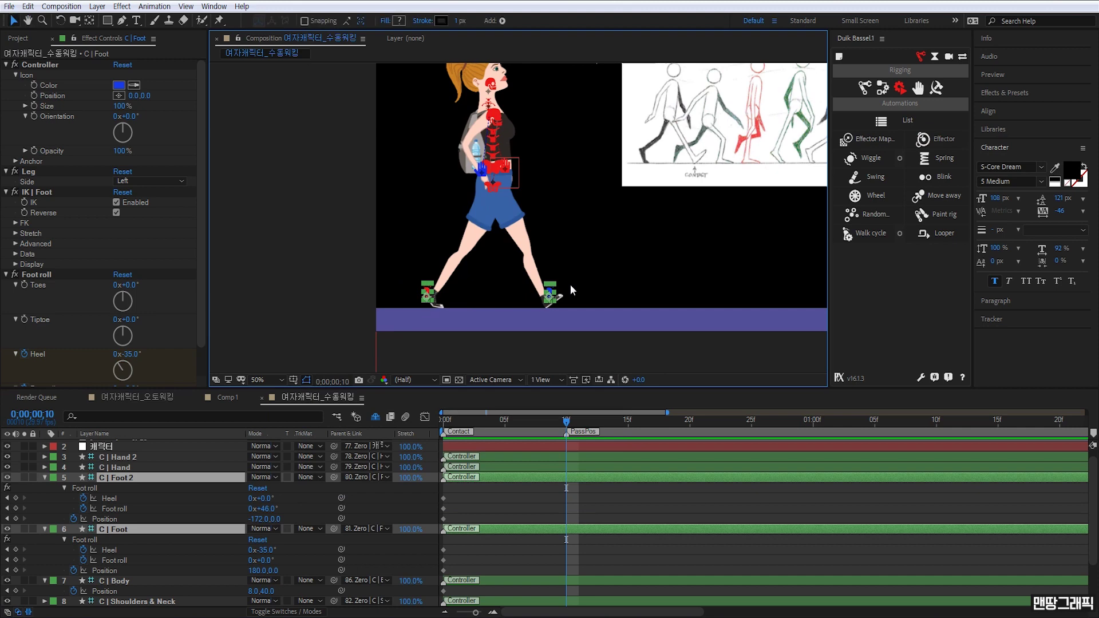
{"action": "scroll", "coordinate": [570, 284], "scroll_direction": "up", "scroll_amount": 2}
{"action": "left_click_drag", "start_coordinate": [577, 320], "coordinate": [597, 254]}
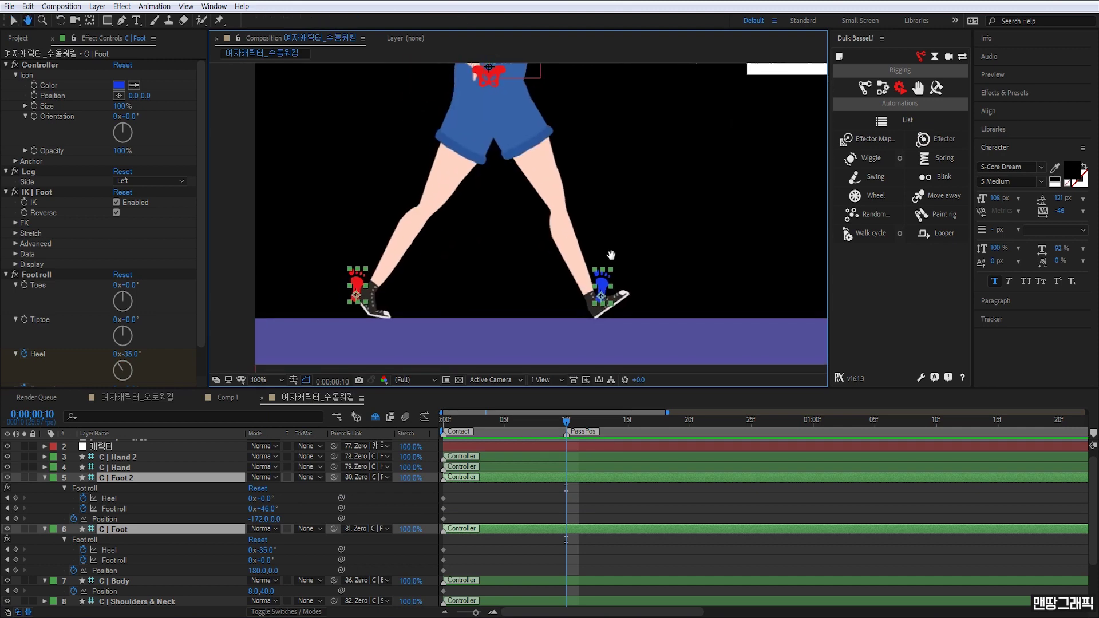
{"action": "mouse_move", "coordinate": [582, 302]}
{"action": "left_mouse_down"}
{"action": "mouse_move", "coordinate": [519, 302]}
{"action": "mouse_move", "coordinate": [599, 294]}
{"action": "mouse_move", "coordinate": [491, 298]}
{"action": "left_mouse_up"}
{"action": "left_click", "coordinate": [599, 293]}
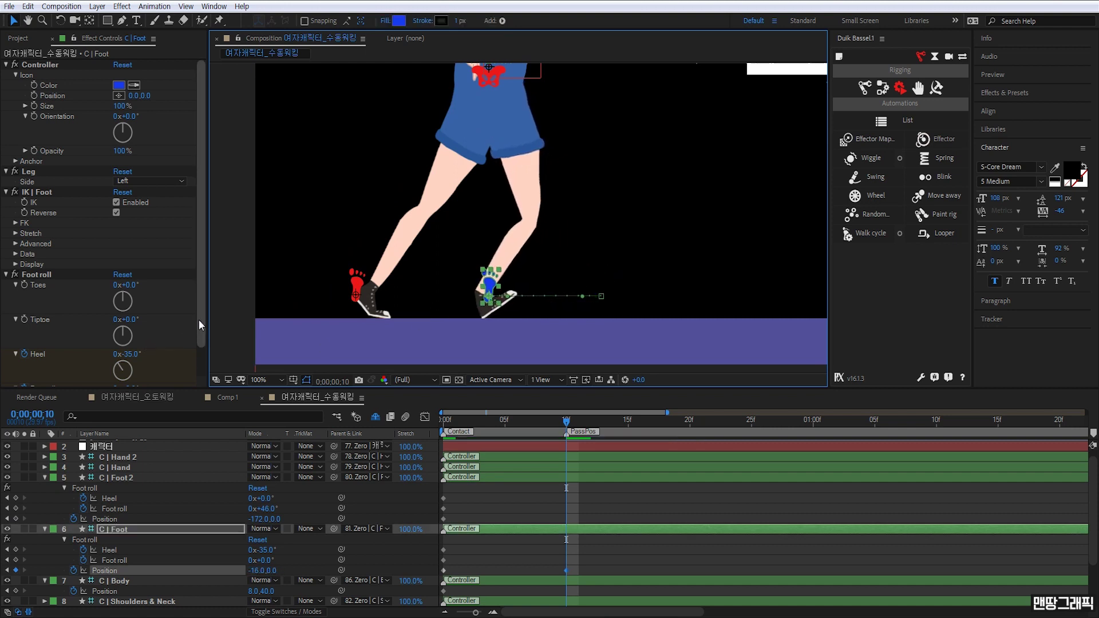
{"action": "scroll", "coordinate": [130, 337], "scroll_direction": "down", "scroll_amount": 2}
{"action": "left_click", "coordinate": [127, 322]}
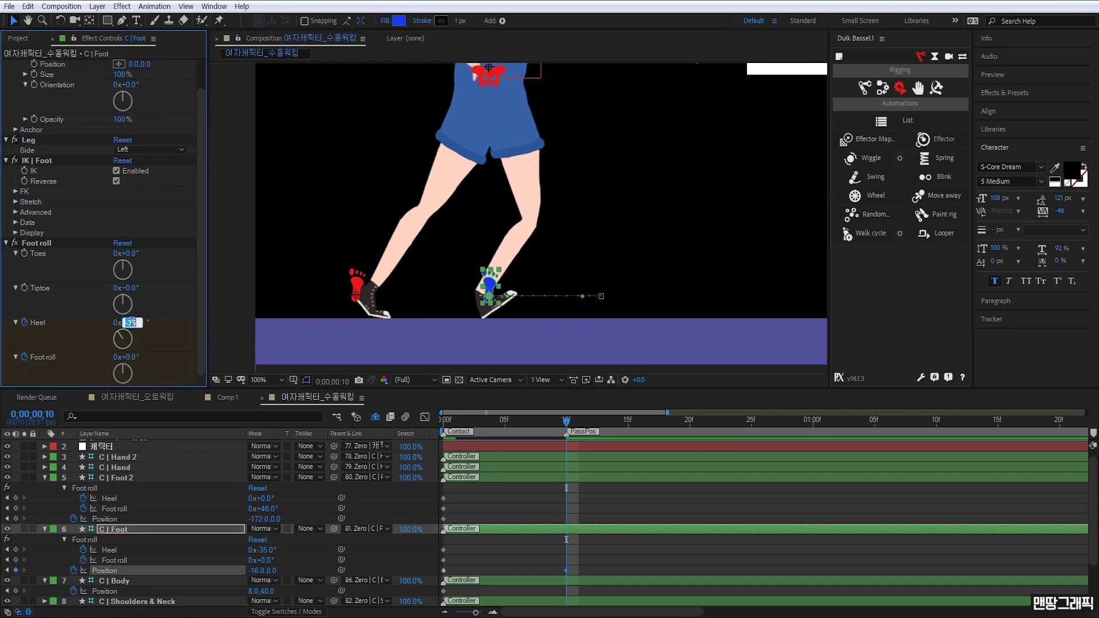
{"action": "type", "text": "0"}
{"action": "key", "text": "Return"}
Raise C | Body to 8.0, -2.0 and slide C | Foot slightly left to -31.0
{"action": "scroll", "coordinate": [538, 232], "scroll_direction": "down", "scroll_amount": 2}
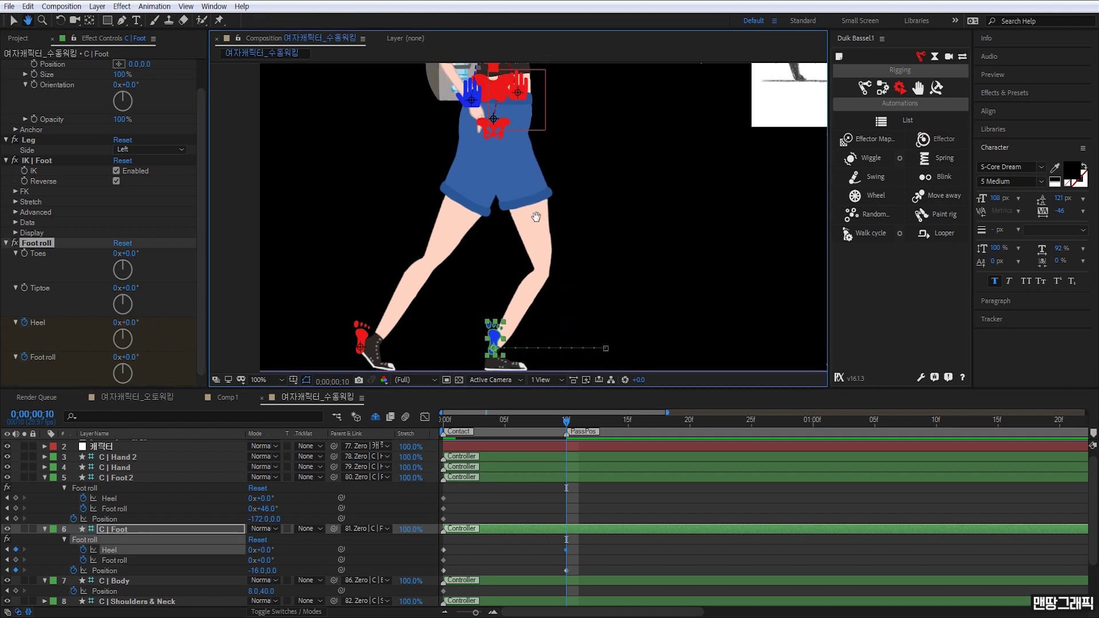
{"action": "left_click_drag", "start_coordinate": [631, 201], "coordinate": [600, 212]}
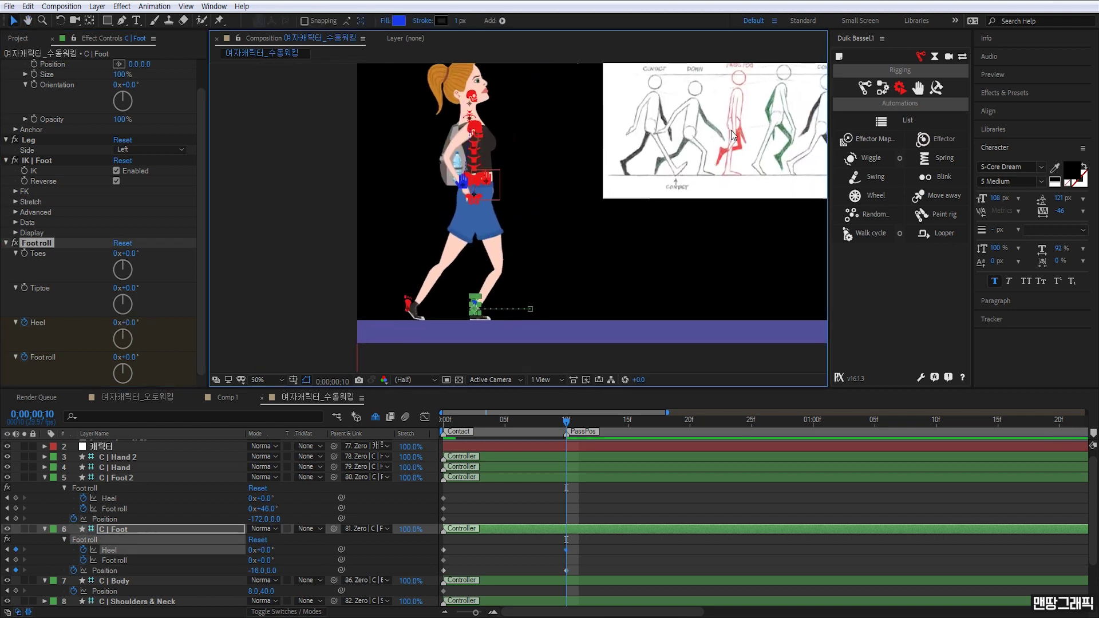
{"action": "left_click", "coordinate": [476, 136]}
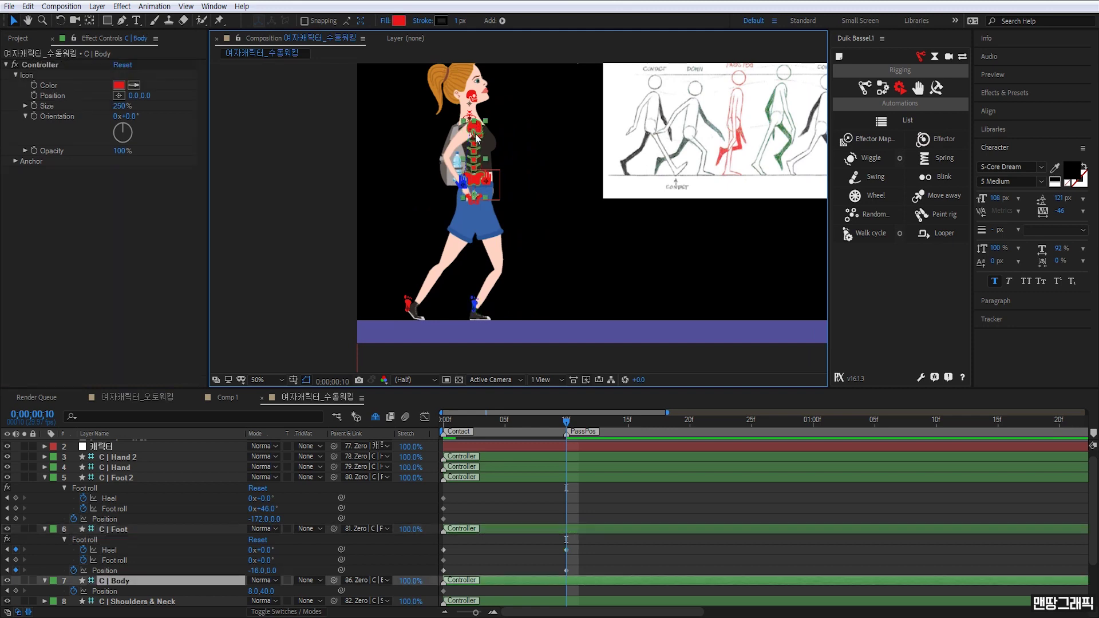
{"action": "left_click_drag", "start_coordinate": [476, 148], "coordinate": [476, 135]}
{"action": "left_click", "coordinate": [477, 310]}
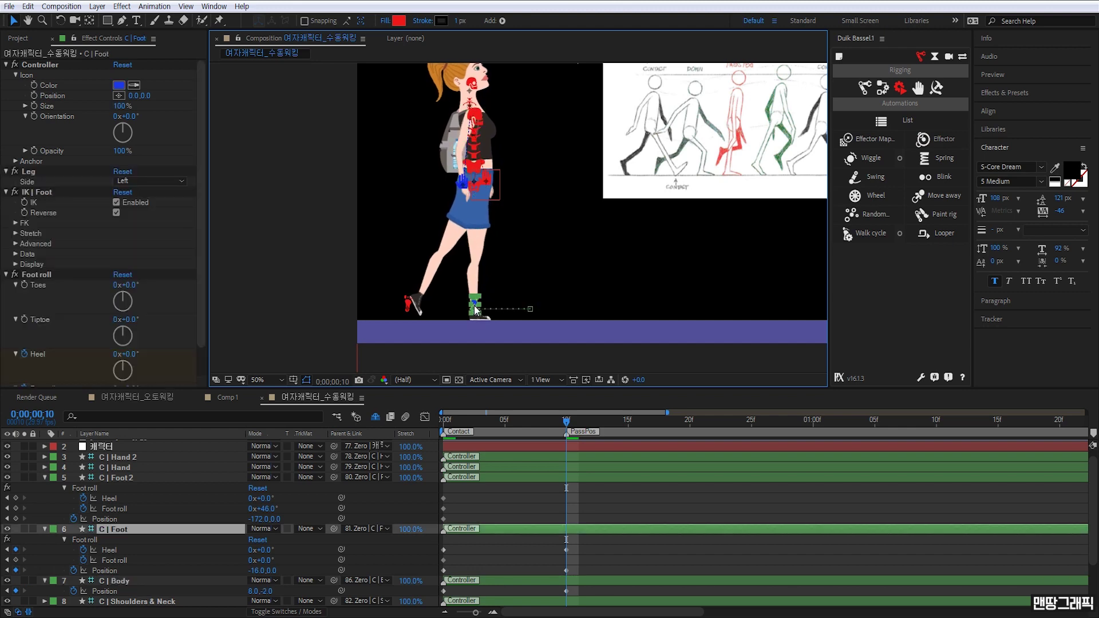
{"action": "scroll", "coordinate": [467, 317], "scroll_direction": "up", "scroll_amount": 2}
{"action": "scroll", "coordinate": [467, 317], "scroll_direction": "down", "scroll_amount": 3}
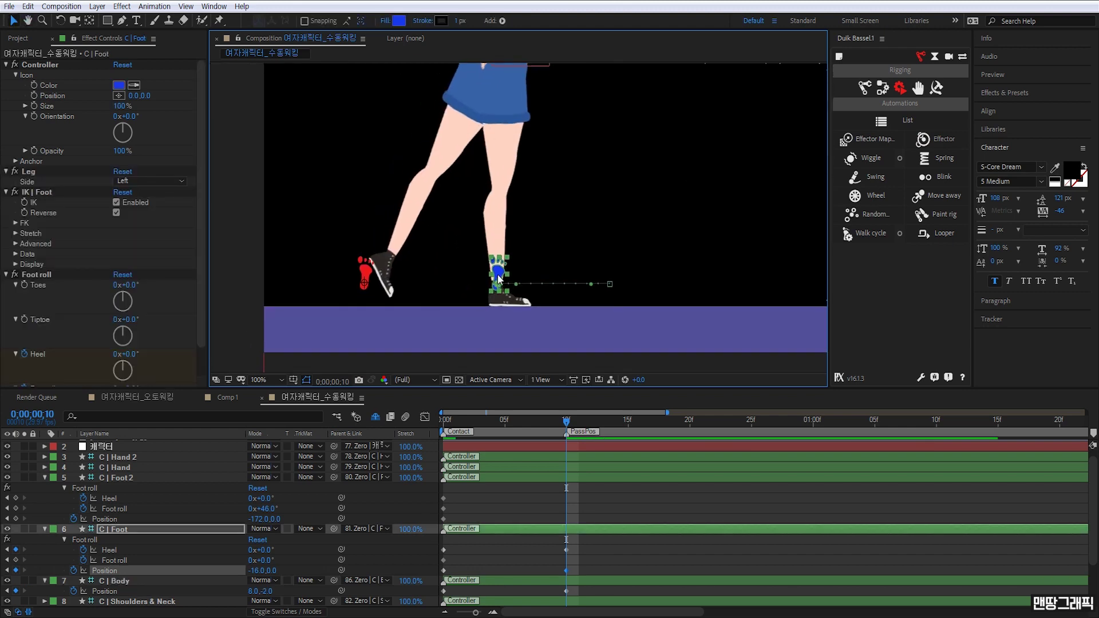
{"action": "left_click_drag", "start_coordinate": [499, 275], "coordinate": [490, 274]}
{"action": "scroll", "coordinate": [490, 275], "scroll_direction": "down", "scroll_amount": 2}
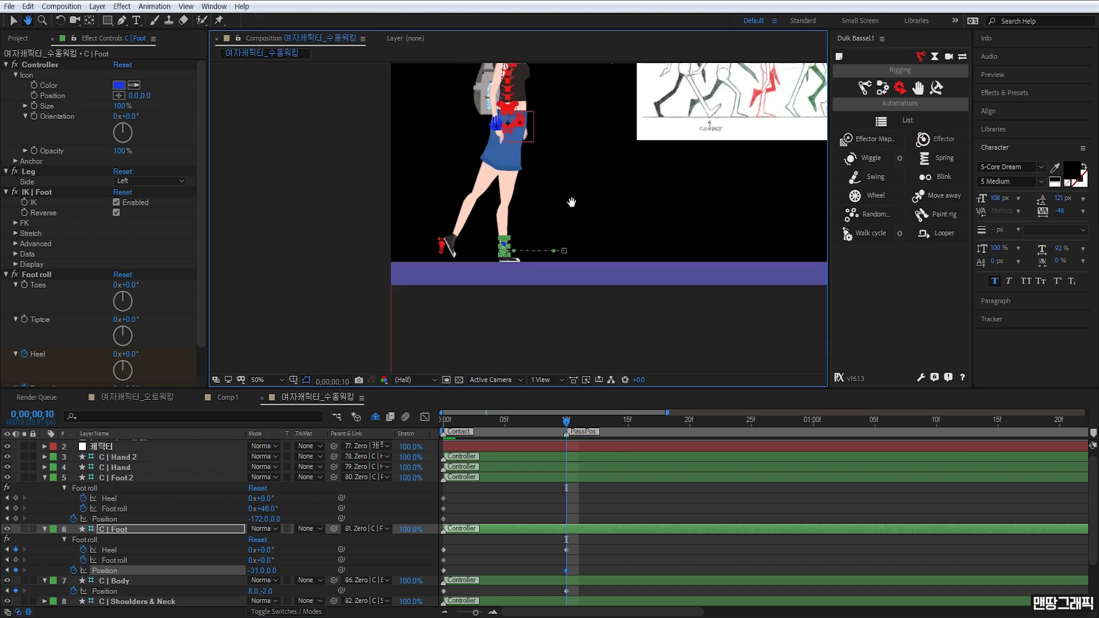
{"action": "scroll", "coordinate": [510, 294], "scroll_direction": "up", "scroll_amount": 1}
{"action": "left_click", "coordinate": [381, 339]}
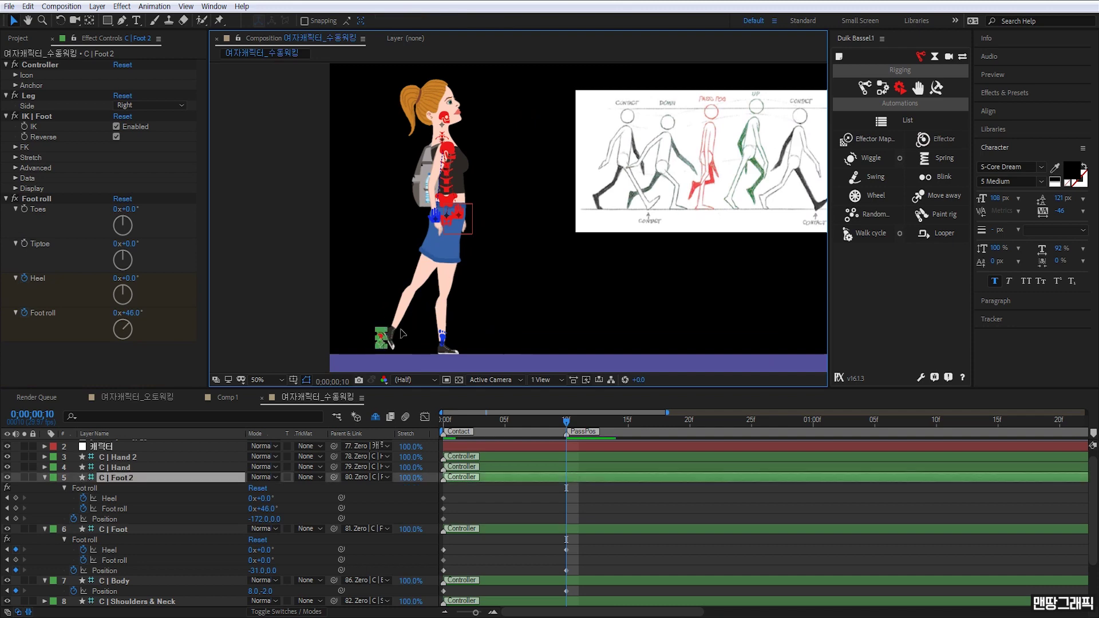
Lift C | Foot 2 off the ground with Foot roll 0° and Heel bent to about 104°
{"action": "mouse_move", "coordinate": [381, 338]}
{"action": "left_mouse_down"}
{"action": "mouse_move", "coordinate": [432, 301]}
{"action": "mouse_move", "coordinate": [411, 310]}
{"action": "left_mouse_up"}
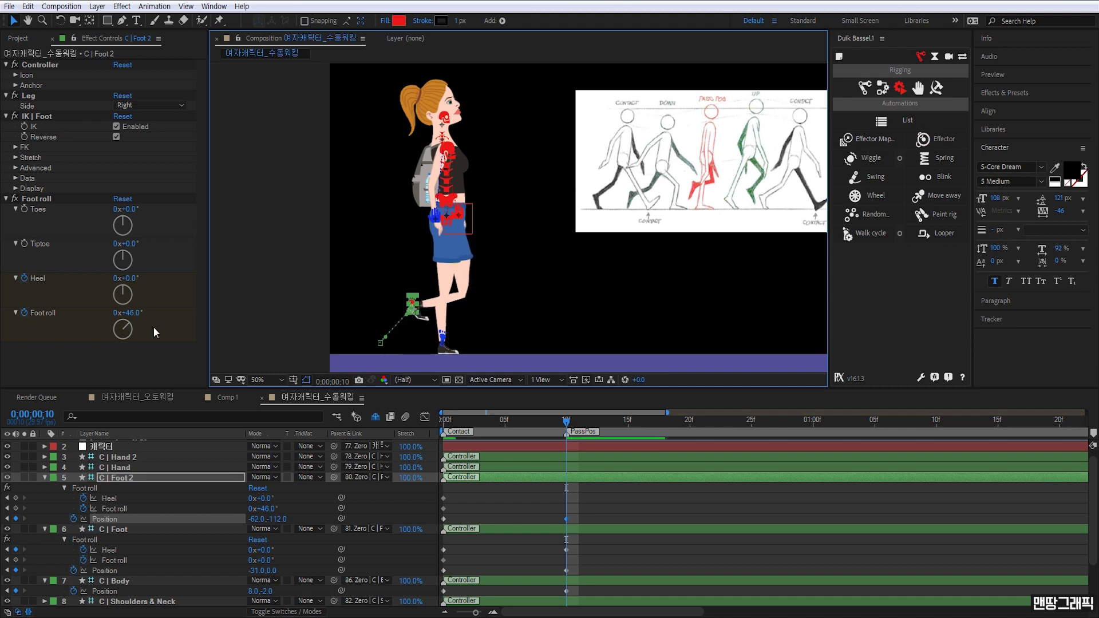
{"action": "left_click", "coordinate": [134, 312]}
{"action": "type", "text": "0"}
{"action": "key", "text": "Return"}
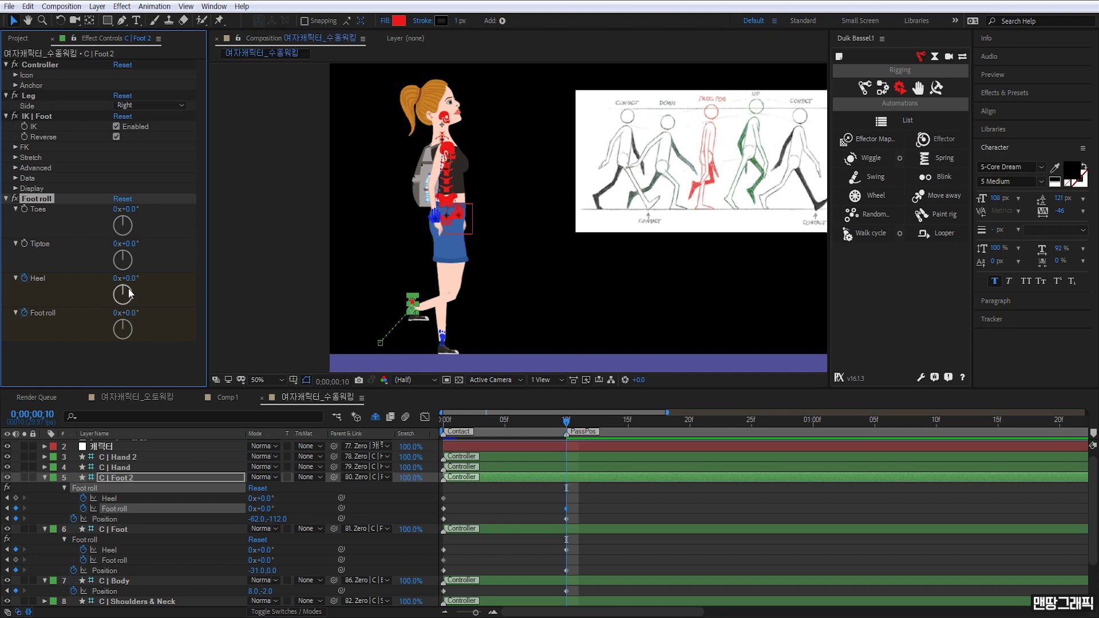
{"action": "left_click_drag", "start_coordinate": [127, 278], "coordinate": [193, 281]}
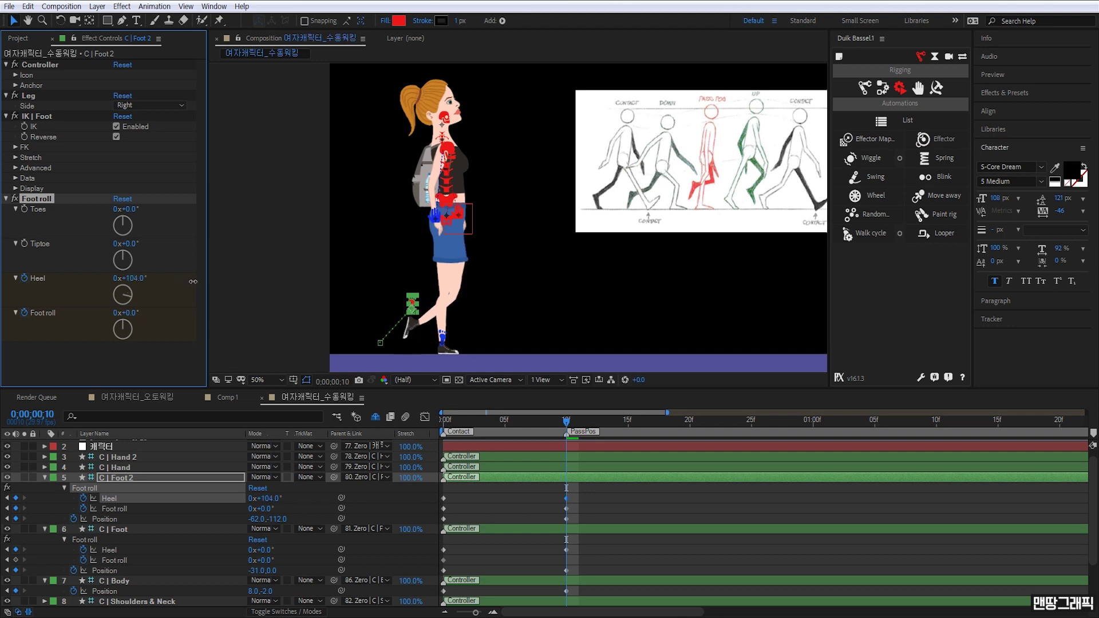
Raise the back foot to -56.0, -176.0 and check the in-between pose at frame 6
{"action": "left_click", "coordinate": [412, 303]}
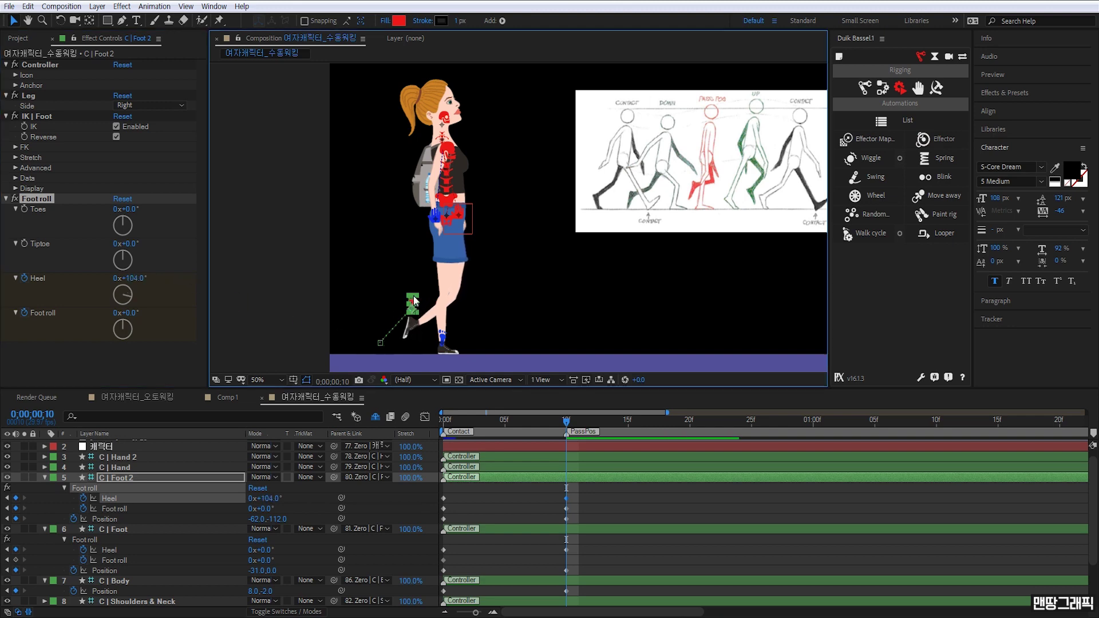
{"action": "left_click", "coordinate": [412, 303]}
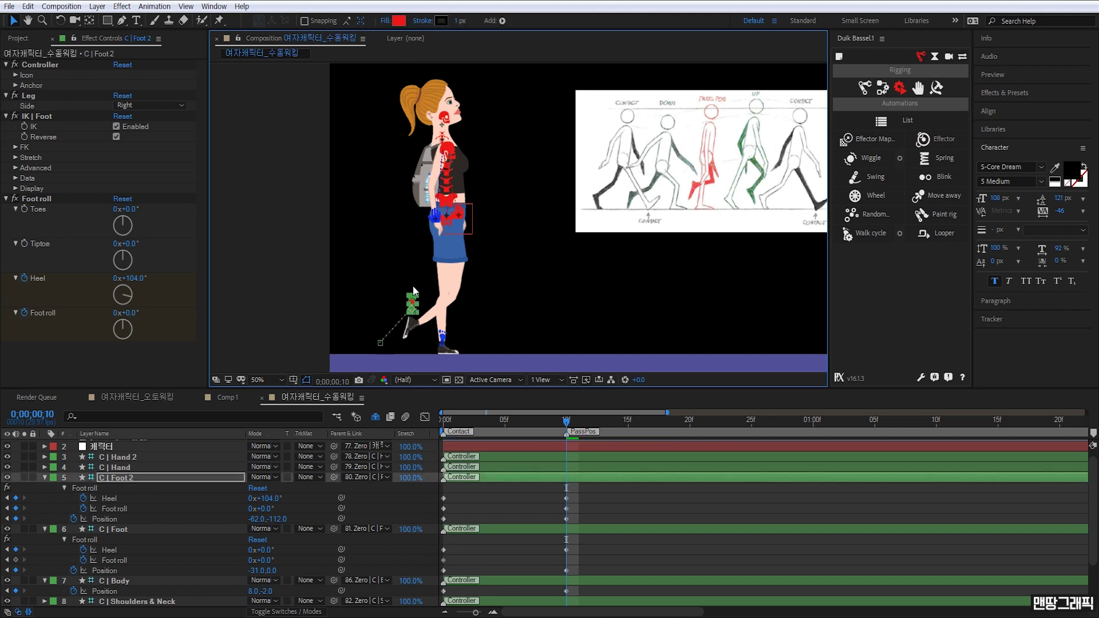
{"action": "left_click_drag", "start_coordinate": [413, 310], "coordinate": [416, 293]}
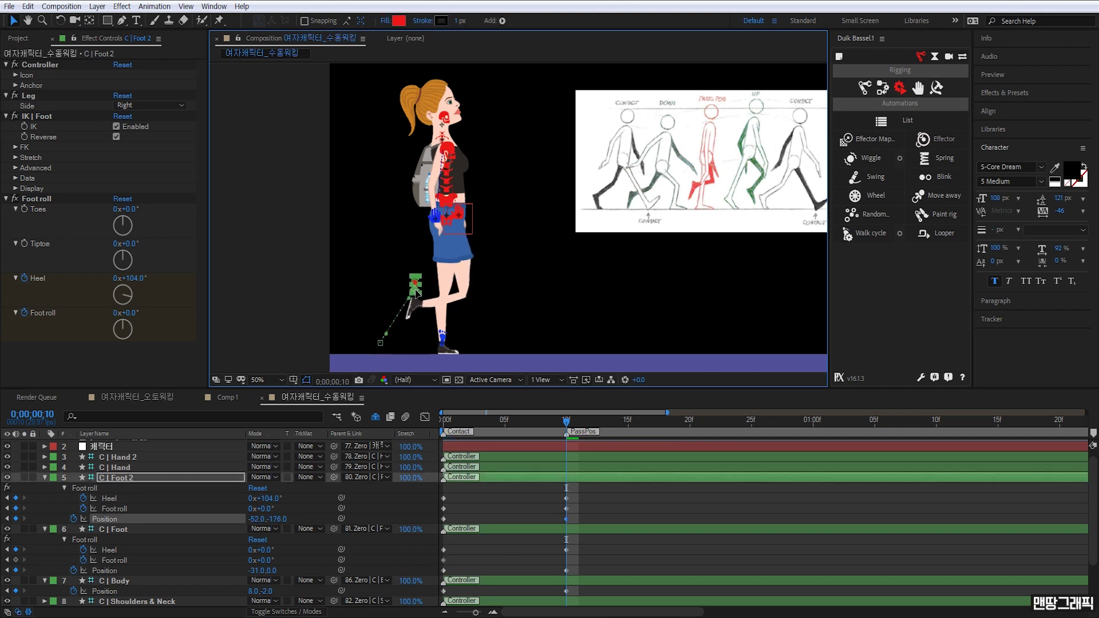
{"action": "left_click_drag", "start_coordinate": [415, 290], "coordinate": [414, 292]}
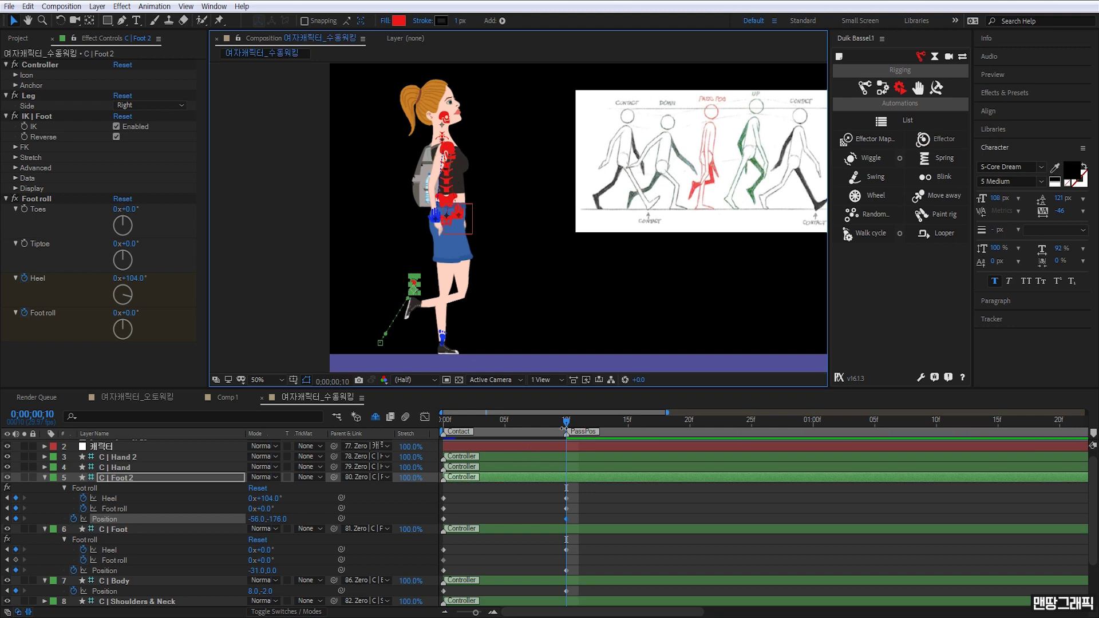
{"action": "mouse_move", "coordinate": [566, 422]}
{"action": "left_mouse_down"}
{"action": "mouse_move", "coordinate": [517, 423]}
{"action": "mouse_move", "coordinate": [567, 432]}
{"action": "mouse_move", "coordinate": [558, 443]}
{"action": "mouse_move", "coordinate": [685, 434]}
{"action": "left_mouse_up"}
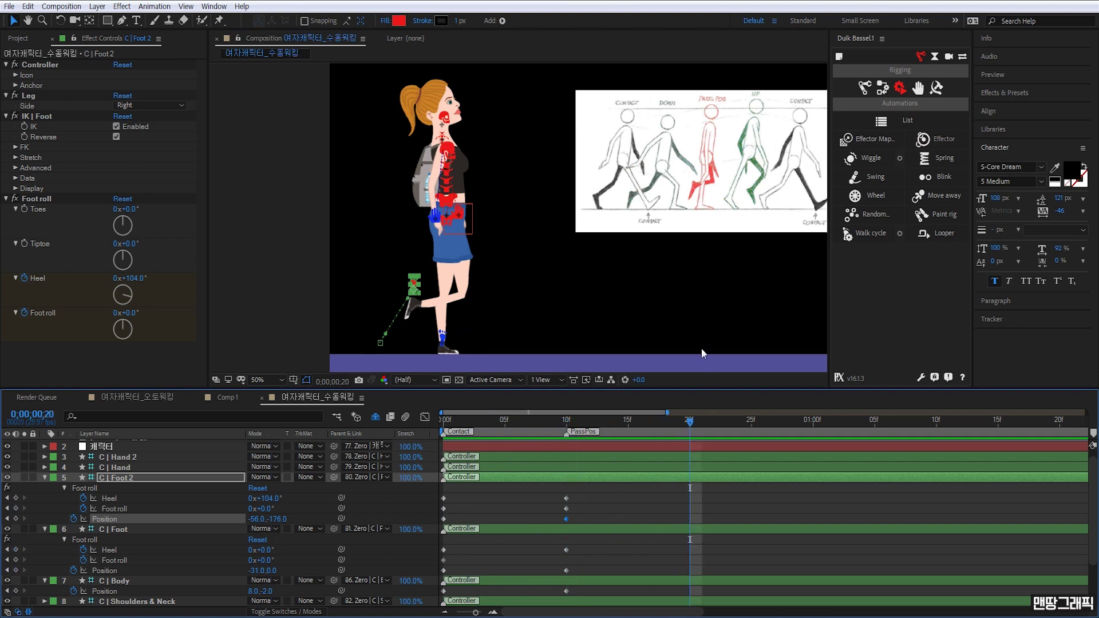
Swing C | Foot 2 forward ahead of the body with its Heel tilted to about -22°
{"action": "left_click_drag", "start_coordinate": [681, 279], "coordinate": [625, 274]}
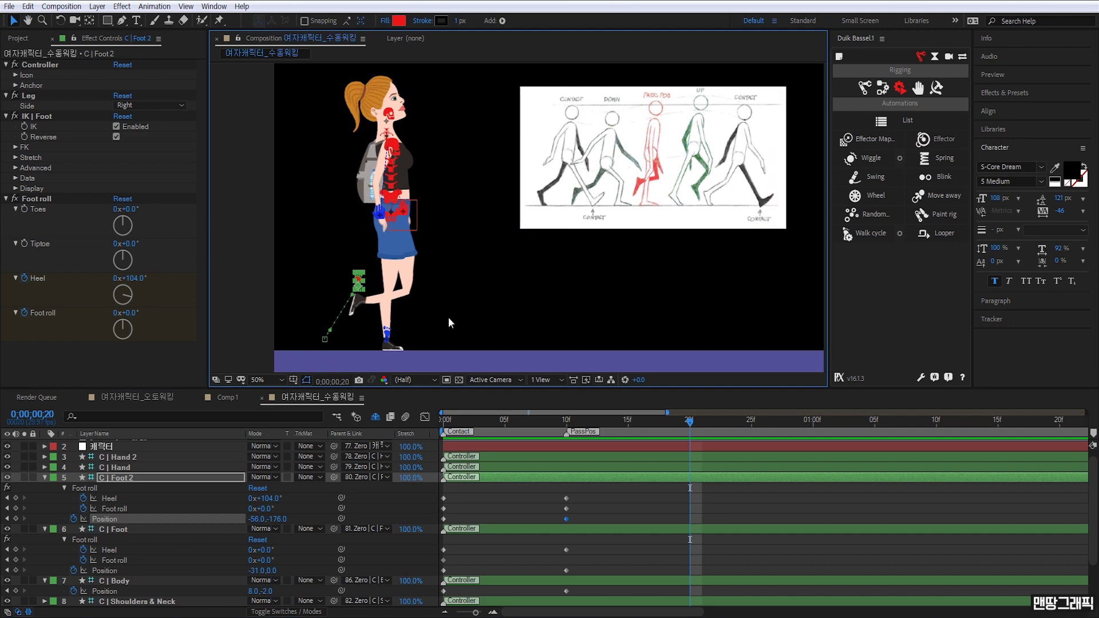
{"action": "left_click_drag", "start_coordinate": [363, 289], "coordinate": [445, 321]}
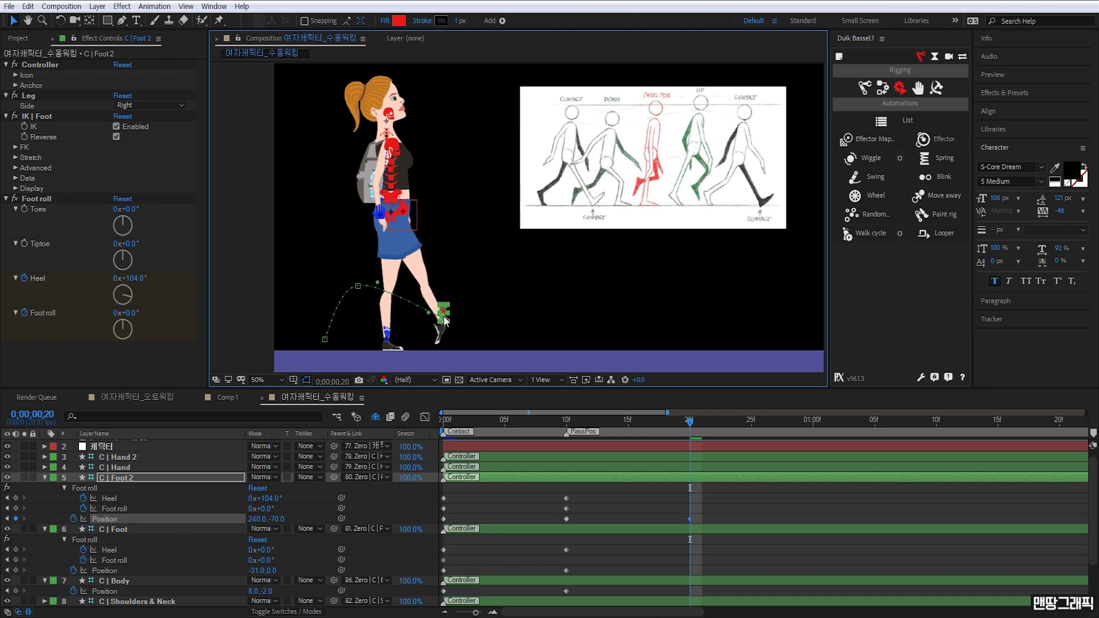
{"action": "left_click", "coordinate": [129, 279]}
{"action": "type", "text": "04"}
{"action": "key", "text": "Return"}
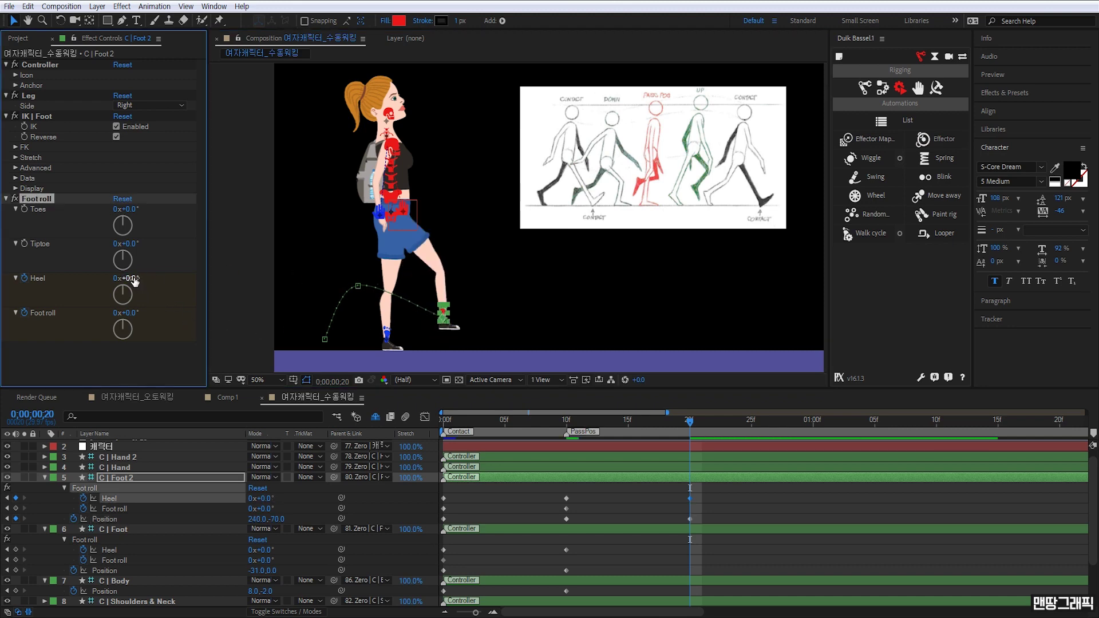
{"action": "left_click_drag", "start_coordinate": [136, 282], "coordinate": [124, 279]}
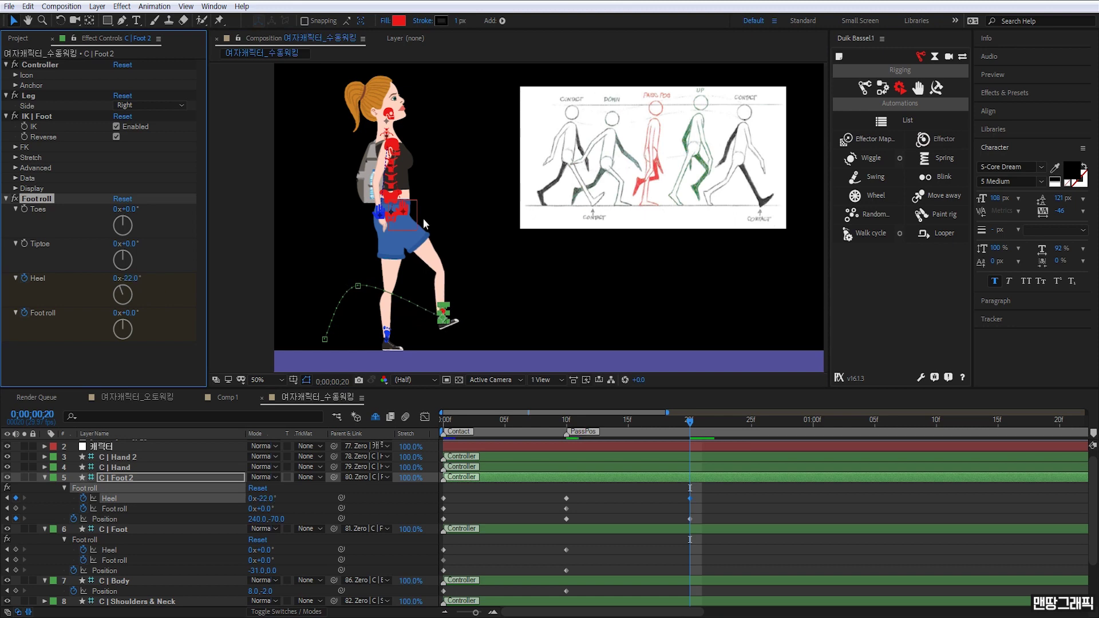
Paste the lowered body position at frame 20, plant the right foot forward and push the left back
{"action": "left_click", "coordinate": [394, 143]}
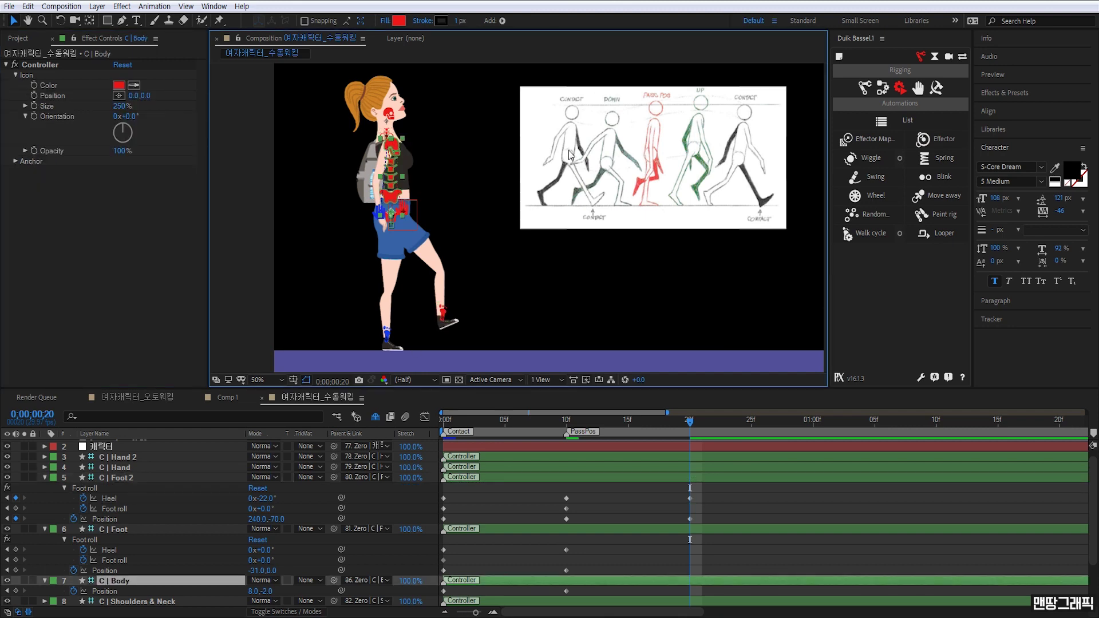
{"action": "left_click_drag", "start_coordinate": [452, 587], "coordinate": [436, 601]}
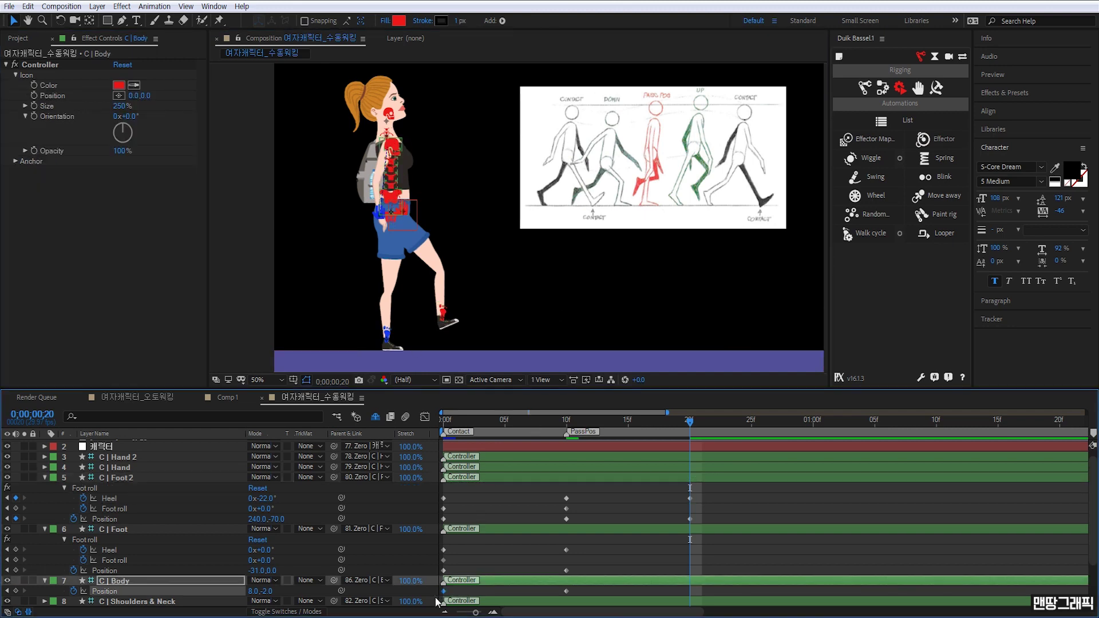
{"action": "mouse_move", "coordinate": [445, 594]}
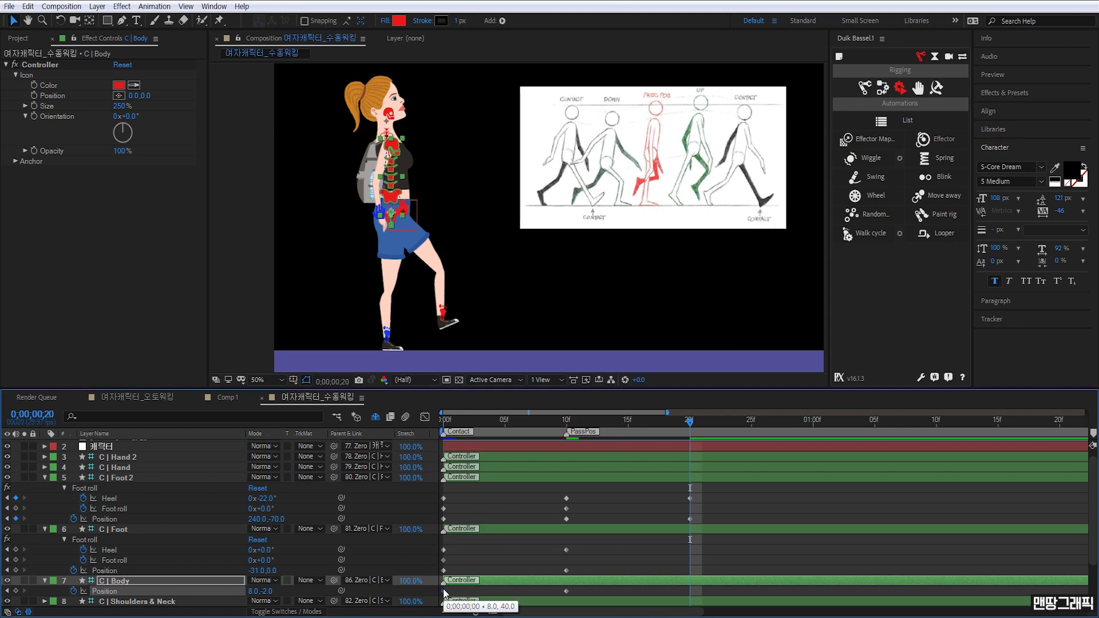
{"action": "key", "text": "ctrl+v"}
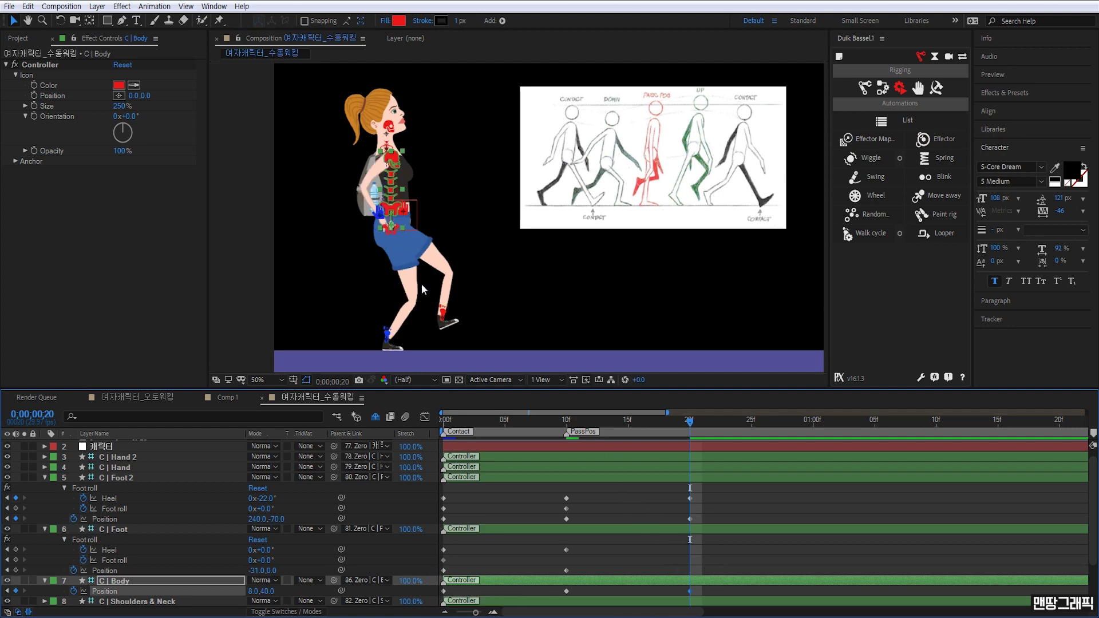
{"action": "left_click", "coordinate": [442, 314]}
{"action": "left_click_drag", "start_coordinate": [445, 315], "coordinate": [446, 337]}
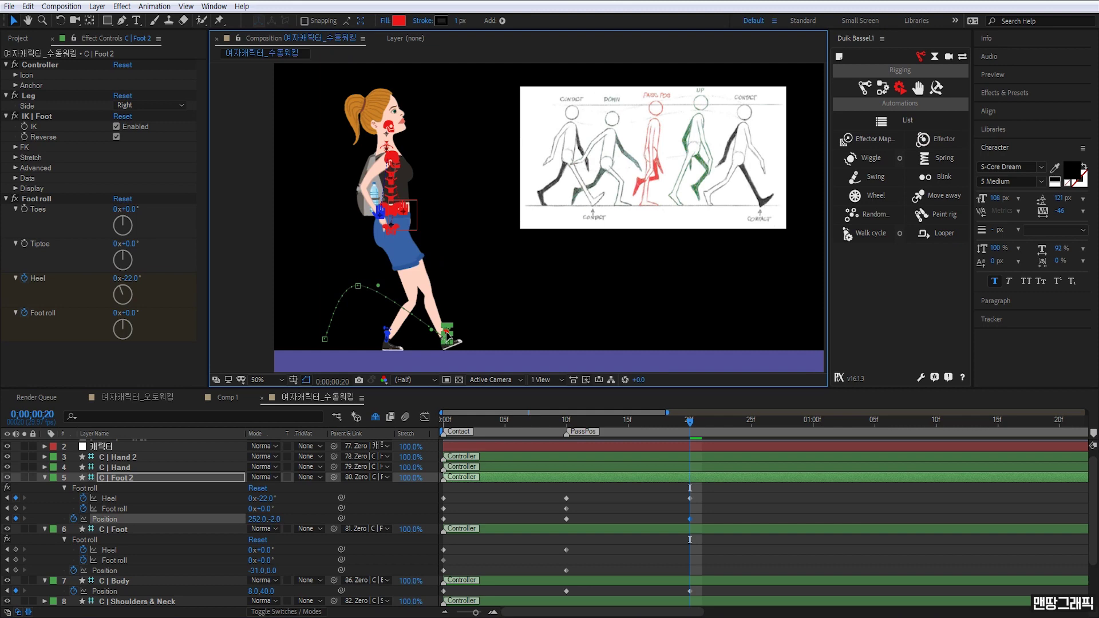
{"action": "left_click_drag", "start_coordinate": [388, 336], "coordinate": [352, 339]}
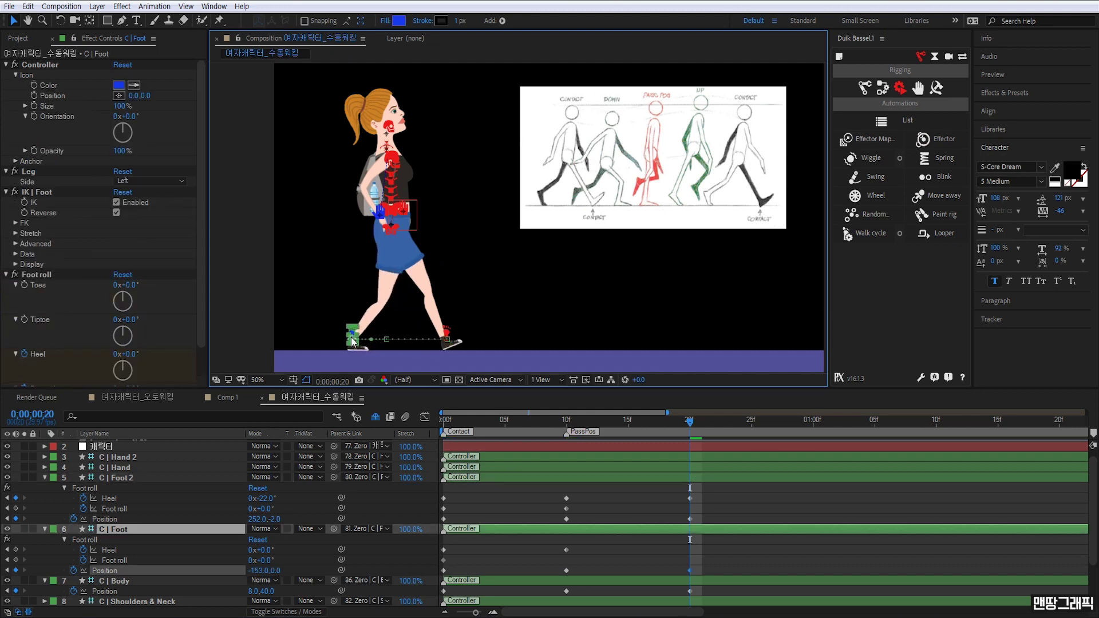
Roll C | Foot onto its toes at 48° and push it back to -233.0, 0.0
{"action": "left_click_drag", "start_coordinate": [199, 308], "coordinate": [201, 338]}
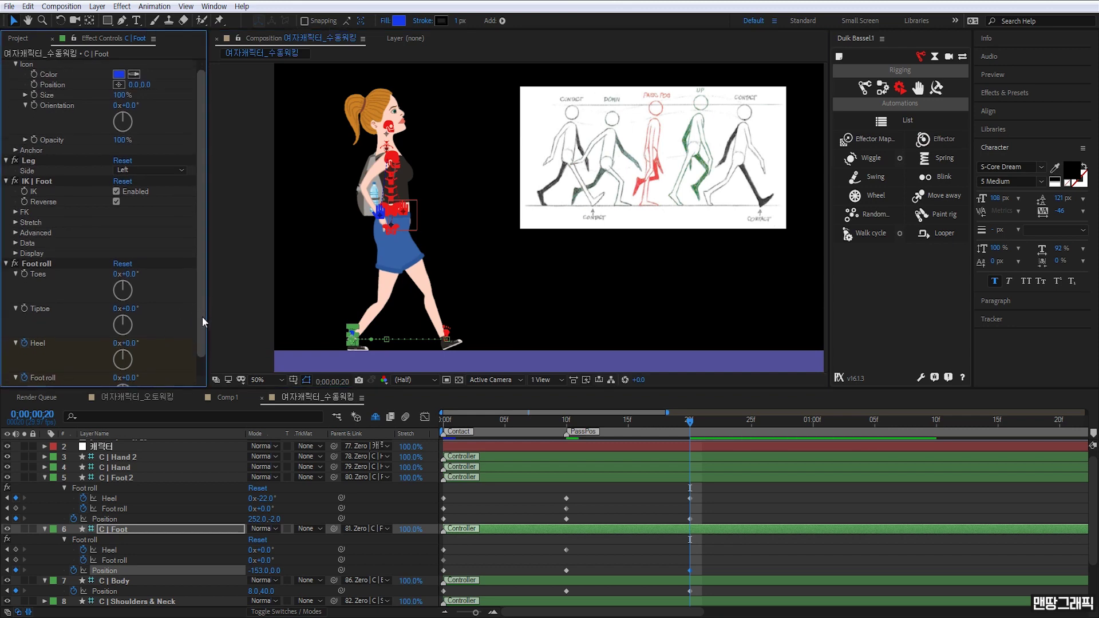
{"action": "left_click_drag", "start_coordinate": [121, 357], "coordinate": [153, 356]}
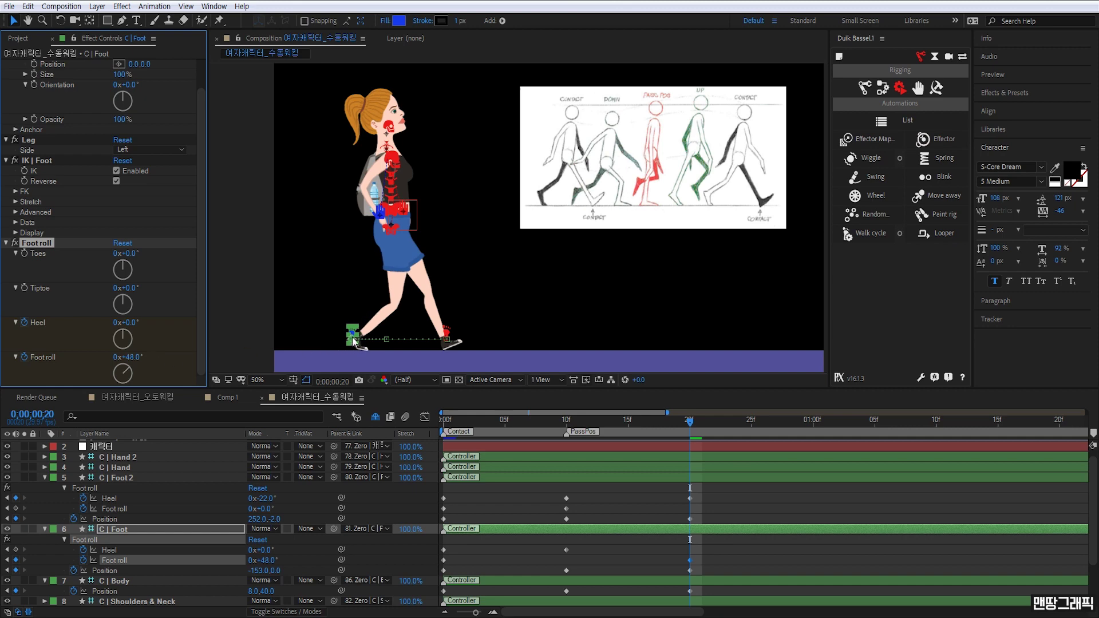
{"action": "left_click", "coordinate": [352, 340]}
{"action": "left_click_drag", "start_coordinate": [351, 342], "coordinate": [330, 343]}
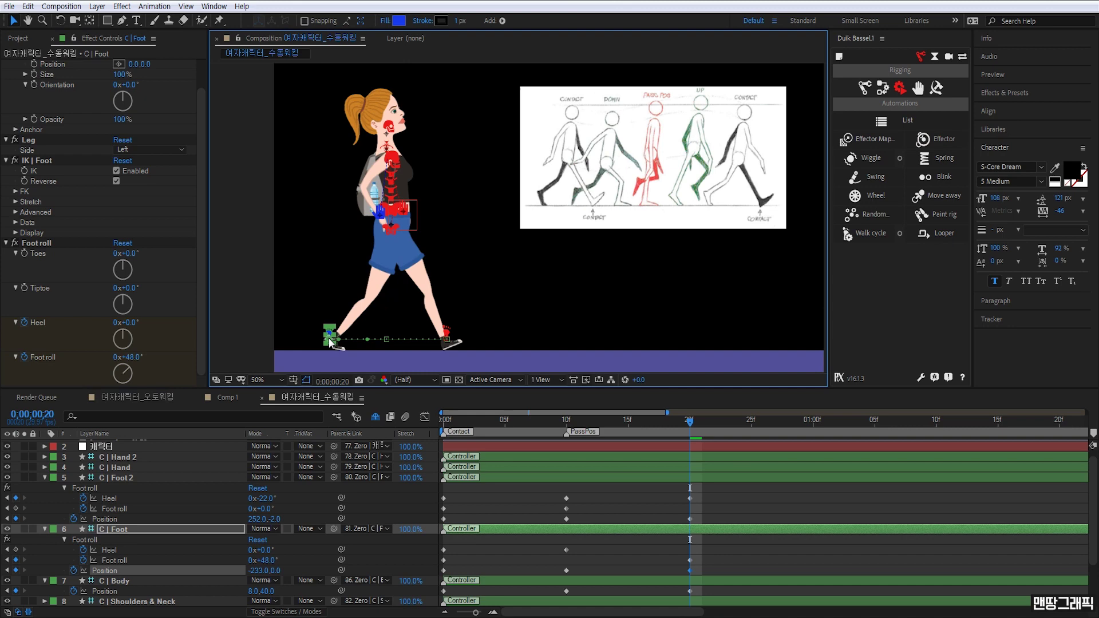
Preview the walk so far, then drag a new composition marker to frame 20
{"action": "key", "text": "space"}
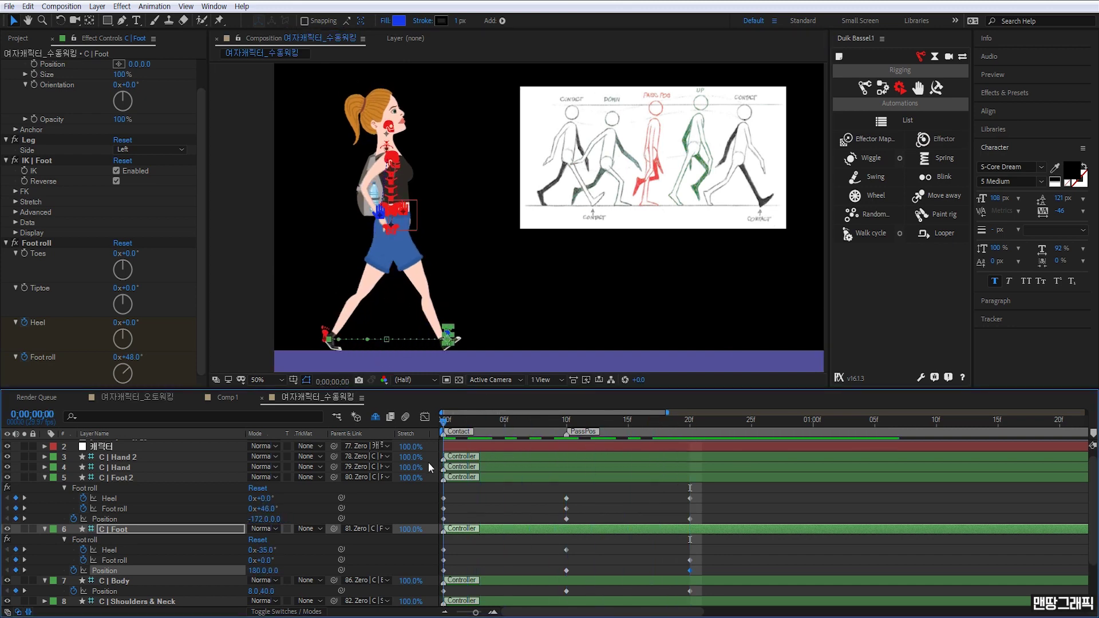
{"action": "key", "text": "space"}
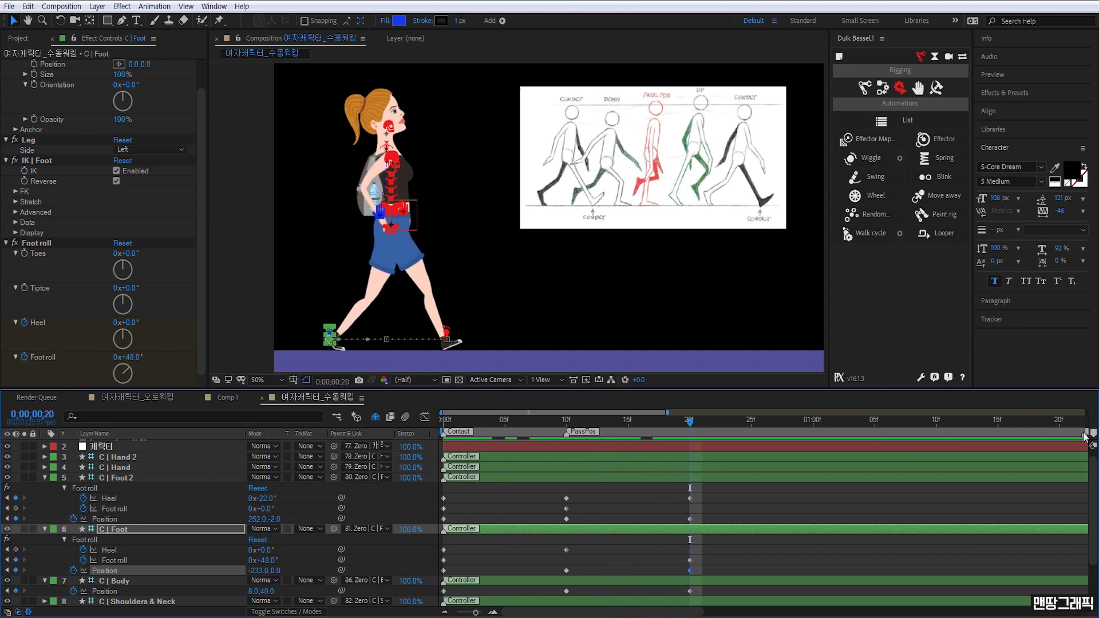
{"action": "left_click_drag", "start_coordinate": [1093, 433], "coordinate": [768, 432]}
Give the frame-20 marker the comment 'Contact' and move the playhead to 1 second
{"action": "double_click", "coordinate": [691, 435]}
{"action": "type", "text": "Contact"}
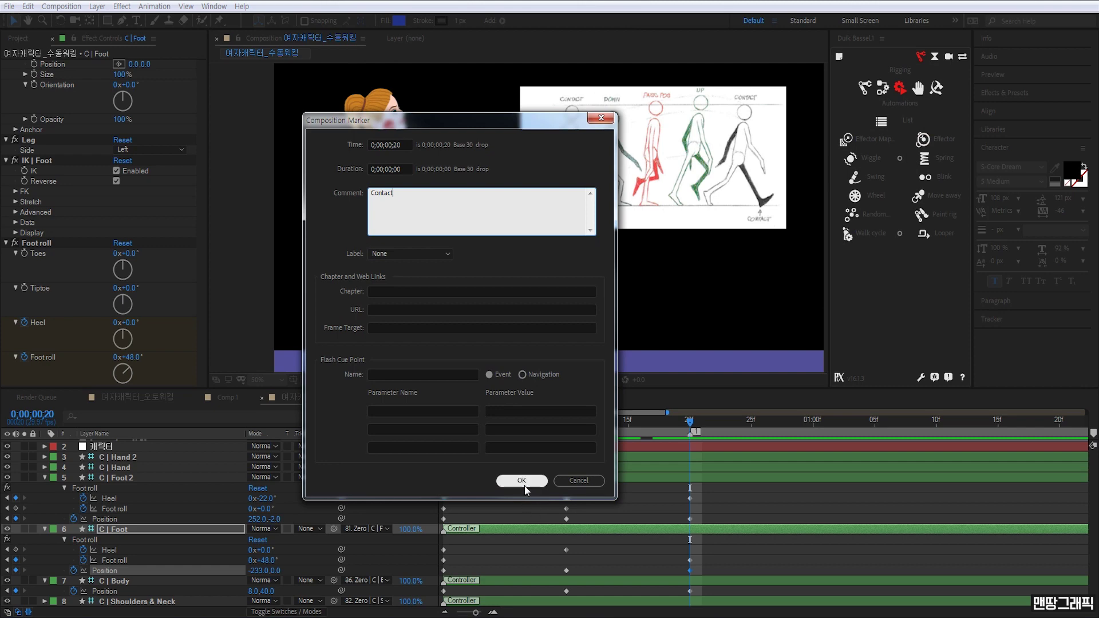
{"action": "left_click", "coordinate": [524, 486]}
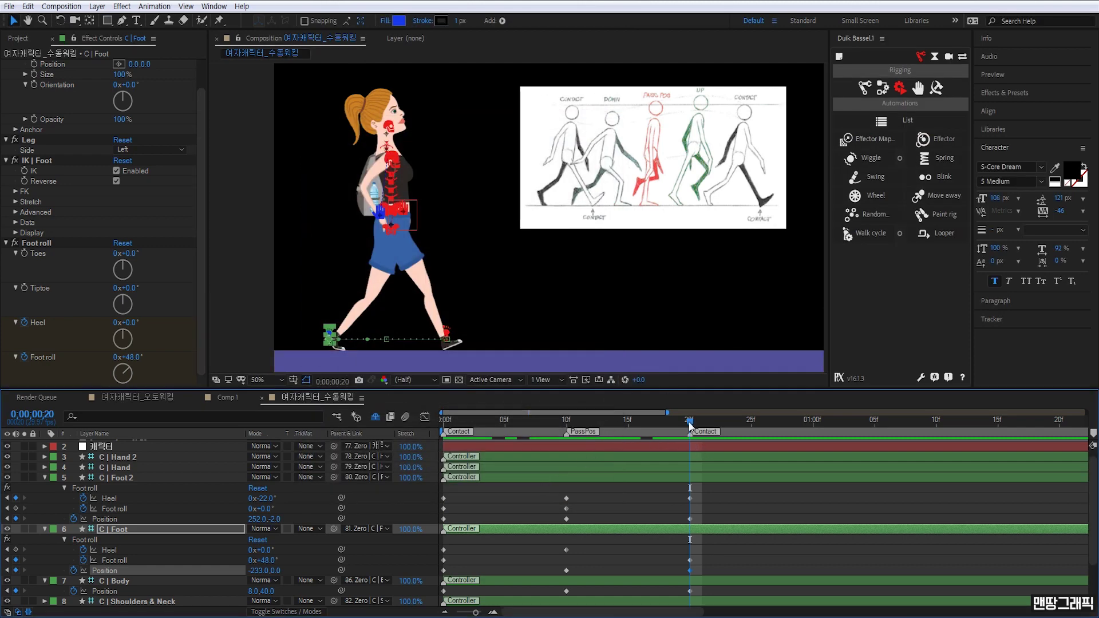
{"action": "left_click_drag", "start_coordinate": [690, 426], "coordinate": [812, 420]}
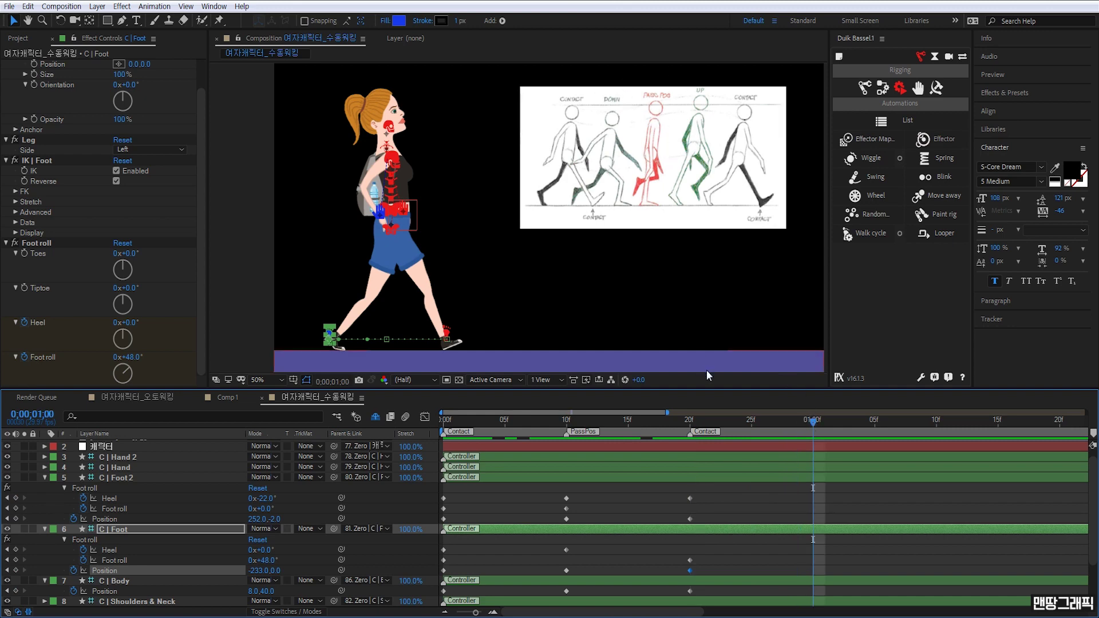
Slide C | Foot 2 back under the body to 46.0, -2.0 with its Heel at 0°
{"action": "left_click", "coordinate": [452, 335]}
{"action": "left_click", "coordinate": [452, 335]}
{"action": "scroll", "coordinate": [436, 302], "scroll_direction": "up", "scroll_amount": 2}
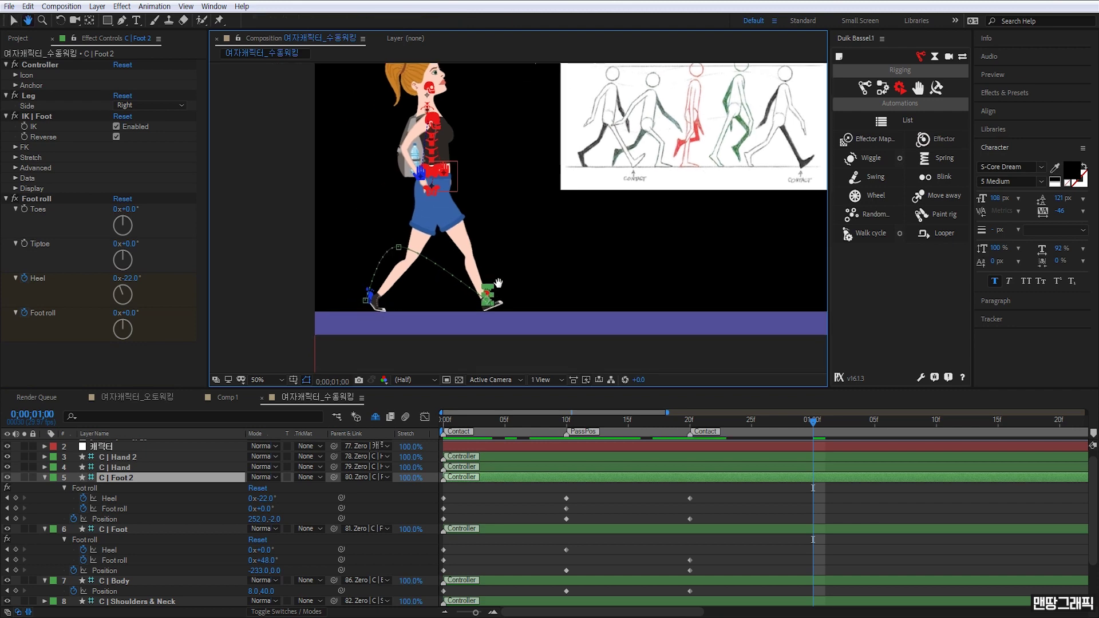
{"action": "left_click_drag", "start_coordinate": [497, 296], "coordinate": [572, 242]}
{"action": "left_click_drag", "start_coordinate": [530, 317], "coordinate": [410, 318]}
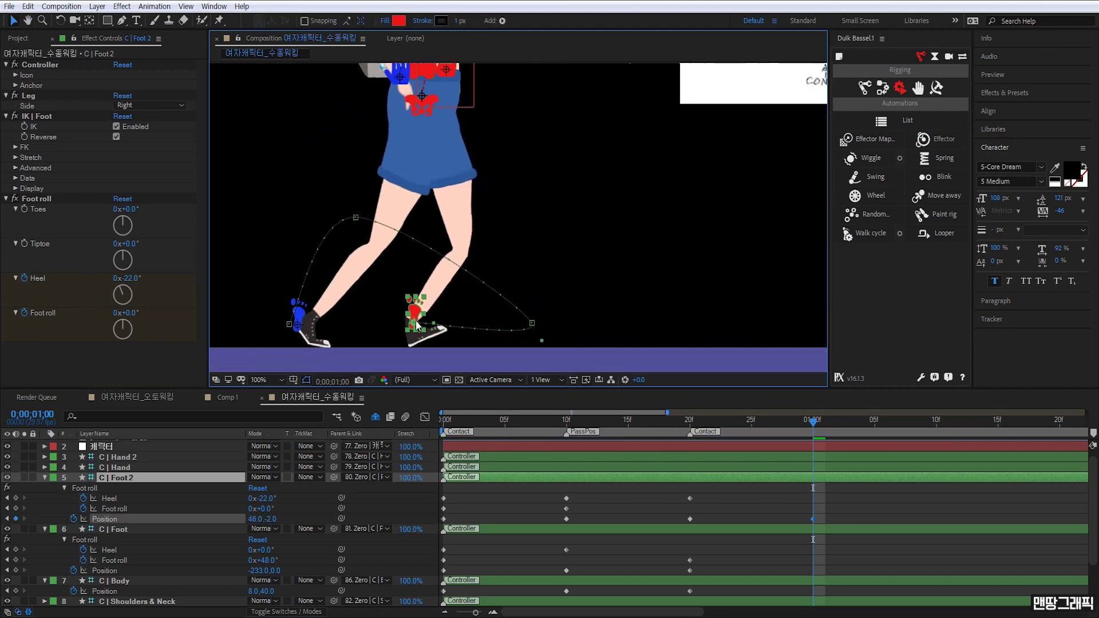
{"action": "left_click", "coordinate": [127, 278]}
{"action": "type", "text": "0"}
{"action": "key", "text": "Return"}
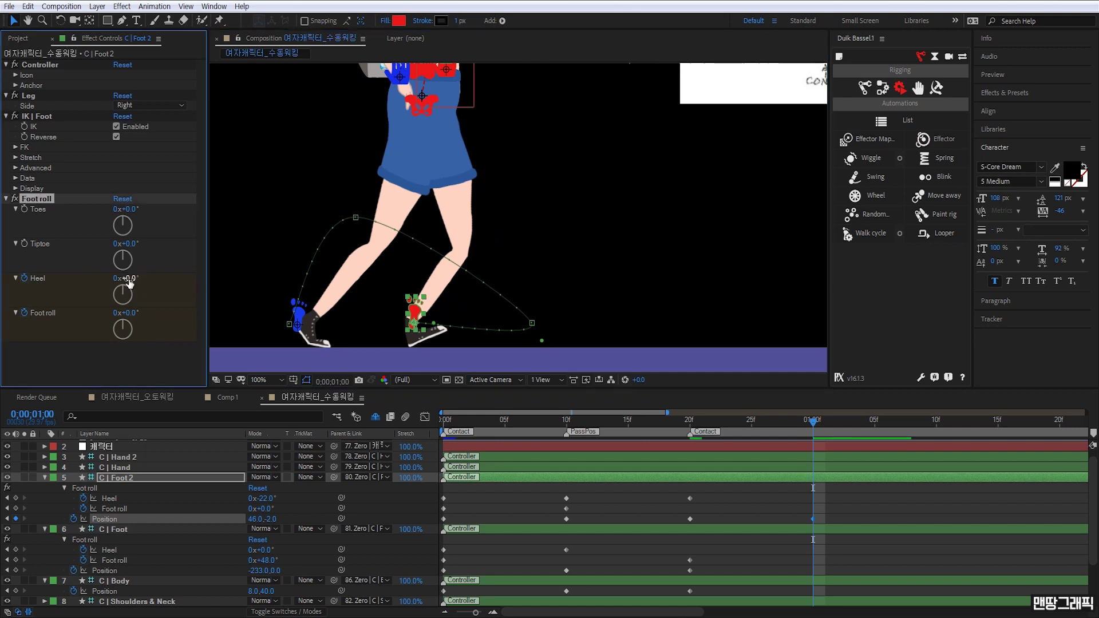
Paste the raised body position 8.0, -2.0 from frame 10 at 1 second
{"action": "scroll", "coordinate": [509, 152], "scroll_direction": "down", "scroll_amount": 2}
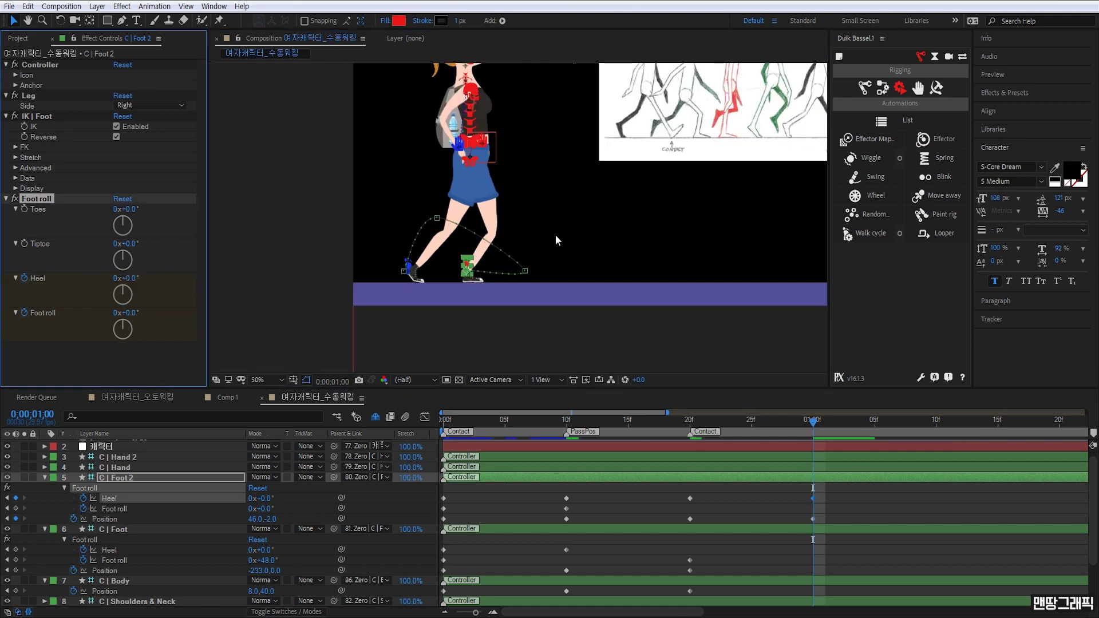
{"action": "left_click", "coordinate": [475, 92]}
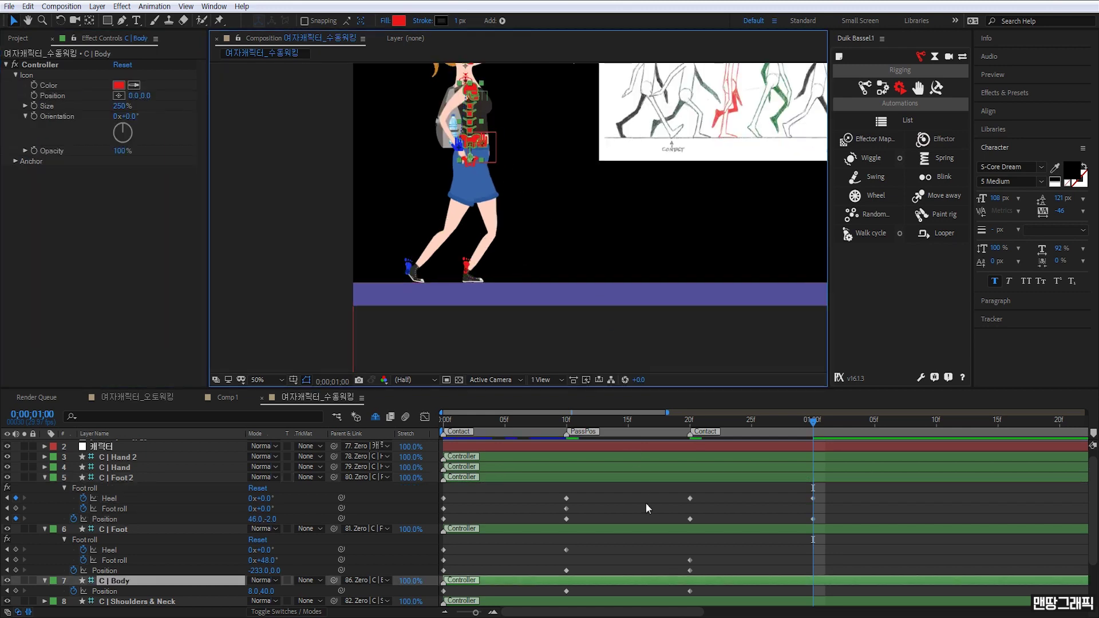
{"action": "left_click", "coordinate": [582, 579]}
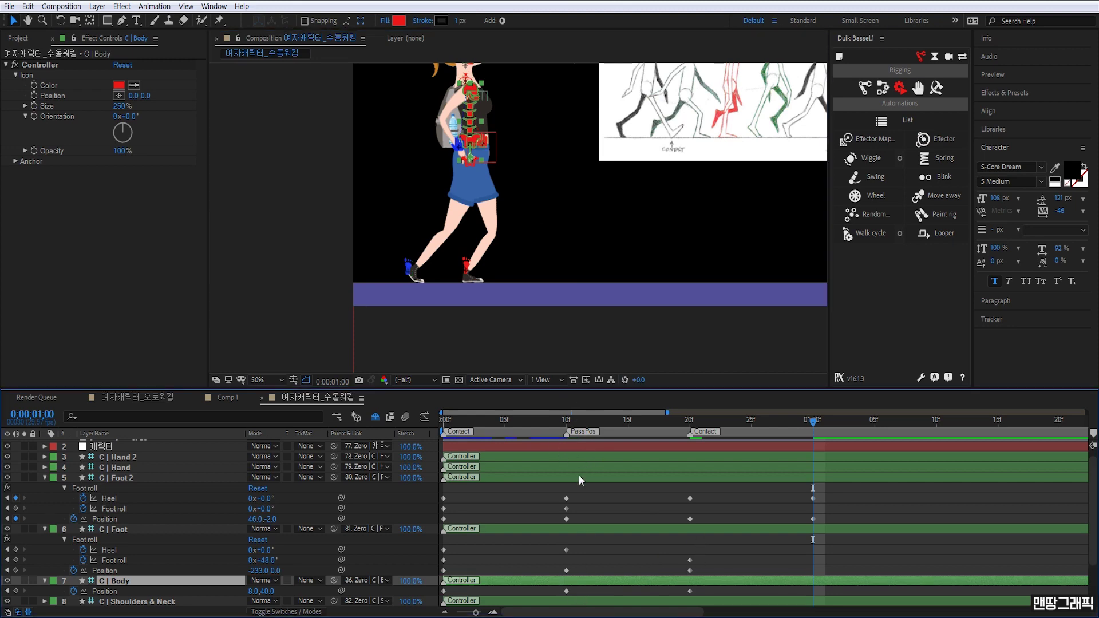
{"action": "left_click_drag", "start_coordinate": [581, 590], "coordinate": [551, 599]}
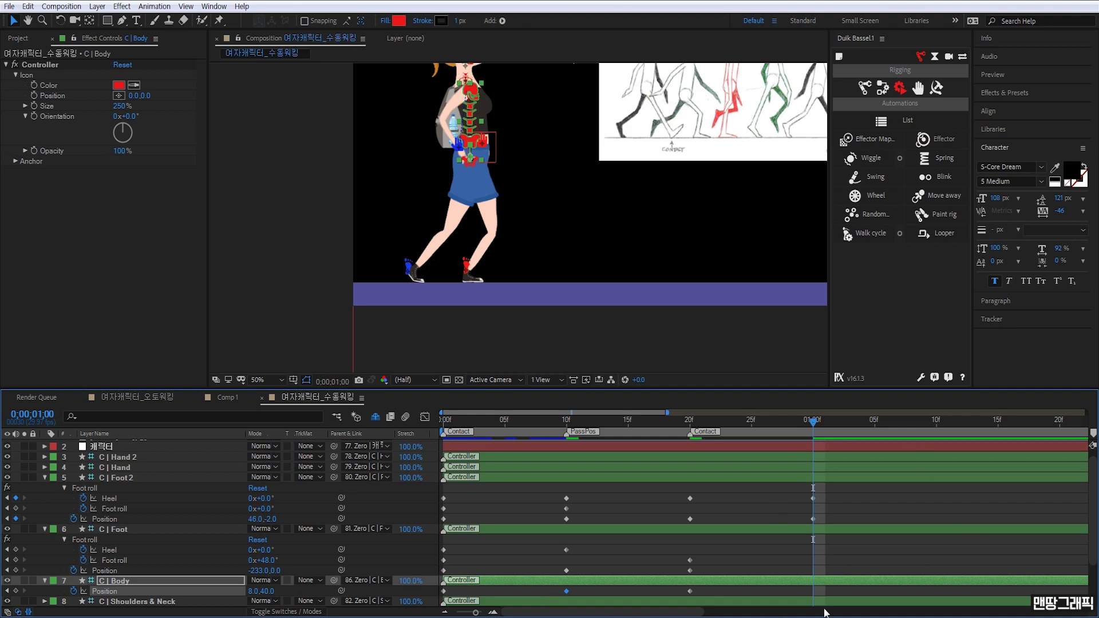
{"action": "key", "text": "ctrl+v"}
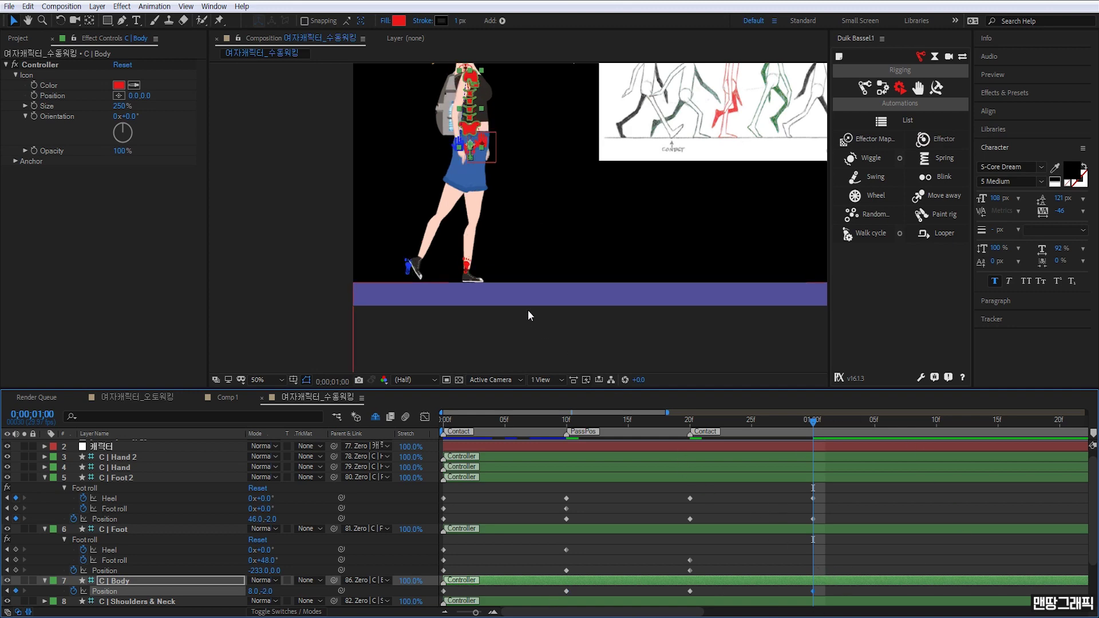
{"action": "left_click", "coordinate": [417, 273]}
Lift C | Foot to -103.0, -134.0 with Heel 108° and Foot roll 0°, and drop a marker at 1:00
{"action": "key", "text": "h"}
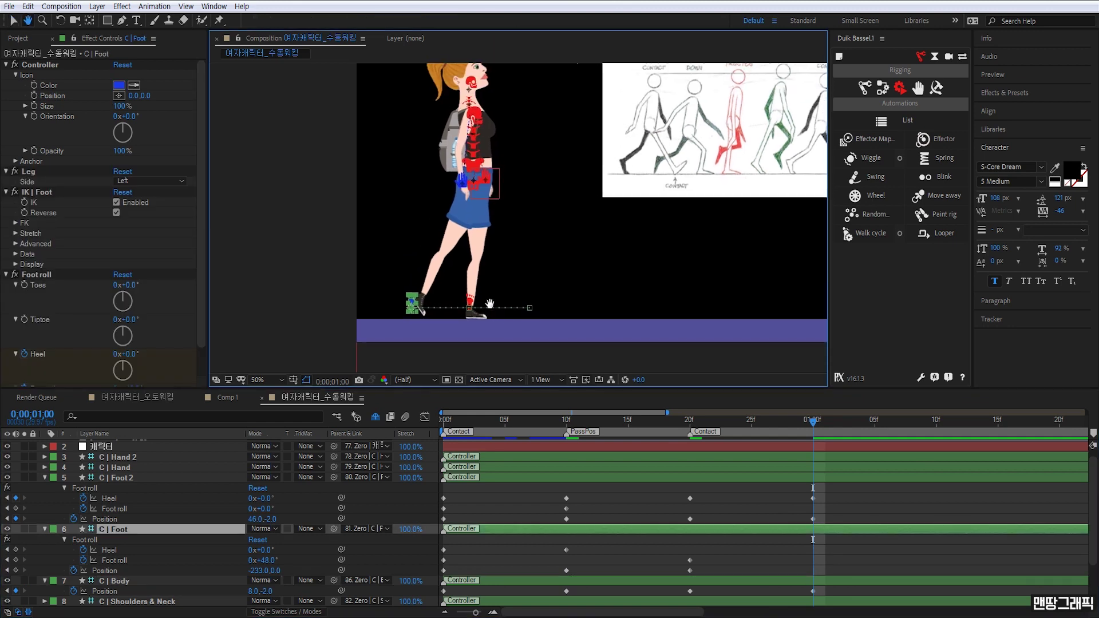
{"action": "left_click_drag", "start_coordinate": [483, 270], "coordinate": [481, 313]}
{"action": "key", "text": "v"}
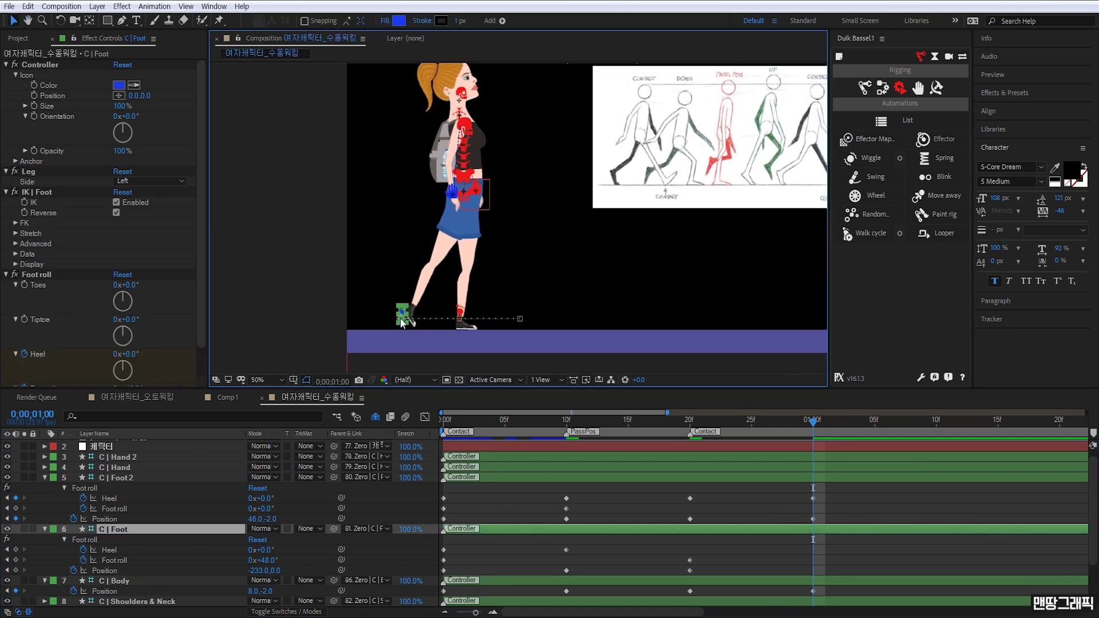
{"action": "left_click_drag", "start_coordinate": [401, 322], "coordinate": [436, 298]}
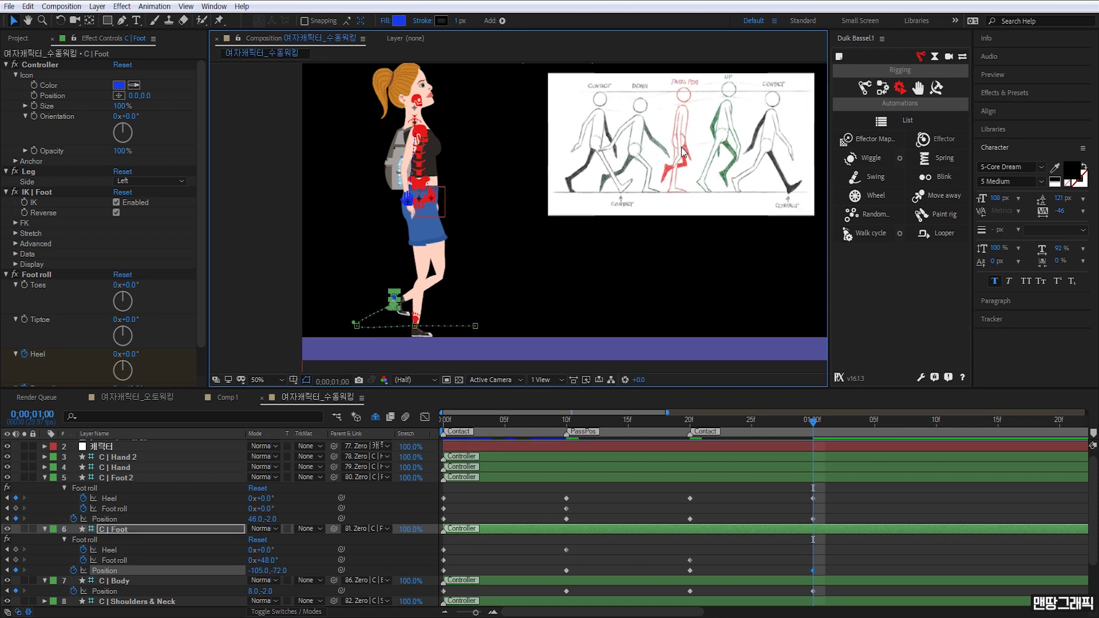
{"action": "left_click_drag", "start_coordinate": [395, 305], "coordinate": [392, 302]}
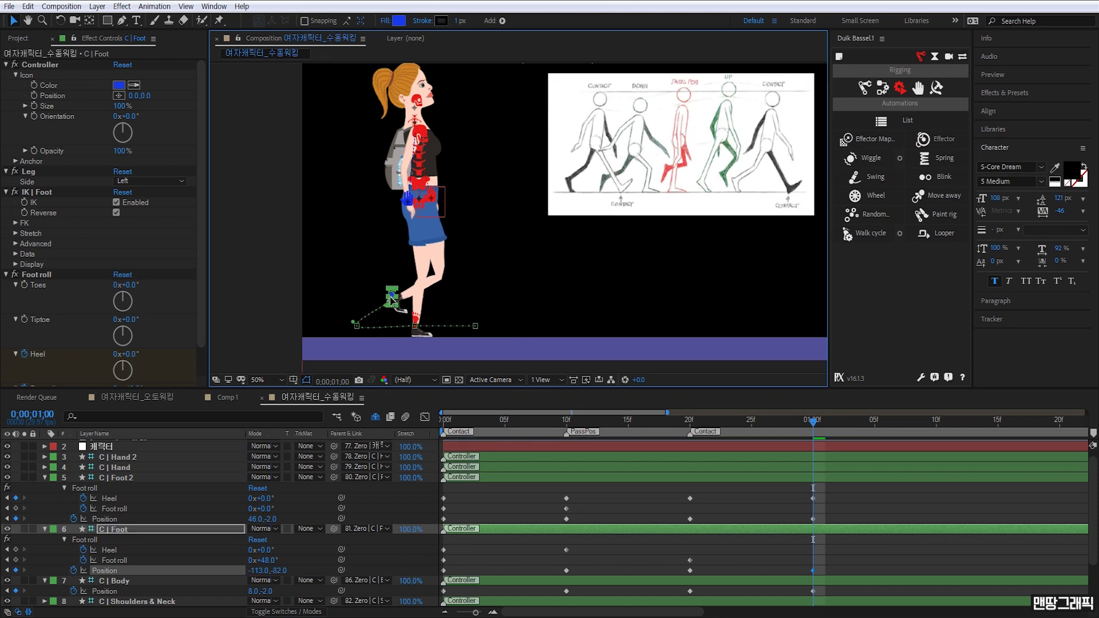
{"action": "scroll", "coordinate": [205, 344], "scroll_direction": "down", "scroll_amount": 1}
{"action": "scroll", "coordinate": [206, 349], "scroll_direction": "down", "scroll_amount": 1}
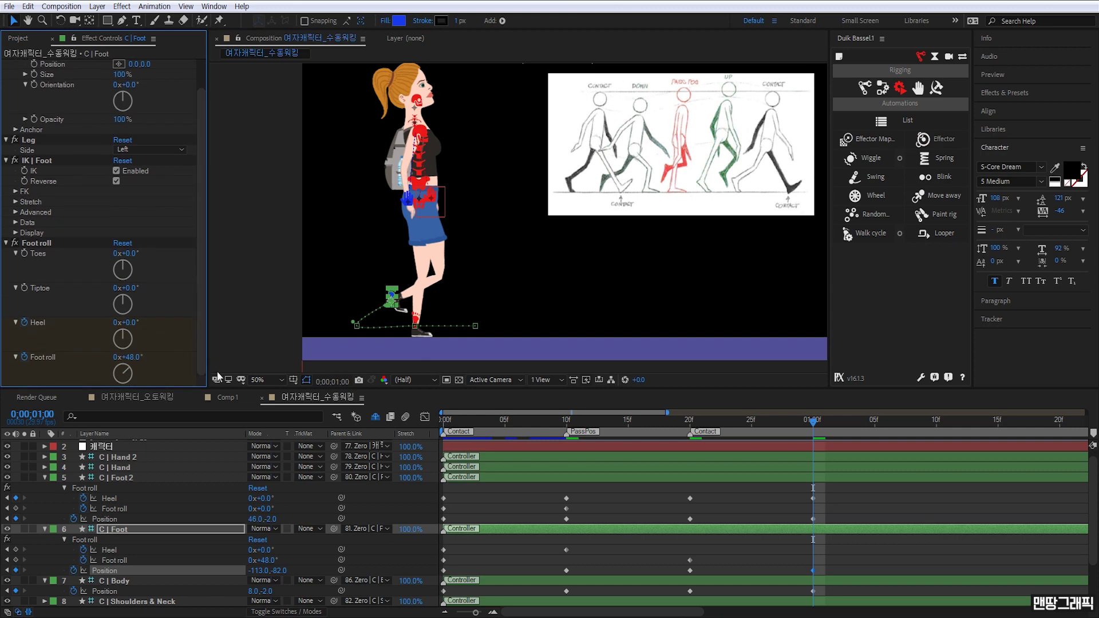
{"action": "left_click", "coordinate": [132, 356]}
{"action": "type", "text": "0"}
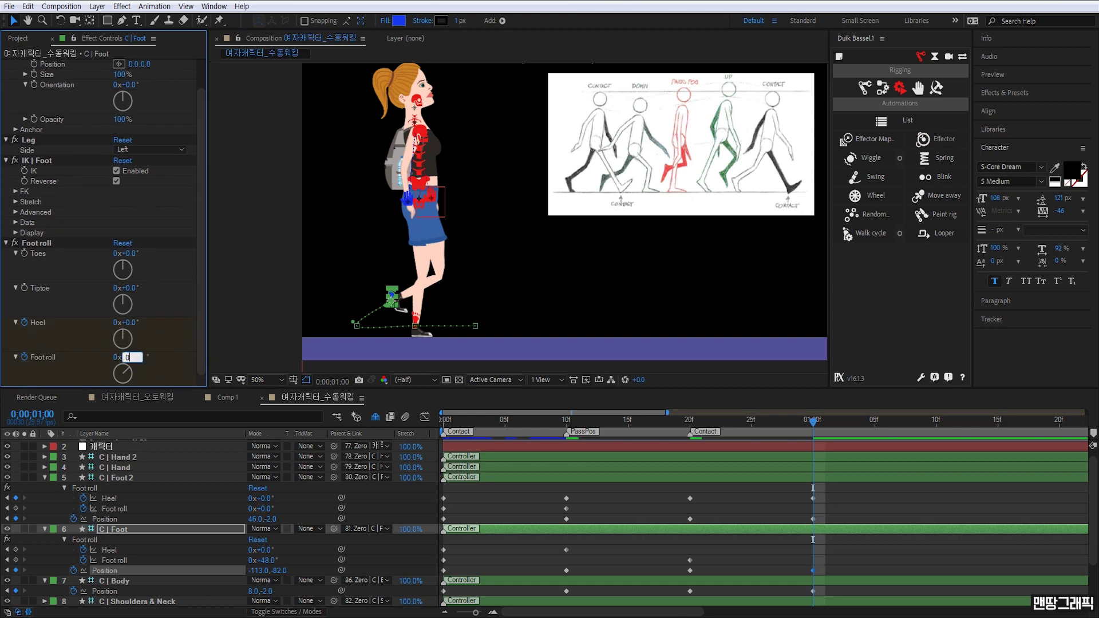
{"action": "key", "text": "Return"}
{"action": "left_click_drag", "start_coordinate": [127, 322], "coordinate": [192, 322]}
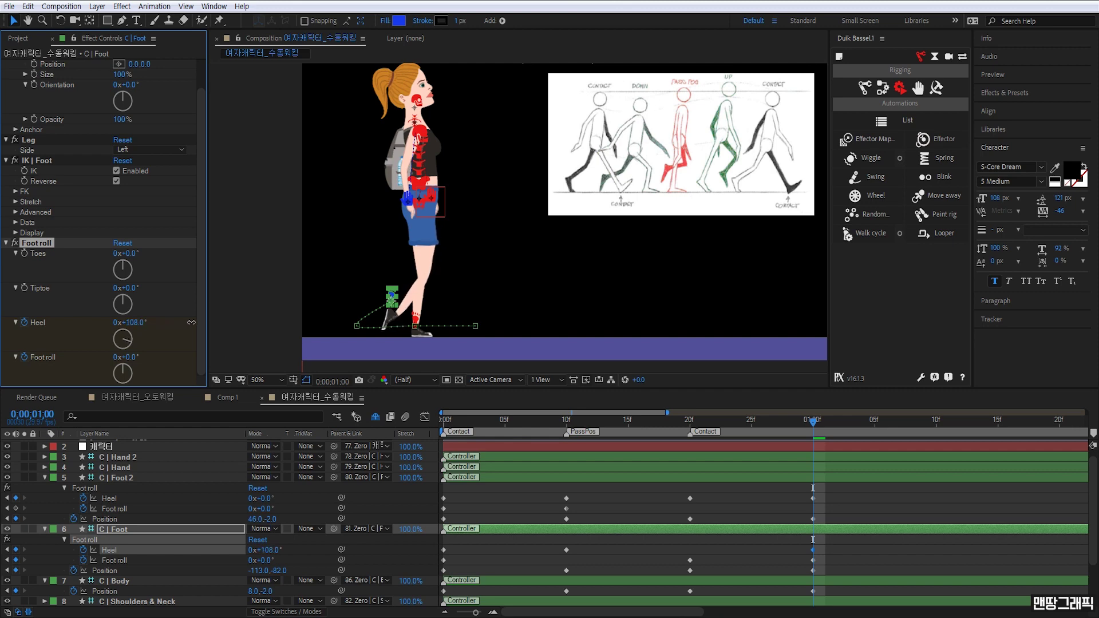
{"action": "left_click_drag", "start_coordinate": [392, 303], "coordinate": [396, 284]}
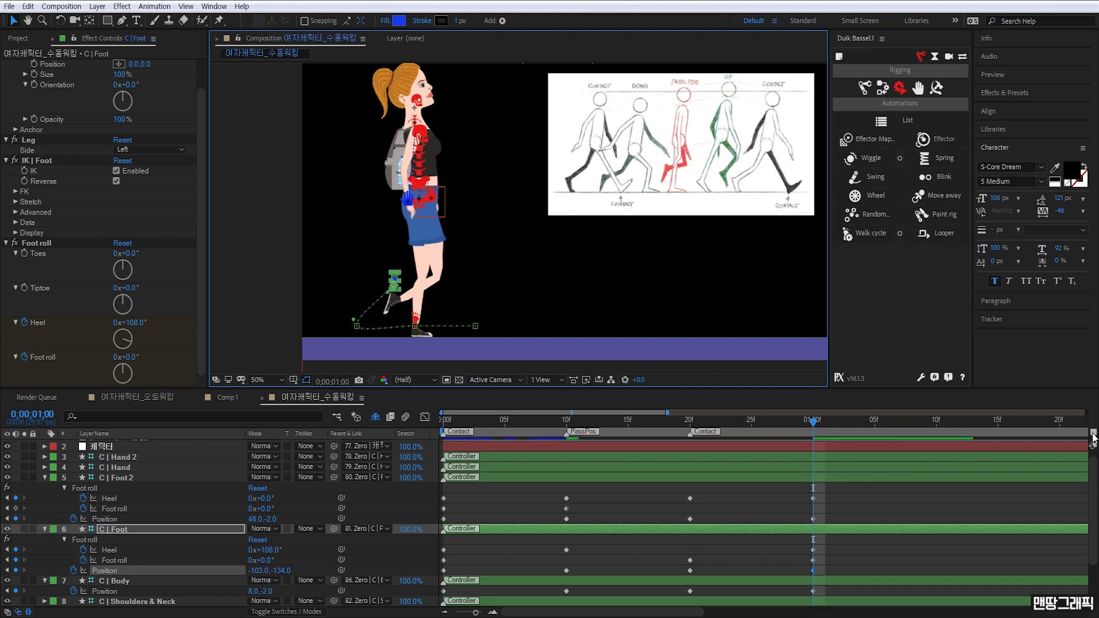
{"action": "left_click_drag", "start_coordinate": [1093, 433], "coordinate": [976, 432]}
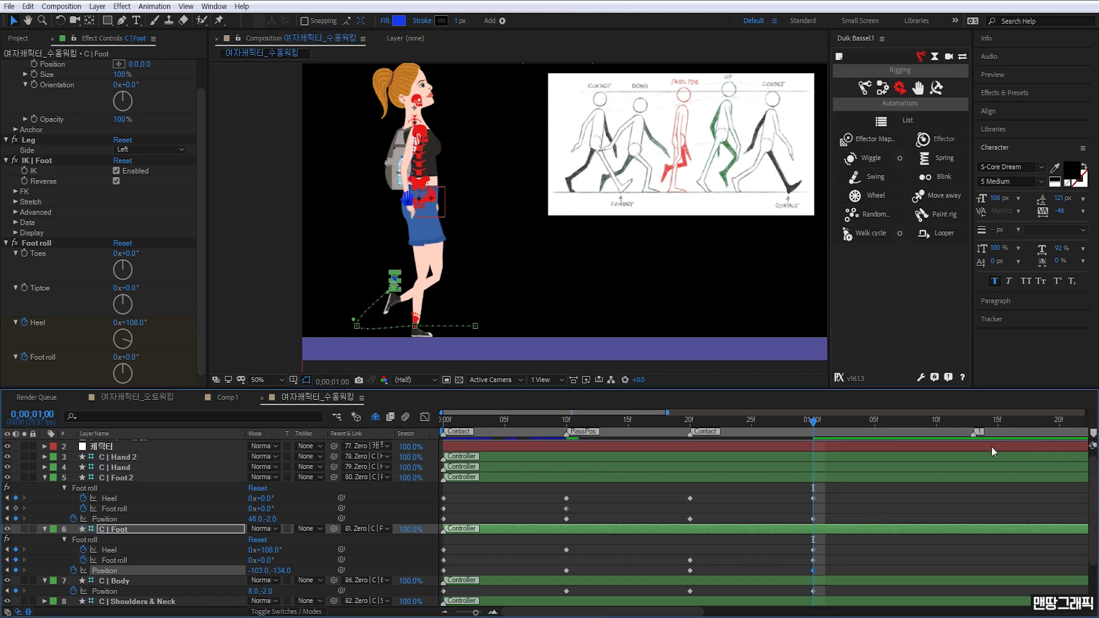
Give the 1-second marker the comment 'PassPos', then move the playhead to 0;00;01;10
{"action": "double_click", "coordinate": [812, 434]}
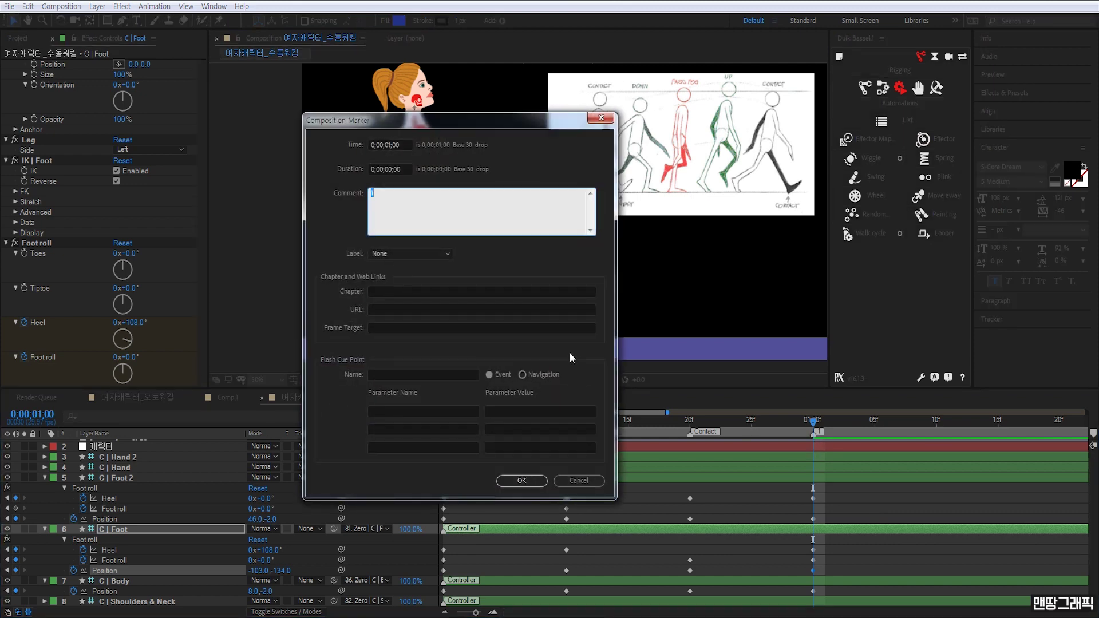
{"action": "type", "text": "PassP"}
{"action": "type", "text": "os"}
{"action": "left_click", "coordinate": [522, 480]}
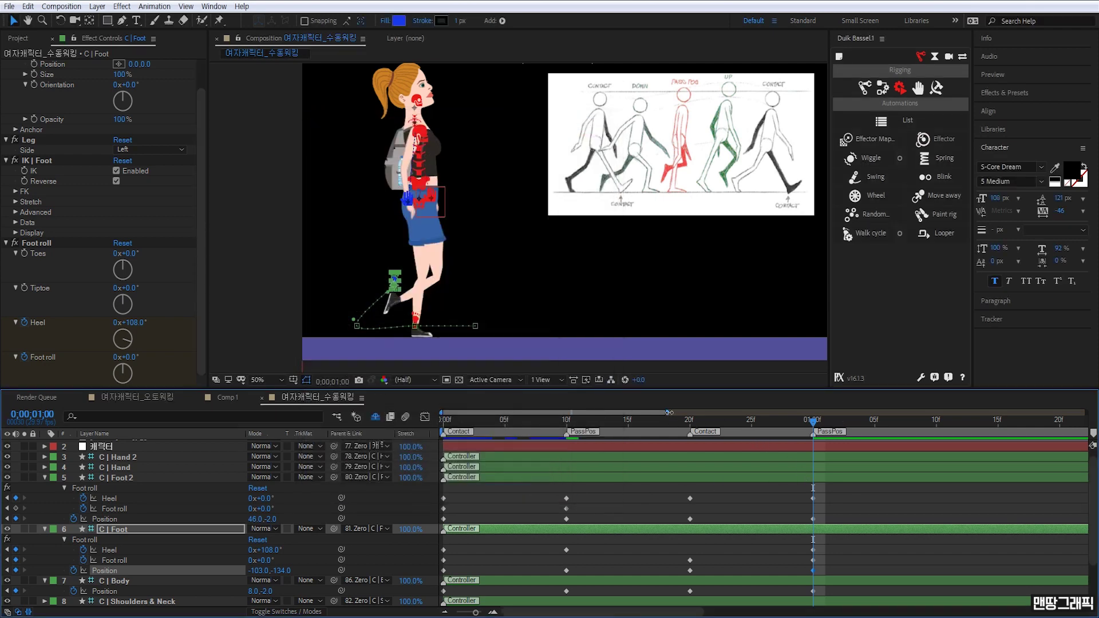
{"action": "left_click_drag", "start_coordinate": [669, 412], "coordinate": [804, 412]}
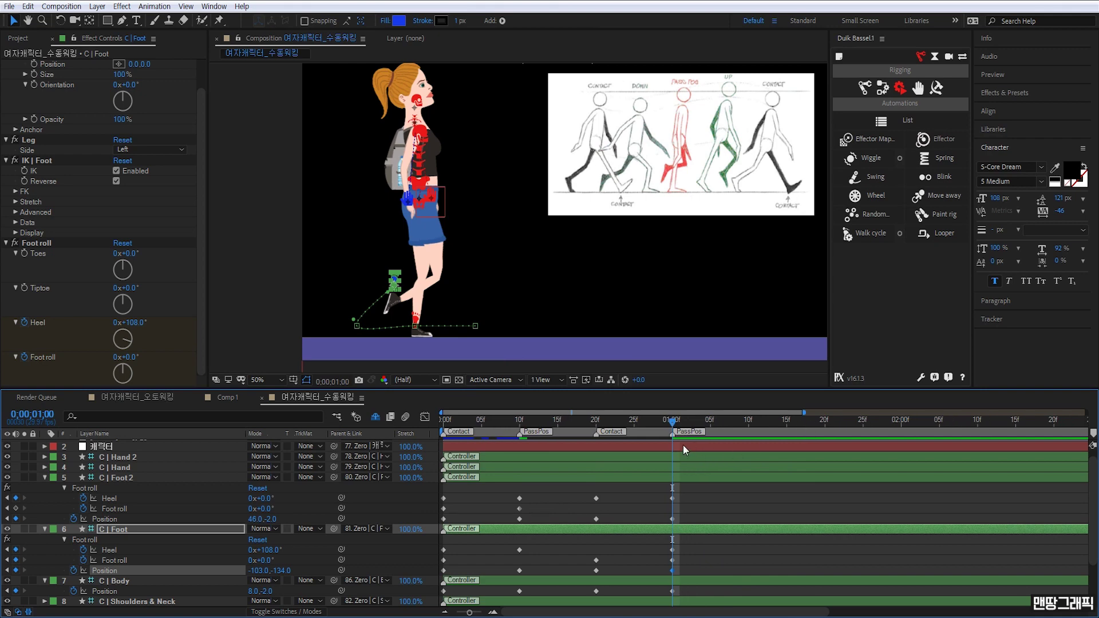
{"action": "left_click_drag", "start_coordinate": [673, 421], "coordinate": [749, 434]}
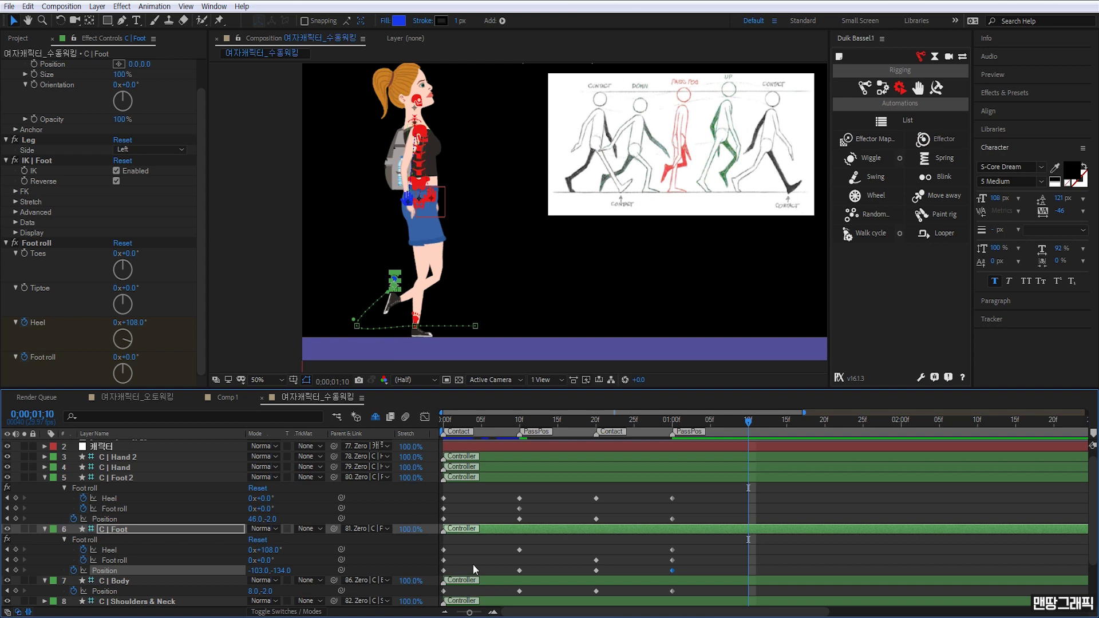
Paste the starting body position and C | Foot position 180, Foot roll and Heel -35° at 1;10
{"action": "scroll", "coordinate": [473, 564], "scroll_direction": "down", "scroll_amount": 3}
{"action": "left_click", "coordinate": [447, 562]}
{"action": "left_click", "coordinate": [444, 561]}
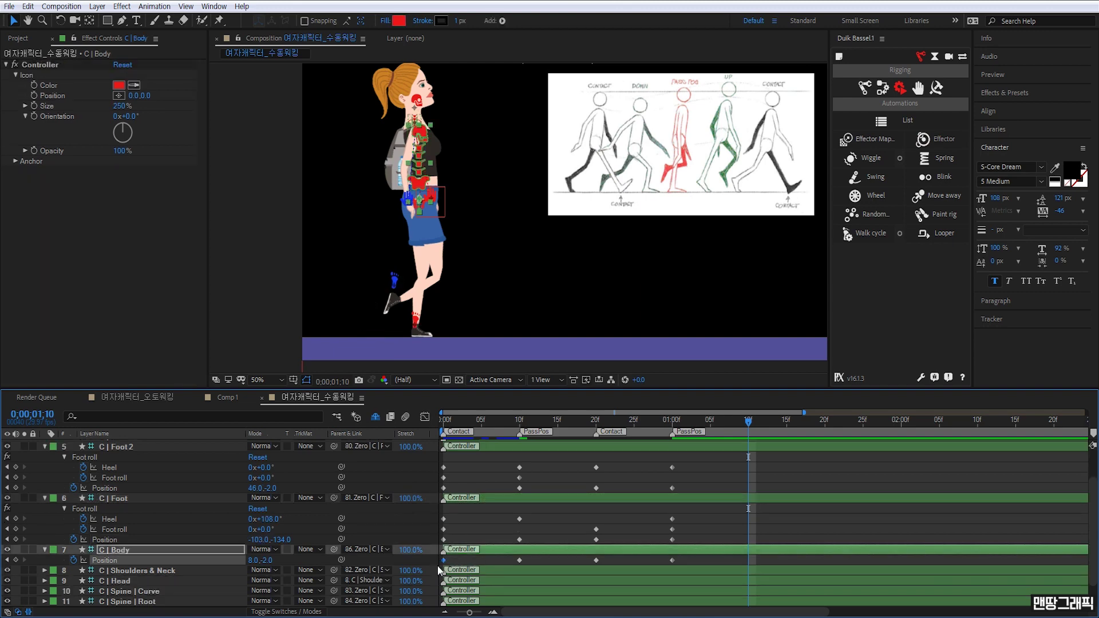
{"action": "key", "text": "ctrl+v"}
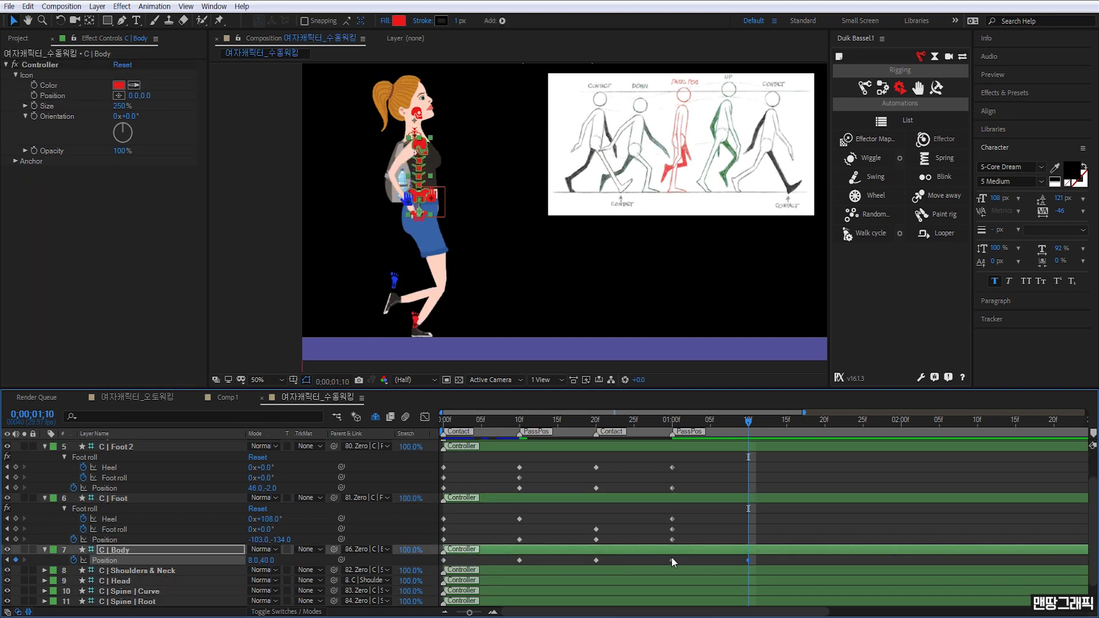
{"action": "left_click", "coordinate": [444, 540]}
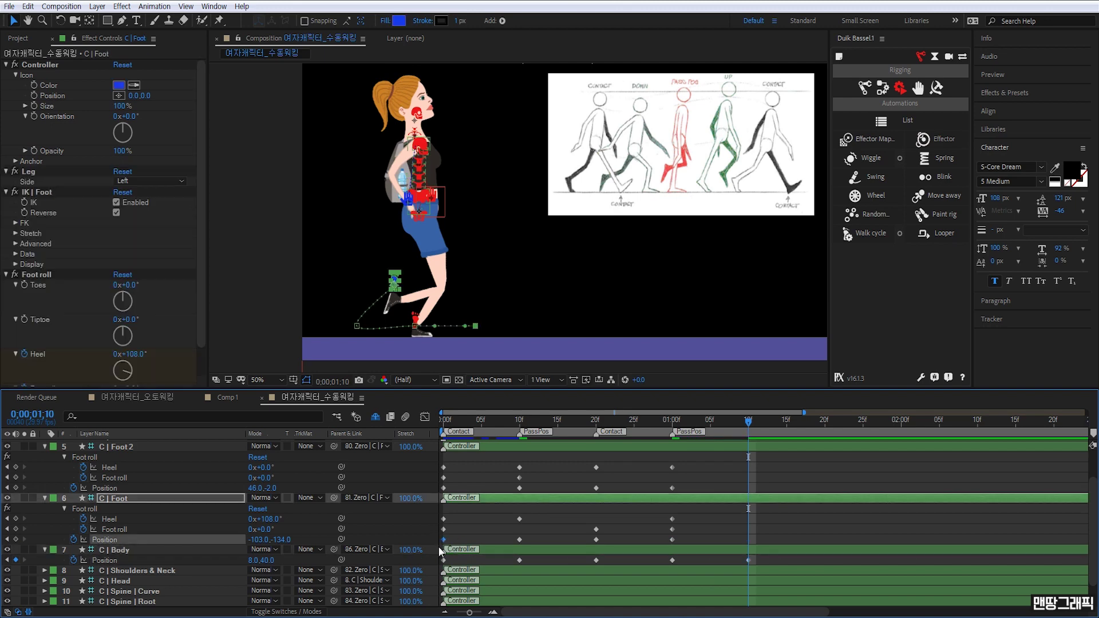
{"action": "key", "text": "ctrl+v"}
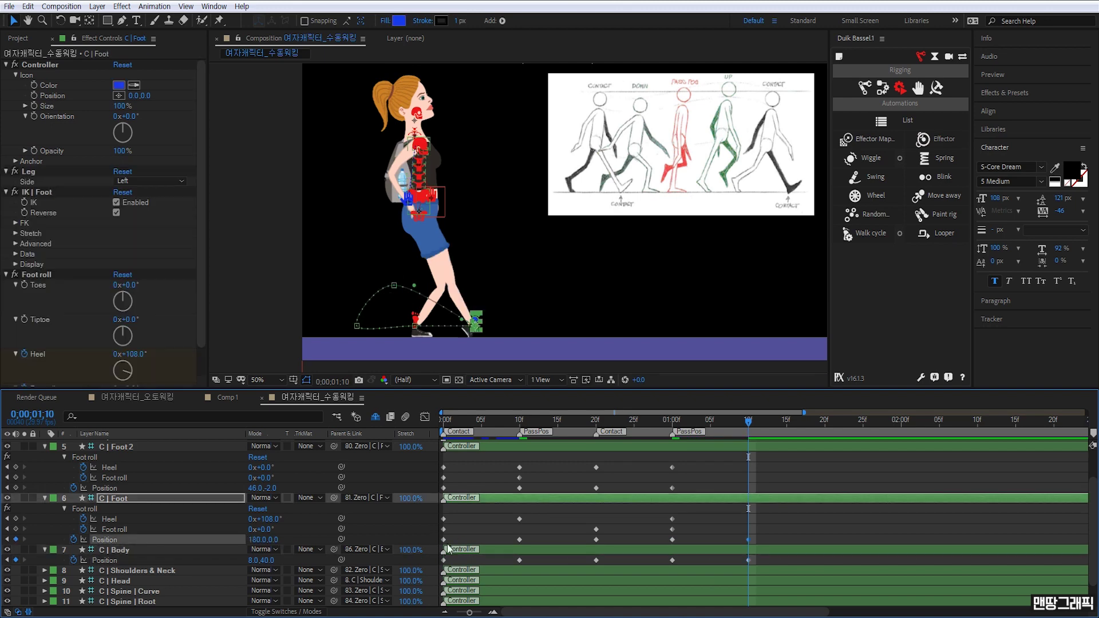
{"action": "left_click", "coordinate": [443, 530]}
{"action": "key", "text": "ctrl+v"}
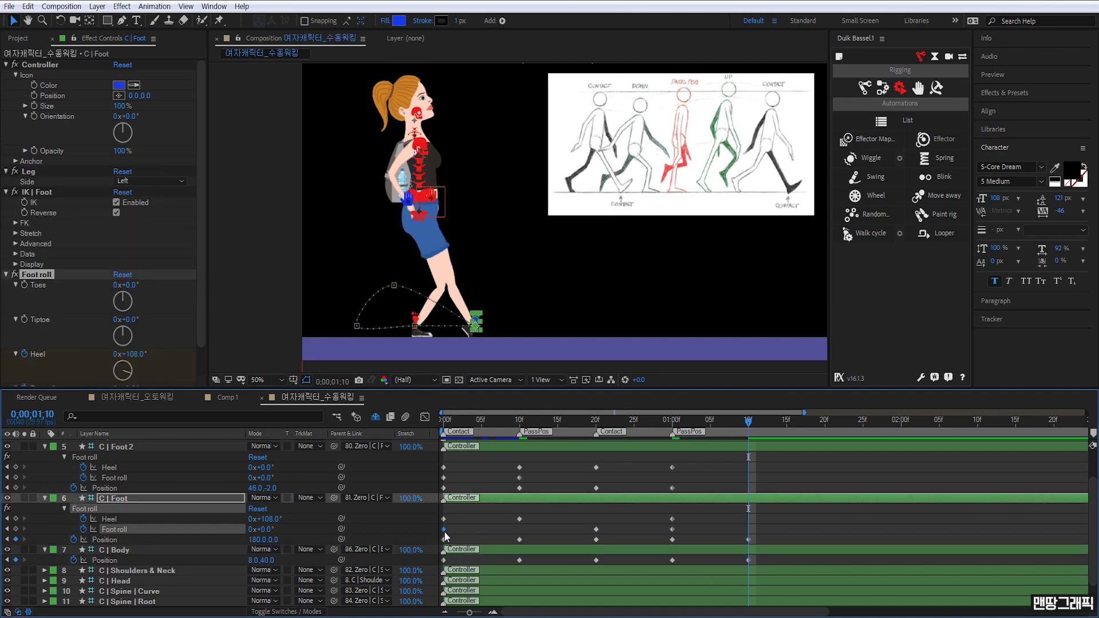
{"action": "left_click", "coordinate": [444, 519]}
{"action": "left_click_drag", "start_coordinate": [442, 521], "coordinate": [444, 524]}
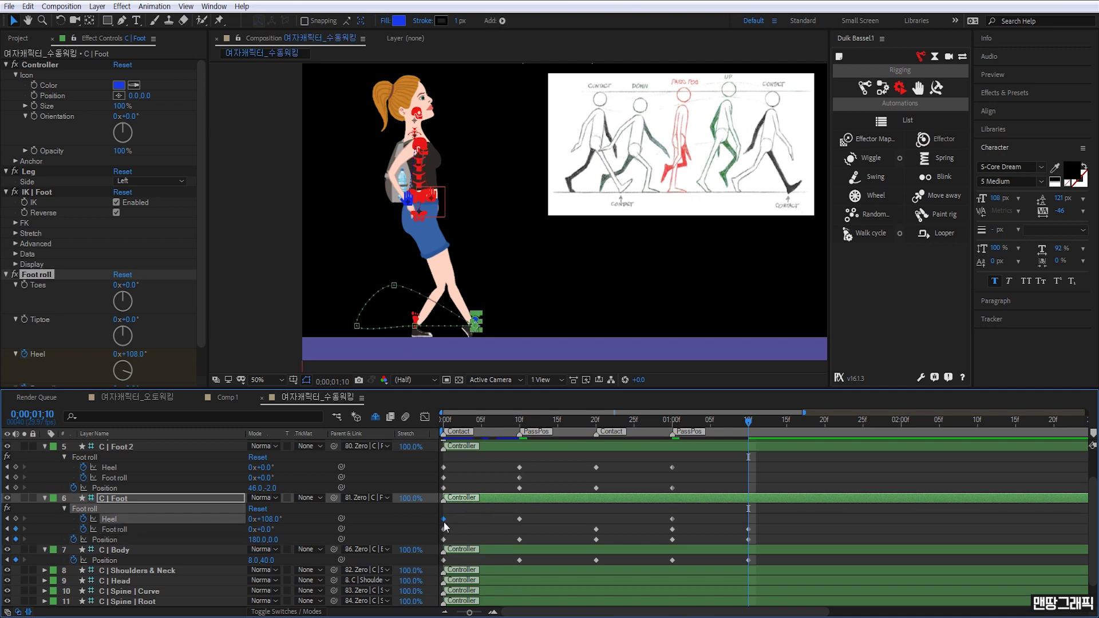
{"action": "key", "text": "ctrl+c"}
{"action": "key", "text": "ctrl+v"}
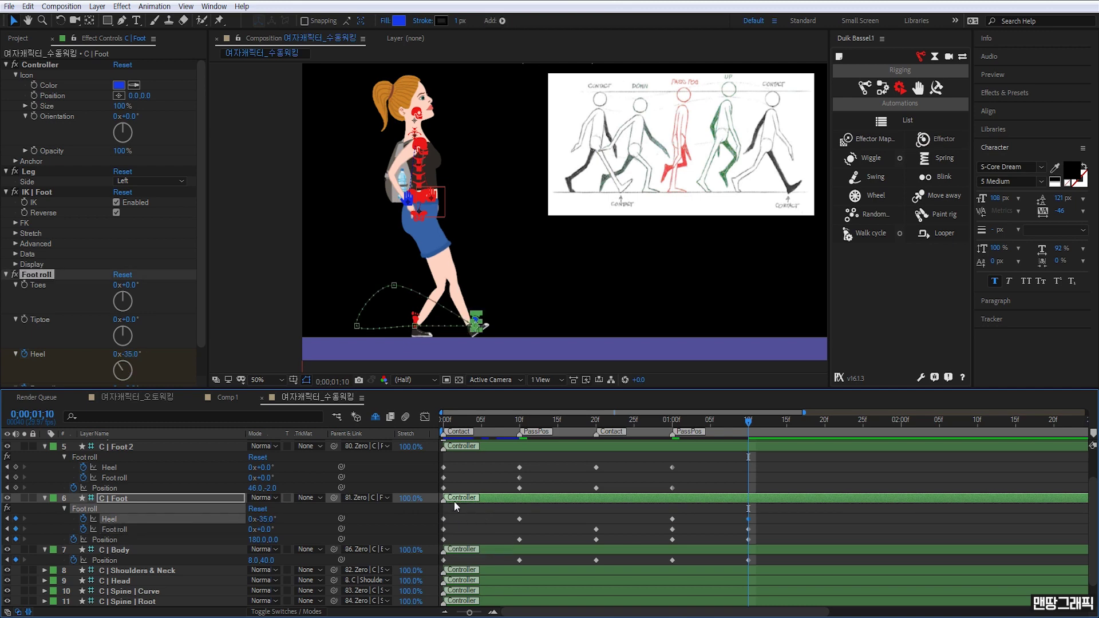
Paste C | Foot 2's starting Position -172 and Foot roll +46° keyframes at 1;10
{"action": "left_click_drag", "start_coordinate": [452, 483], "coordinate": [439, 496]}
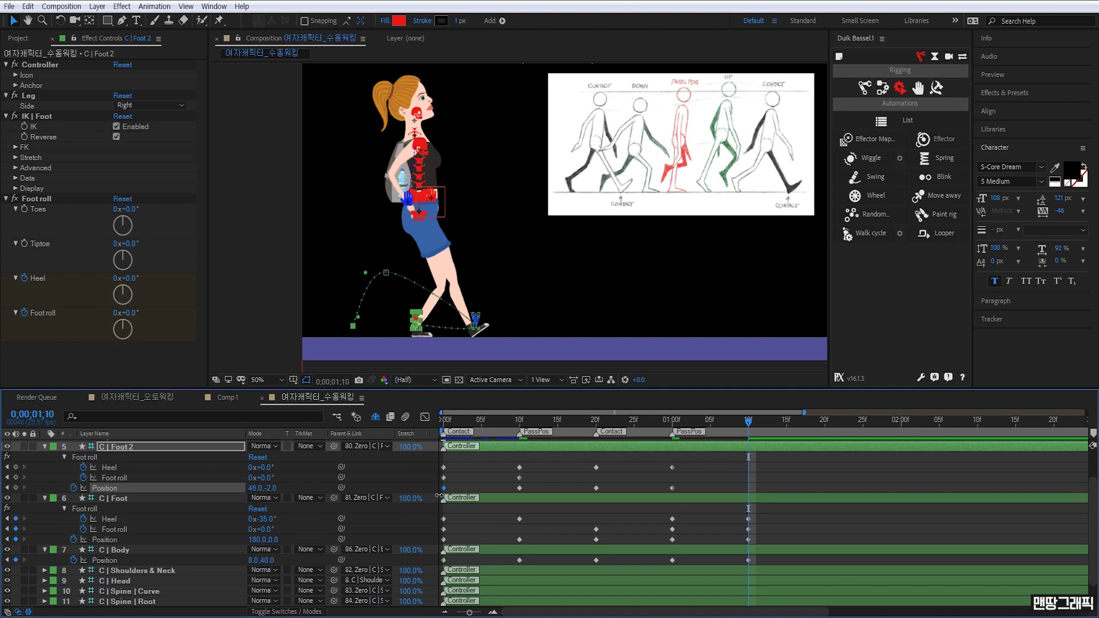
{"action": "key", "text": "ctrl+c"}
{"action": "key", "text": "ctrl+v"}
{"action": "mouse_move", "coordinate": [458, 479]}
{"action": "left_mouse_down"}
{"action": "mouse_move", "coordinate": [441, 486]}
{"action": "mouse_move", "coordinate": [443, 474]}
{"action": "left_mouse_up"}
{"action": "key", "text": "ctrl+c"}
{"action": "key", "text": "ctrl+v"}
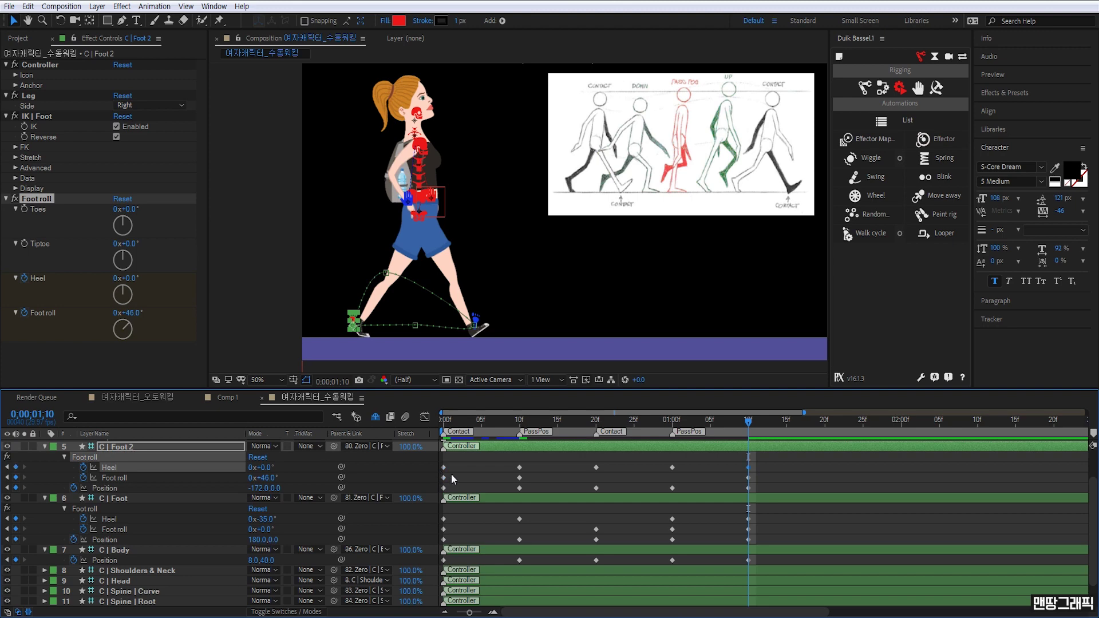
Zoom the timeline out to all five seconds and back in, then preview the walk cycle
{"action": "scroll", "coordinate": [713, 496], "scroll_direction": "up", "scroll_amount": 2}
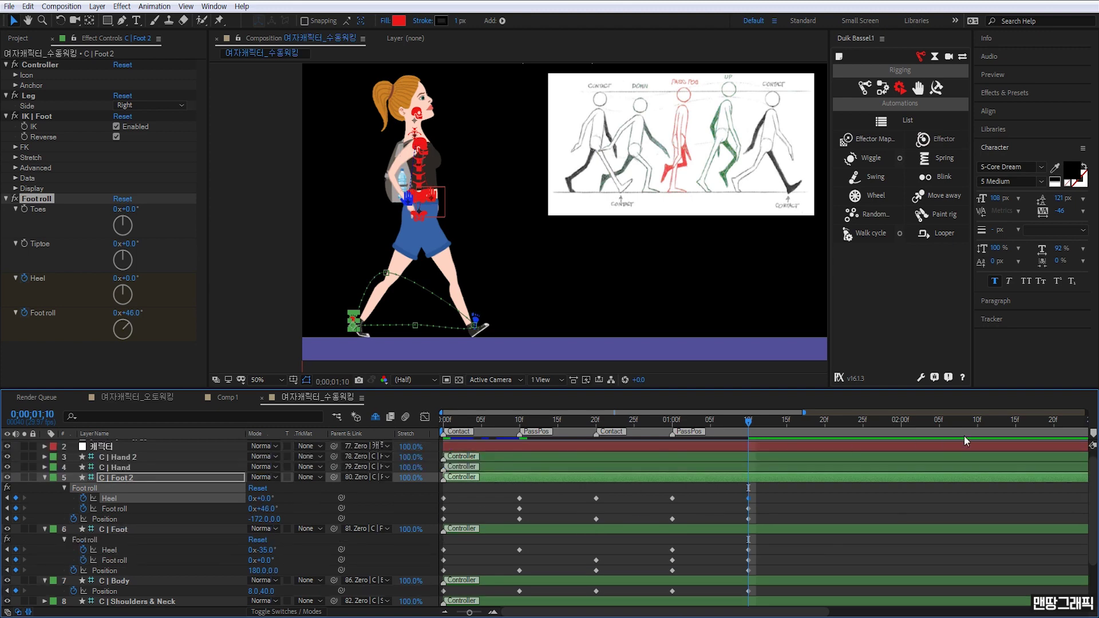
{"action": "mouse_move", "coordinate": [802, 411]}
{"action": "left_mouse_down"}
{"action": "mouse_move", "coordinate": [1086, 411]}
{"action": "mouse_move", "coordinate": [624, 434]}
{"action": "left_mouse_up"}
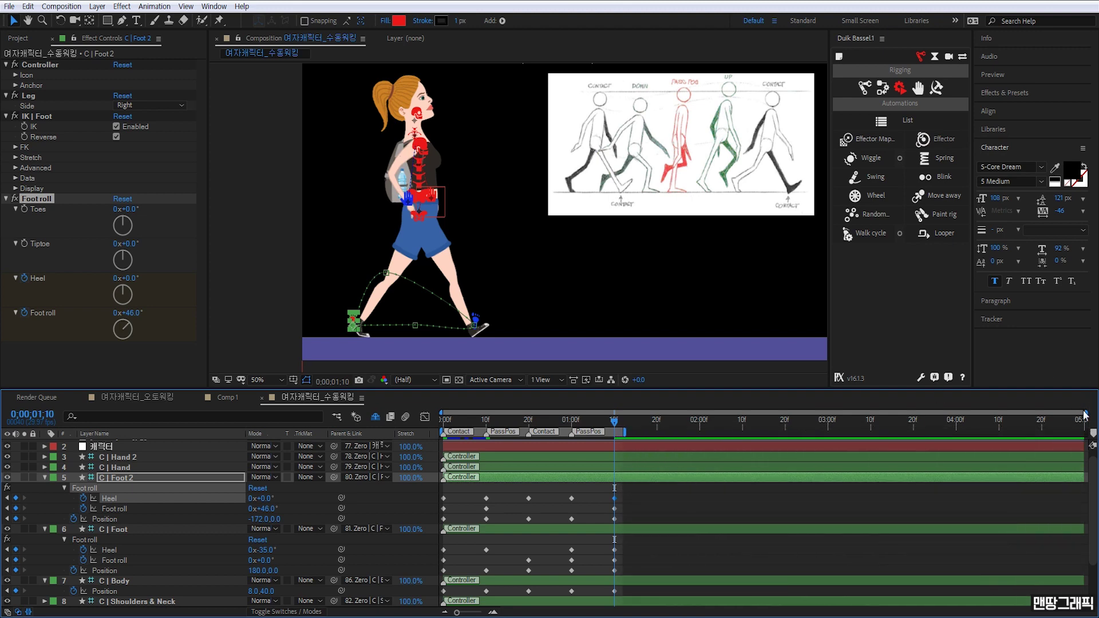
{"action": "left_click_drag", "start_coordinate": [1084, 412], "coordinate": [795, 412]}
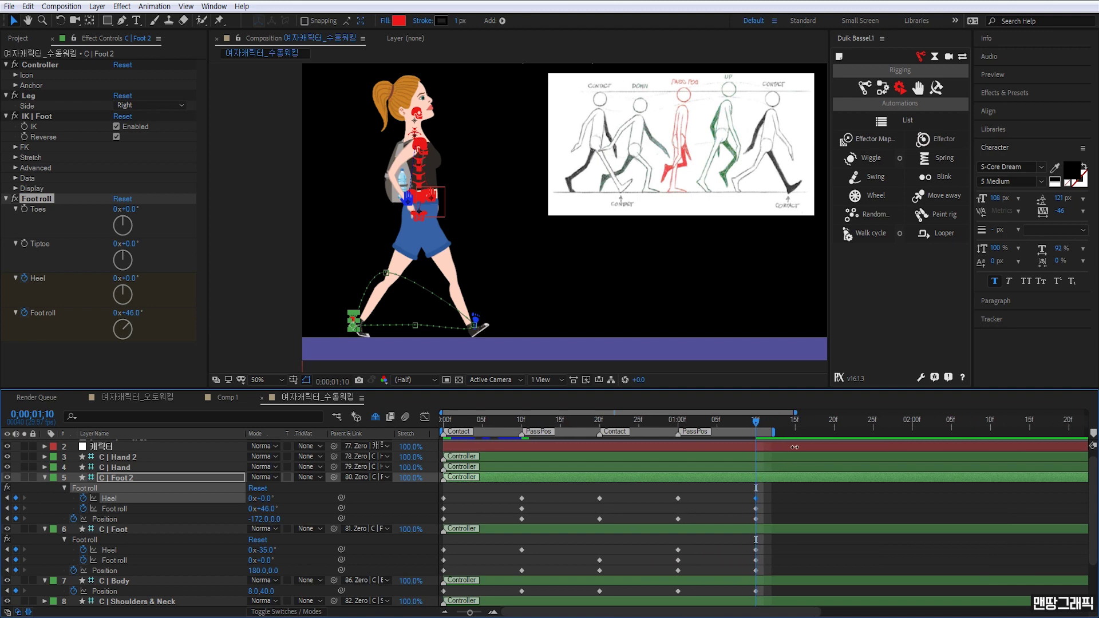
{"action": "key", "text": "space"}
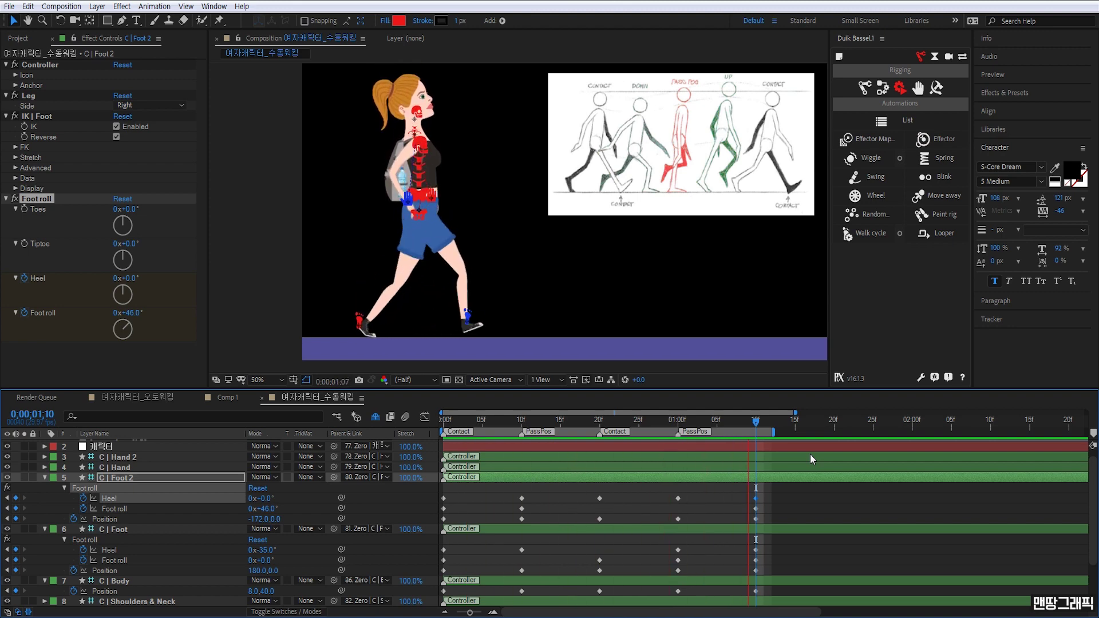
{"action": "key", "text": "space"}
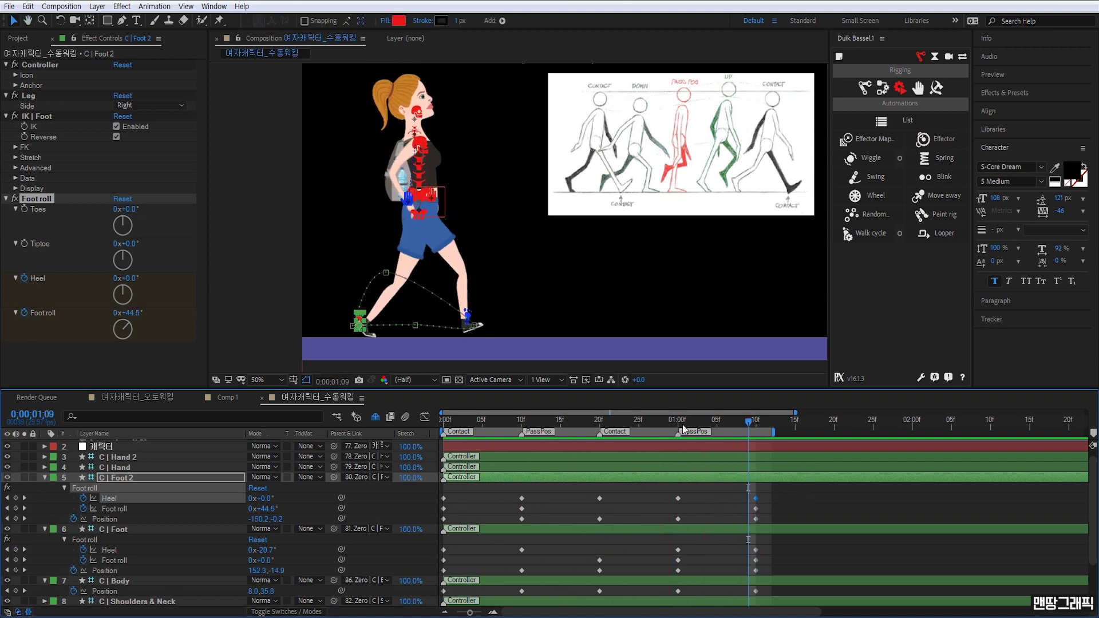
Go back to frame 18 and select the left foot's C | Foot controller
{"action": "left_click_drag", "start_coordinate": [662, 421], "coordinate": [583, 420]}
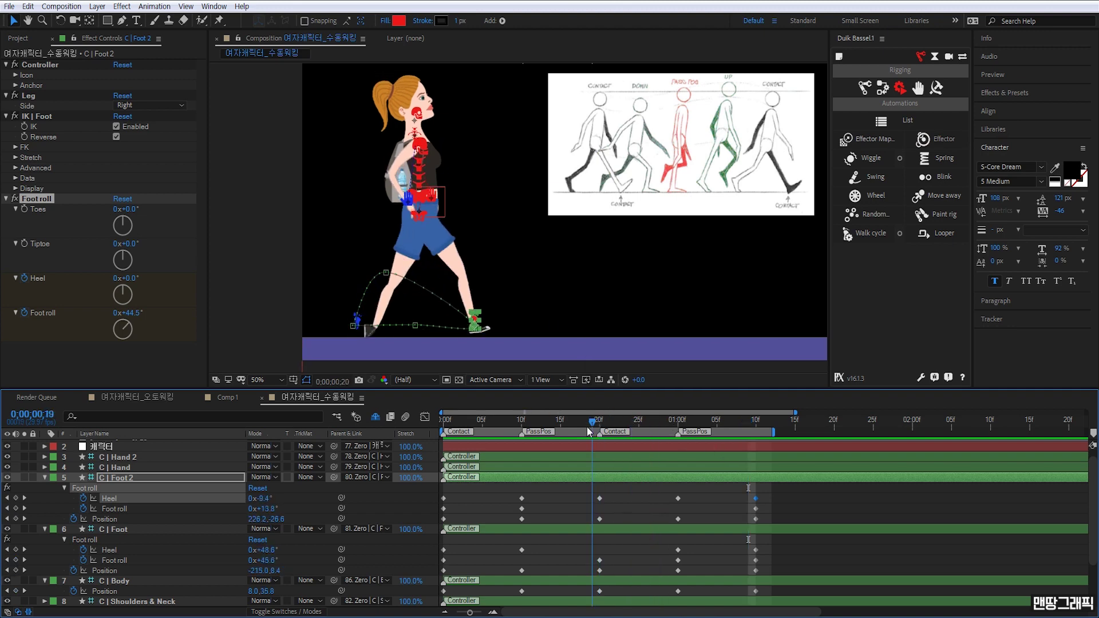
{"action": "left_click", "coordinate": [346, 327]}
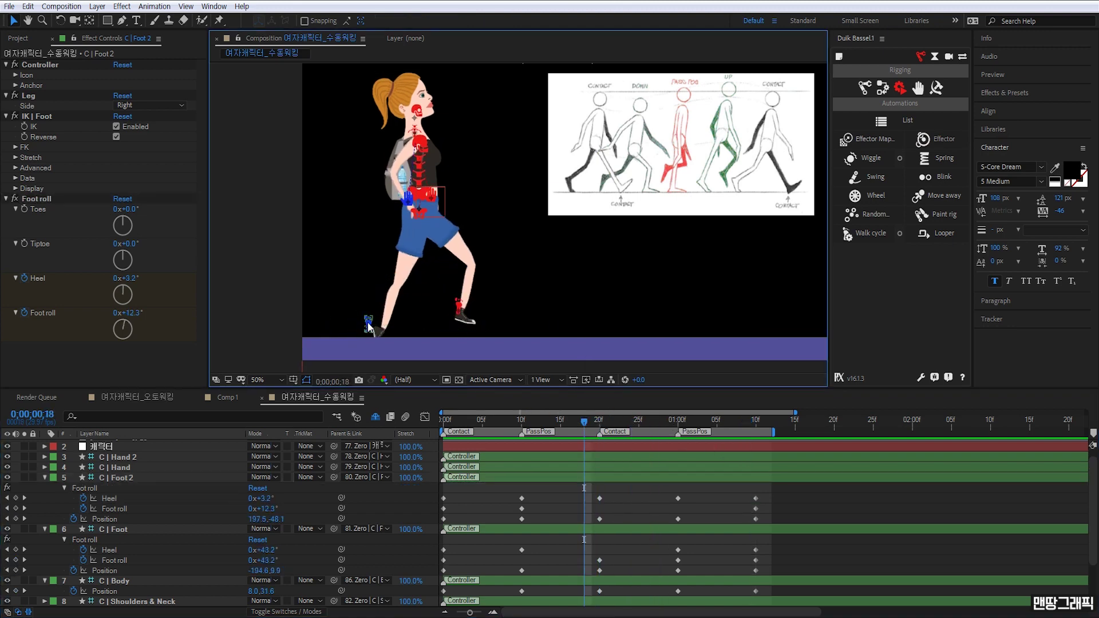
{"action": "left_click", "coordinate": [369, 327]}
At frame 20, set the left foot's Heel to 0°
{"action": "scroll", "coordinate": [623, 463], "scroll_direction": "down", "scroll_amount": 3}
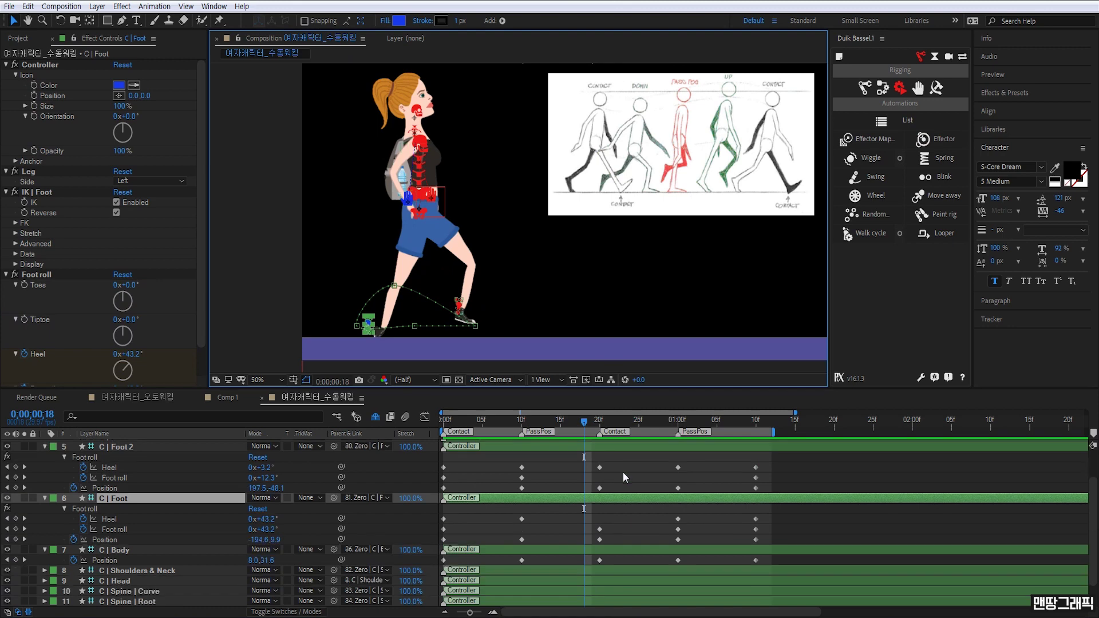
{"action": "left_click_drag", "start_coordinate": [584, 426], "coordinate": [599, 427]}
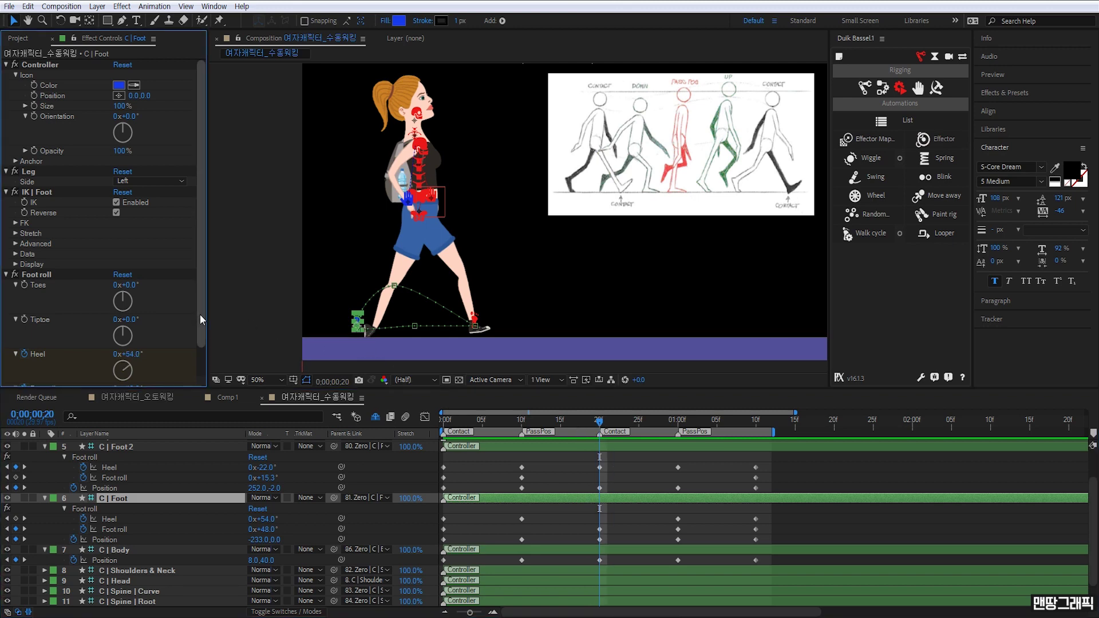
{"action": "scroll", "coordinate": [200, 314], "scroll_direction": "down", "scroll_amount": 2}
{"action": "left_click", "coordinate": [129, 322]}
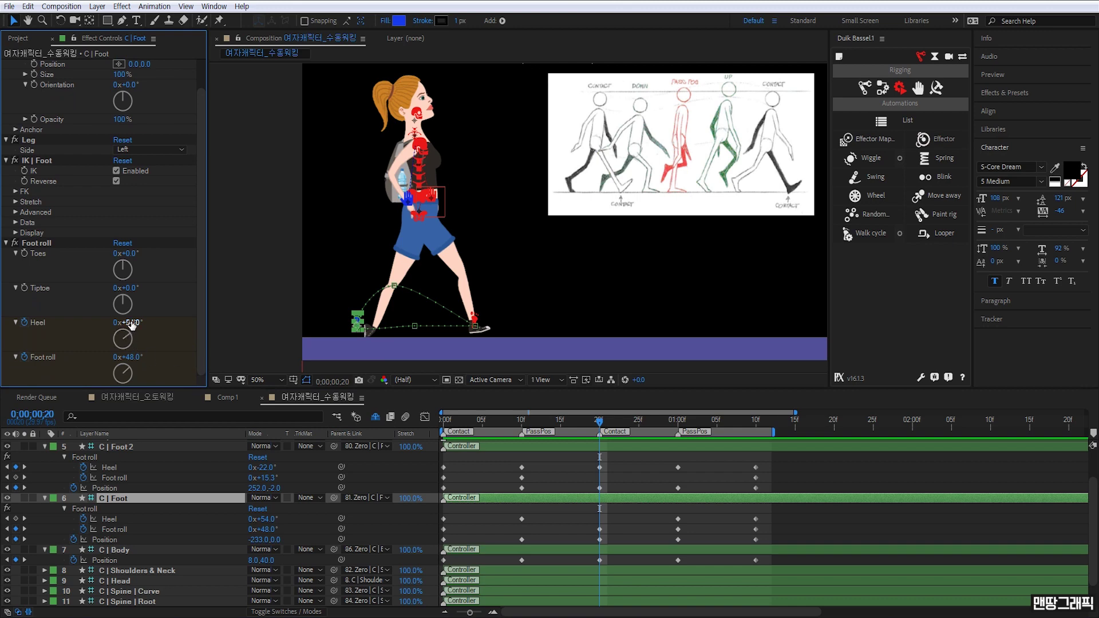
{"action": "type", "text": "0"}
{"action": "key", "text": "Return"}
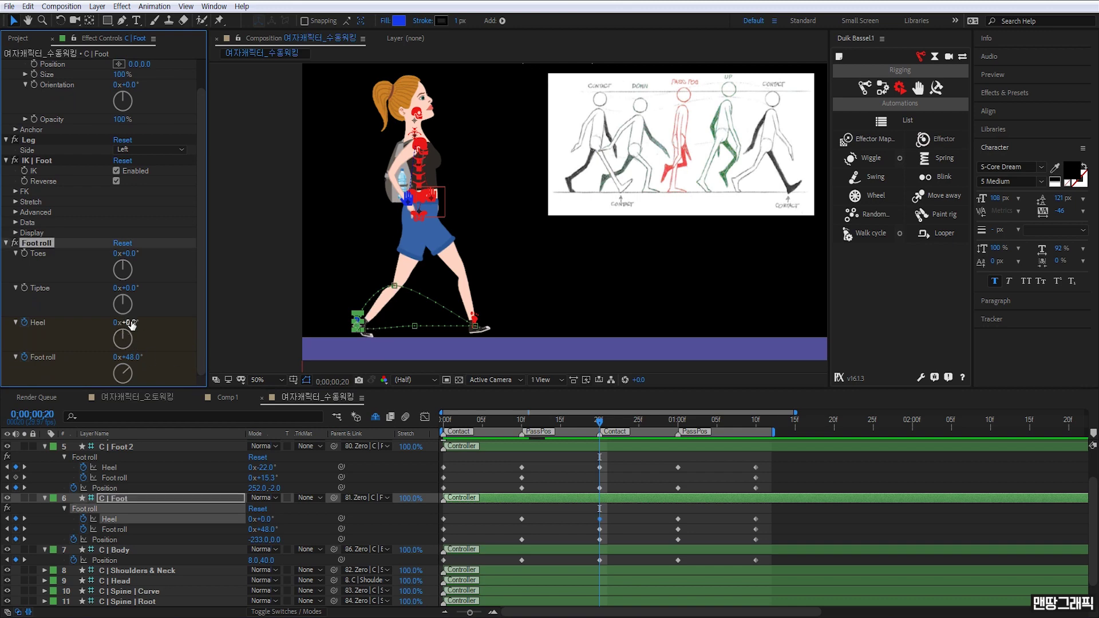
Scrub past the contact pose and preview the walk
{"action": "left_click", "coordinate": [589, 428]}
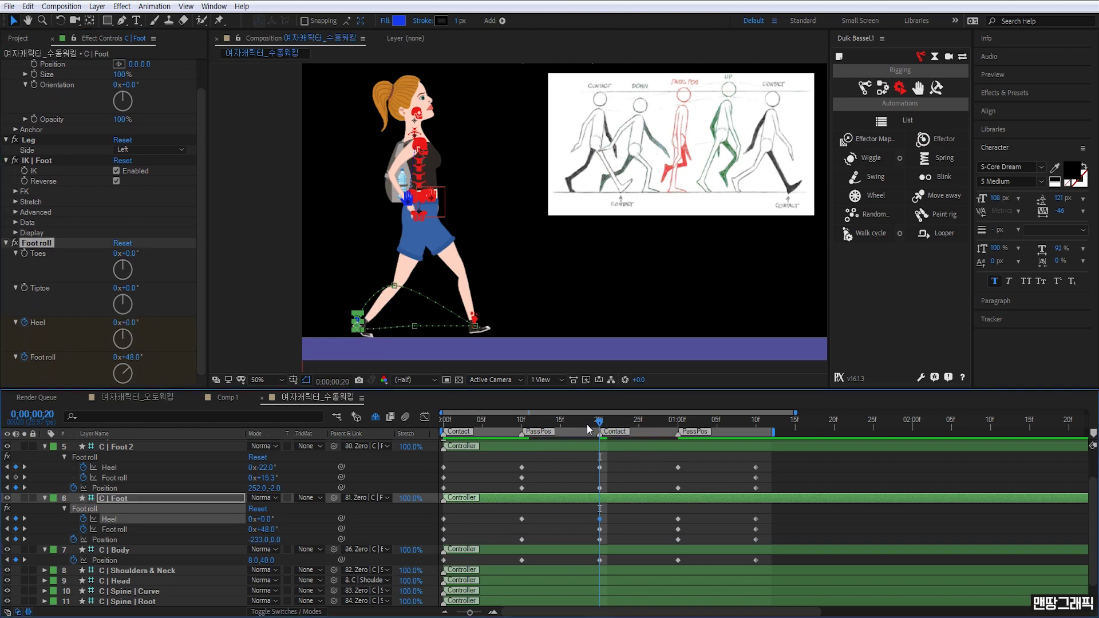
{"action": "left_click_drag", "start_coordinate": [589, 428], "coordinate": [757, 425]}
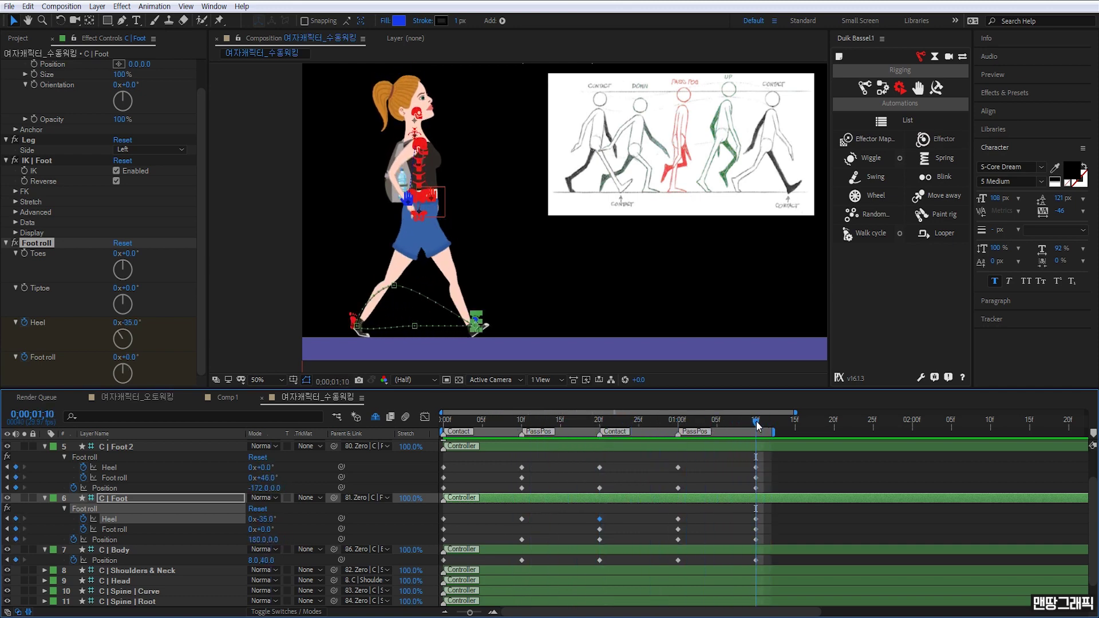
{"action": "key", "text": "space"}
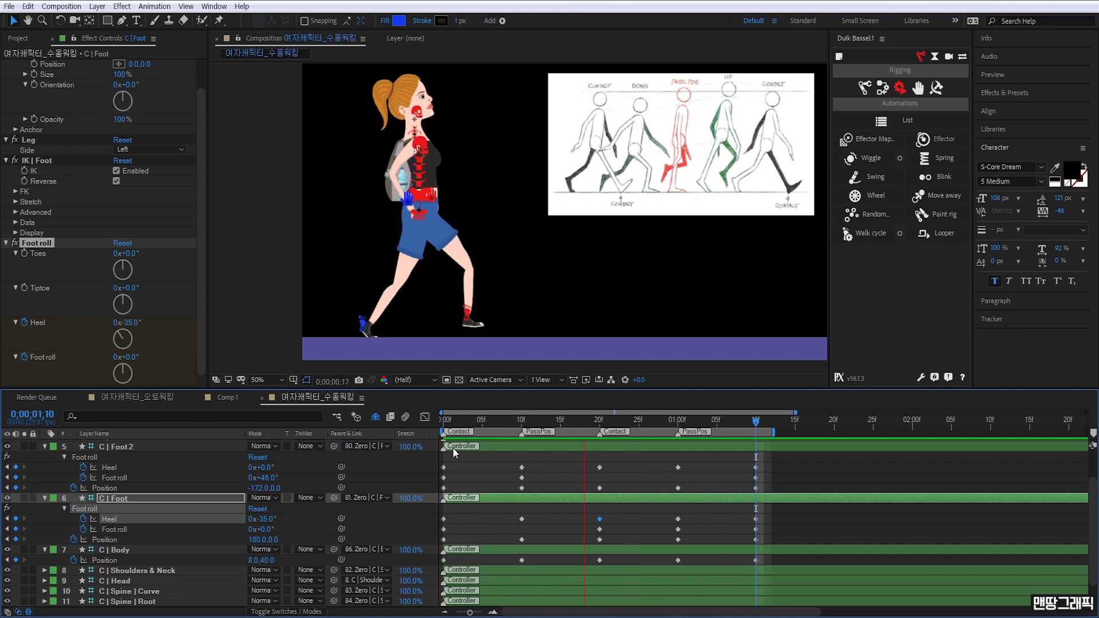
{"action": "key", "text": "space"}
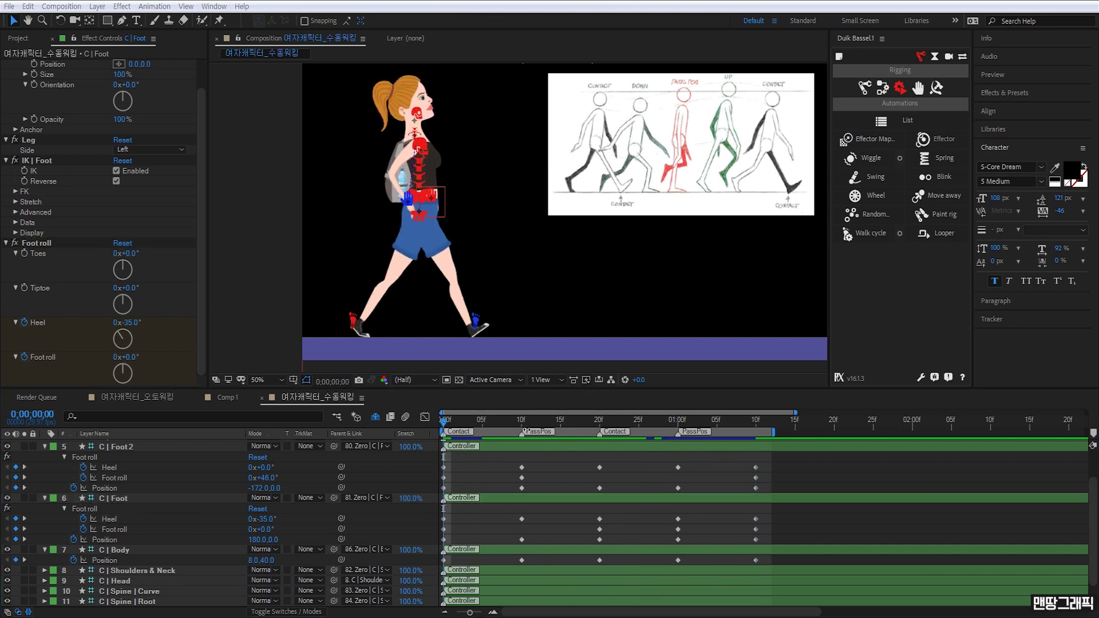
Key C | Foot's Foot roll at frame 10 and C | Foot 2's Foot roll at frame 20
{"action": "key", "text": "space"}
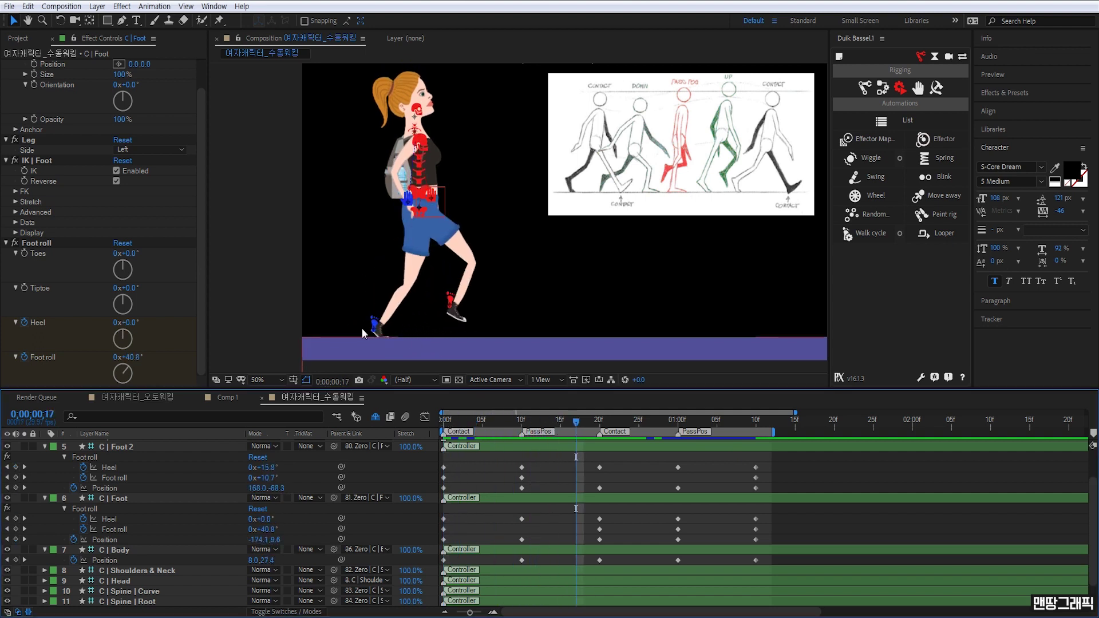
{"action": "mouse_move", "coordinate": [574, 424]}
{"action": "left_mouse_down"}
{"action": "mouse_move", "coordinate": [588, 428]}
{"action": "mouse_move", "coordinate": [423, 452]}
{"action": "left_mouse_up"}
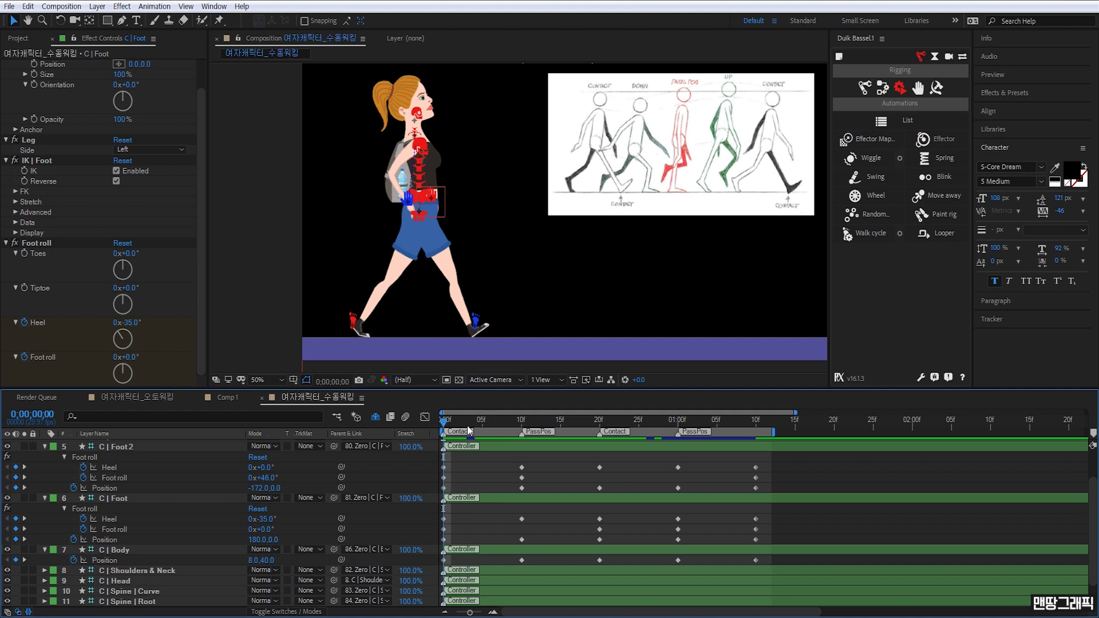
{"action": "left_click_drag", "start_coordinate": [468, 431], "coordinate": [522, 425]}
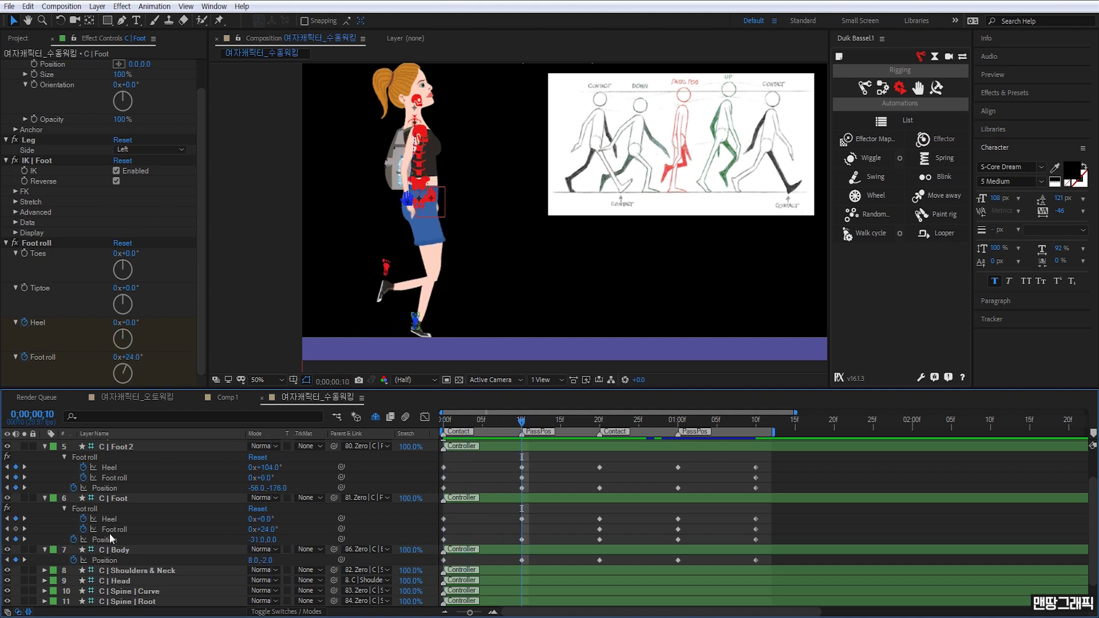
{"action": "left_click", "coordinate": [16, 529]}
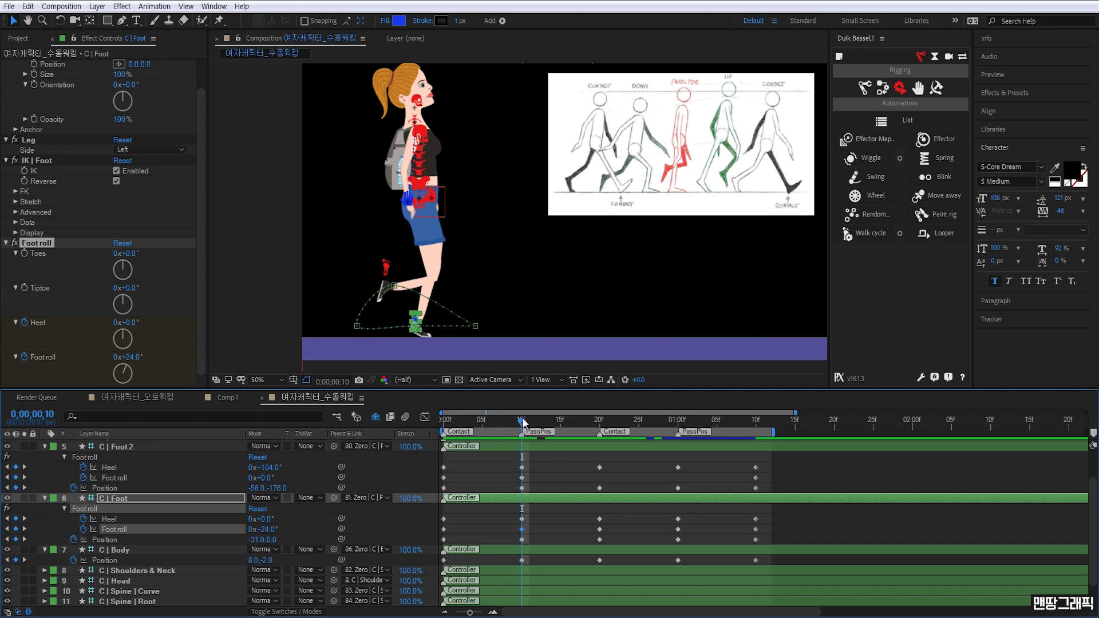
{"action": "left_click_drag", "start_coordinate": [523, 423], "coordinate": [599, 434]}
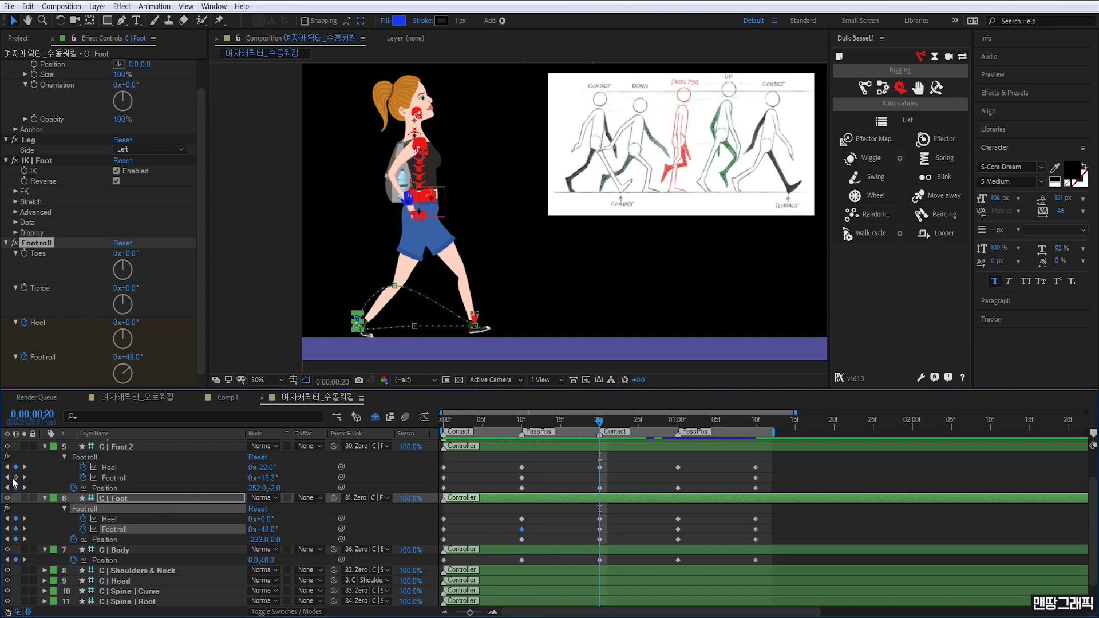
{"action": "left_click", "coordinate": [15, 477]}
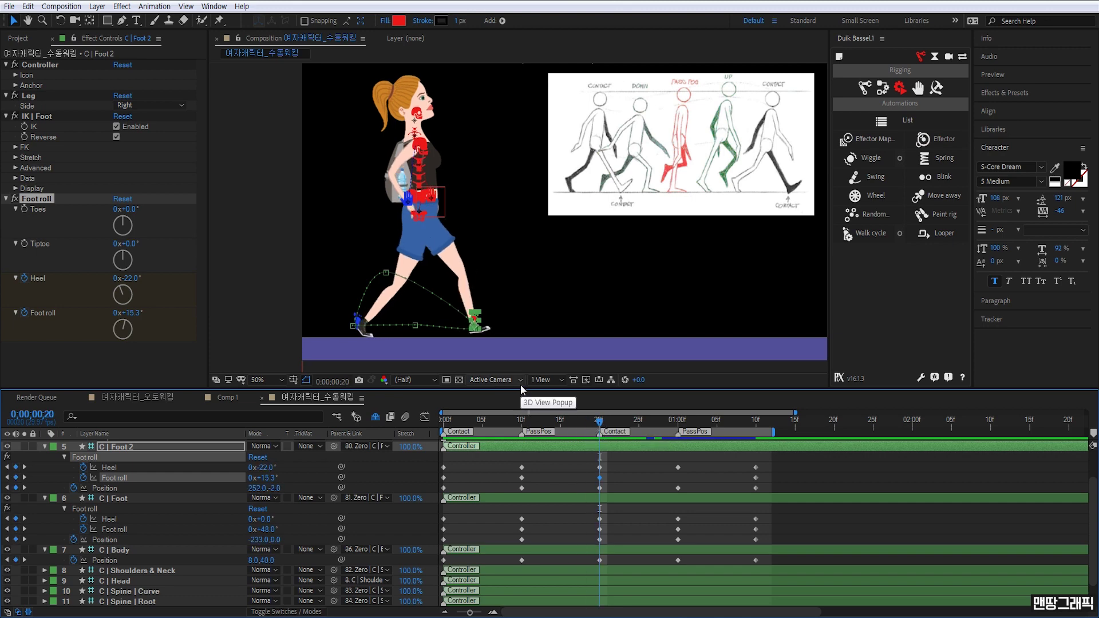
Pan the view to reframe the character, undoing two trial moves of the Foot 2 controller
{"action": "key", "text": "h"}
{"action": "left_click_drag", "start_coordinate": [498, 334], "coordinate": [512, 306]}
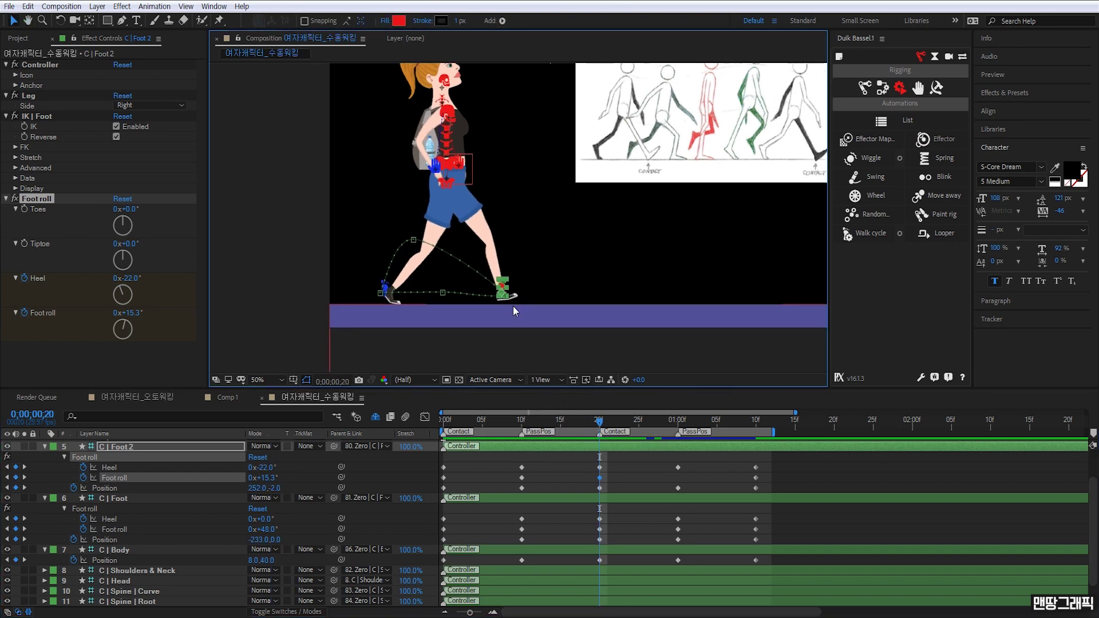
{"action": "left_click_drag", "start_coordinate": [577, 292], "coordinate": [537, 314]}
{"action": "key", "text": "v"}
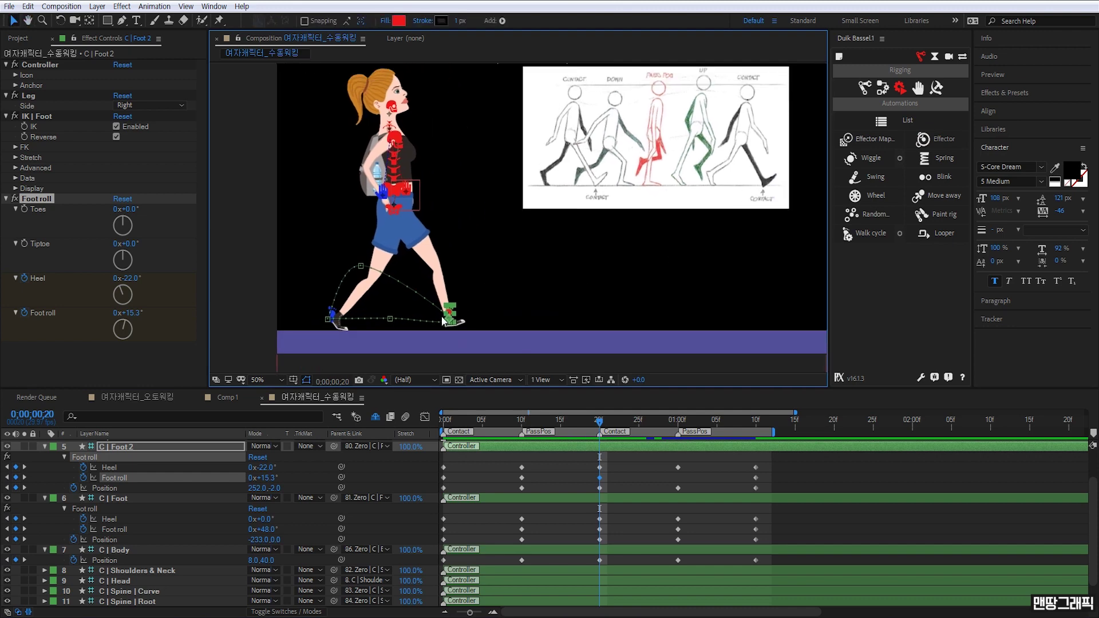
{"action": "left_click", "coordinate": [450, 317]}
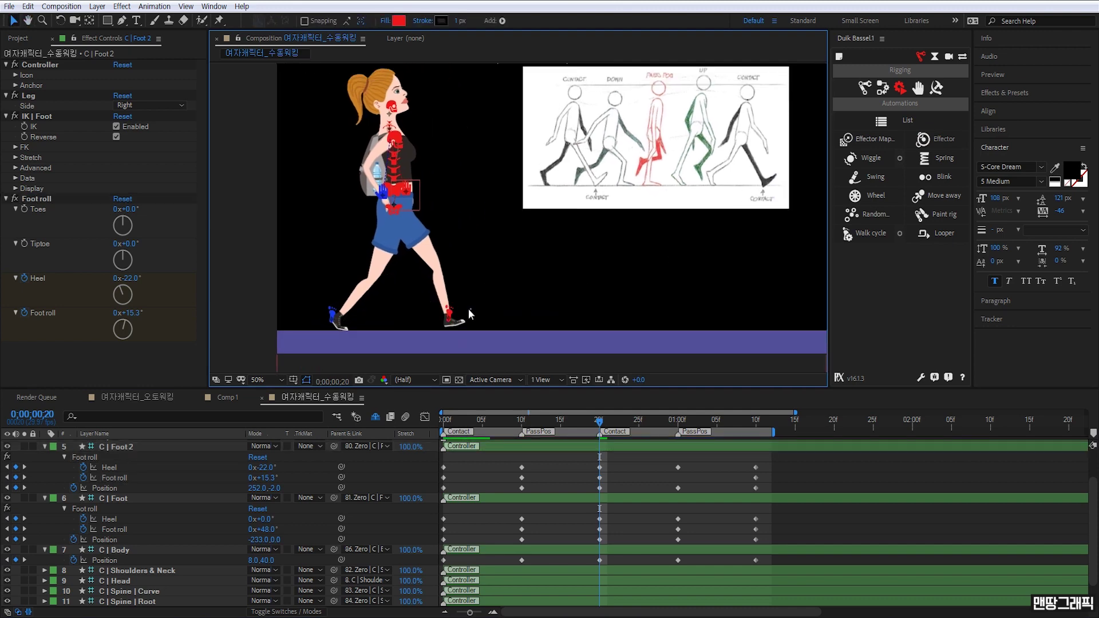
{"action": "left_click_drag", "start_coordinate": [450, 318], "coordinate": [451, 322]}
{"action": "key", "text": "ctrl+z"}
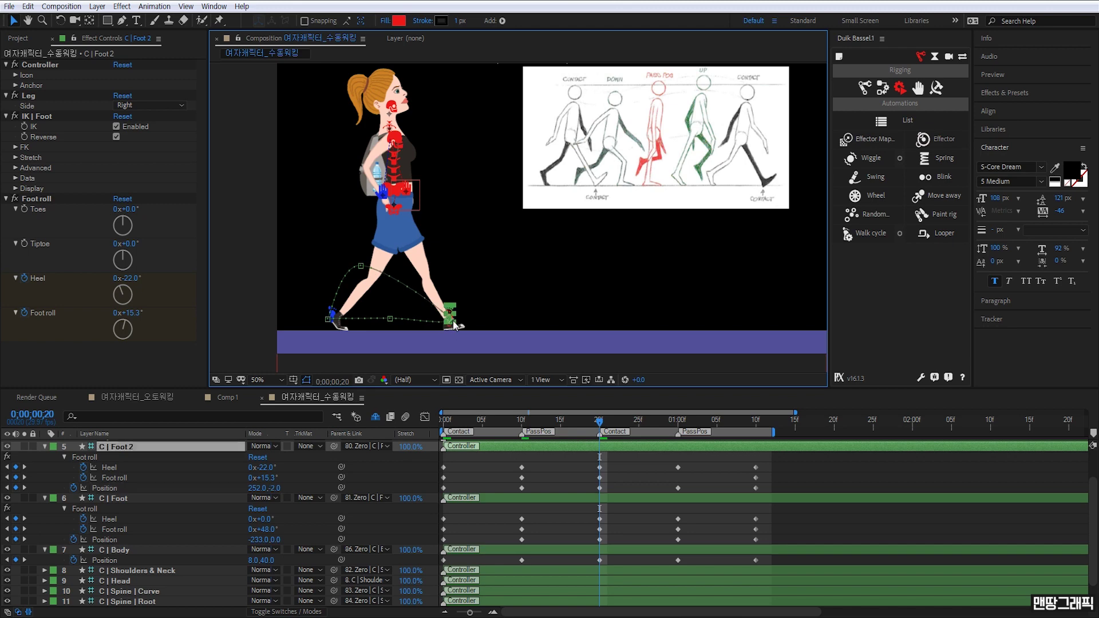
{"action": "left_click_drag", "start_coordinate": [450, 318], "coordinate": [451, 321]}
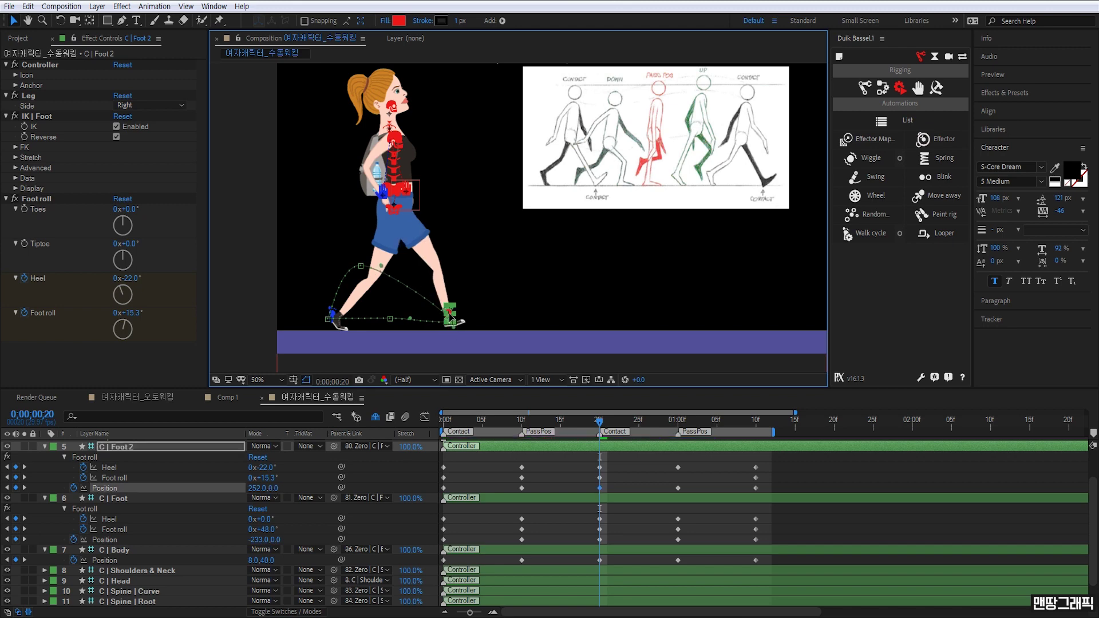
{"action": "key", "text": "ctrl+z"}
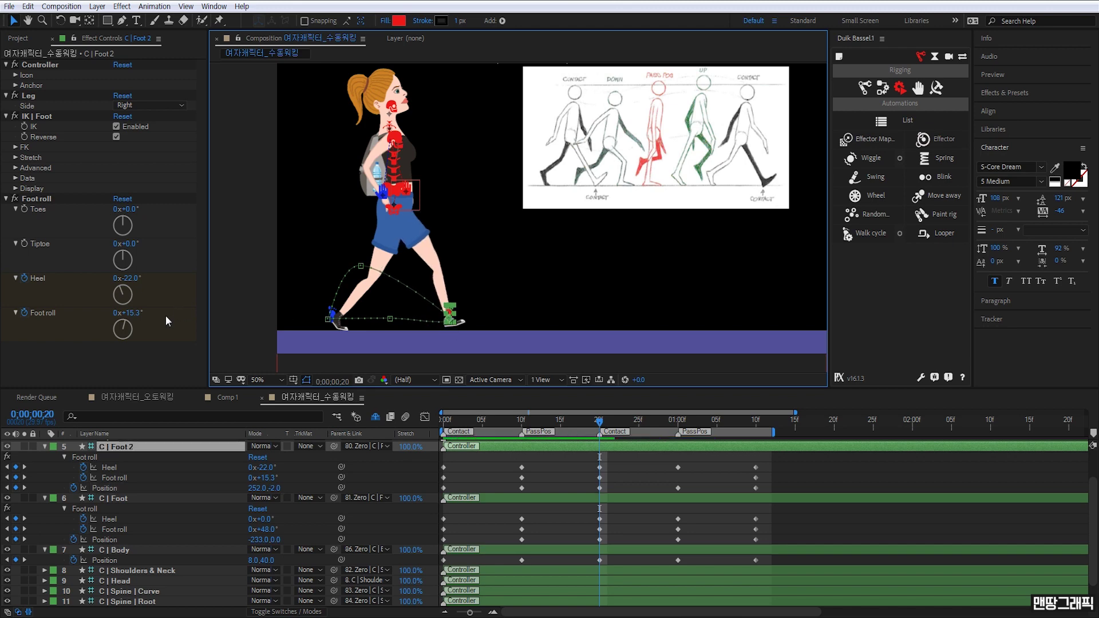
At frame 20, set Foot 2's Foot roll to 0 and its Position to 258, -2
{"action": "left_click", "coordinate": [135, 314]}
{"action": "type", "text": "0"}
{"action": "key", "text": "Return"}
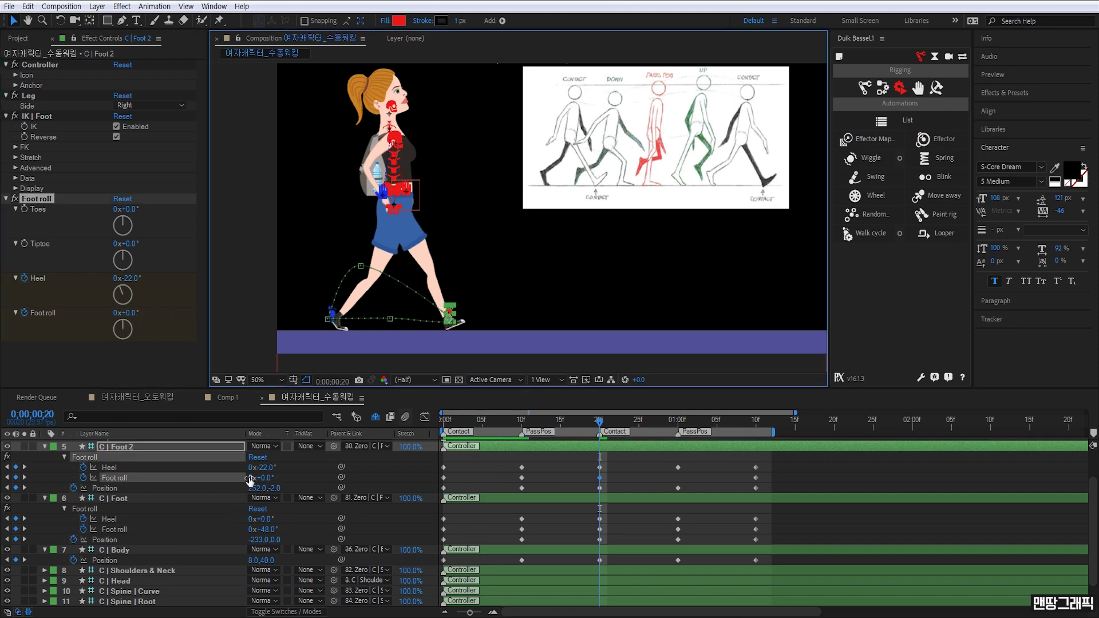
{"action": "left_click", "coordinate": [112, 487]}
{"action": "left_click_drag", "start_coordinate": [258, 488], "coordinate": [262, 489]}
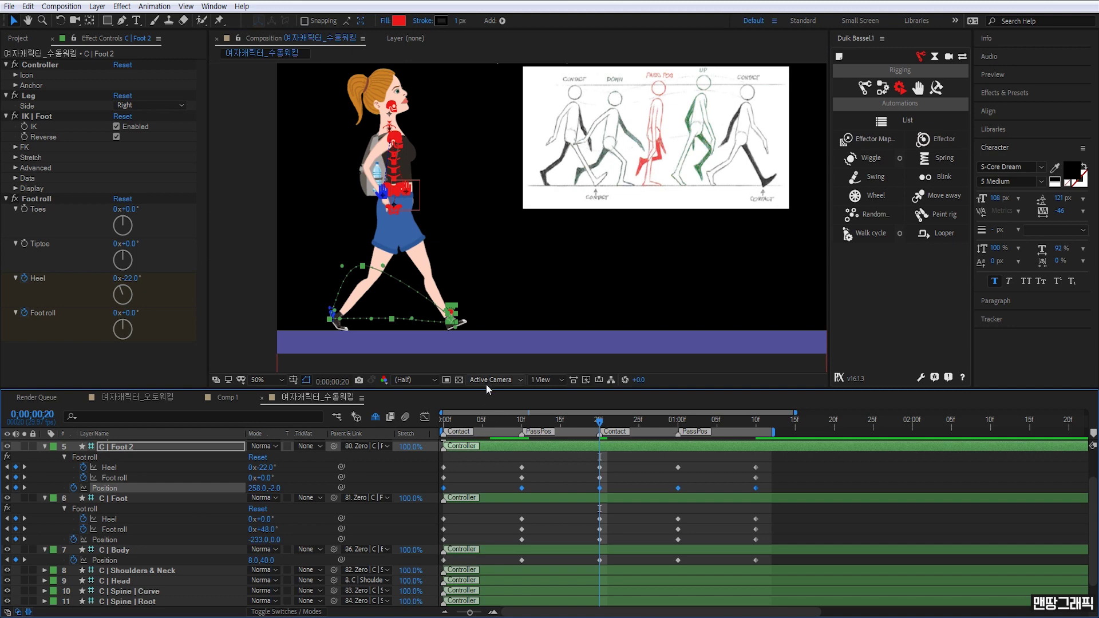
At frame 10, try Foot 2's Heel at 0, revert it to 104°, and select C | Foot
{"action": "left_click_drag", "start_coordinate": [599, 429], "coordinate": [529, 440]}
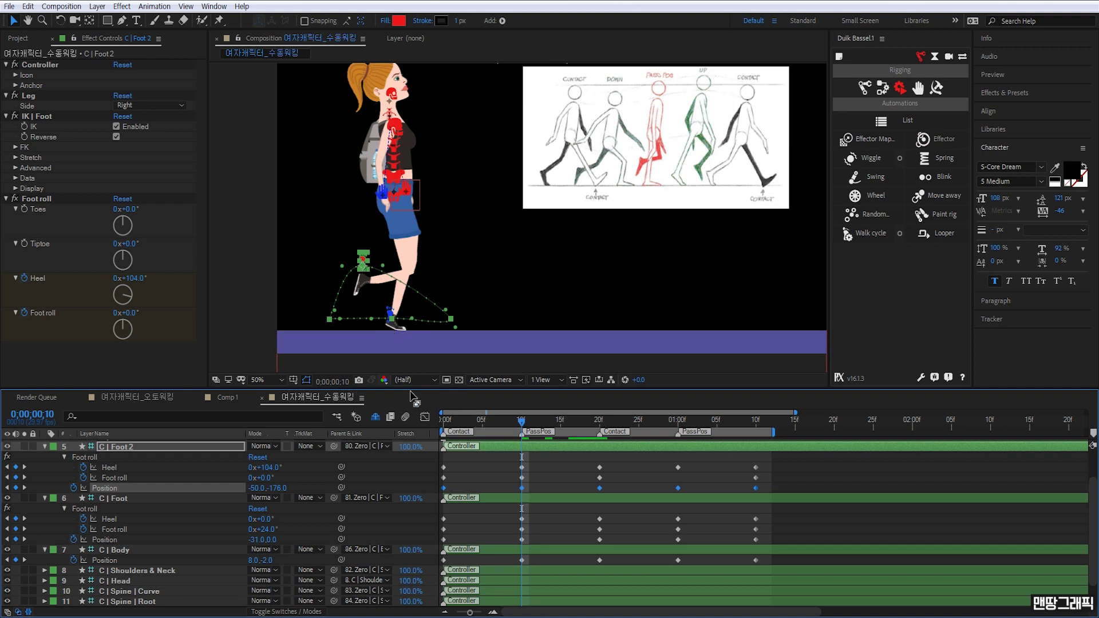
{"action": "left_click", "coordinate": [132, 277]}
{"action": "type", "text": "04"}
{"action": "key", "text": "Return"}
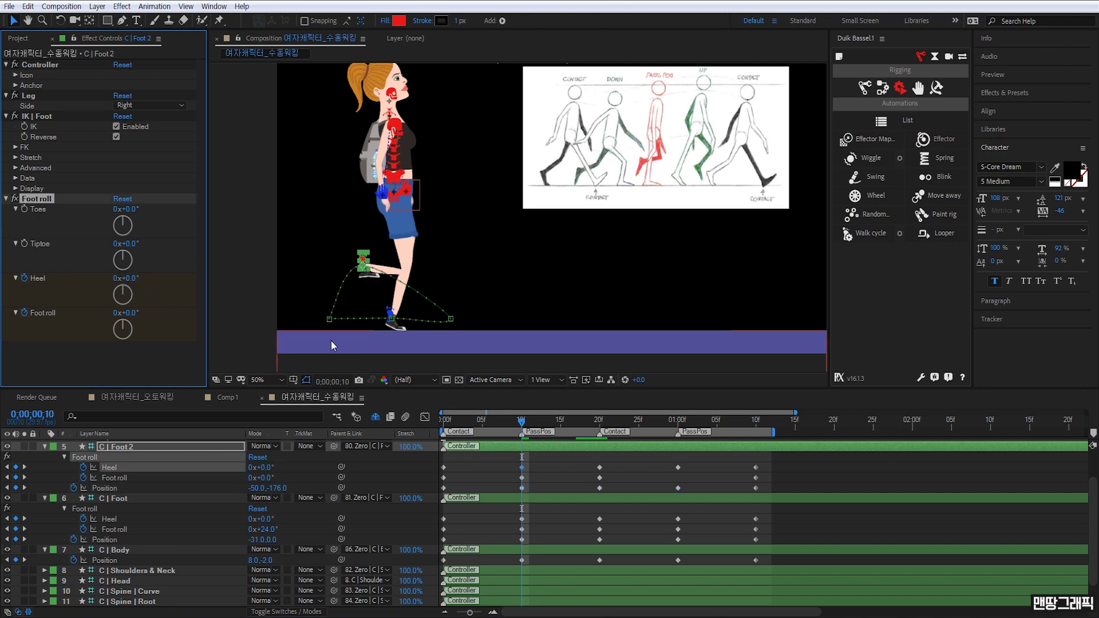
{"action": "key", "text": "ctrl+z"}
{"action": "left_click", "coordinate": [373, 317]}
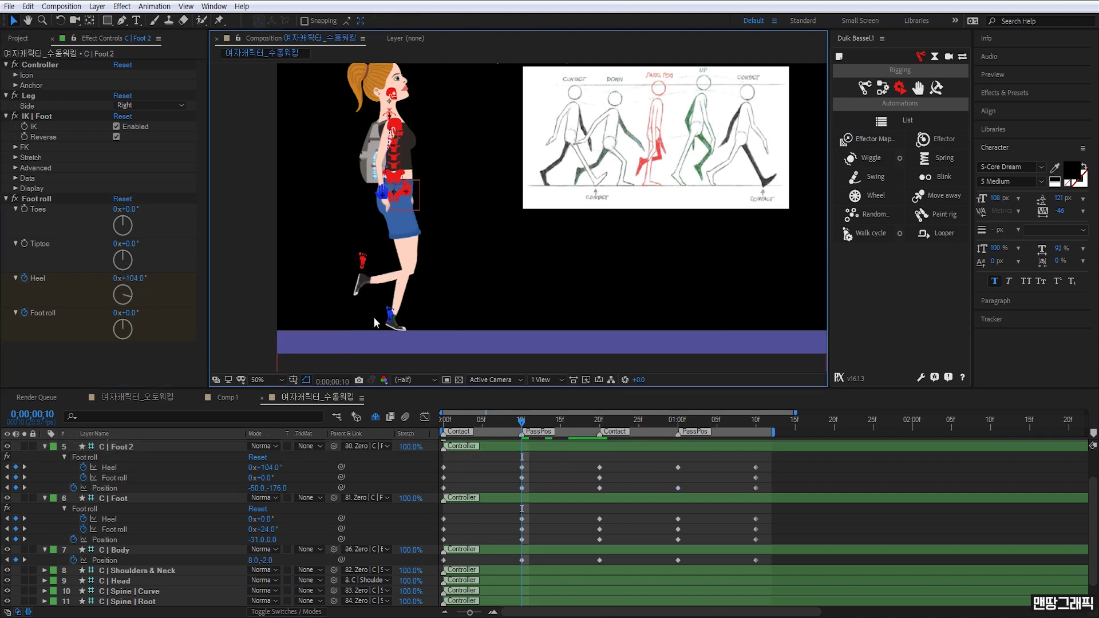
{"action": "left_click", "coordinate": [389, 311]}
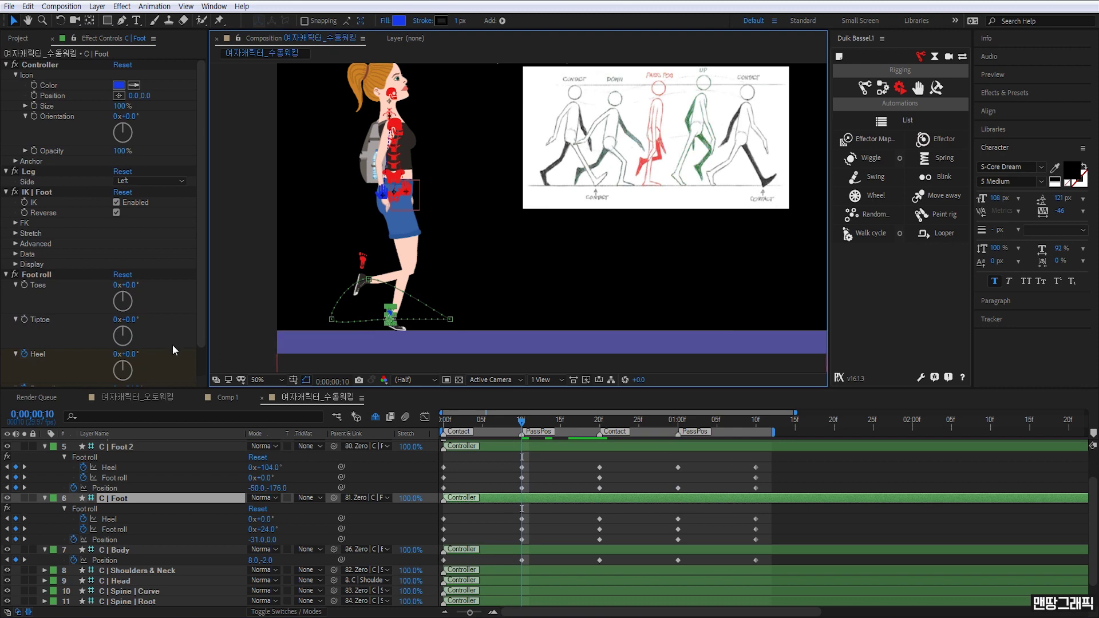
{"action": "scroll", "coordinate": [204, 325], "scroll_direction": "down", "scroll_amount": 1}
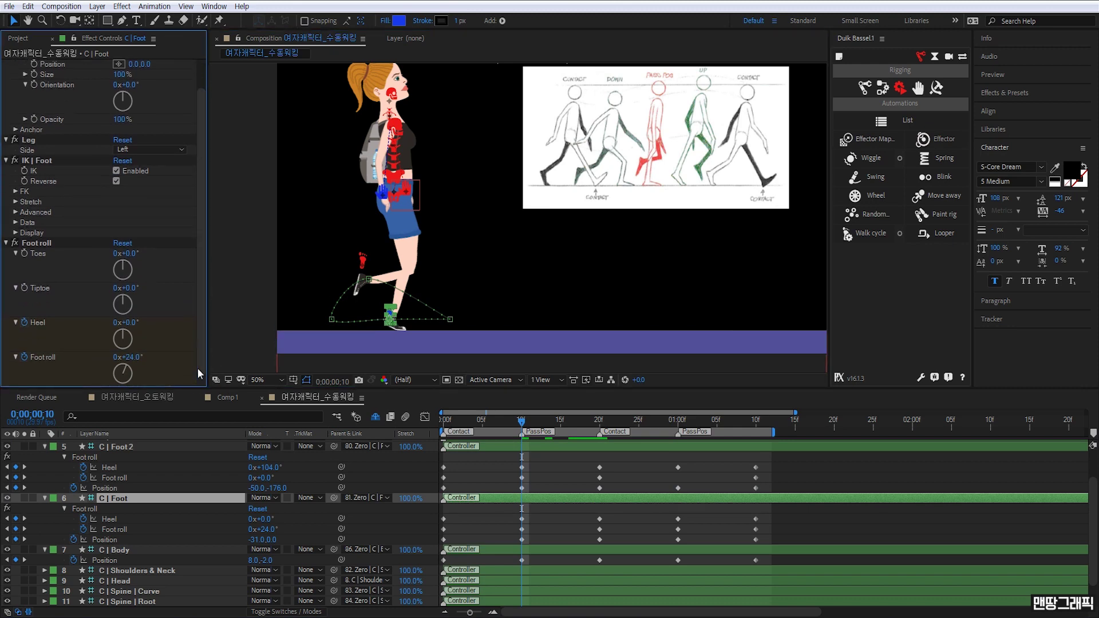
Set C | Foot's Foot roll to 0 and move its Position X to -55
{"action": "left_click", "coordinate": [134, 358]}
{"action": "type", "text": "0"}
{"action": "key", "text": "Return"}
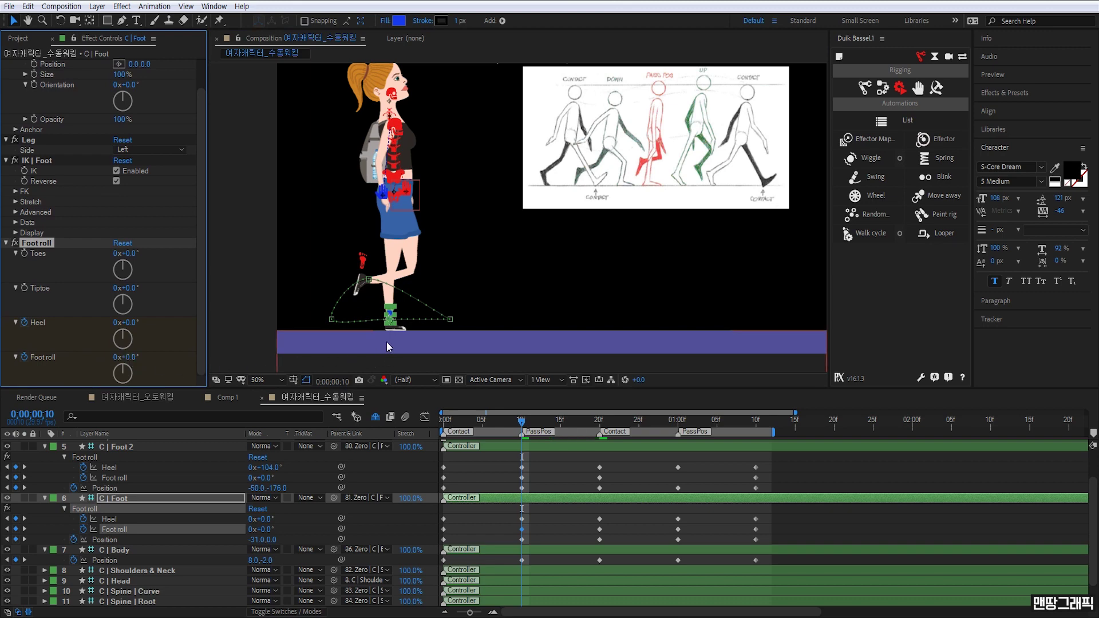
{"action": "left_click_drag", "start_coordinate": [249, 539], "coordinate": [242, 543]}
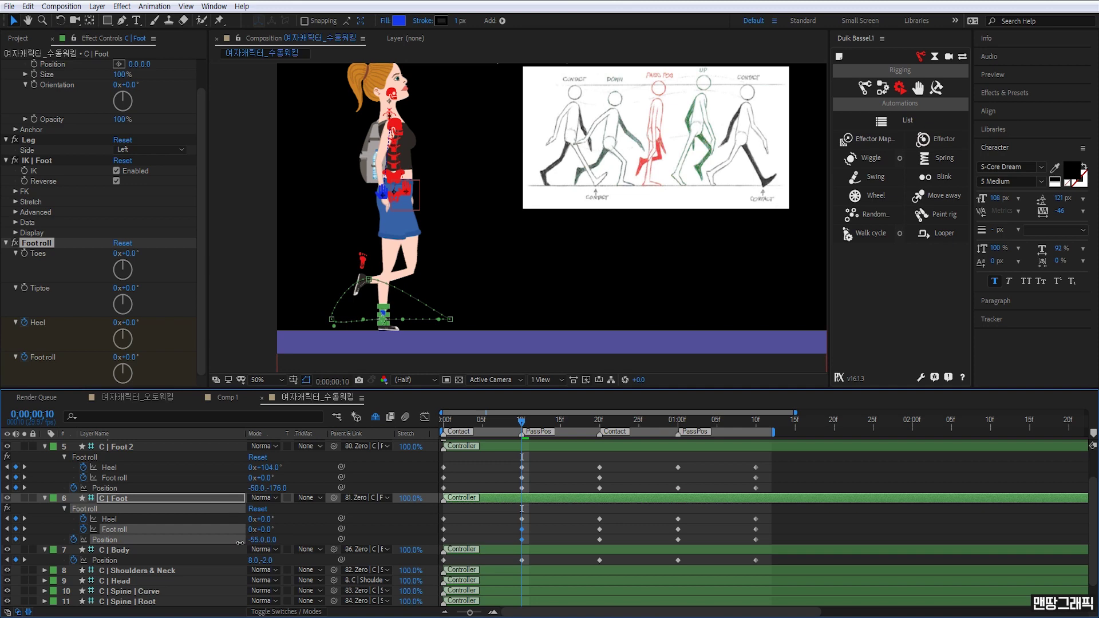
{"action": "left_click", "coordinate": [256, 541]}
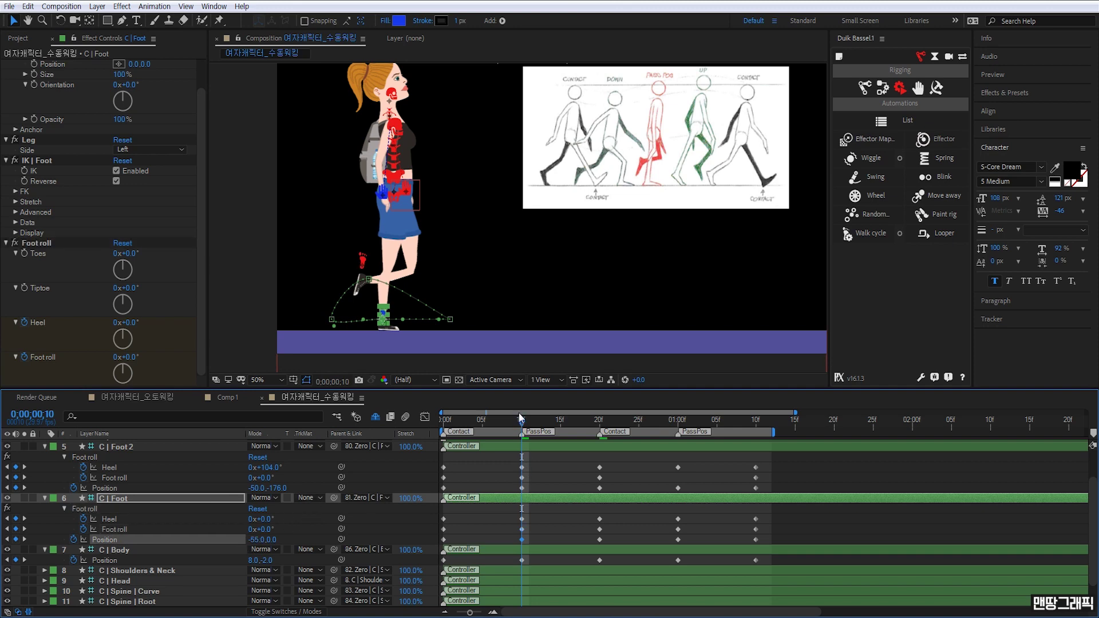
Move to the one-second passing pose and select Foot 2's Foot roll keyframe
{"action": "mouse_move", "coordinate": [519, 413]}
{"action": "left_mouse_down"}
{"action": "mouse_move", "coordinate": [445, 435]}
{"action": "mouse_move", "coordinate": [608, 447]}
{"action": "left_mouse_up"}
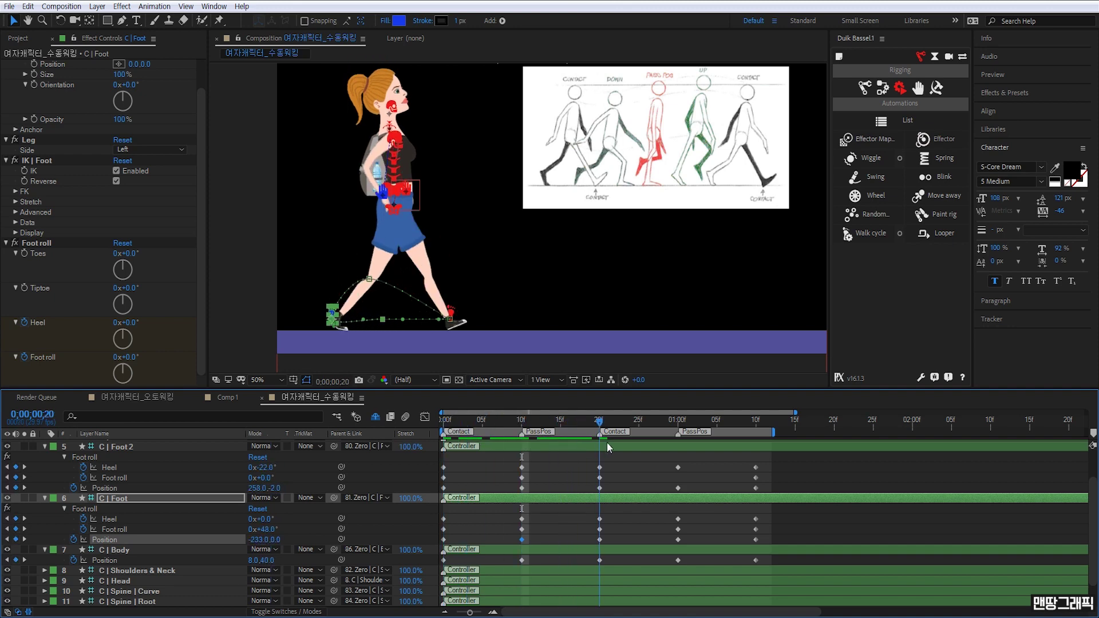
{"action": "left_click_drag", "start_coordinate": [606, 442], "coordinate": [682, 447]}
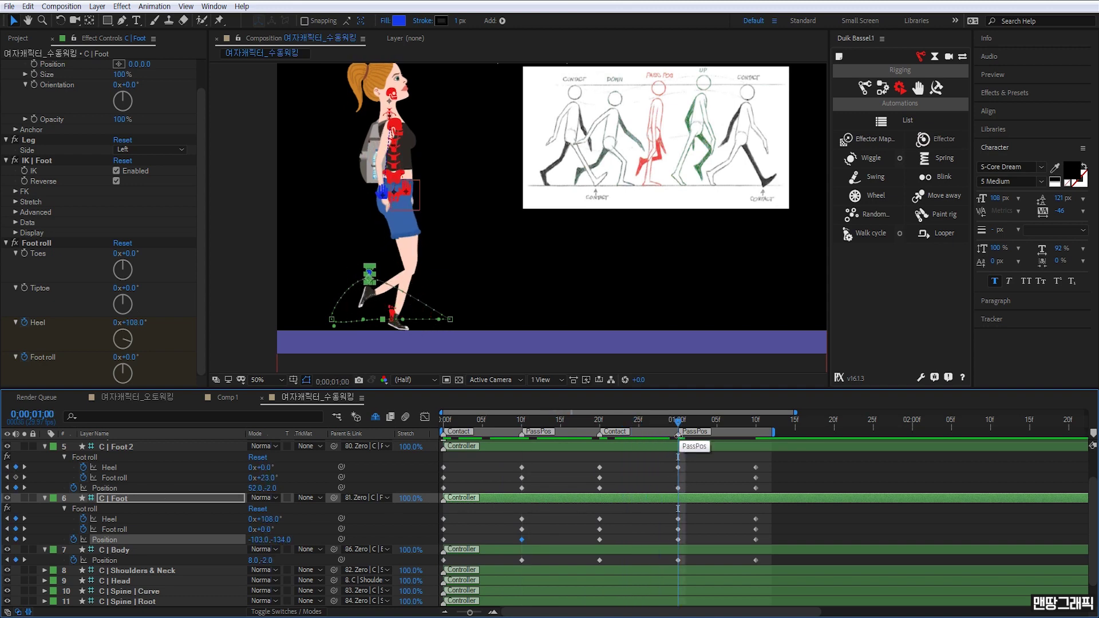
{"action": "left_click", "coordinate": [16, 477]}
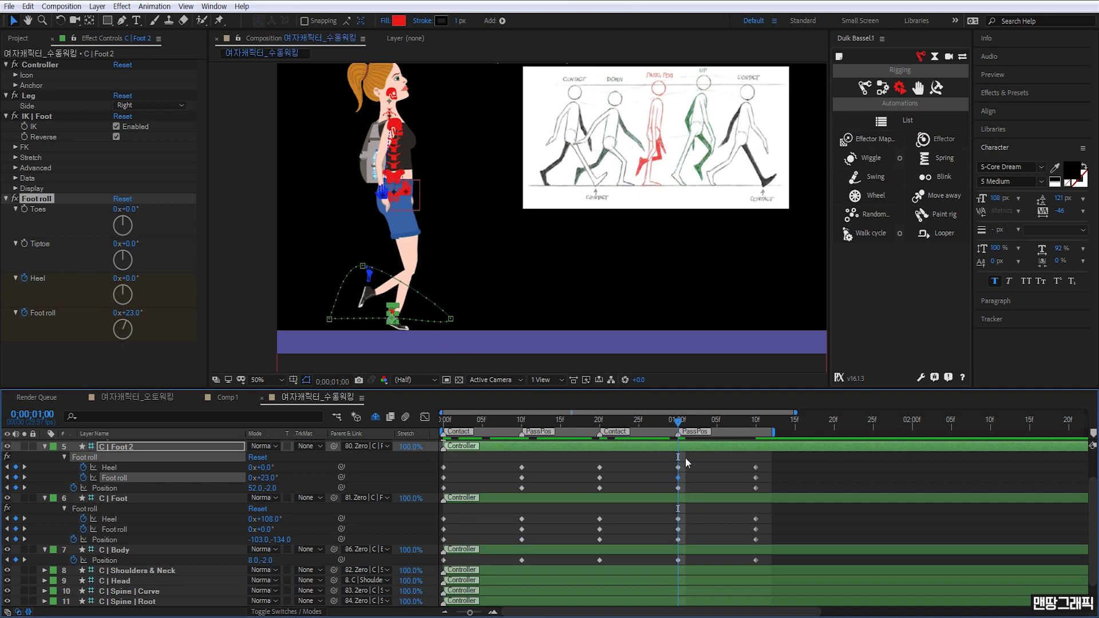
Set C | Foot 2's Foot roll to 0 and shift its Position X left to 35
{"action": "left_click", "coordinate": [396, 335]}
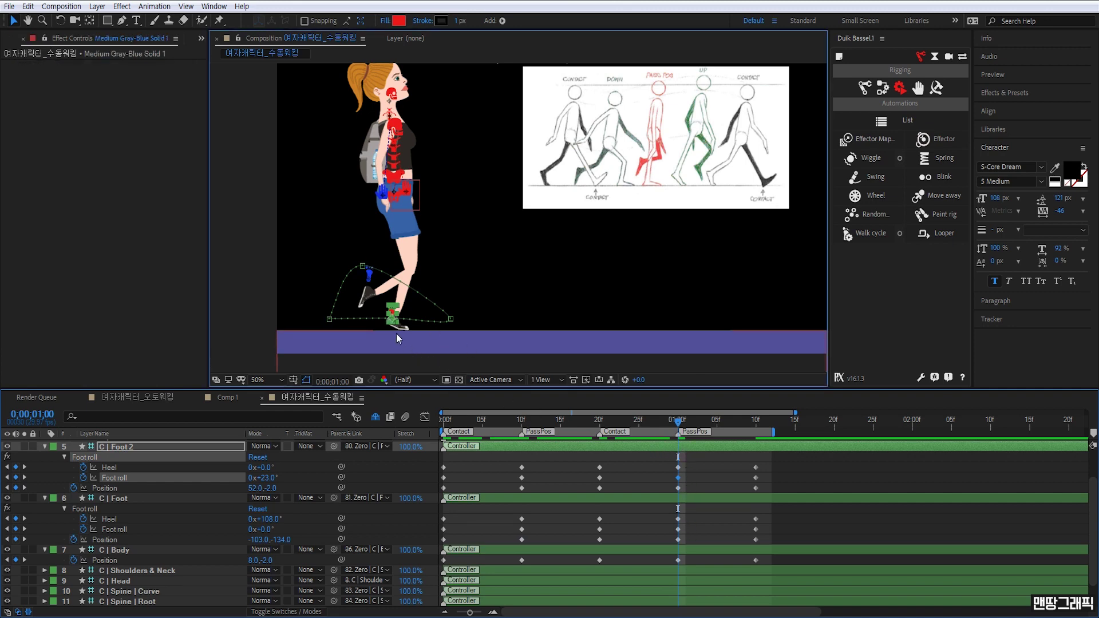
{"action": "left_click", "coordinate": [393, 312]}
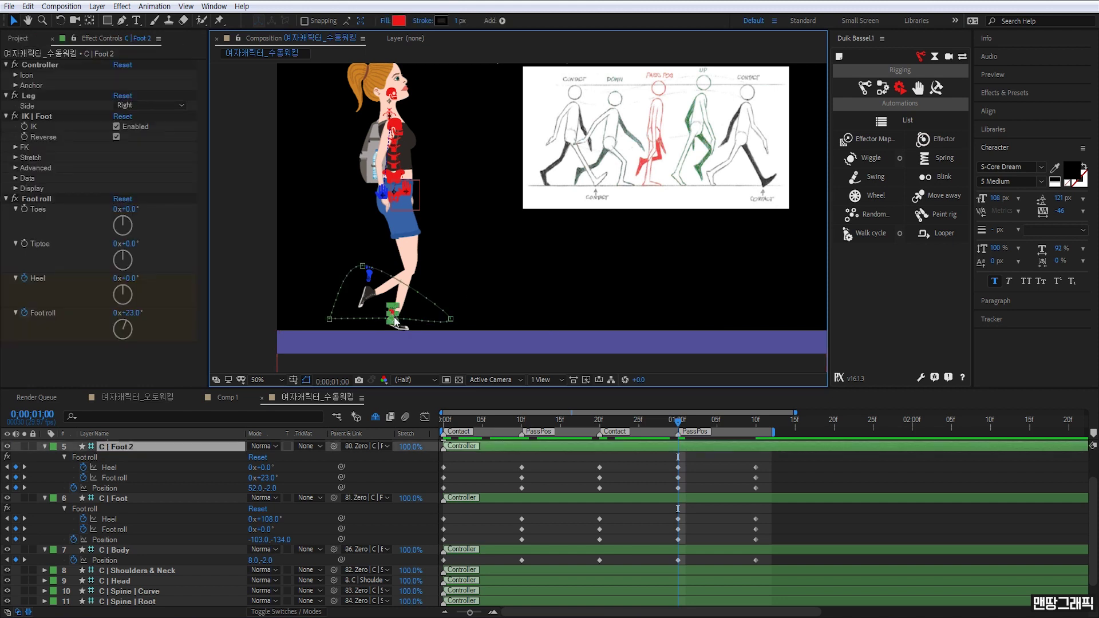
{"action": "left_click", "coordinate": [130, 313]}
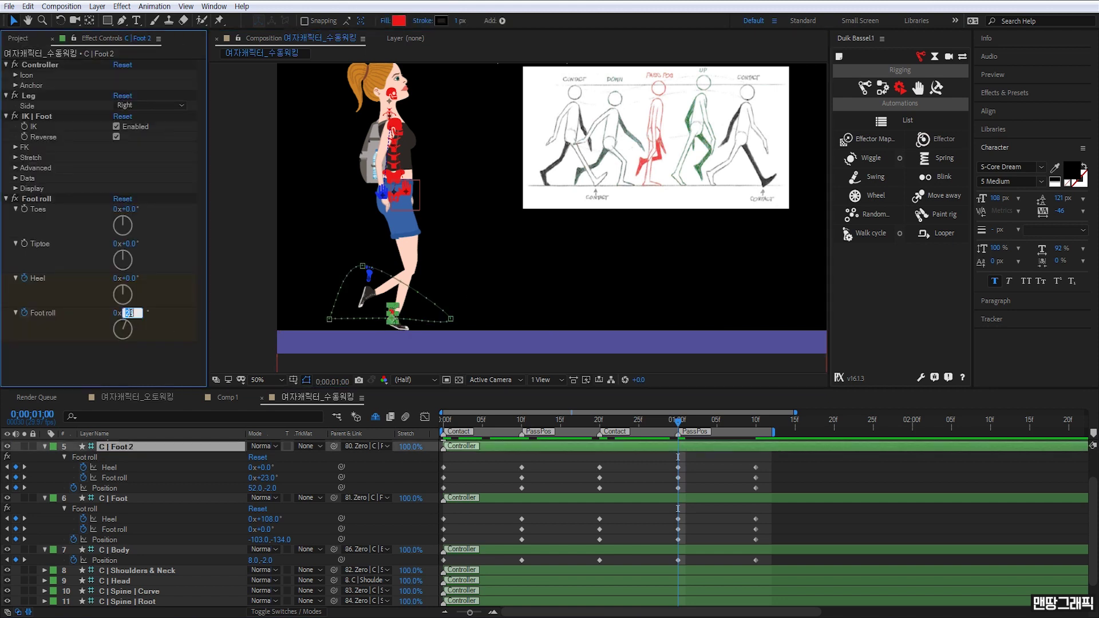
{"action": "type", "text": "0"}
{"action": "key", "text": "Return"}
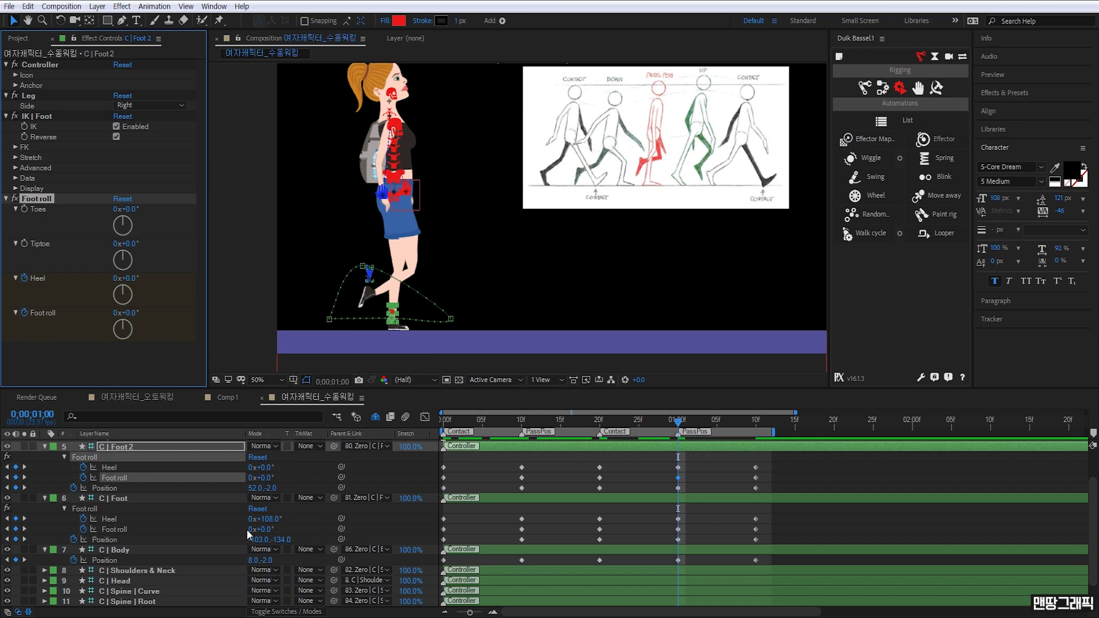
{"action": "left_click_drag", "start_coordinate": [254, 488], "coordinate": [243, 489]}
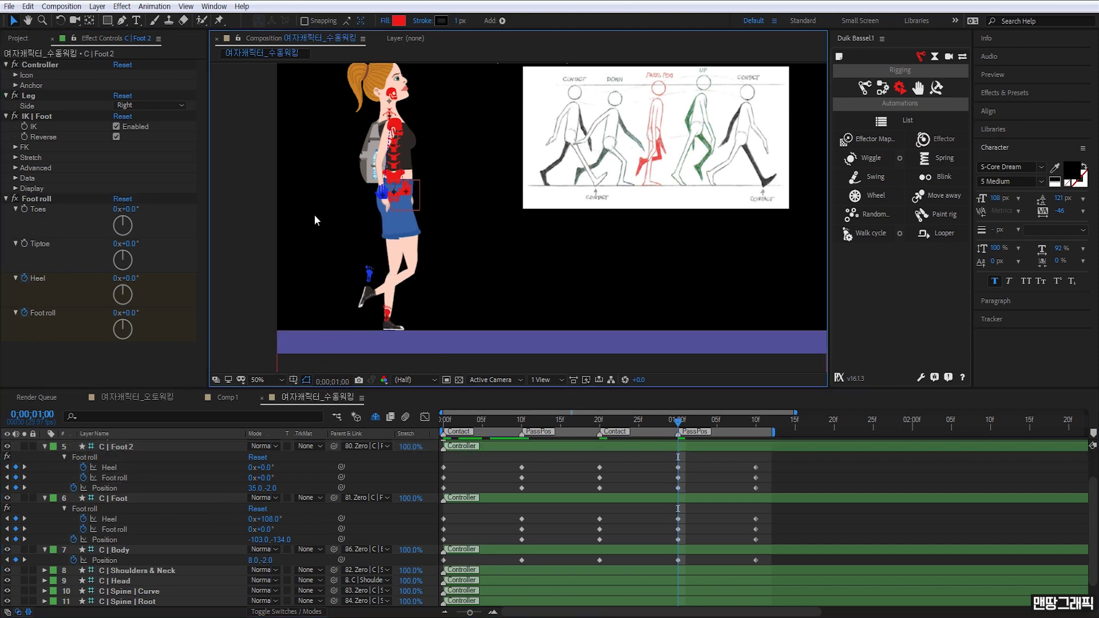
Raise the lifted C | Foot to Position -107.0, -168.0, then scrub to 1:11
{"action": "left_click", "coordinate": [370, 276]}
{"action": "left_click", "coordinate": [371, 277]}
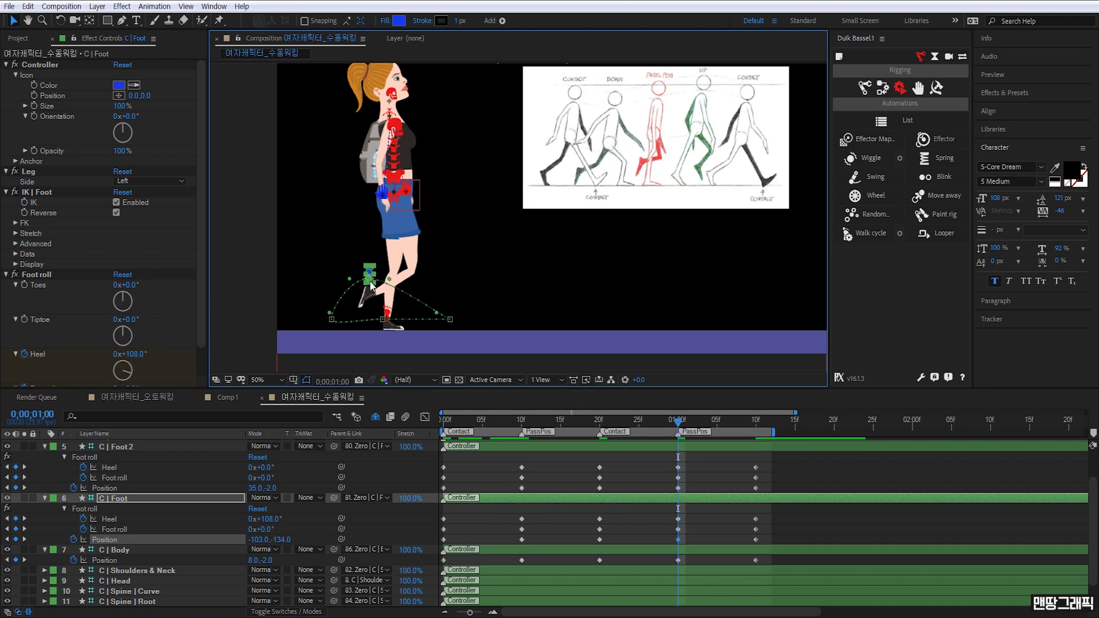
{"action": "left_click", "coordinate": [371, 275]}
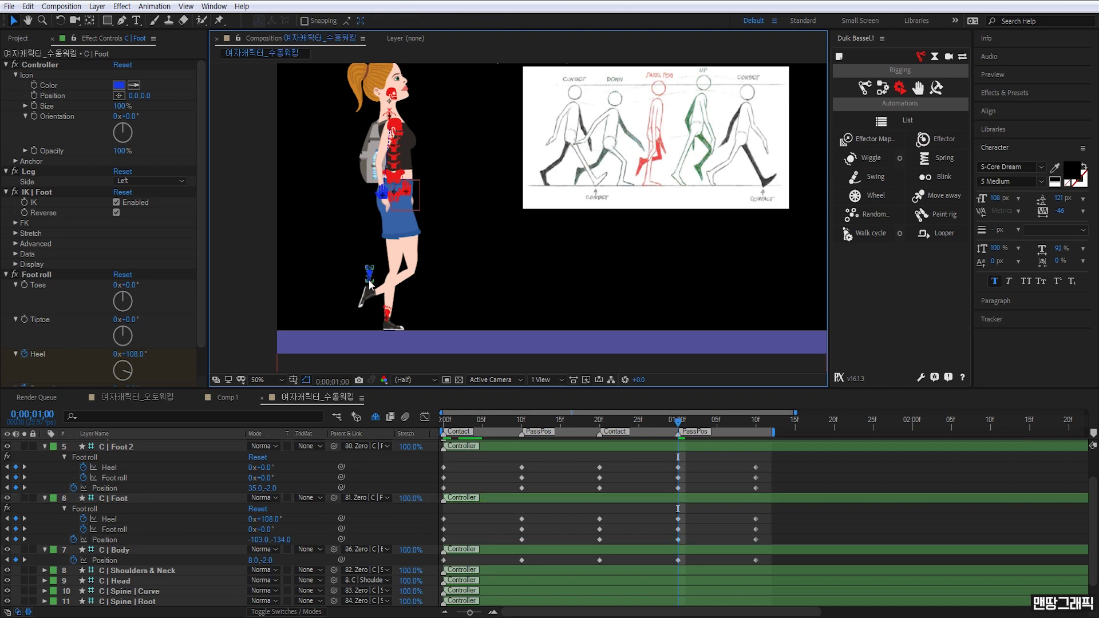
{"action": "left_click_drag", "start_coordinate": [370, 283], "coordinate": [369, 272]}
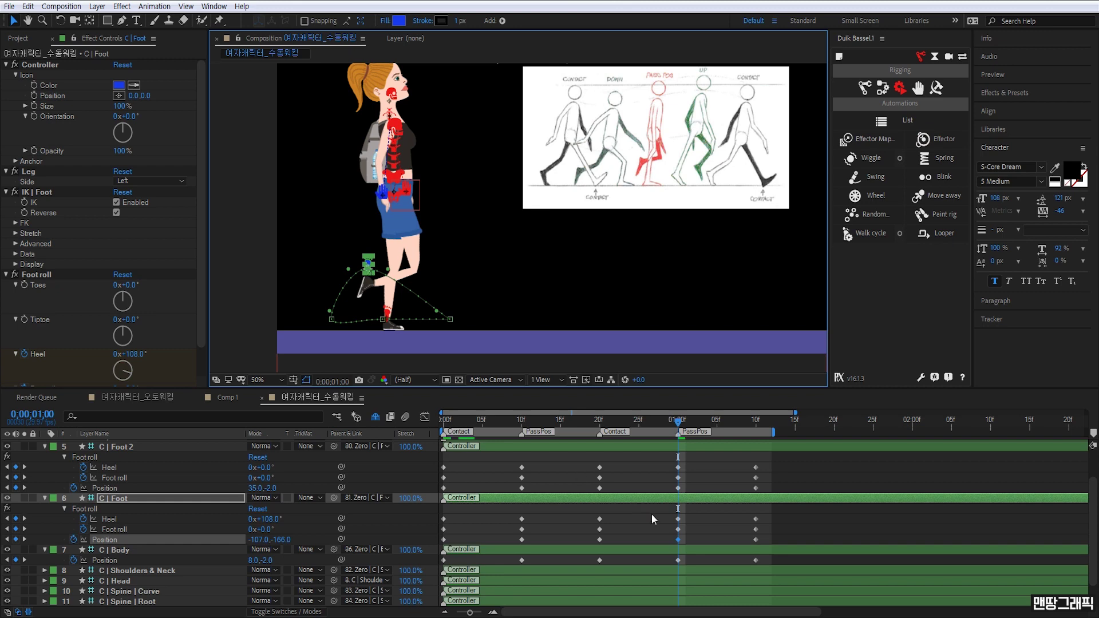
{"action": "left_click_drag", "start_coordinate": [681, 422], "coordinate": [771, 434]}
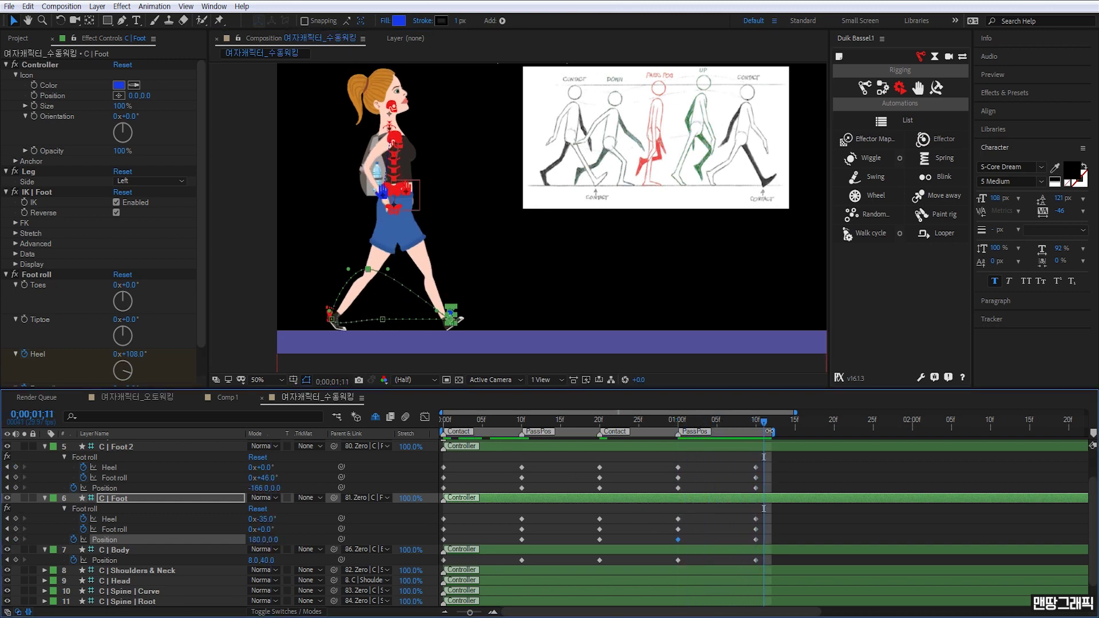
{"action": "left_click", "coordinate": [245, 266]}
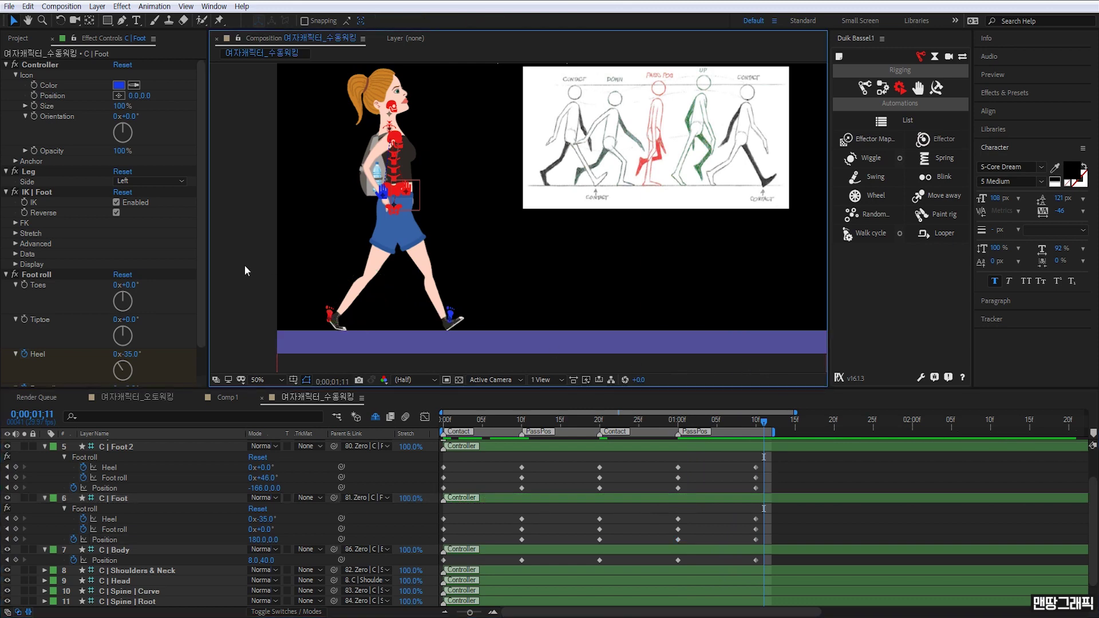
{"action": "key", "text": "space"}
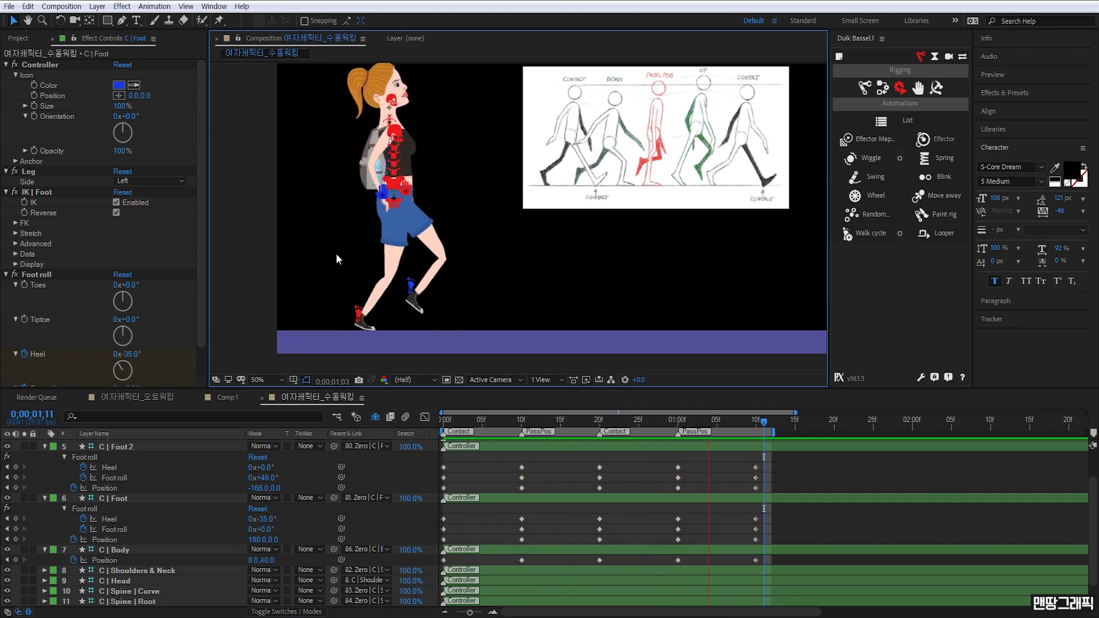
{"action": "key", "text": "space"}
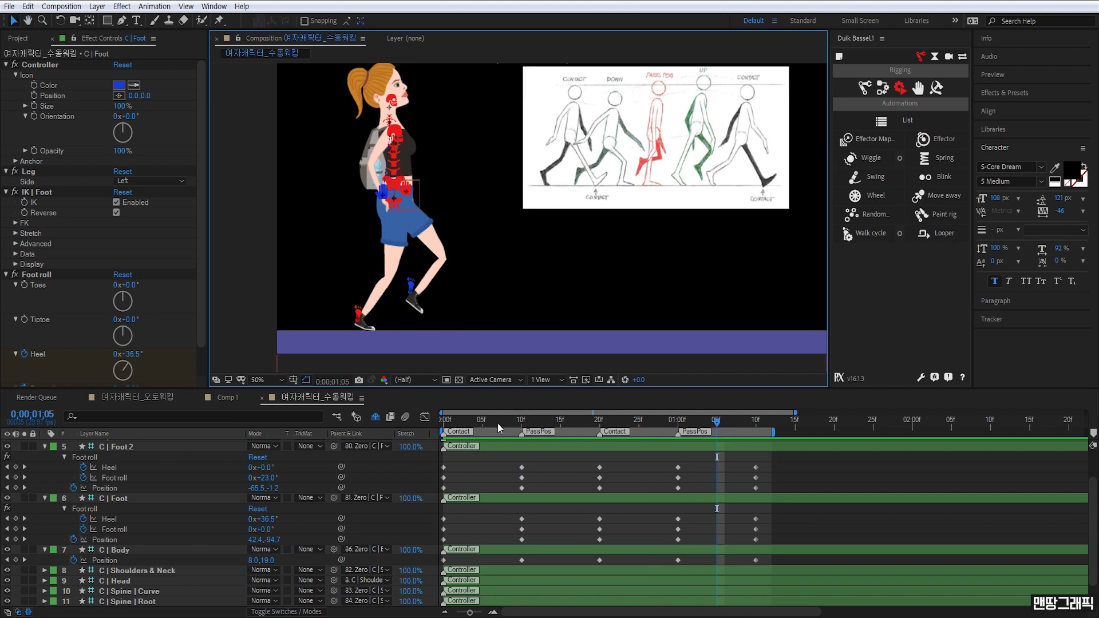
{"action": "key", "text": "space"}
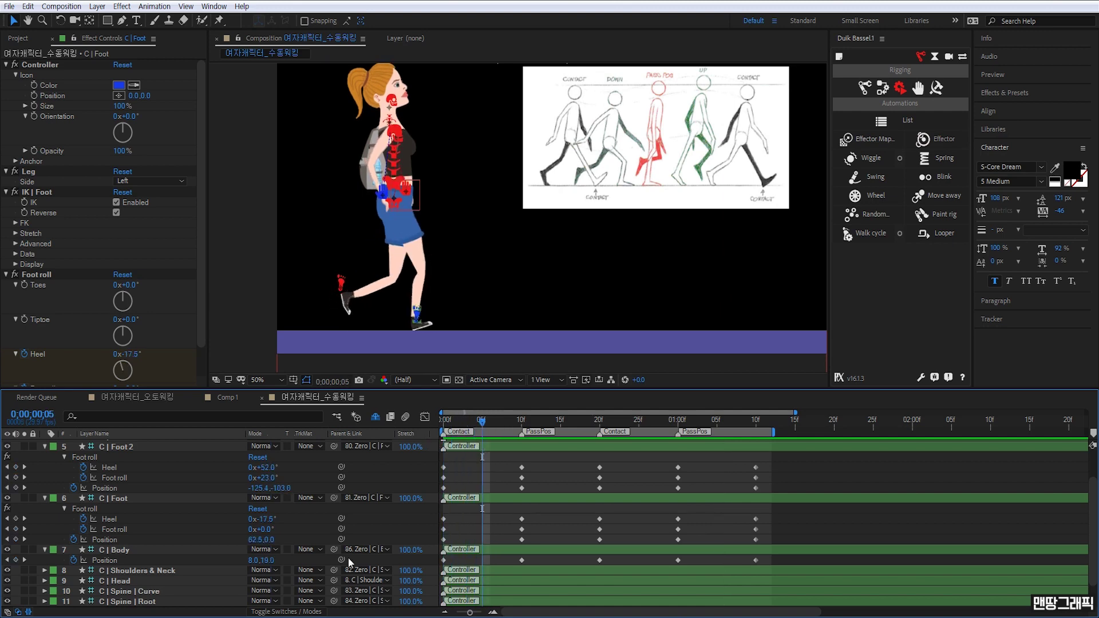
Add frame-5 keyframes to all foot controls and the body Position
{"action": "left_click", "coordinate": [16, 467]}
{"action": "left_click", "coordinate": [16, 477]}
{"action": "left_click", "coordinate": [15, 487]}
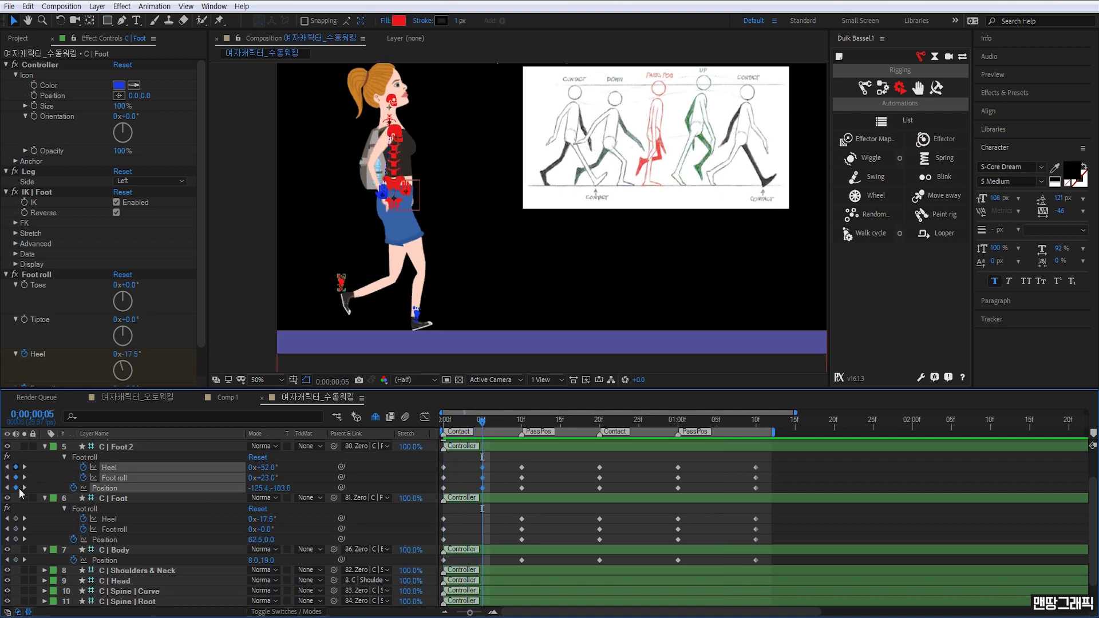
{"action": "left_click", "coordinate": [16, 519]}
{"action": "left_click", "coordinate": [16, 529]}
{"action": "left_click", "coordinate": [15, 539]}
{"action": "left_click", "coordinate": [16, 560]}
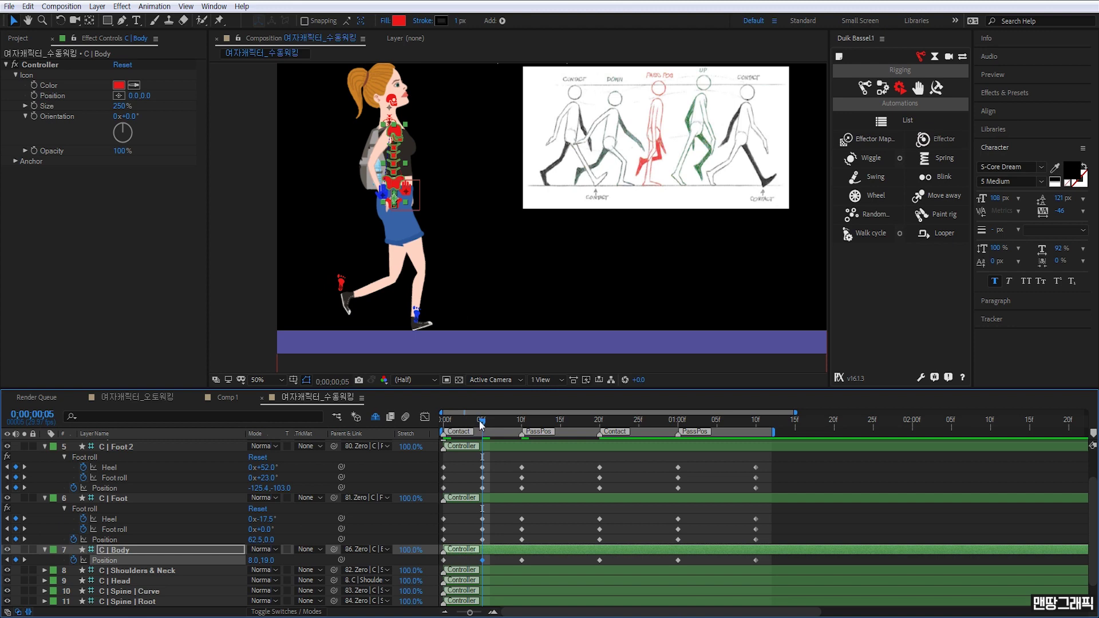
{"action": "mouse_move", "coordinate": [481, 423]}
{"action": "left_mouse_down"}
{"action": "mouse_move", "coordinate": [452, 435]}
{"action": "mouse_move", "coordinate": [479, 435]}
{"action": "left_mouse_up"}
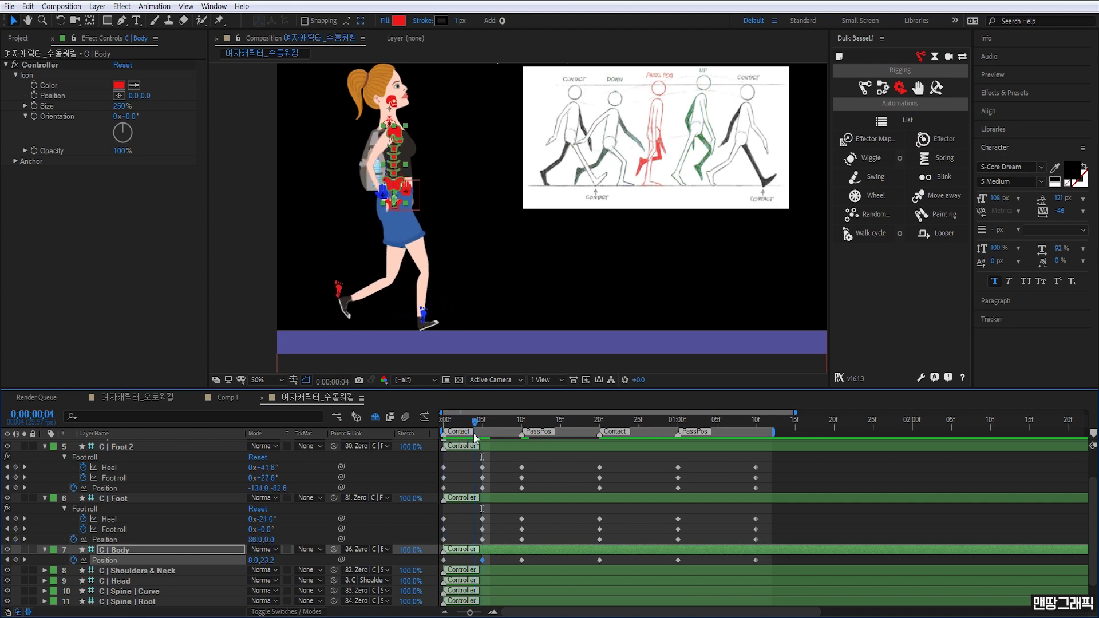
Set C | Foot's Heel to 0° at frame 5
{"action": "left_click", "coordinate": [416, 313]}
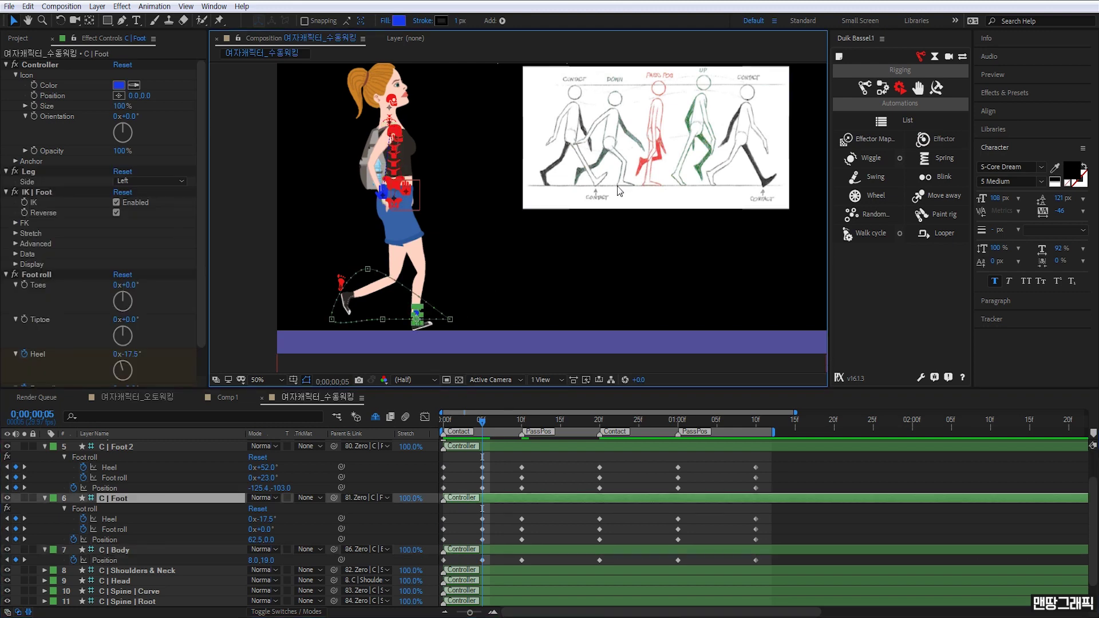
{"action": "scroll", "coordinate": [201, 318], "scroll_direction": "down", "scroll_amount": 1}
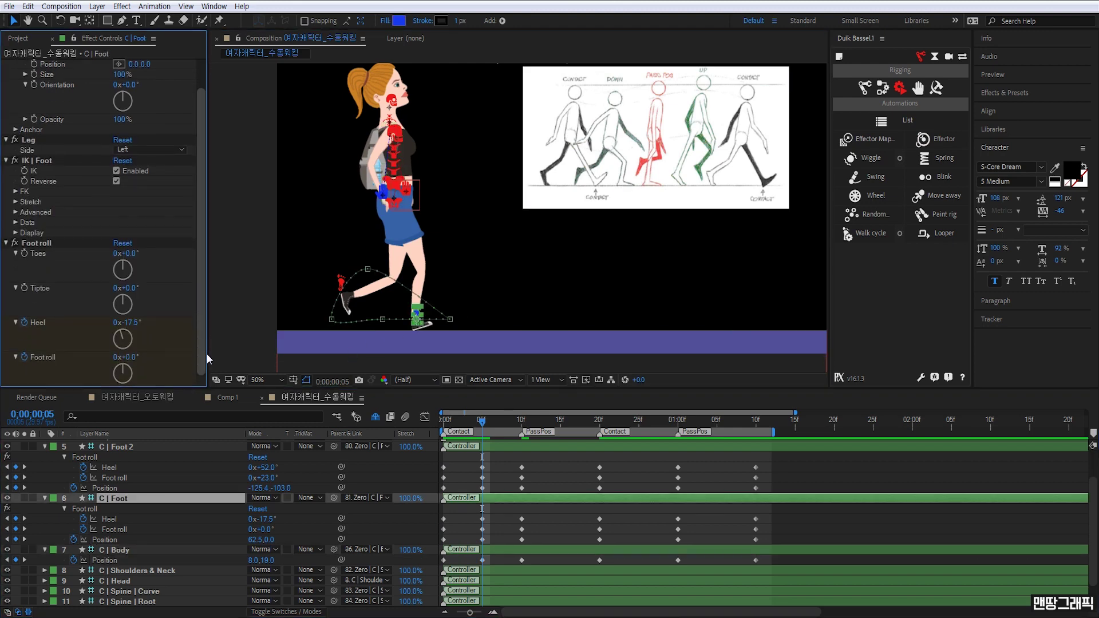
{"action": "left_click", "coordinate": [133, 323]}
{"action": "type", "text": "0"}
{"action": "key", "text": "Return"}
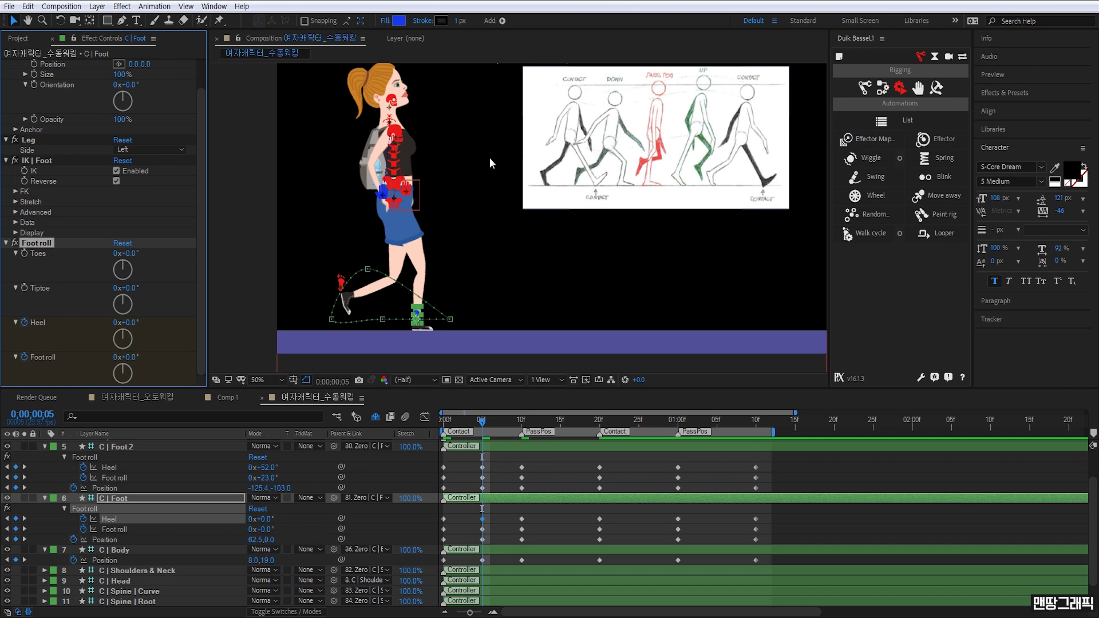
Lower the body controller to Position 8.0, 50.0 for the down pose
{"action": "left_click", "coordinate": [395, 154]}
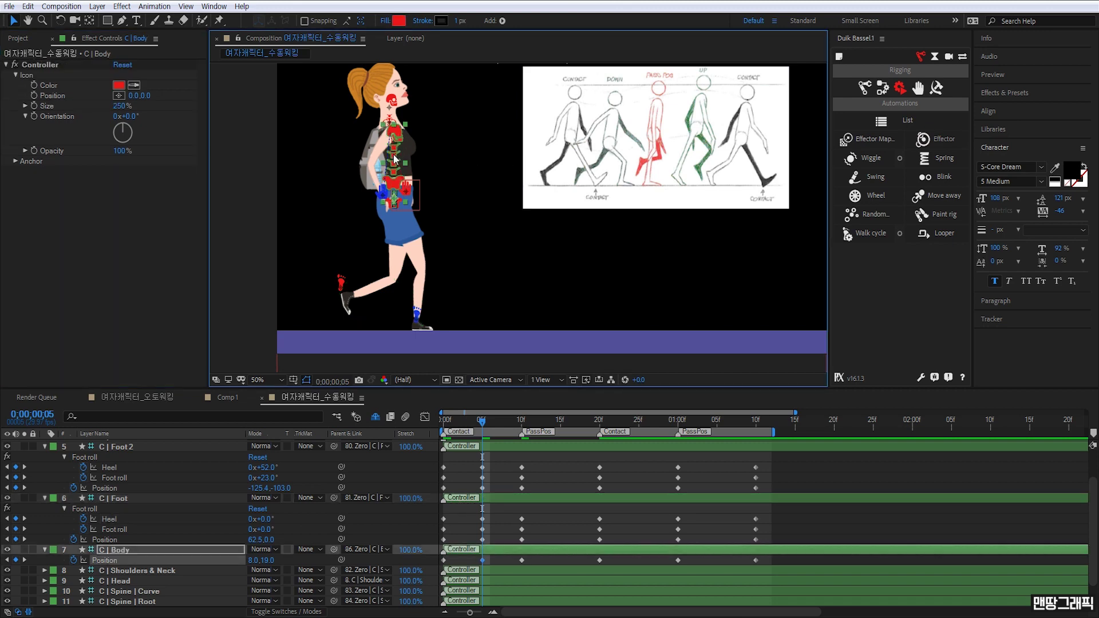
{"action": "left_click_drag", "start_coordinate": [395, 159], "coordinate": [395, 169]}
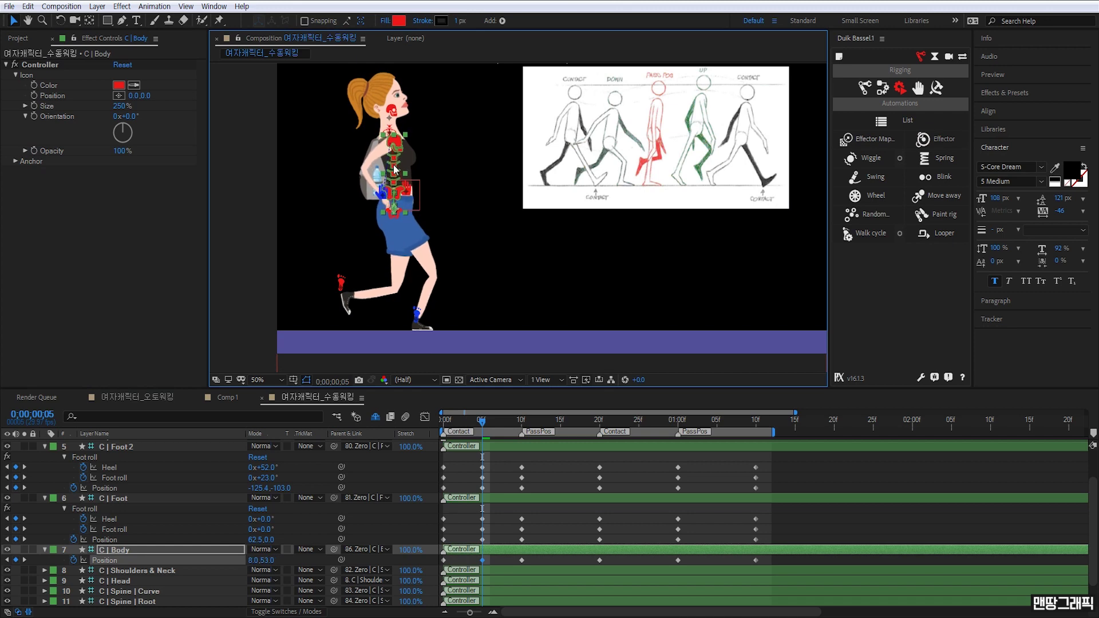
{"action": "left_click_drag", "start_coordinate": [266, 561], "coordinate": [289, 554]}
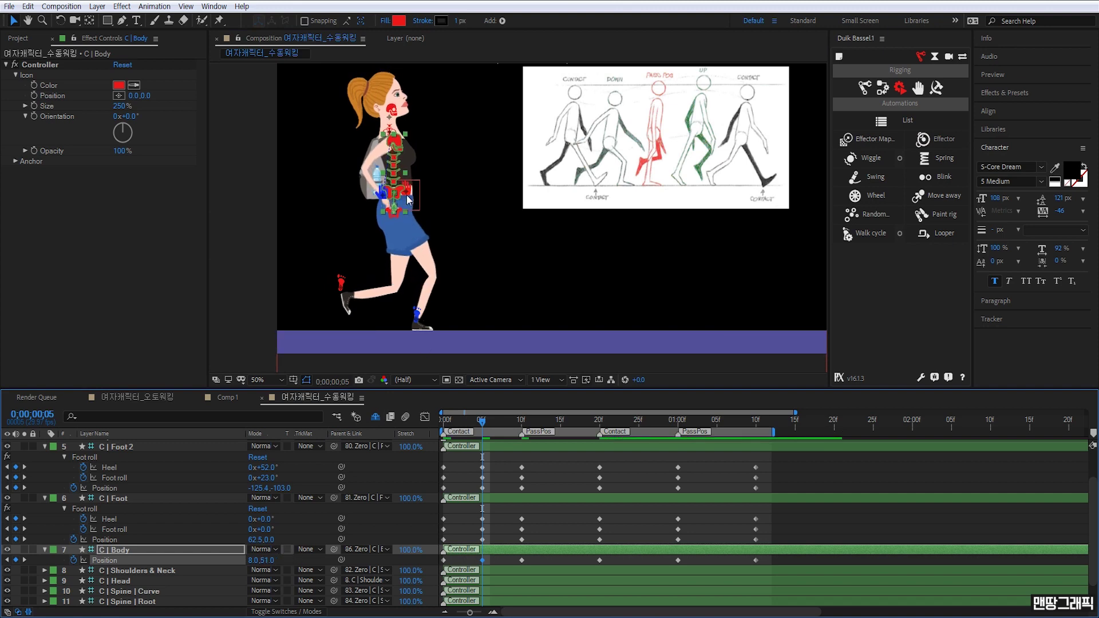
{"action": "left_click_drag", "start_coordinate": [482, 424], "coordinate": [475, 437]}
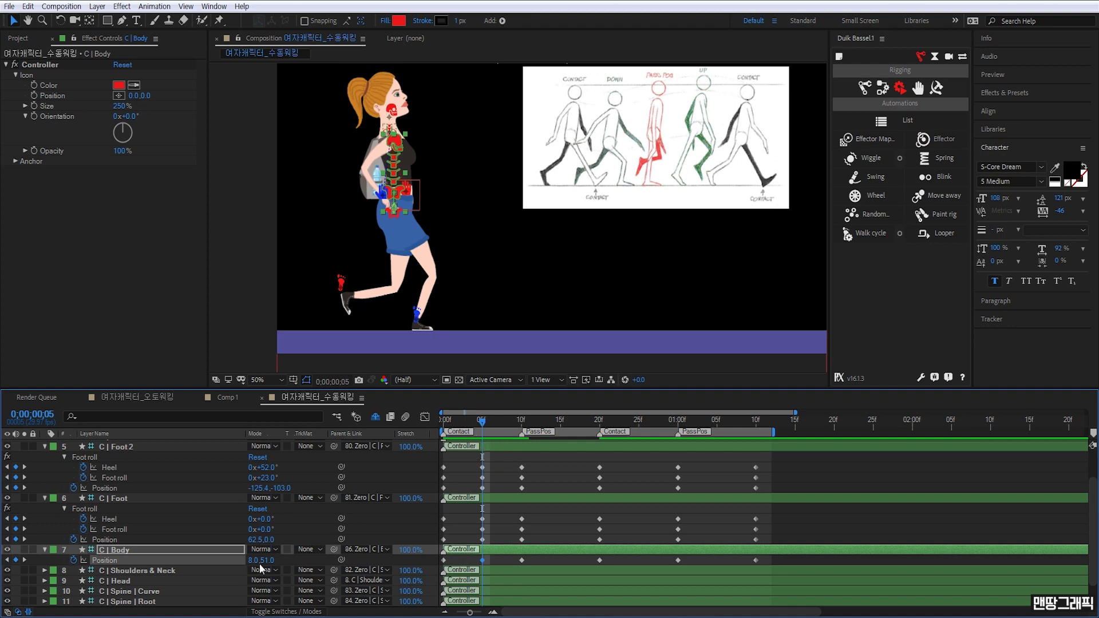
{"action": "left_click_drag", "start_coordinate": [267, 560], "coordinate": [263, 563]}
Set C | Foot 2's Foot roll to 0° and Heel to about 105°, then scrub to review
{"action": "left_click", "coordinate": [340, 282]}
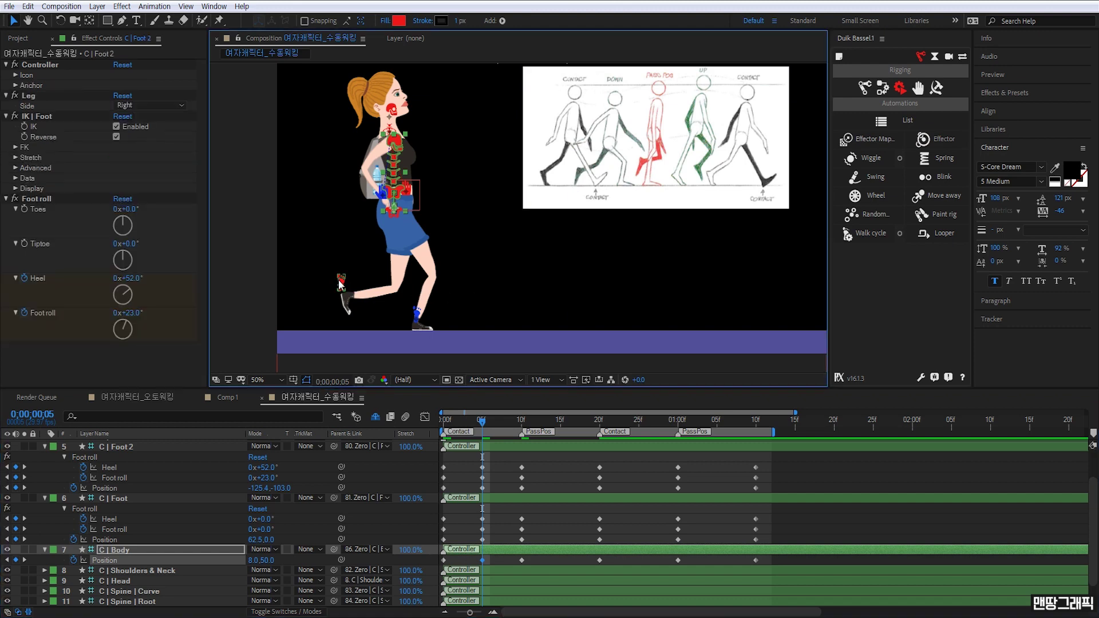
{"action": "left_click", "coordinate": [137, 312]}
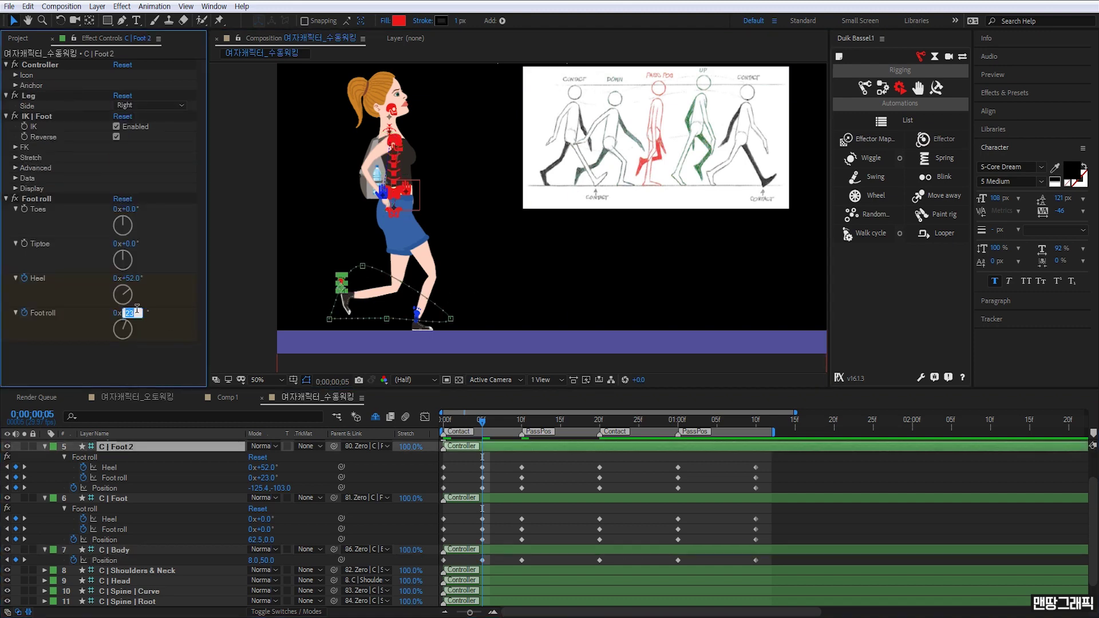
{"action": "type", "text": "0"}
{"action": "key", "text": "Return"}
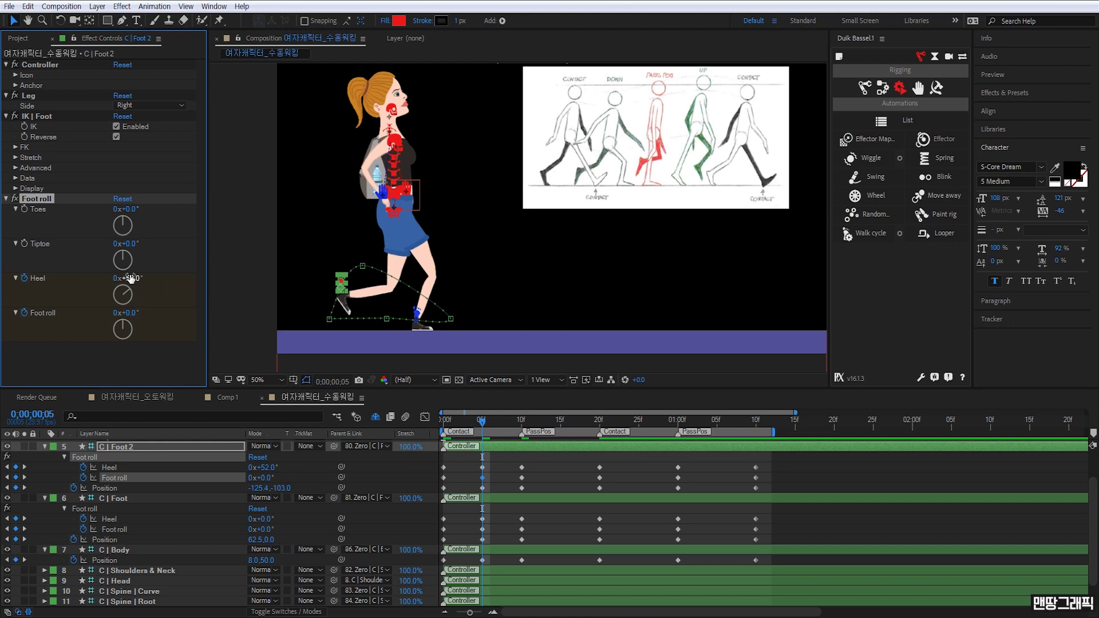
{"action": "left_click_drag", "start_coordinate": [131, 279], "coordinate": [165, 281]}
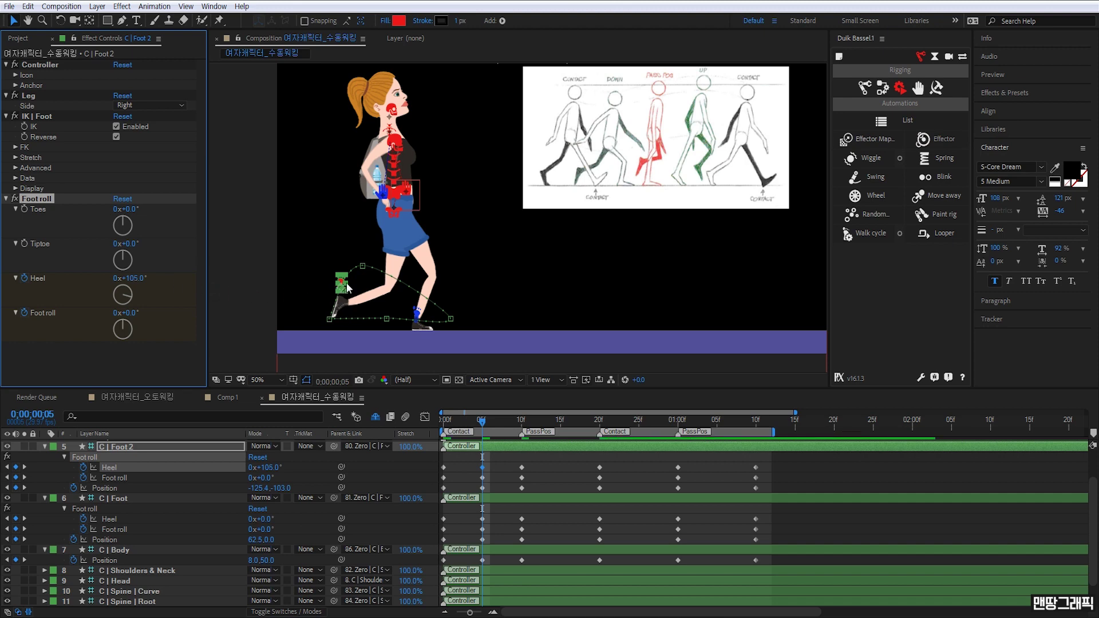
{"action": "mouse_move", "coordinate": [482, 422]}
{"action": "left_mouse_down"}
{"action": "mouse_move", "coordinate": [430, 426]}
{"action": "mouse_move", "coordinate": [541, 434]}
{"action": "left_mouse_up"}
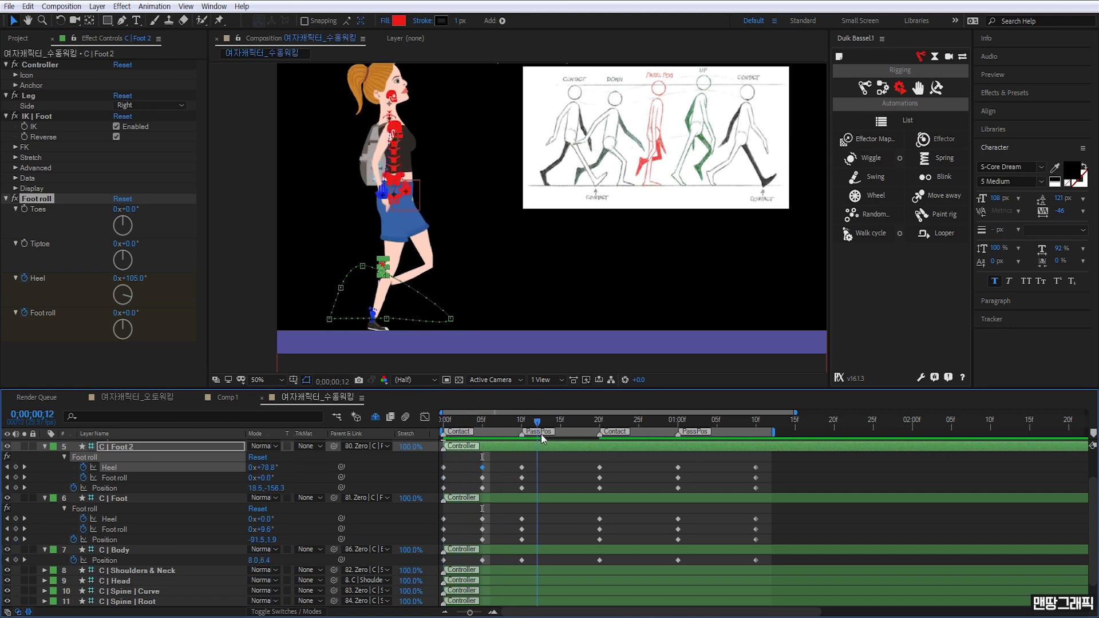
{"action": "mouse_move", "coordinate": [541, 434]}
{"action": "left_mouse_down"}
{"action": "mouse_move", "coordinate": [523, 444]}
{"action": "mouse_move", "coordinate": [560, 442]}
{"action": "left_mouse_up"}
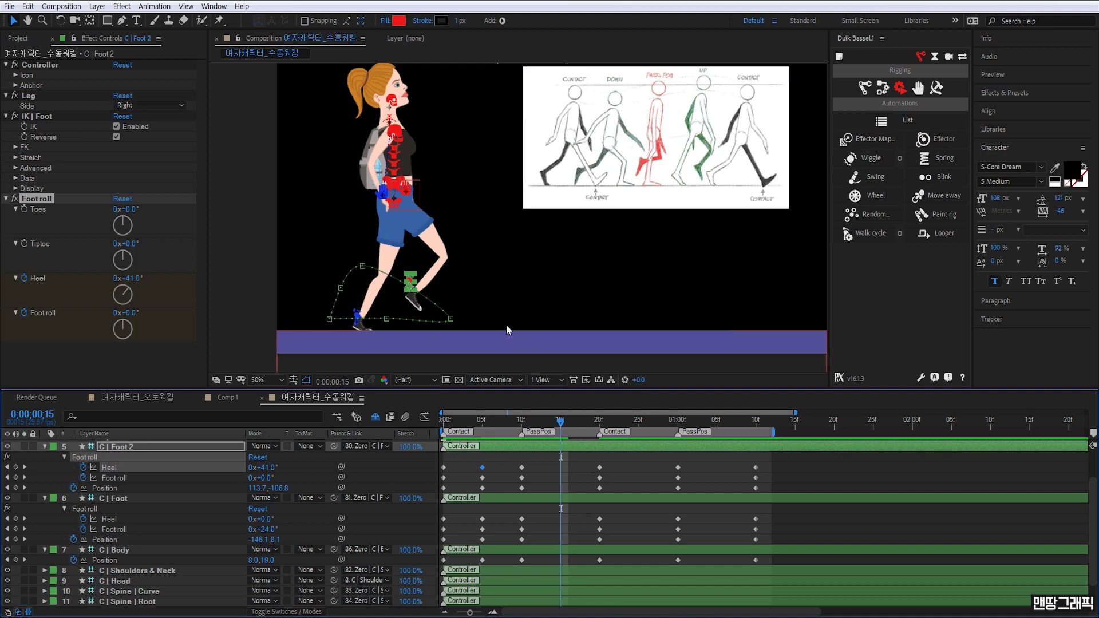
Raise the body controller at frame 15 to Position 6.0, -3.0
{"action": "left_click", "coordinate": [401, 151]}
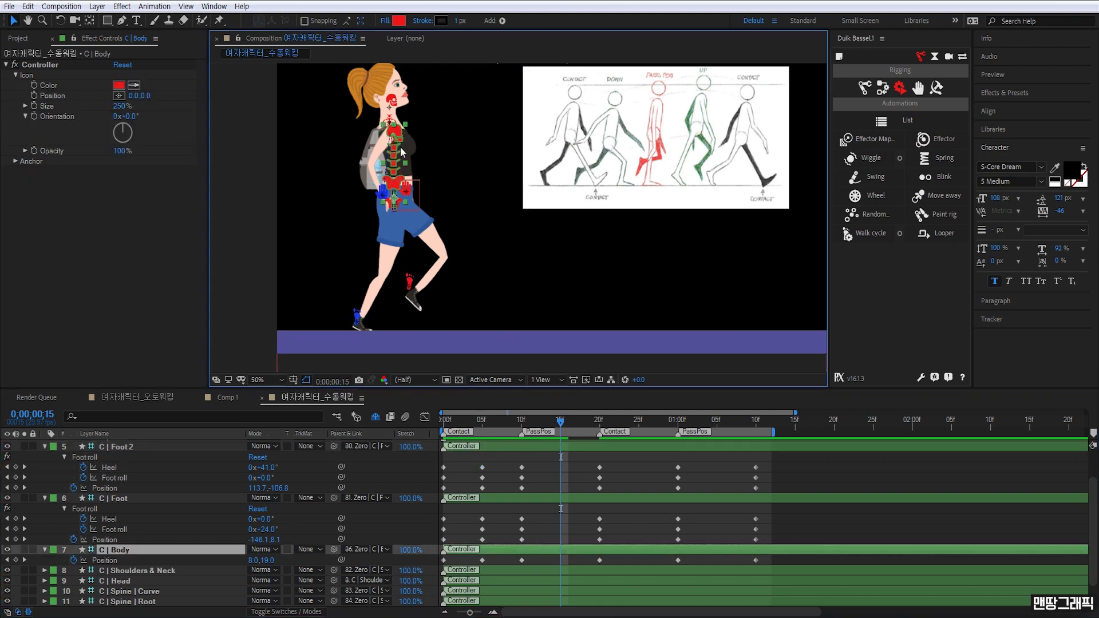
{"action": "left_click_drag", "start_coordinate": [394, 145], "coordinate": [395, 139]}
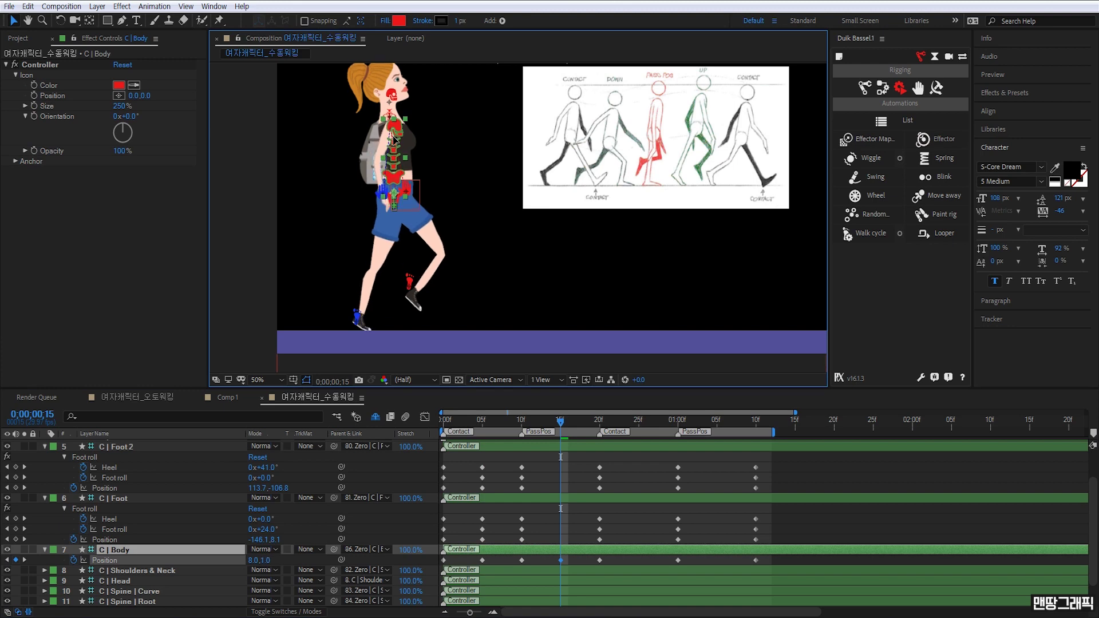
{"action": "left_click_drag", "start_coordinate": [393, 136], "coordinate": [392, 153]}
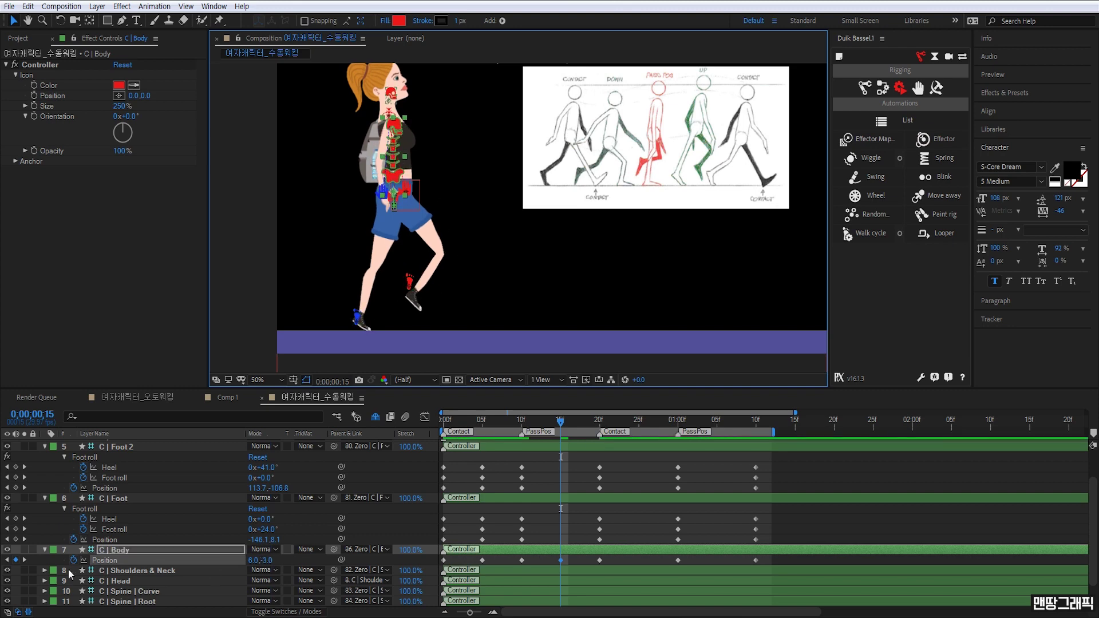
Key the foot properties at frame 15 and lift C | Foot 2 to 137.7, -130.8
{"action": "left_click", "coordinate": [15, 467]}
{"action": "left_click", "coordinate": [15, 478]}
{"action": "left_click", "coordinate": [15, 488]}
{"action": "left_click", "coordinate": [15, 519]}
{"action": "left_click", "coordinate": [15, 529]}
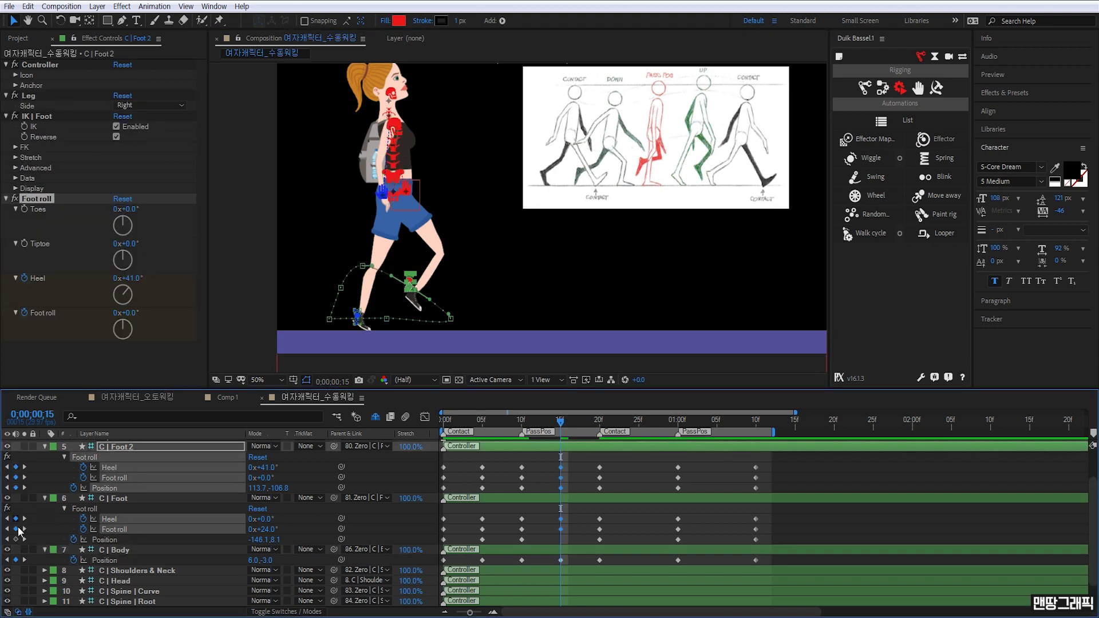
{"action": "left_click", "coordinate": [16, 539]}
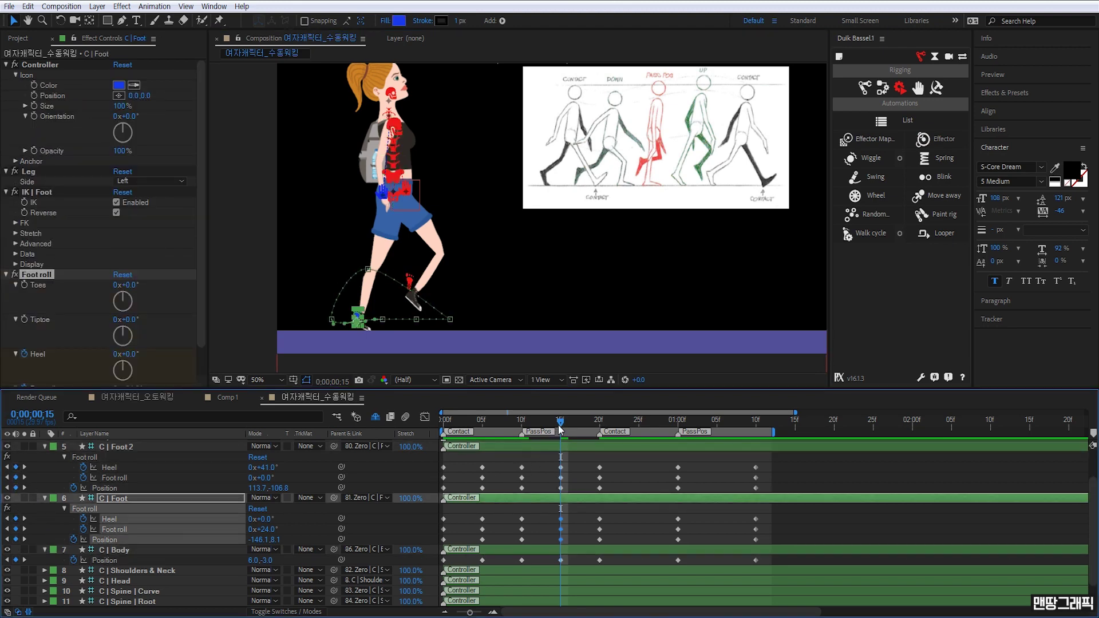
{"action": "mouse_move", "coordinate": [561, 423]}
{"action": "left_mouse_down"}
{"action": "mouse_move", "coordinate": [443, 452]}
{"action": "mouse_move", "coordinate": [555, 457]}
{"action": "mouse_move", "coordinate": [533, 483]}
{"action": "mouse_move", "coordinate": [560, 486]}
{"action": "left_mouse_up"}
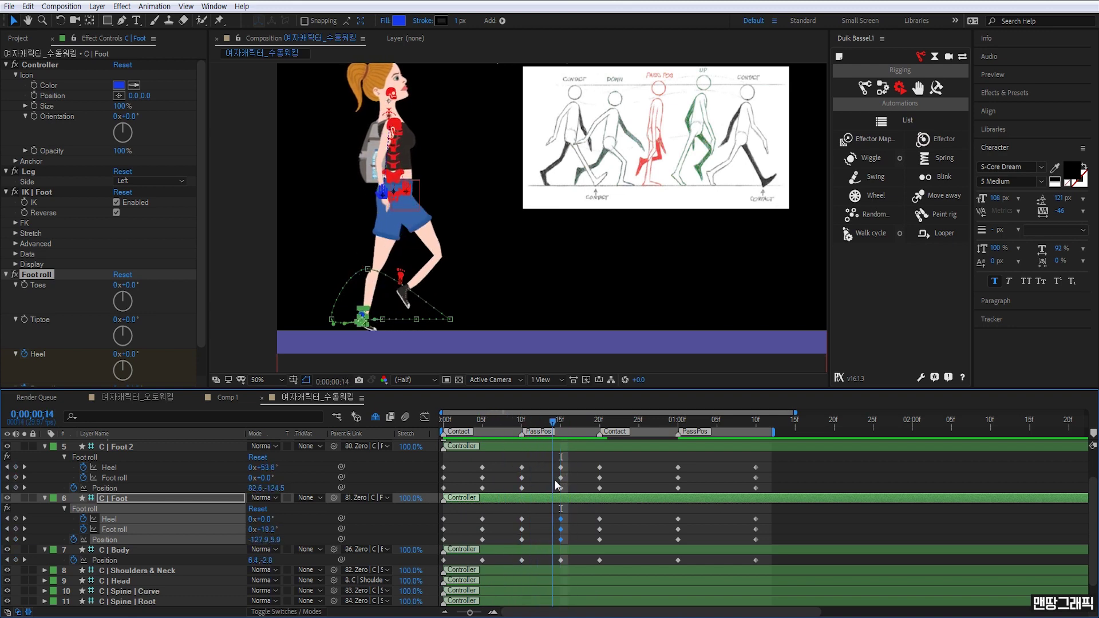
{"action": "left_click_drag", "start_coordinate": [416, 289], "coordinate": [418, 277]}
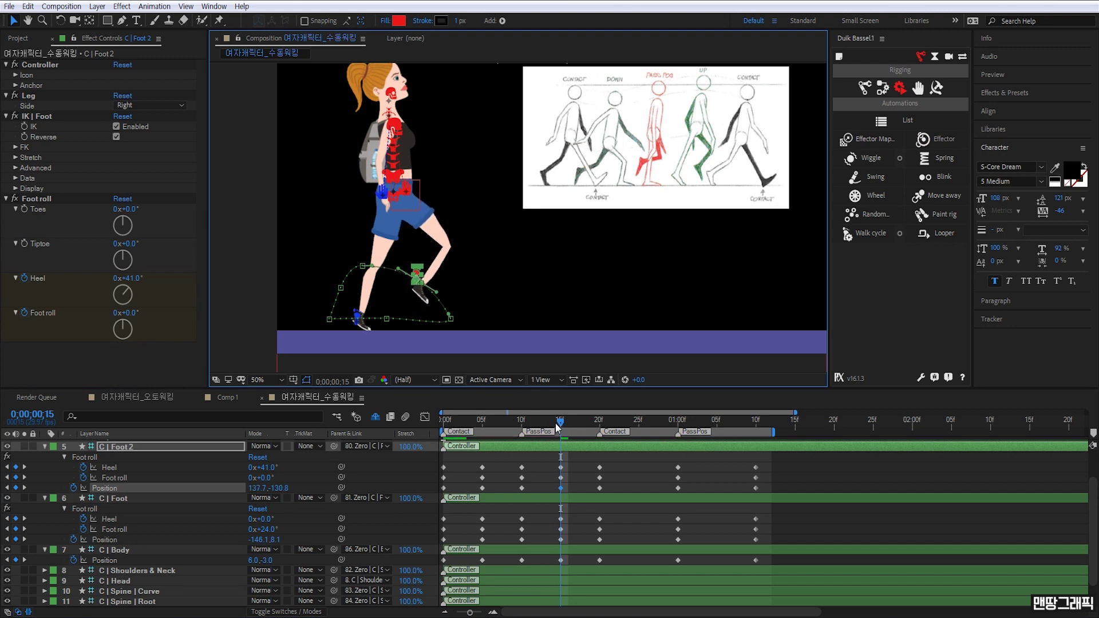
{"action": "left_click_drag", "start_coordinate": [561, 422], "coordinate": [421, 447]}
Preview the walk, then drag a new composition marker onto frame 5
{"action": "left_click", "coordinate": [488, 455]}
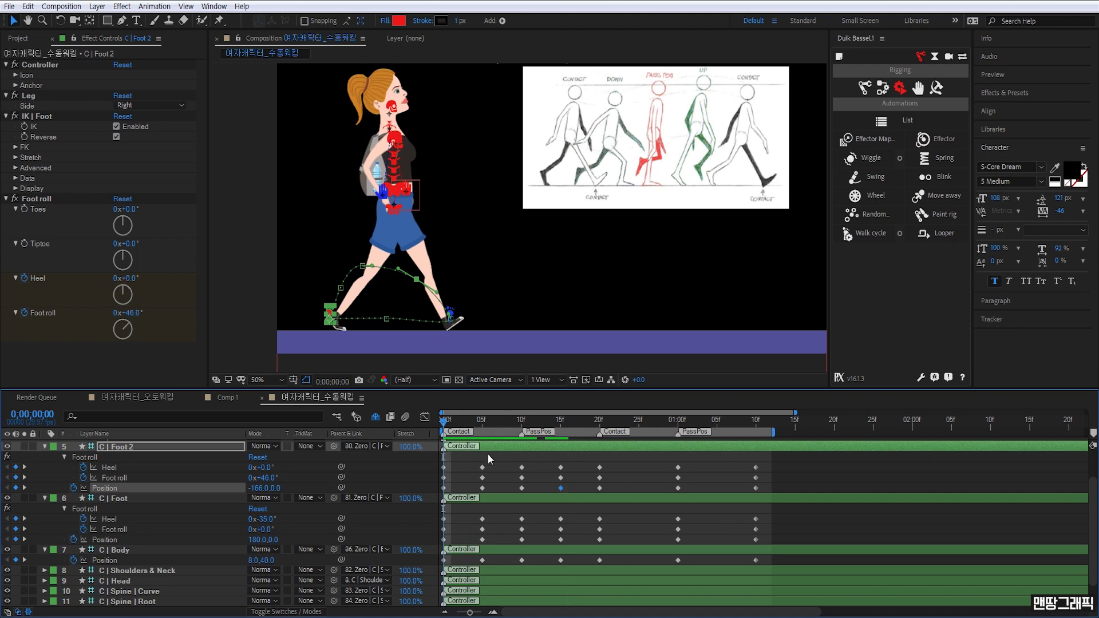
{"action": "key", "text": "space"}
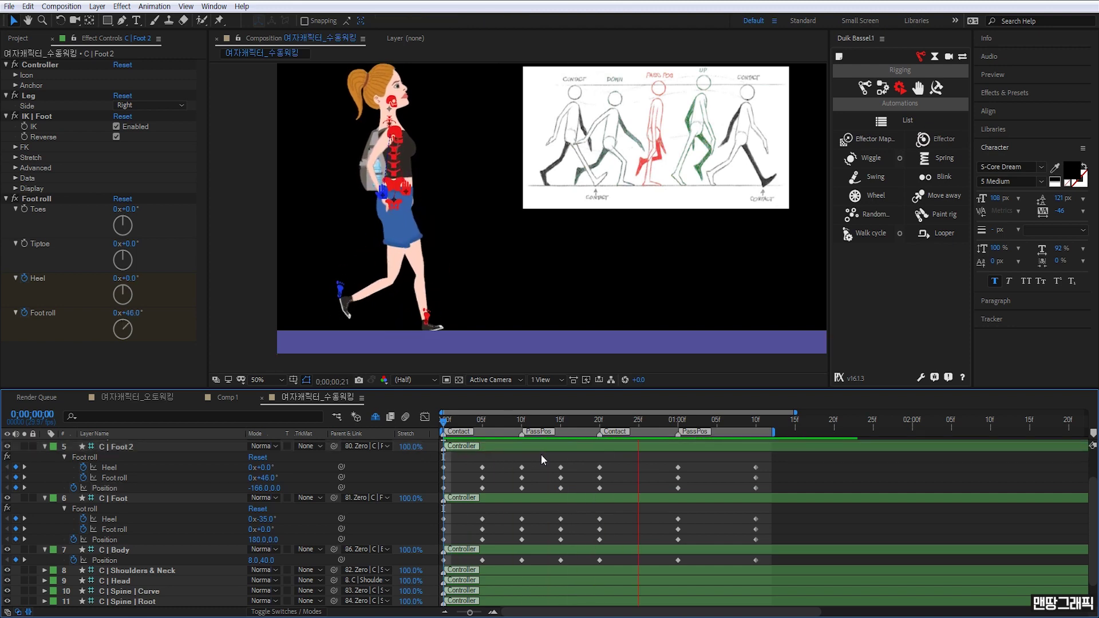
{"action": "left_click", "coordinate": [599, 436]}
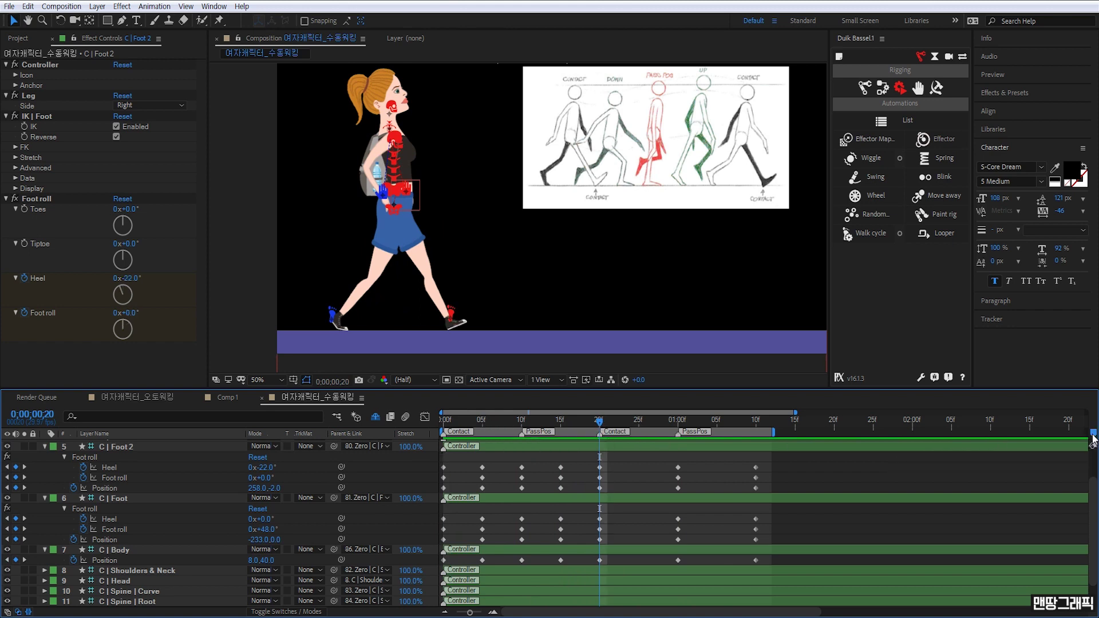
{"action": "left_click_drag", "start_coordinate": [1093, 439], "coordinate": [485, 476]}
Label the frame-5 marker Down and add a frame-15 marker labelled Up
{"action": "double_click", "coordinate": [482, 433]}
{"action": "type", "text": "Down"}
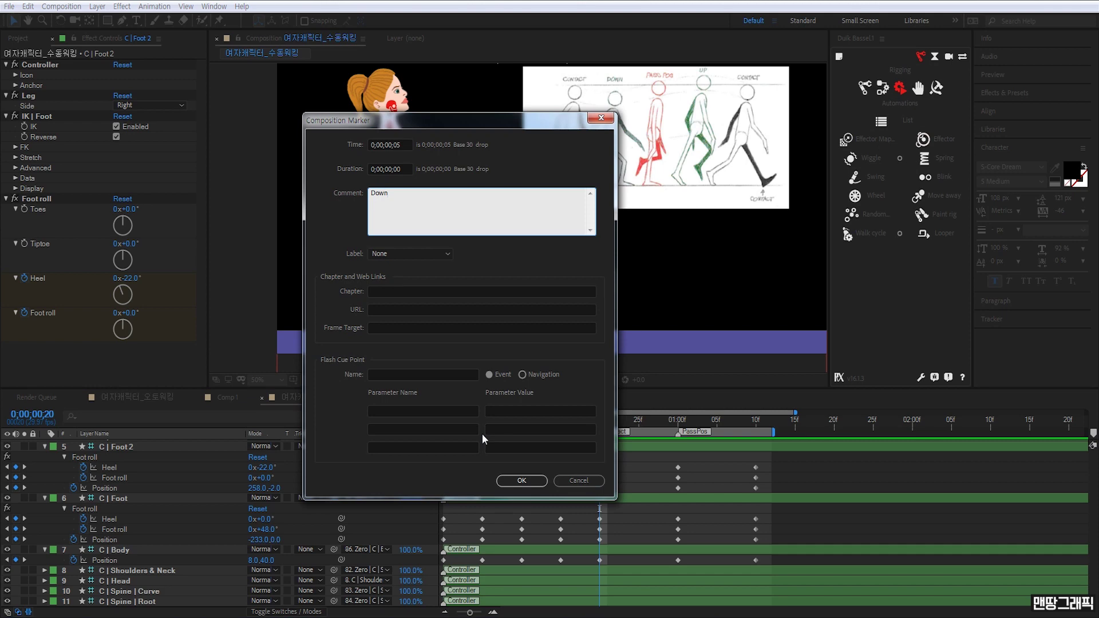
{"action": "left_click", "coordinate": [521, 480]}
{"action": "left_click_drag", "start_coordinate": [497, 424], "coordinate": [561, 424]}
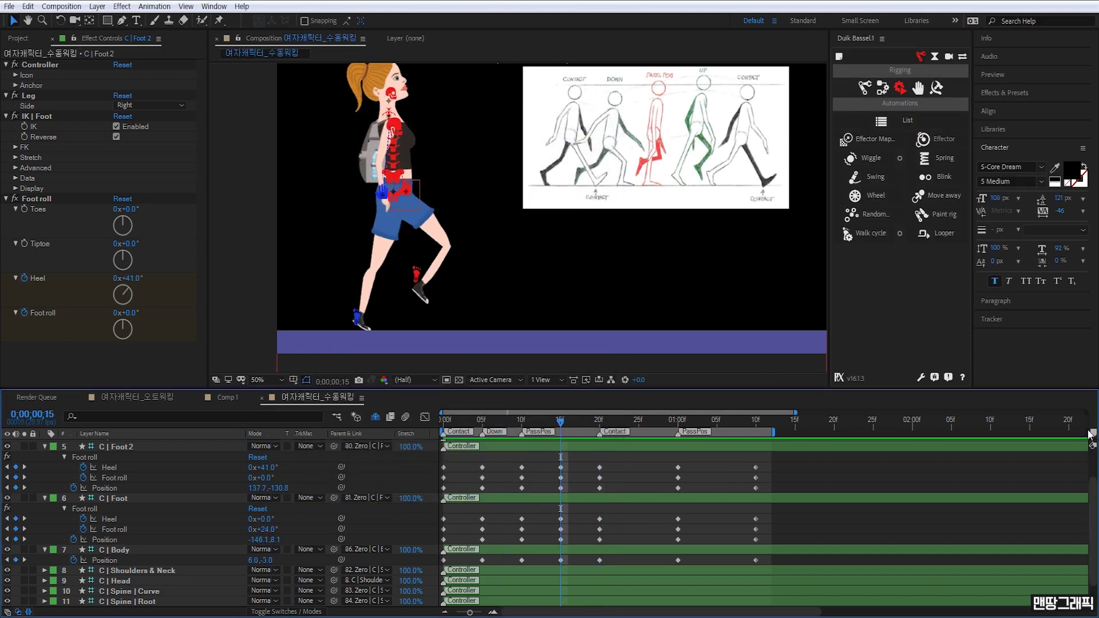
{"action": "left_click_drag", "start_coordinate": [1093, 438], "coordinate": [562, 432]}
{"action": "double_click", "coordinate": [562, 433]}
{"action": "type", "text": "Up"}
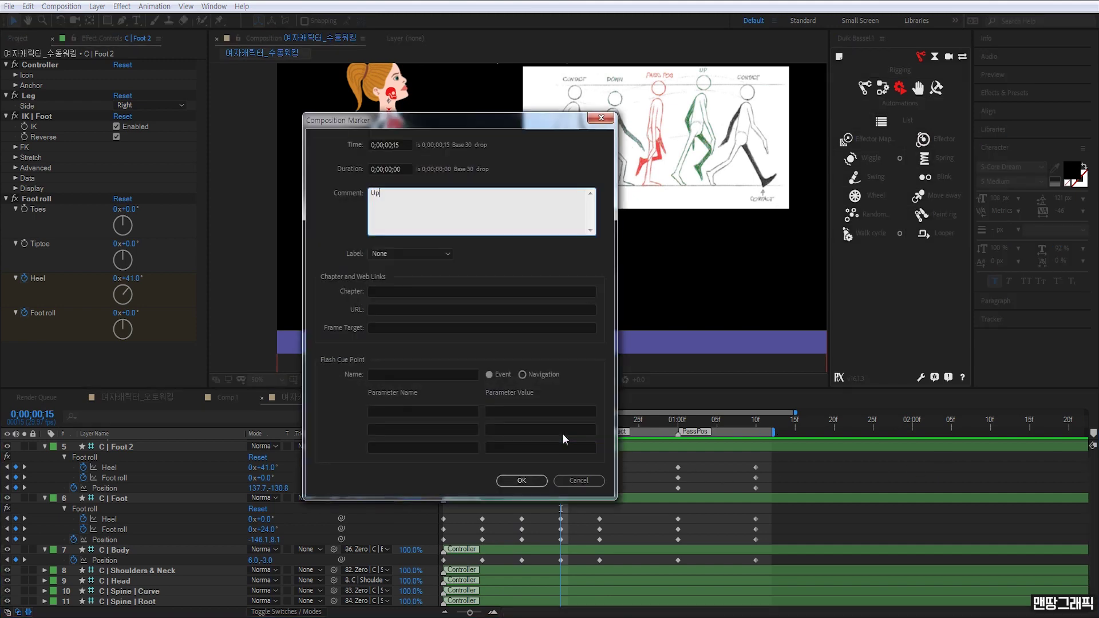
{"action": "left_click", "coordinate": [528, 483]}
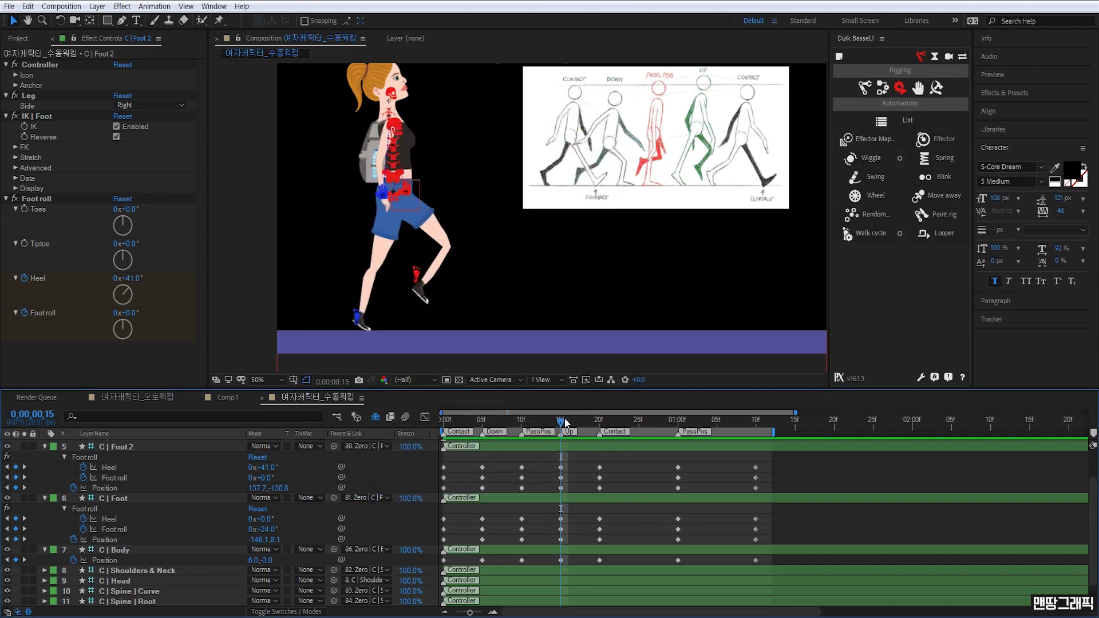
Add a Down marker at 25f and label the 1;05 marker Up
{"action": "left_click_drag", "start_coordinate": [565, 422], "coordinate": [638, 423]}
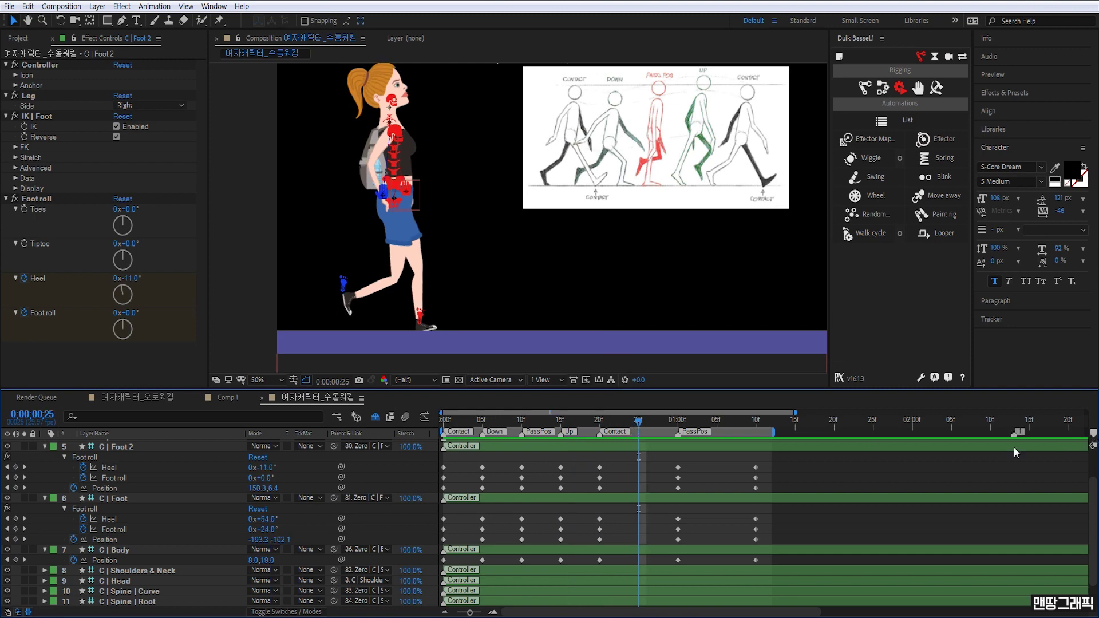
{"action": "left_click_drag", "start_coordinate": [1093, 434], "coordinate": [647, 433]}
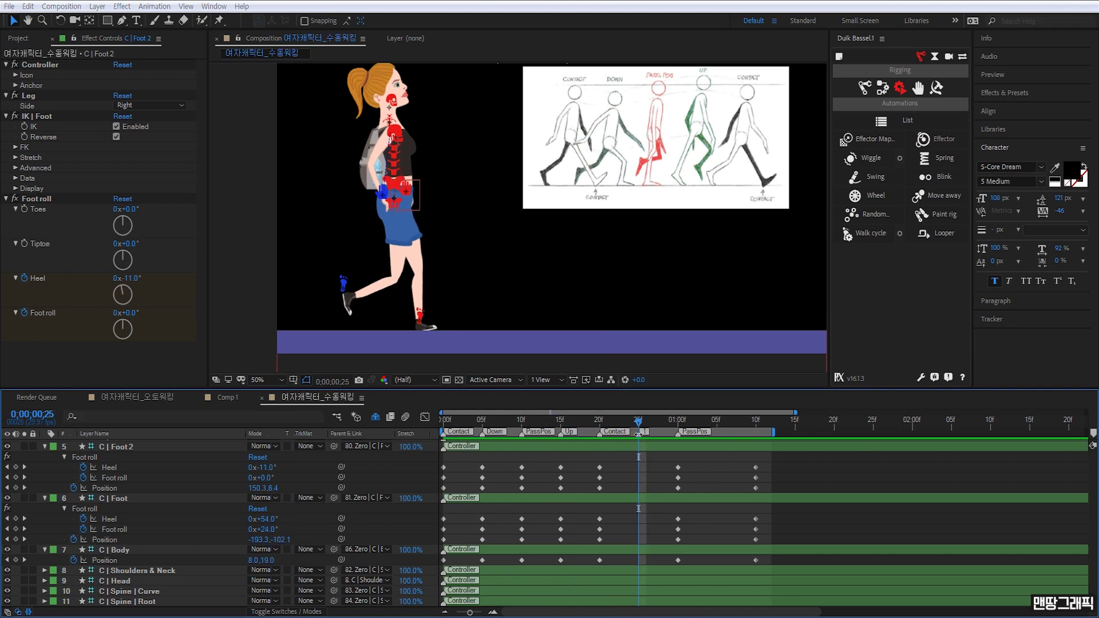
{"action": "double_click", "coordinate": [638, 434]}
{"action": "type", "text": "Down"}
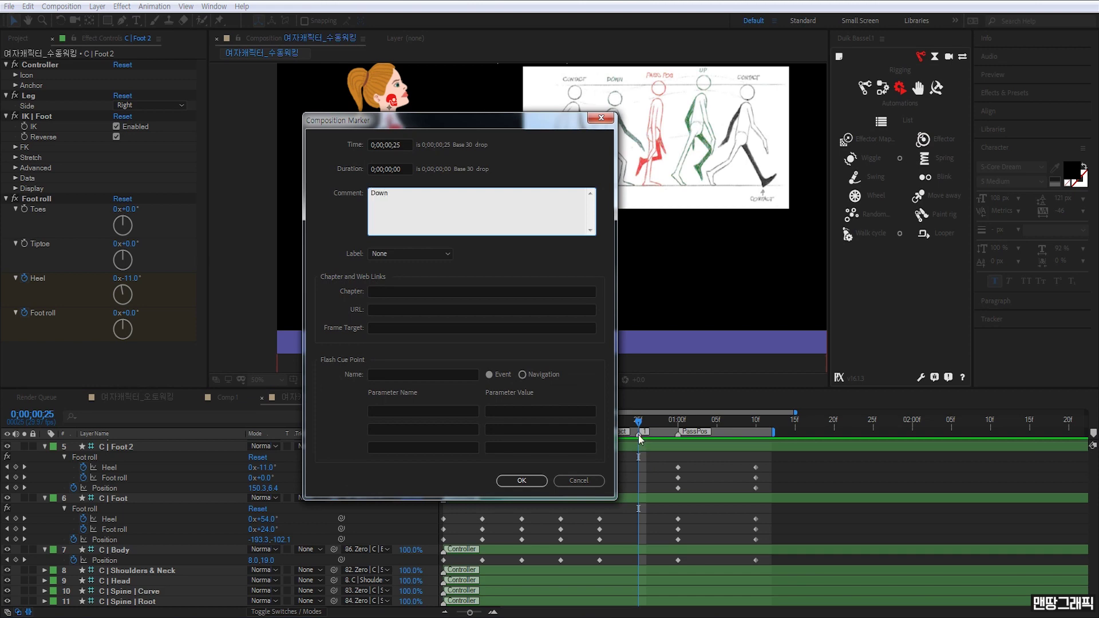
{"action": "left_click", "coordinate": [527, 485]}
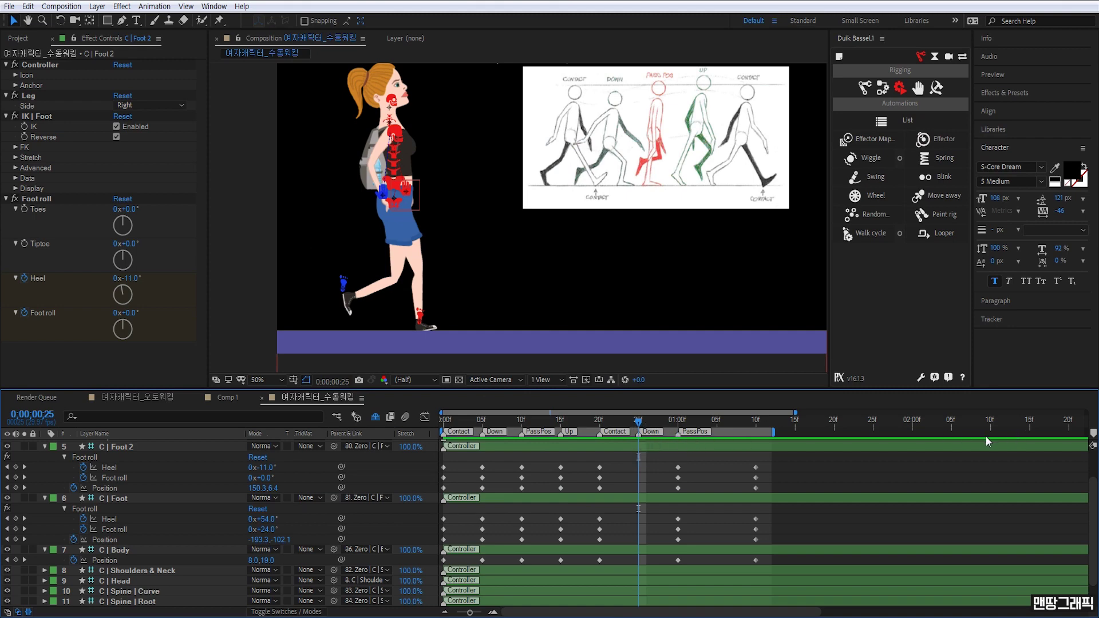
{"action": "left_click_drag", "start_coordinate": [638, 423], "coordinate": [716, 423]}
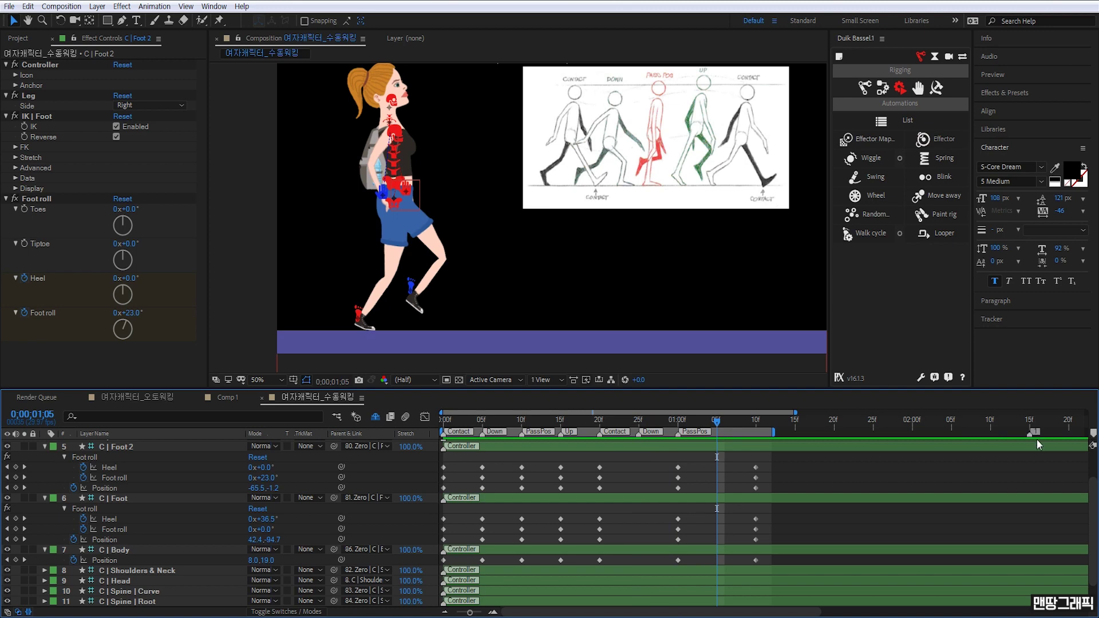
{"action": "double_click", "coordinate": [716, 435]}
{"action": "type", "text": "Up"}
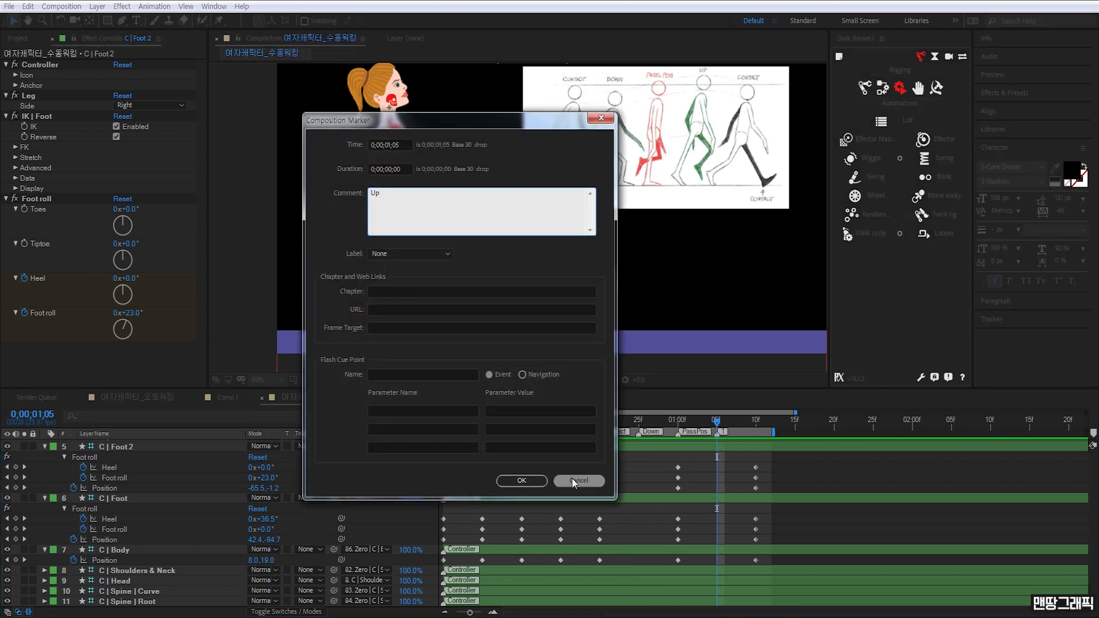
{"action": "left_click", "coordinate": [523, 482]}
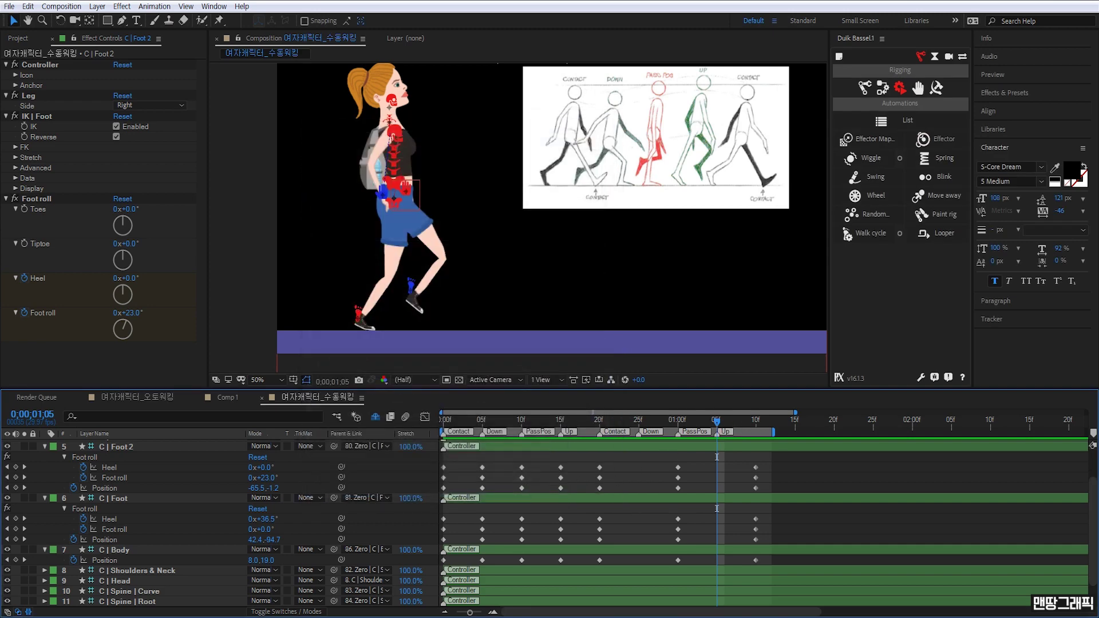
Move the last marker to 1;10 and name it Contact, then return to 25f
{"action": "left_click_drag", "start_coordinate": [862, 465], "coordinate": [760, 477]}
{"action": "double_click", "coordinate": [757, 436]}
{"action": "type", "text": "Contact"}
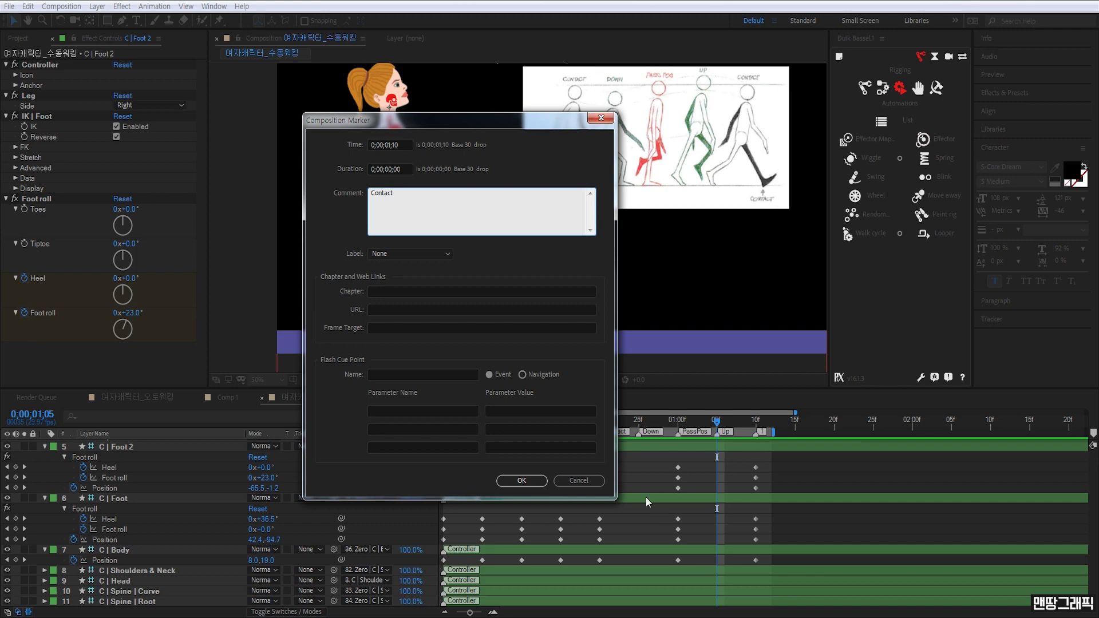
{"action": "left_click", "coordinate": [522, 481]}
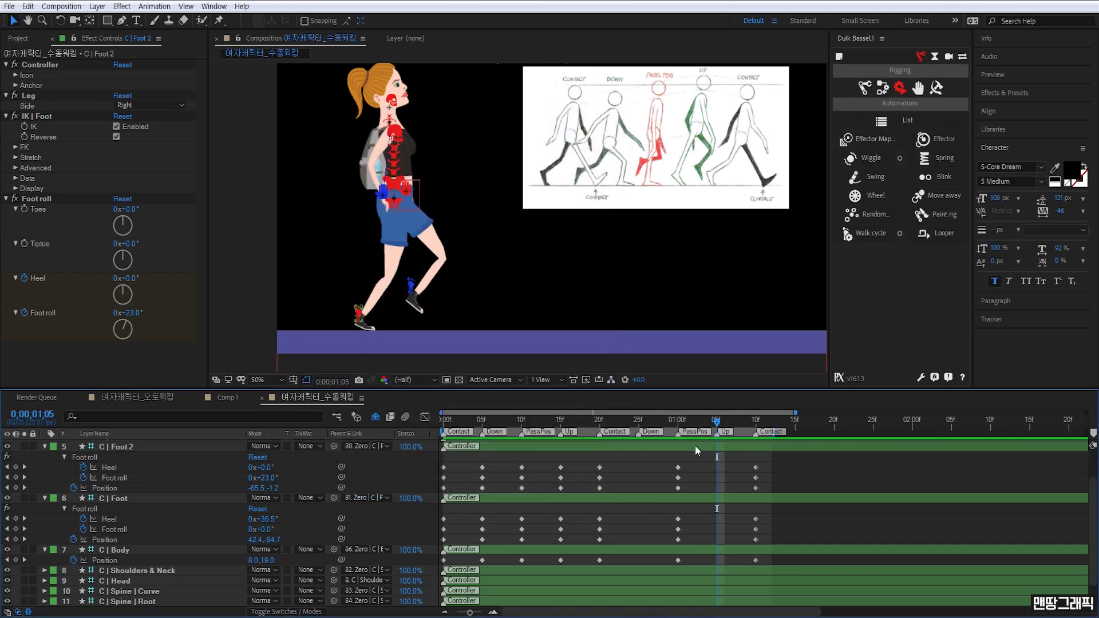
{"action": "left_click", "coordinate": [639, 424]}
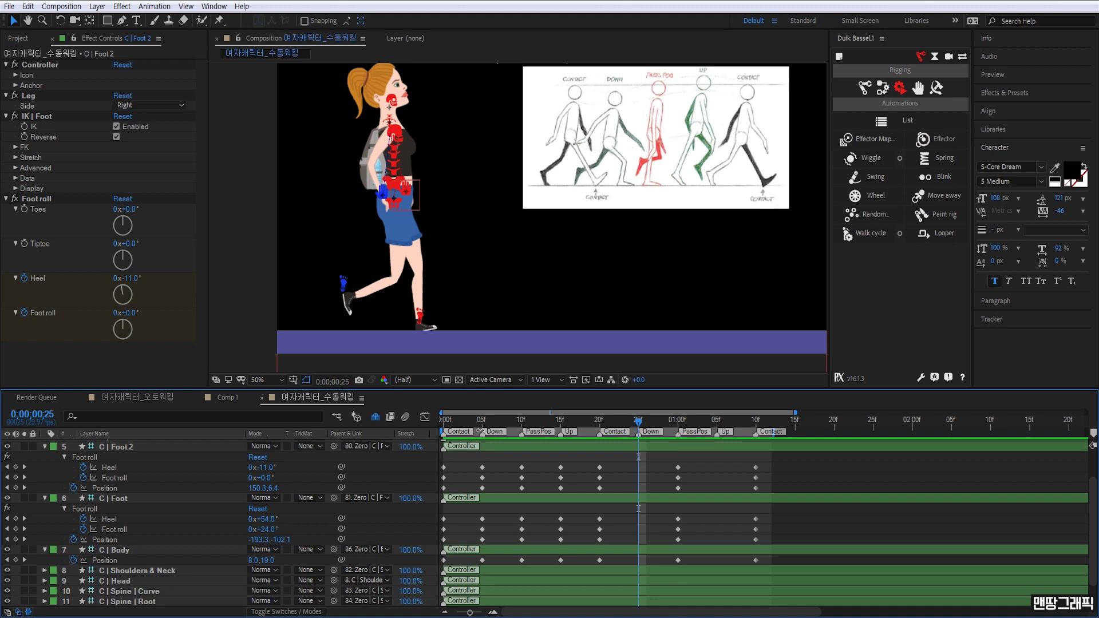
Lower the body with a new C | Body Position keyframe at 25f
{"action": "left_click", "coordinate": [481, 531]}
{"action": "left_click", "coordinate": [483, 559]}
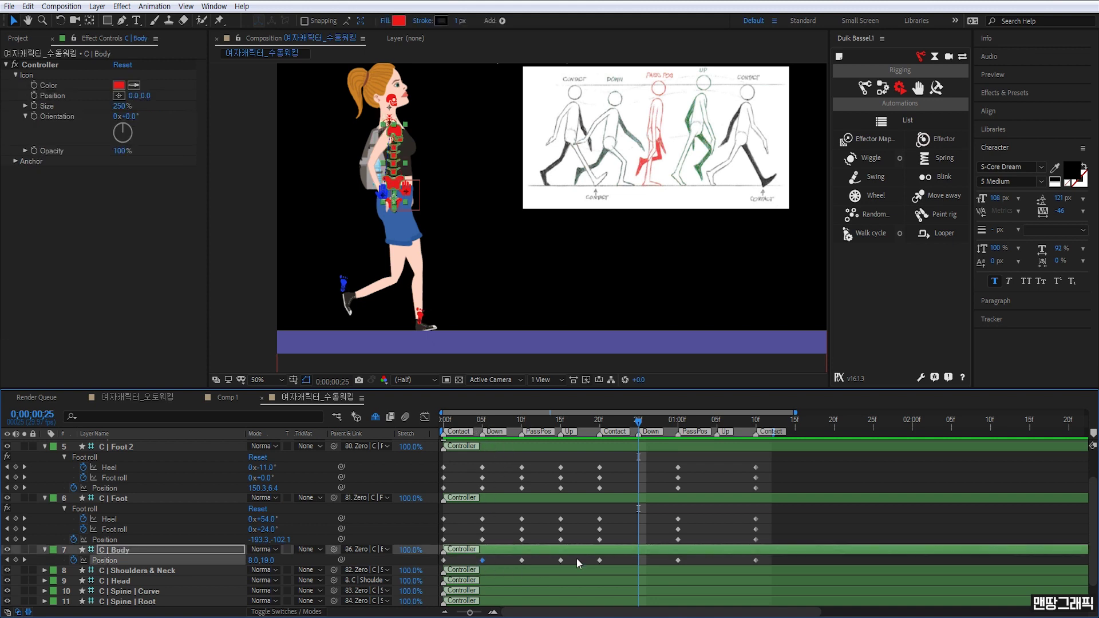
{"action": "key", "text": "ctrl+c"}
{"action": "key", "text": "ctrl+v"}
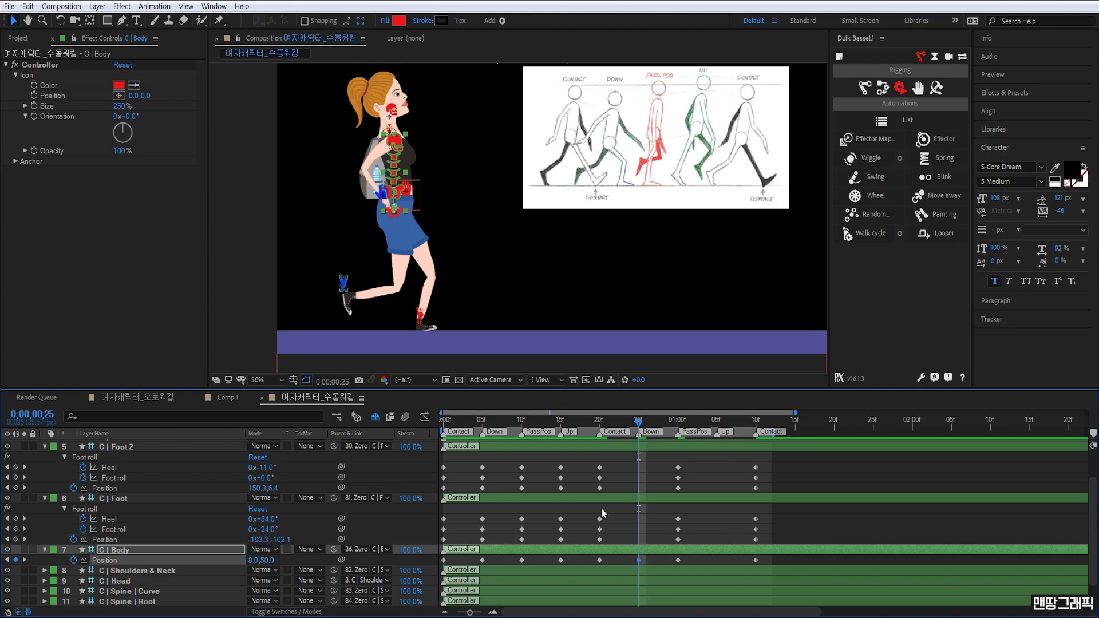
Set the right foot's Heel to 0 and keyframe both feet's properties at 25f
{"action": "left_click", "coordinate": [421, 315]}
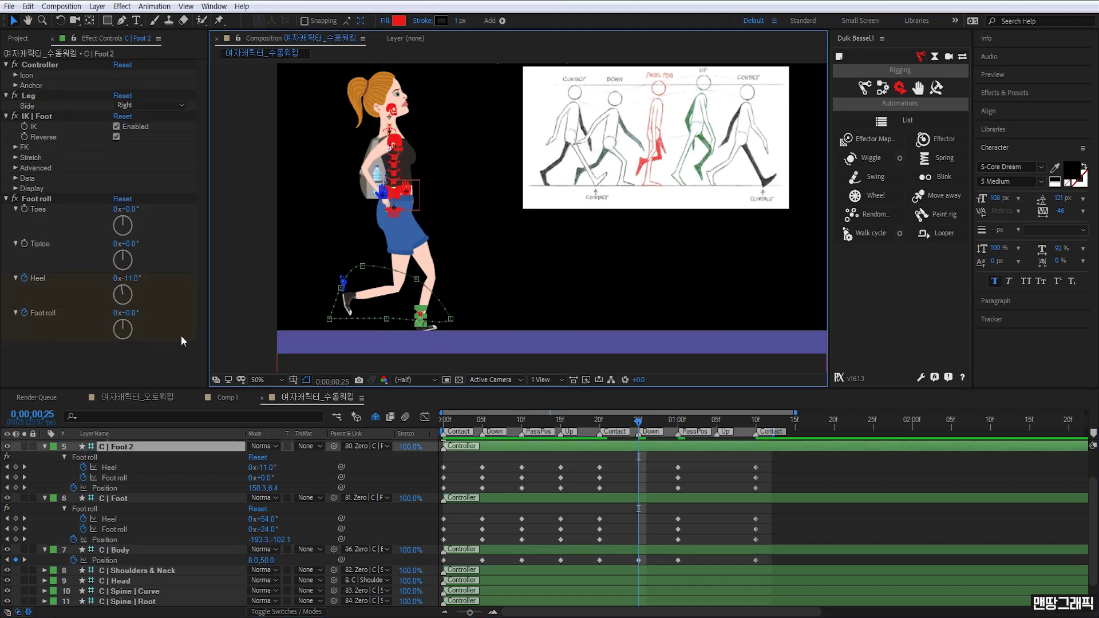
{"action": "left_click", "coordinate": [130, 279]}
{"action": "type", "text": "0"}
{"action": "key", "text": "Return"}
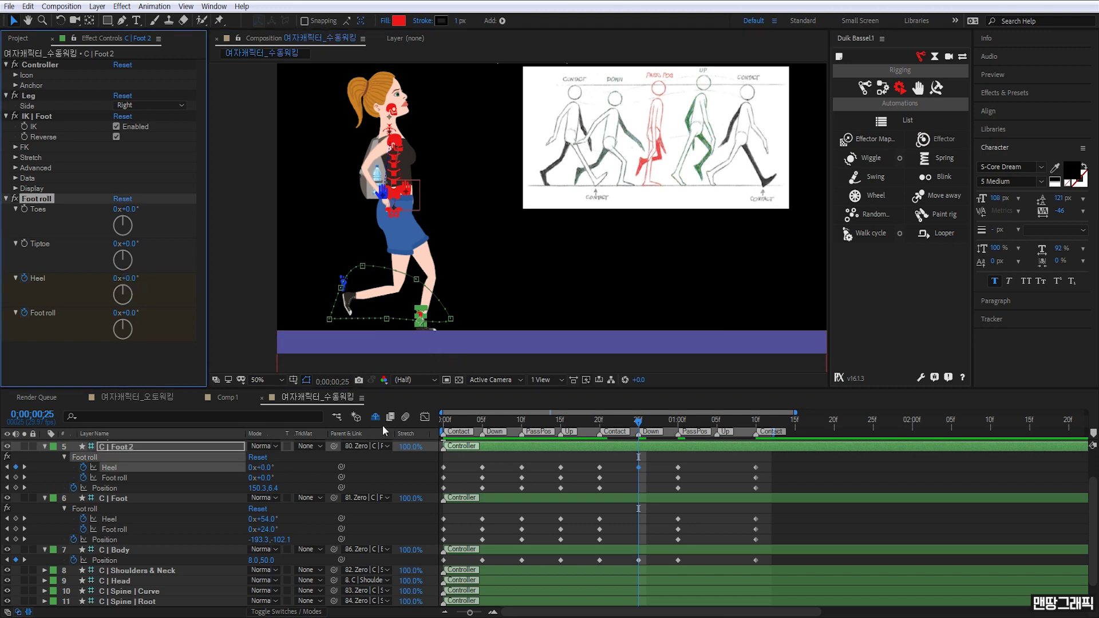
{"action": "left_click", "coordinate": [16, 477]}
{"action": "left_click", "coordinate": [15, 487]}
{"action": "left_click", "coordinate": [16, 518]}
{"action": "left_click", "coordinate": [16, 528]}
{"action": "left_click", "coordinate": [15, 539]}
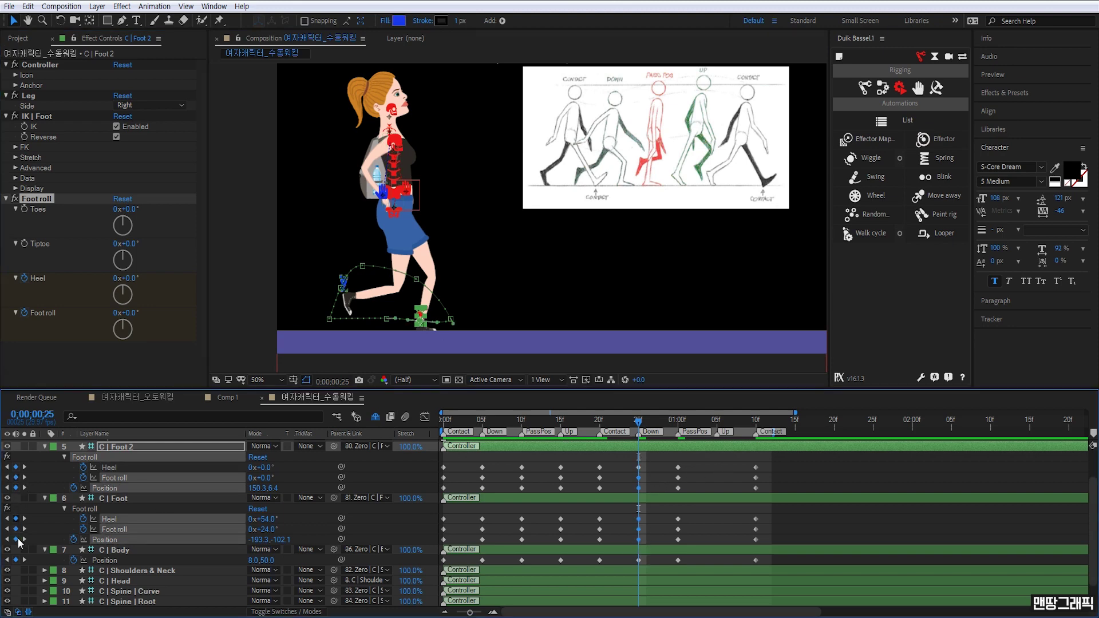
{"action": "left_click", "coordinate": [637, 499]}
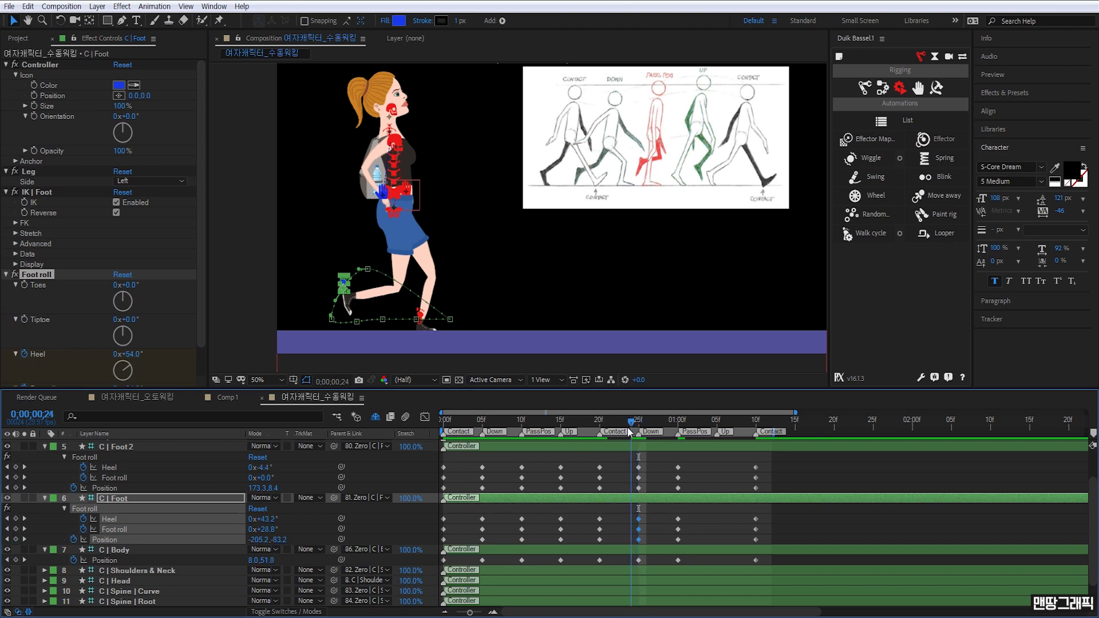
{"action": "mouse_move", "coordinate": [638, 427]}
{"action": "left_mouse_down"}
{"action": "mouse_move", "coordinate": [613, 439]}
{"action": "mouse_move", "coordinate": [635, 437]}
{"action": "left_mouse_up"}
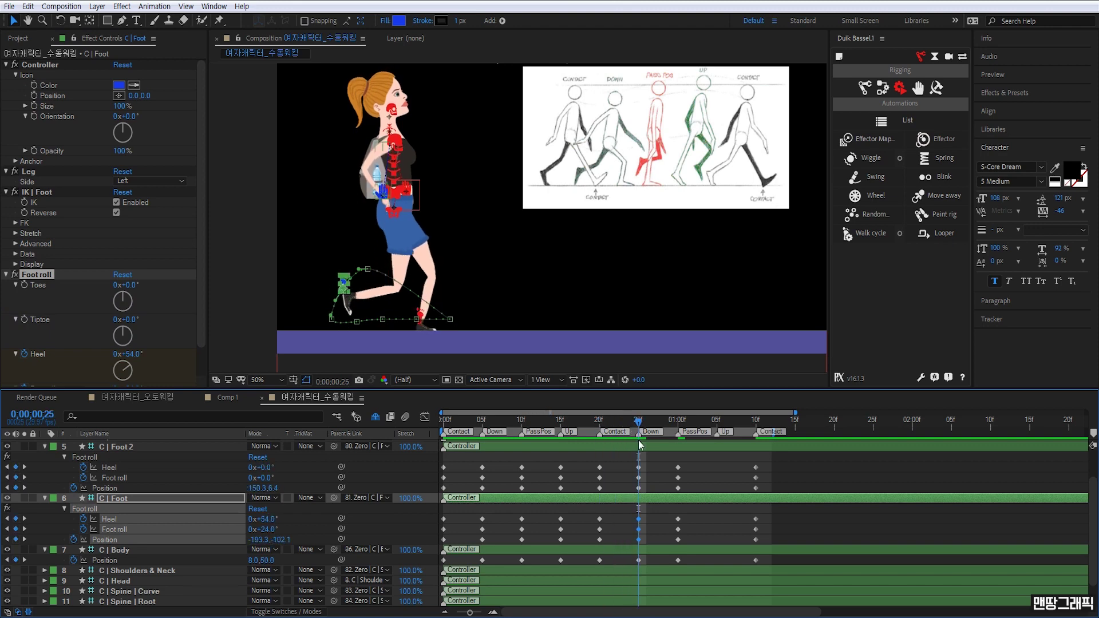
Set C | Foot's Foot roll to 0 and raise its Heel to 102°
{"action": "left_click", "coordinate": [337, 331]}
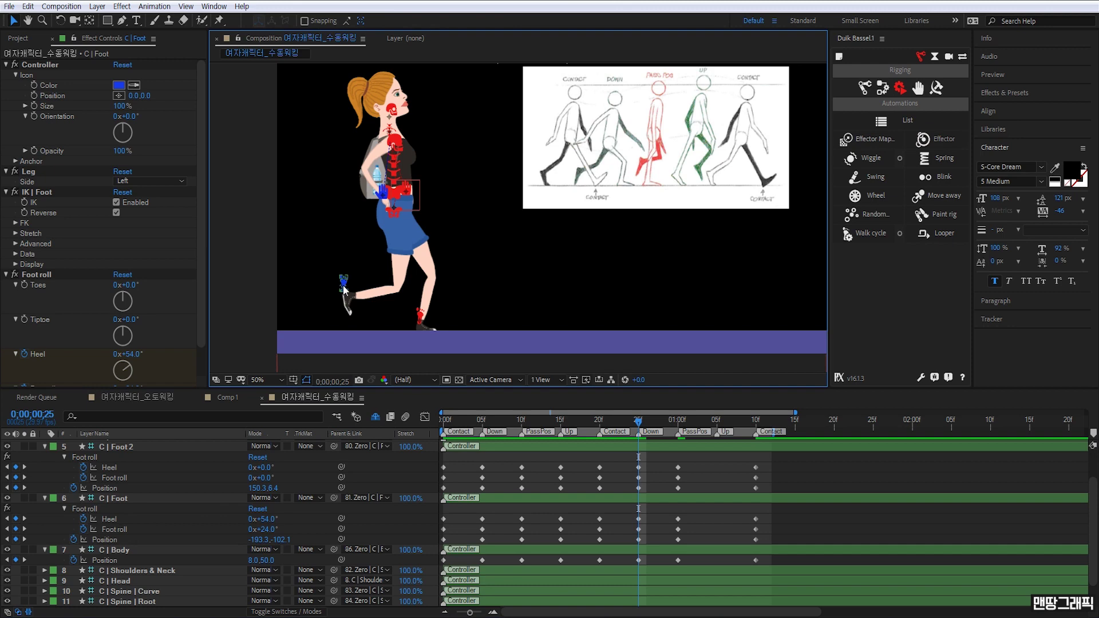
{"action": "left_click", "coordinate": [344, 289]}
{"action": "left_click_drag", "start_coordinate": [198, 324], "coordinate": [194, 358]}
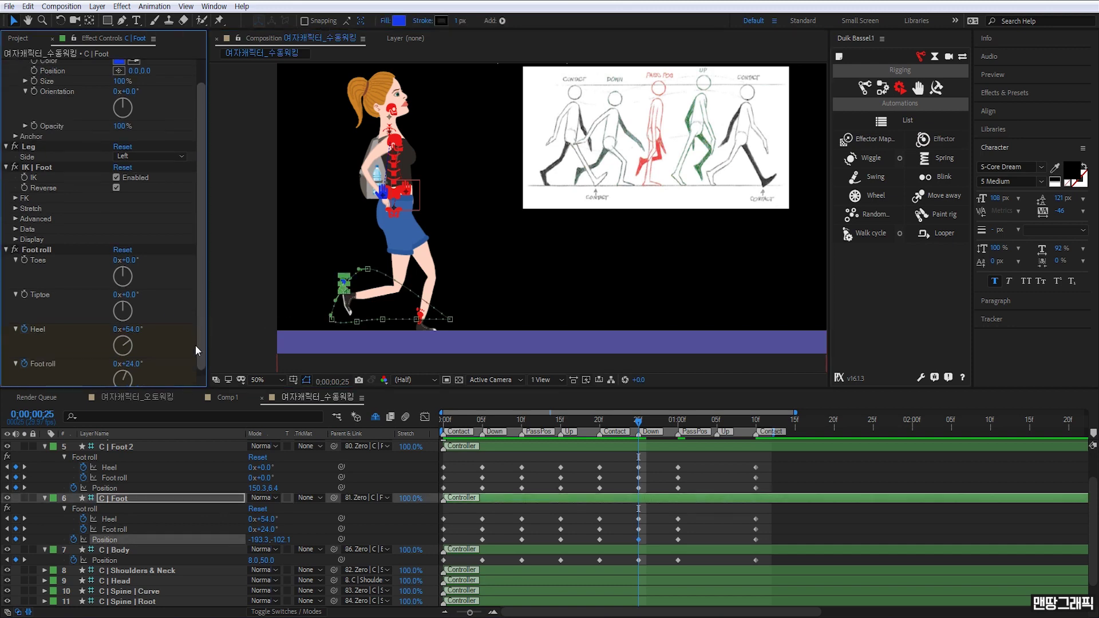
{"action": "left_click", "coordinate": [131, 357]}
{"action": "type", "text": "0"}
{"action": "key", "text": "Return"}
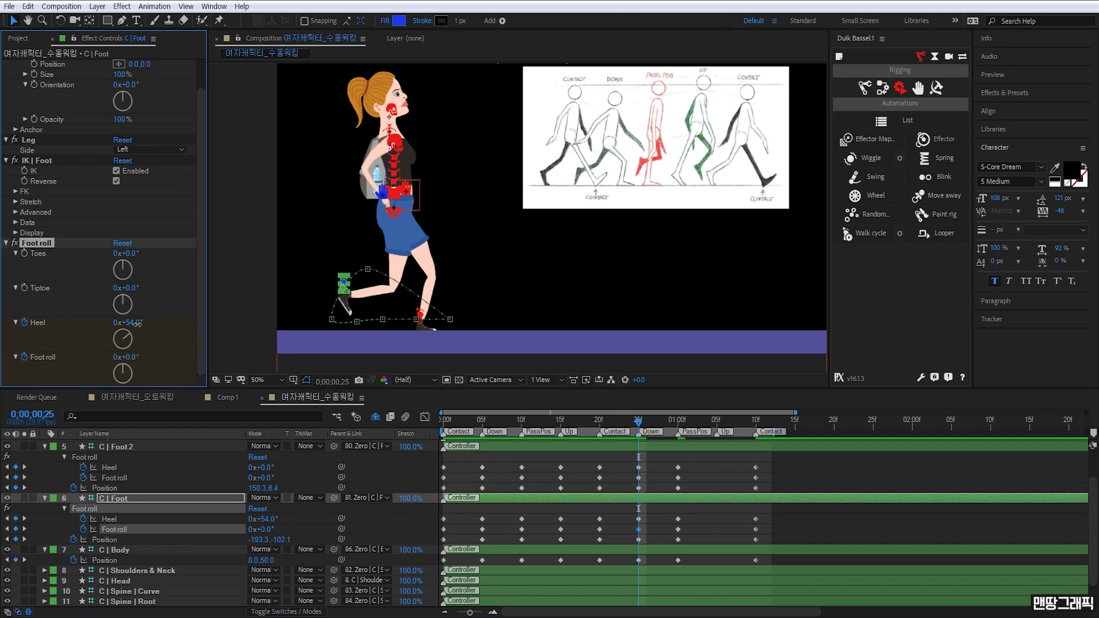
{"action": "left_click_drag", "start_coordinate": [137, 323], "coordinate": [165, 325]}
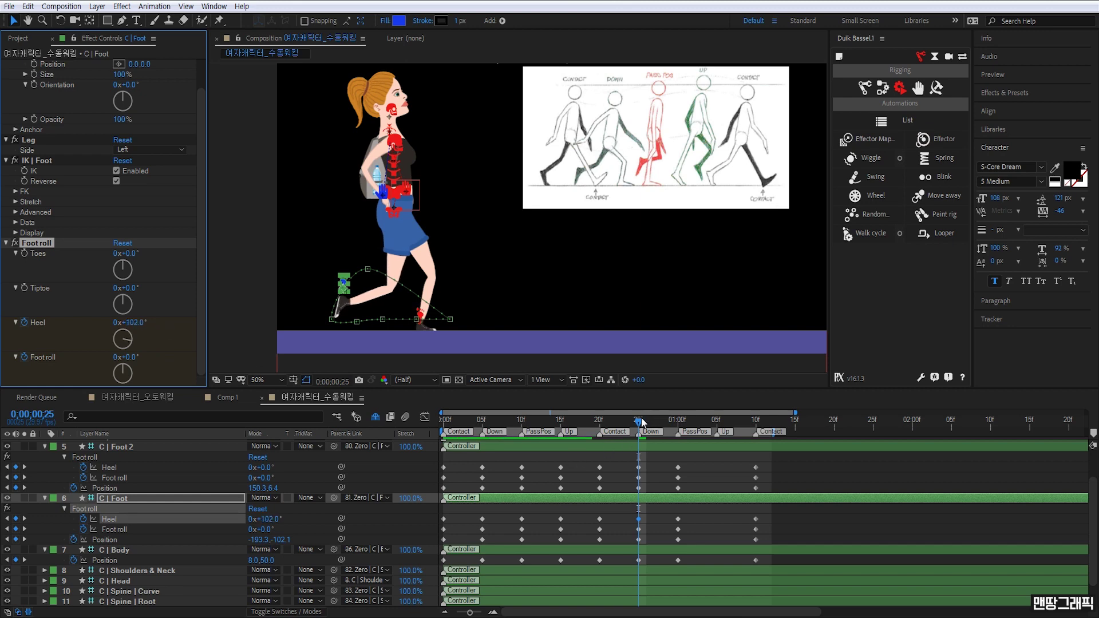
{"action": "left_click_drag", "start_coordinate": [640, 422], "coordinate": [716, 422]}
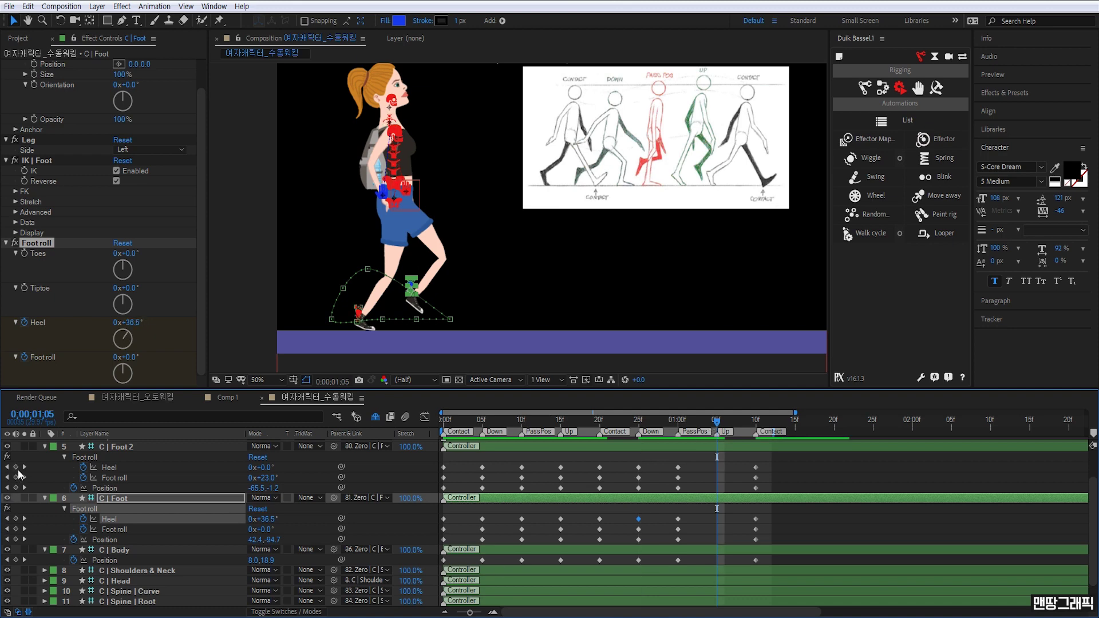
Add keyframes for both feet's properties and the body's Position at 1;05
{"action": "left_click", "coordinate": [15, 467]}
{"action": "left_click", "coordinate": [16, 477]}
{"action": "left_click", "coordinate": [15, 487]}
{"action": "left_click", "coordinate": [15, 518]}
{"action": "left_click", "coordinate": [15, 529]}
{"action": "left_click", "coordinate": [15, 539]}
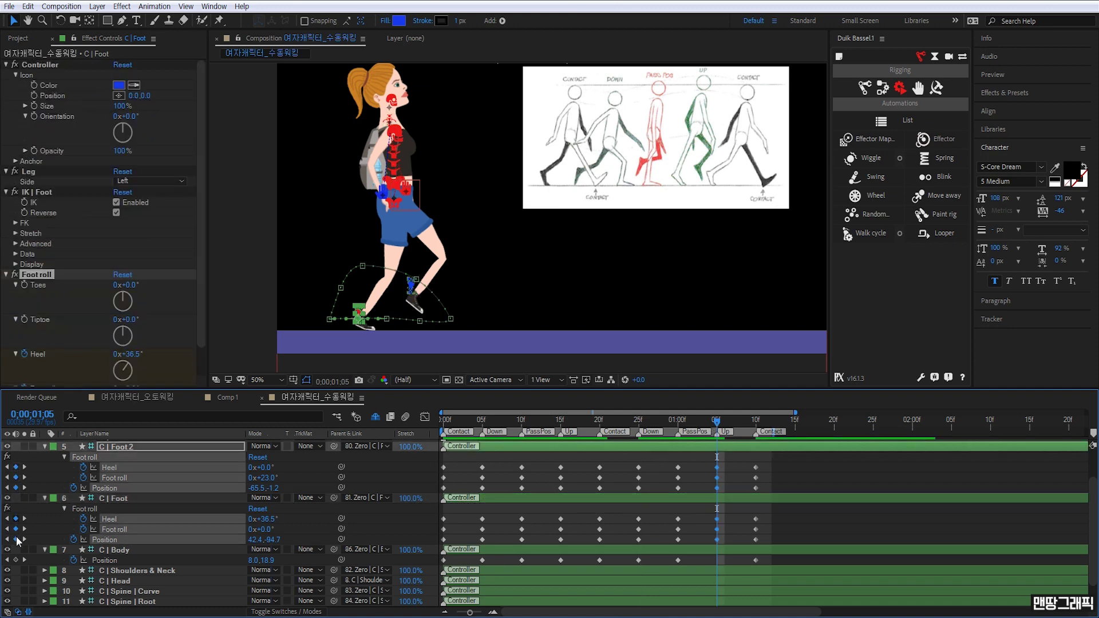
{"action": "left_click", "coordinate": [16, 560]}
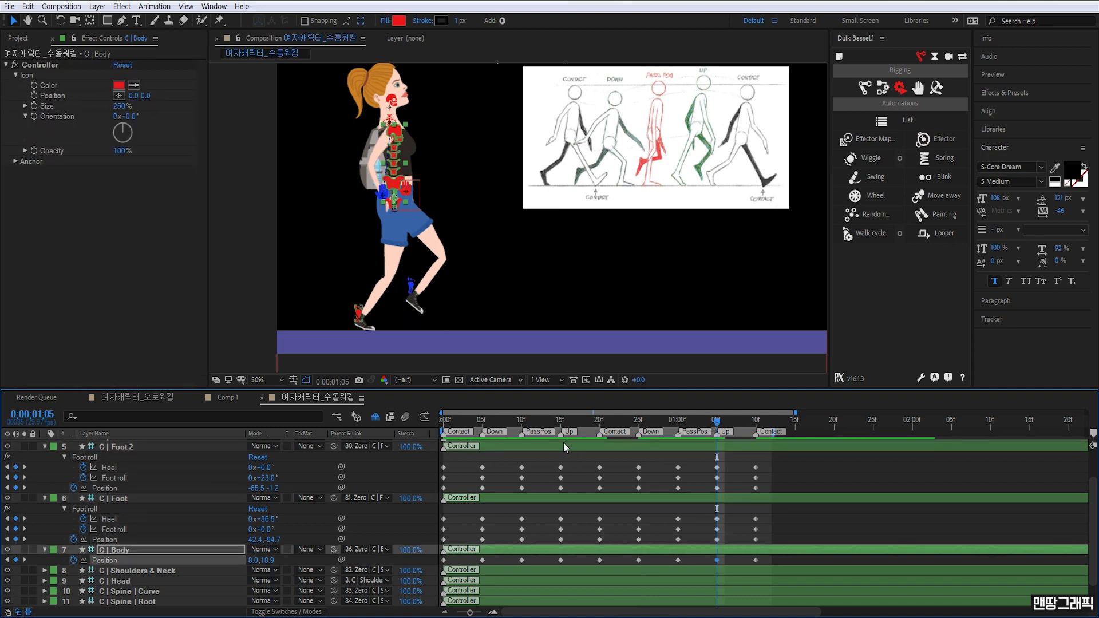
Raise C | Body to 6.0, -3.0 and lift C | Foot to 68.4, -114.7
{"action": "left_click", "coordinate": [561, 560]}
{"action": "key", "text": "ctrl+c"}
{"action": "key", "text": "ctrl+v"}
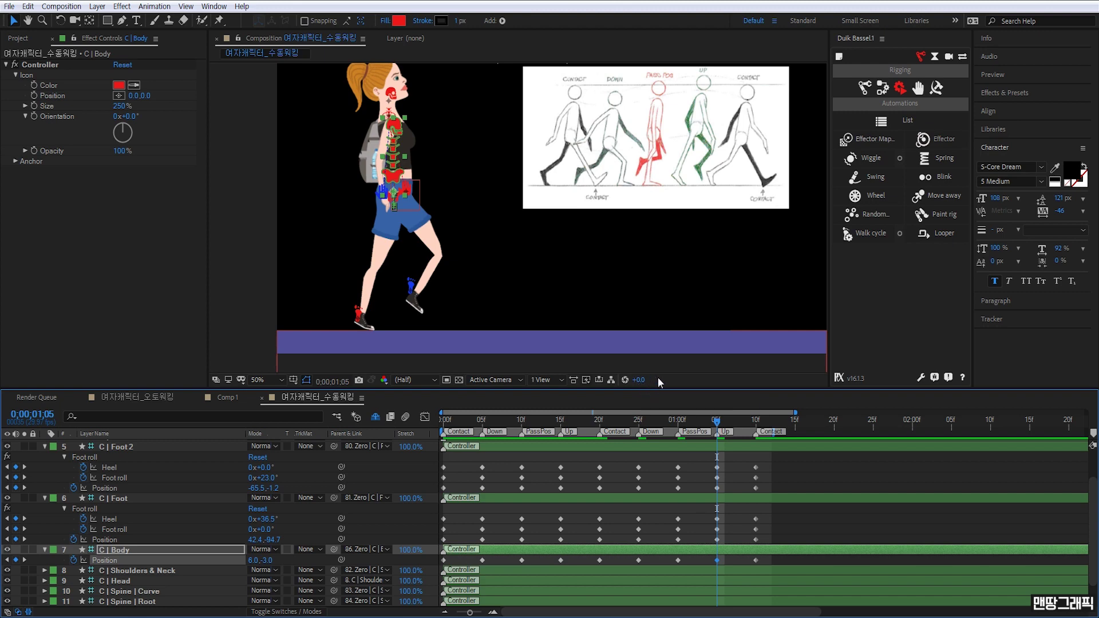
{"action": "left_click", "coordinate": [413, 290]}
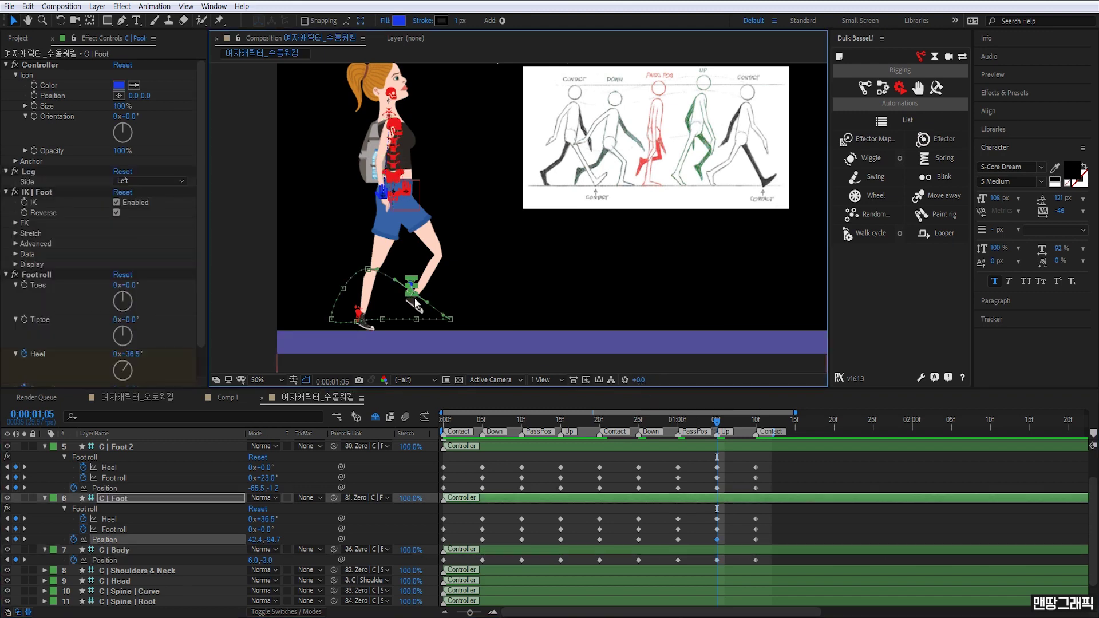
{"action": "left_click_drag", "start_coordinate": [415, 283], "coordinate": [419, 278]}
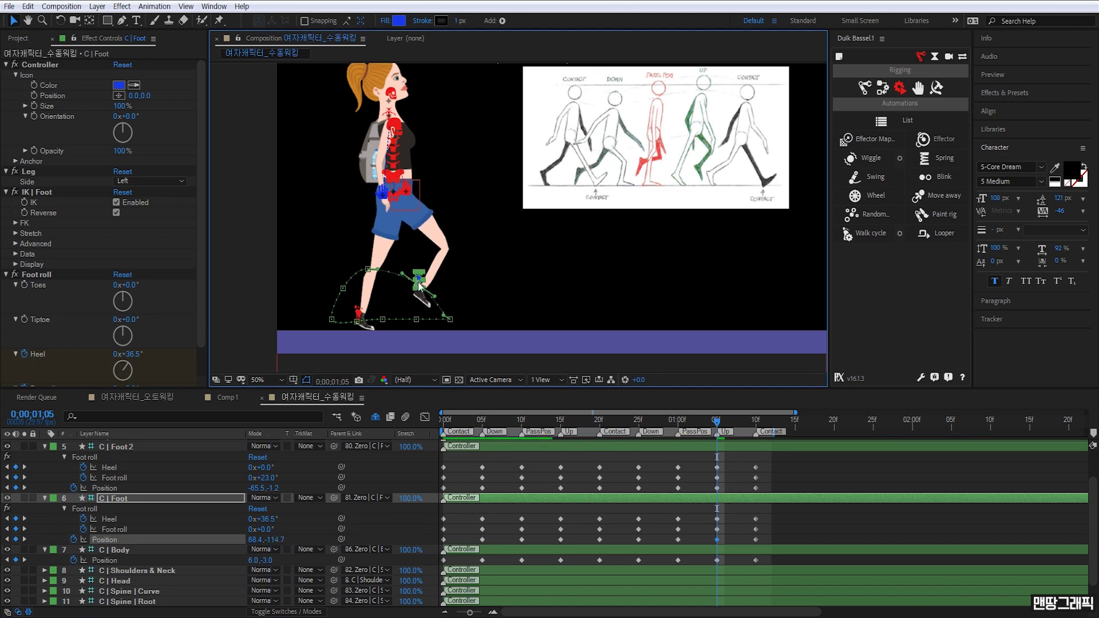
{"action": "left_click", "coordinate": [741, 426]}
{"action": "left_click_drag", "start_coordinate": [741, 425], "coordinate": [419, 442]}
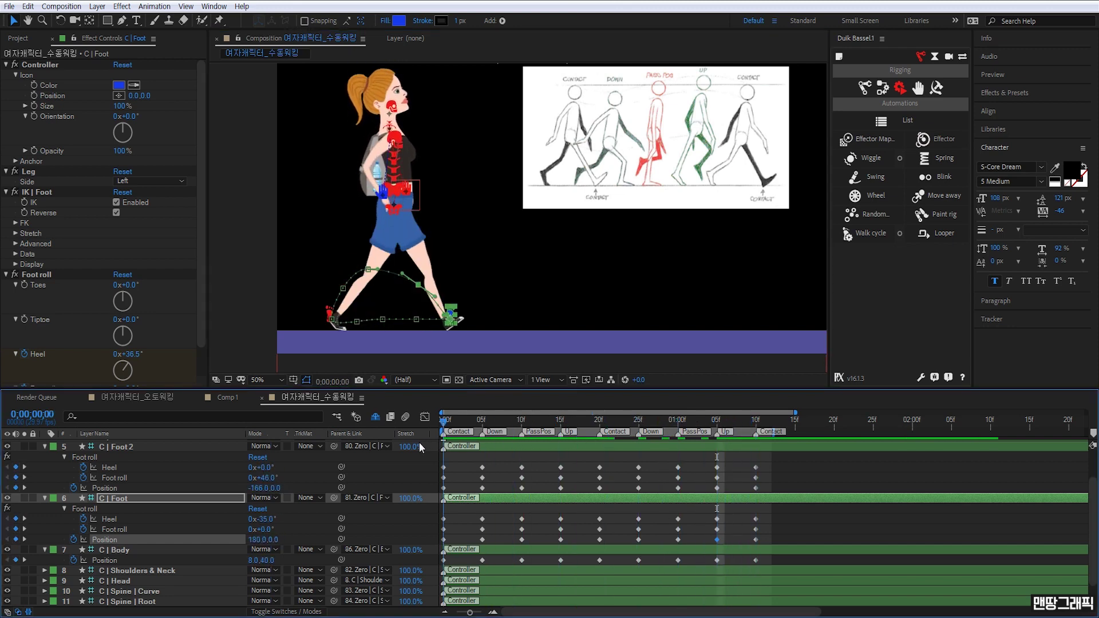
{"action": "left_click", "coordinate": [811, 460]}
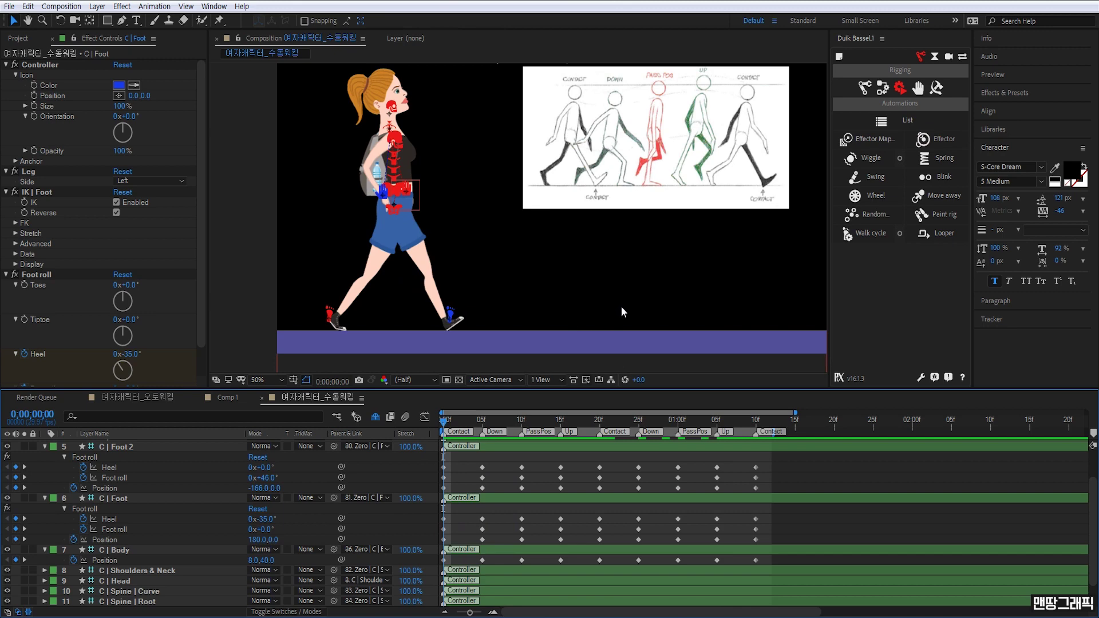
{"action": "key", "text": "space"}
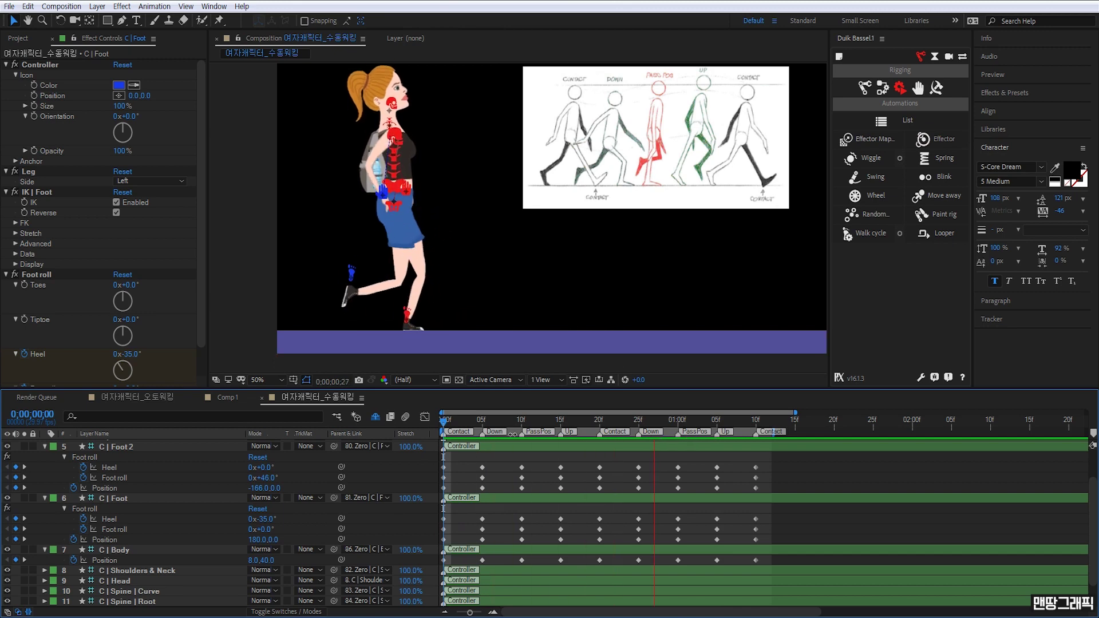
{"action": "key", "text": "space"}
{"action": "key", "text": "space"}
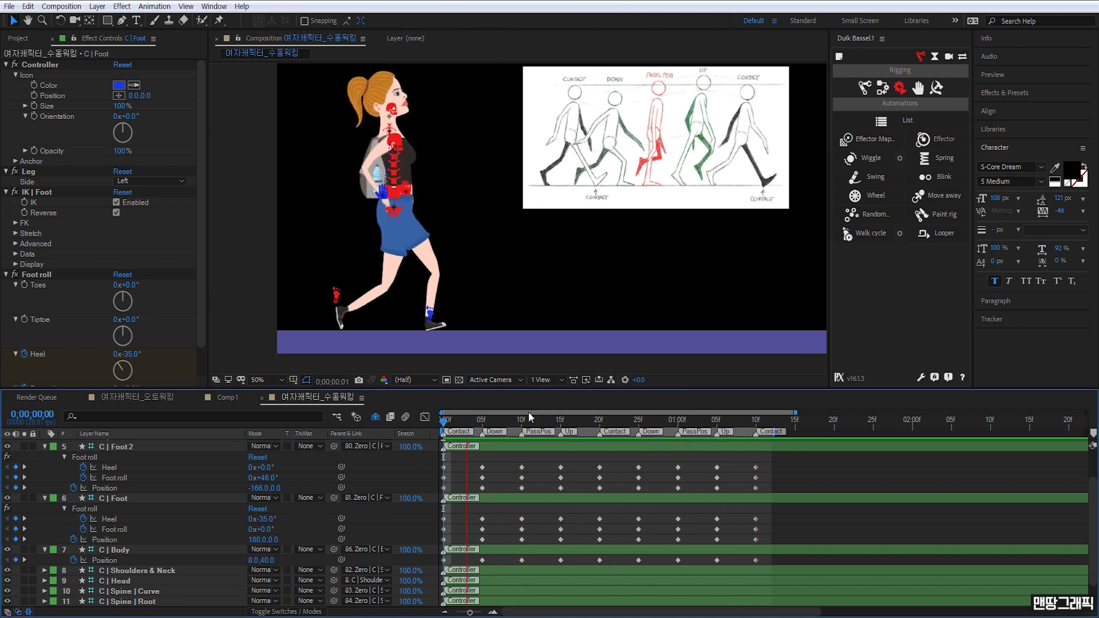
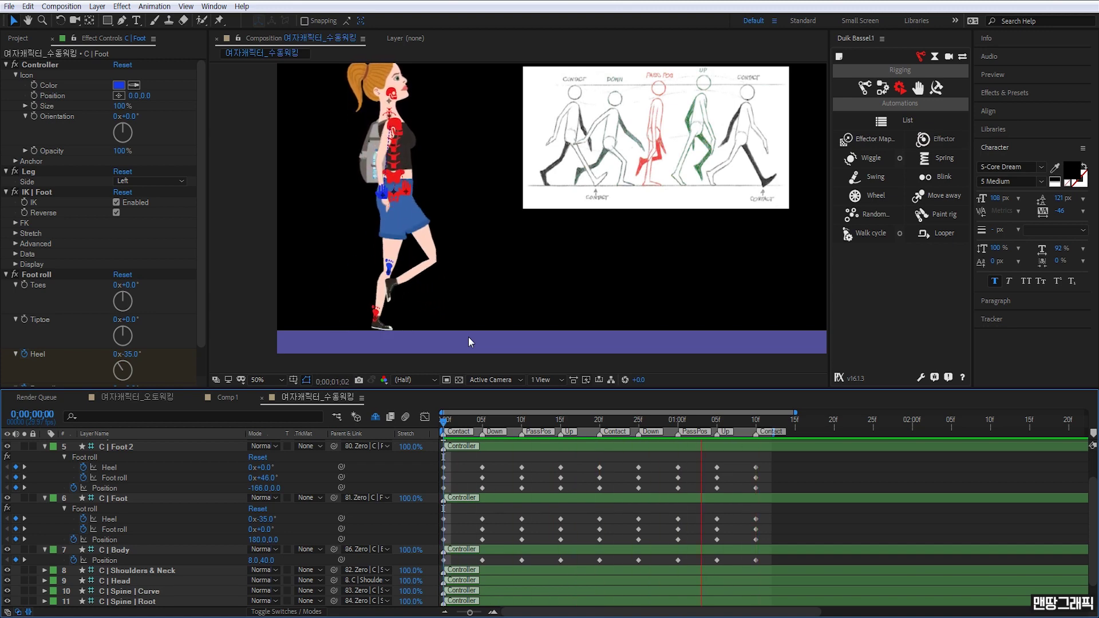
Stop the preview, select the C | Shoulders & Neck controller and nudge its Position forward without keyframing
{"action": "key", "text": "space"}
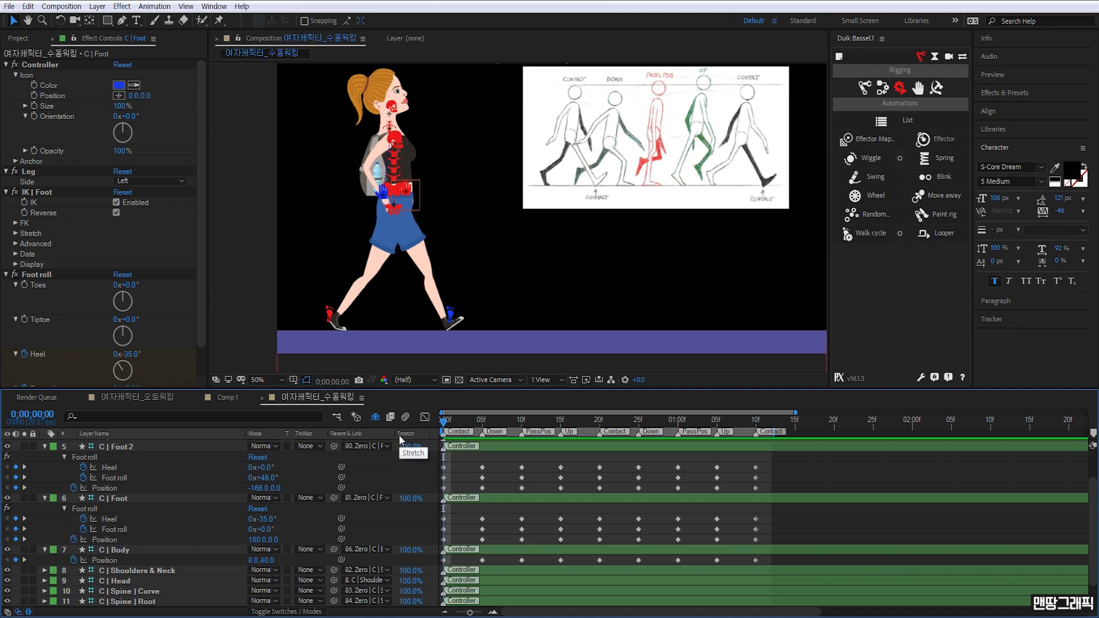
{"action": "left_click", "coordinate": [163, 571]}
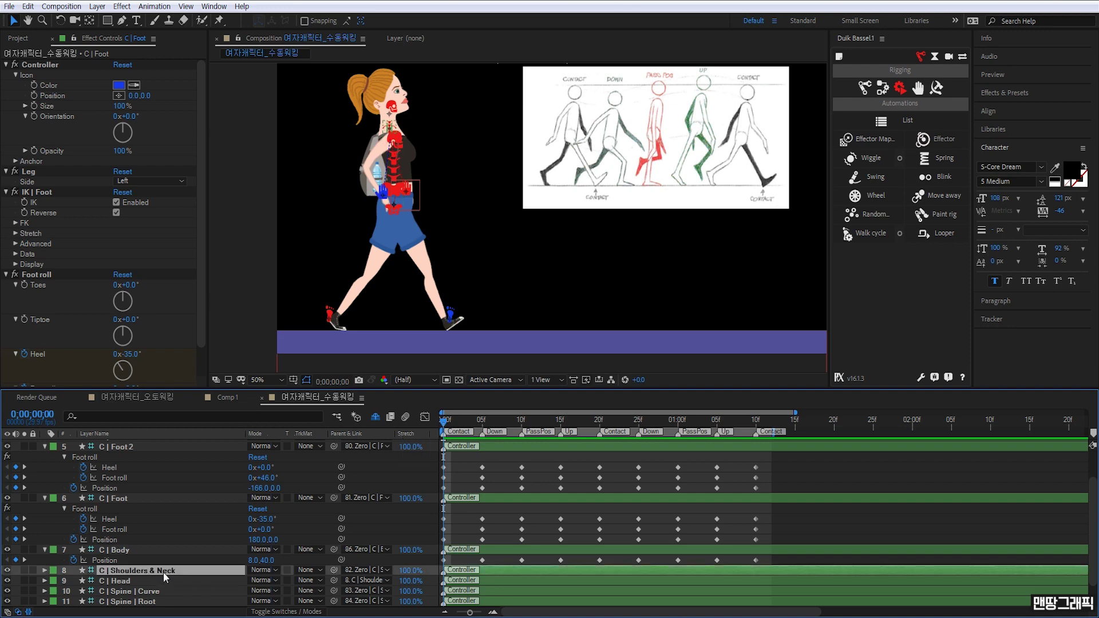
{"action": "key", "text": "p"}
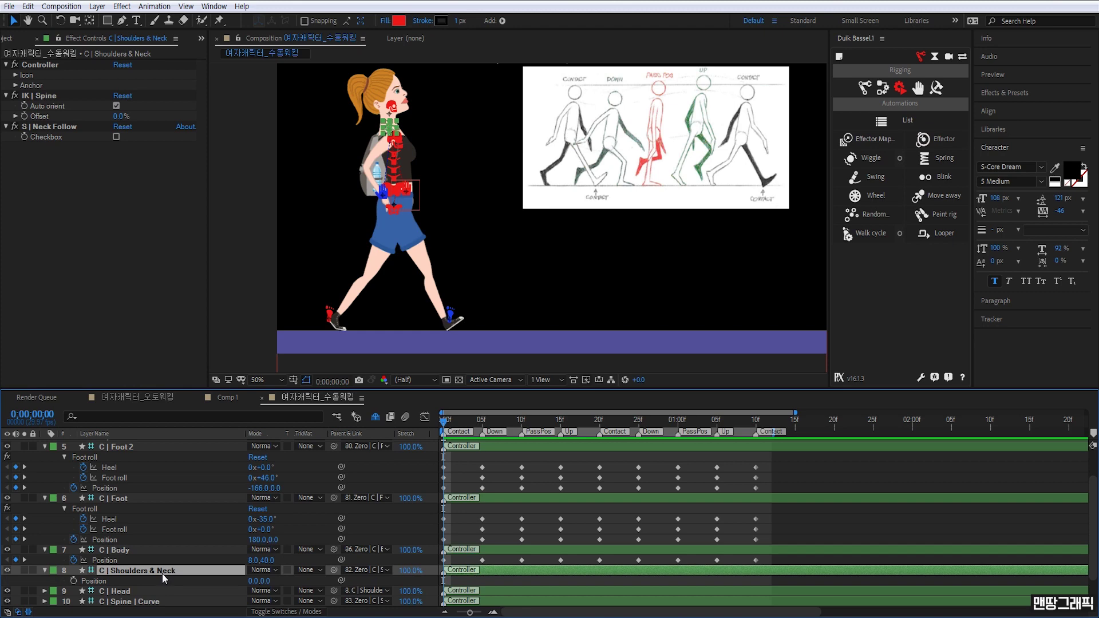
{"action": "left_click_drag", "start_coordinate": [252, 584], "coordinate": [256, 585]}
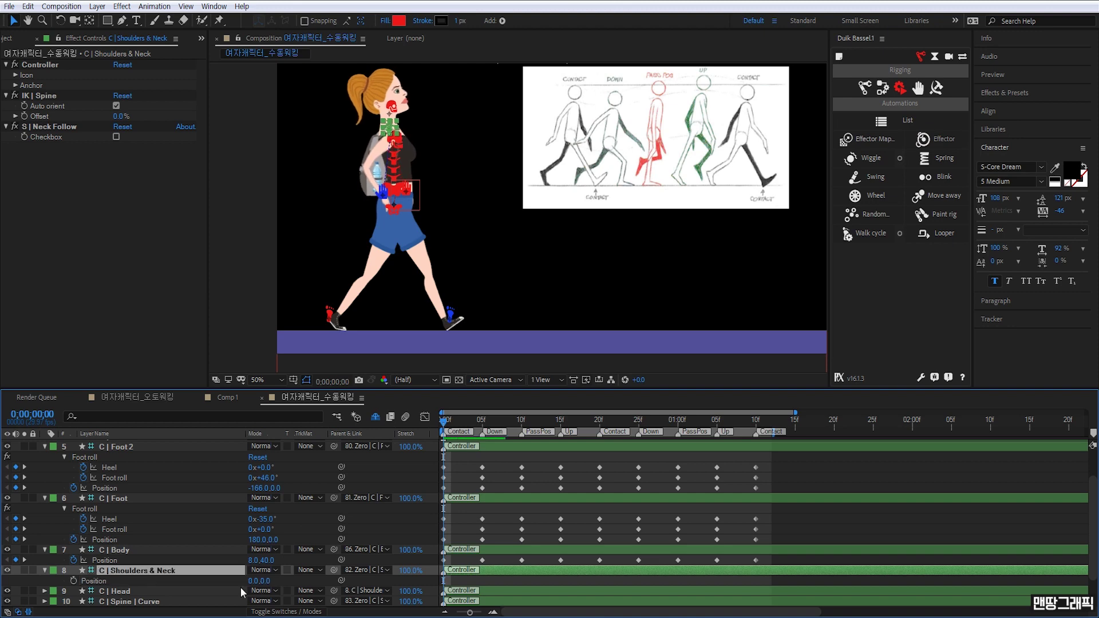
{"action": "left_click", "coordinate": [73, 581]}
{"action": "left_click", "coordinate": [73, 582]}
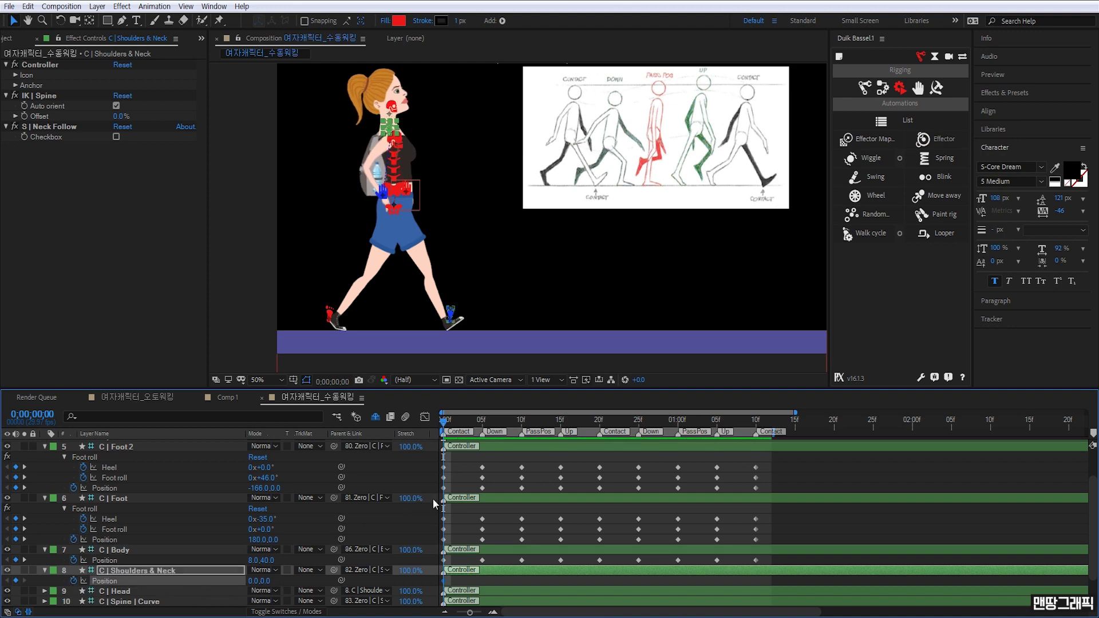
{"action": "left_click", "coordinate": [619, 540]}
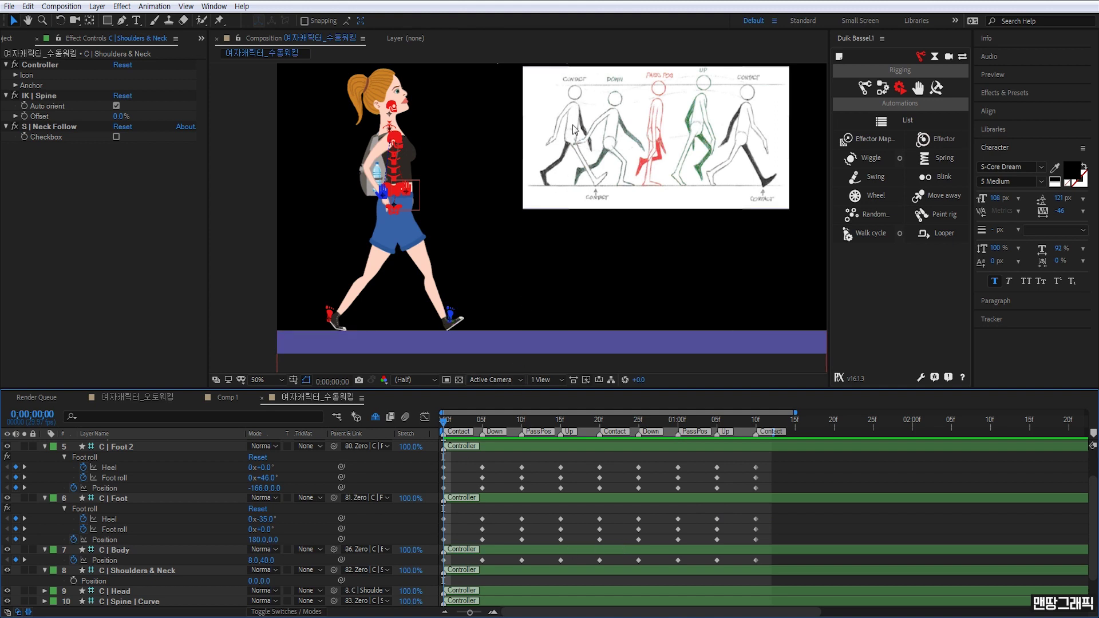
Set the shoulders and neck X Position to 30.0 and preview the walk posture
{"action": "left_click", "coordinate": [256, 581]}
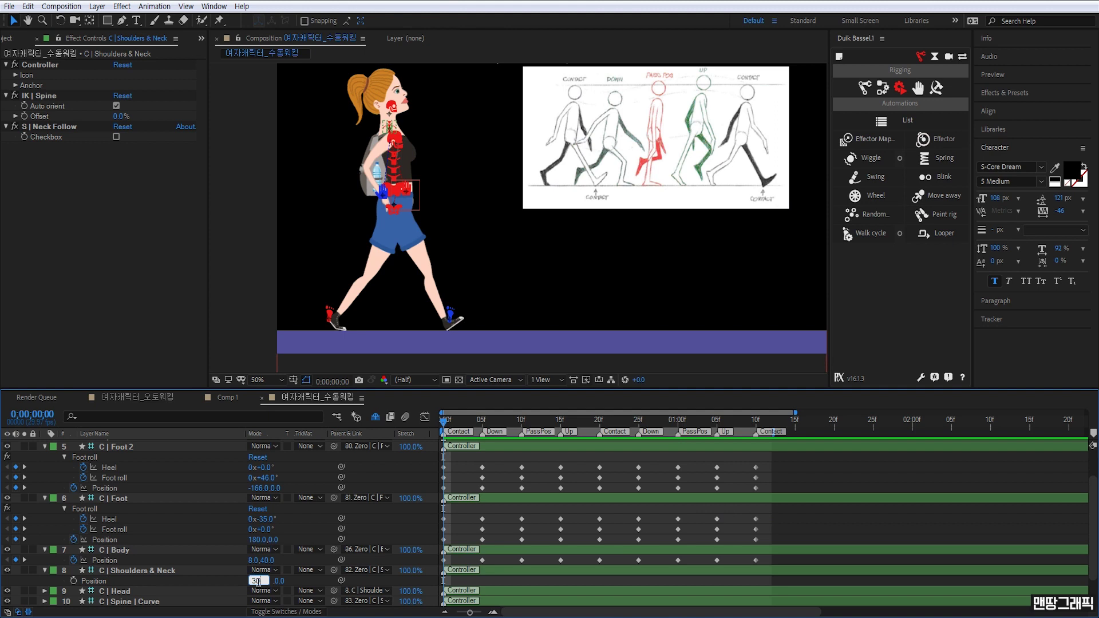
{"action": "key", "text": "Return"}
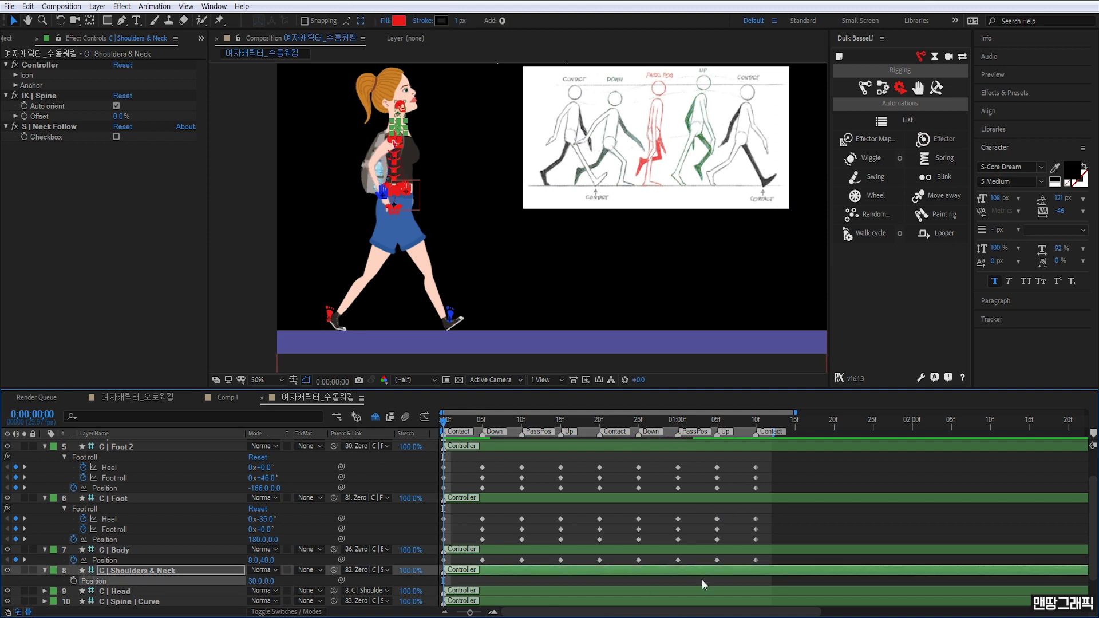
{"action": "left_click", "coordinate": [855, 532]}
{"action": "key", "text": "space"}
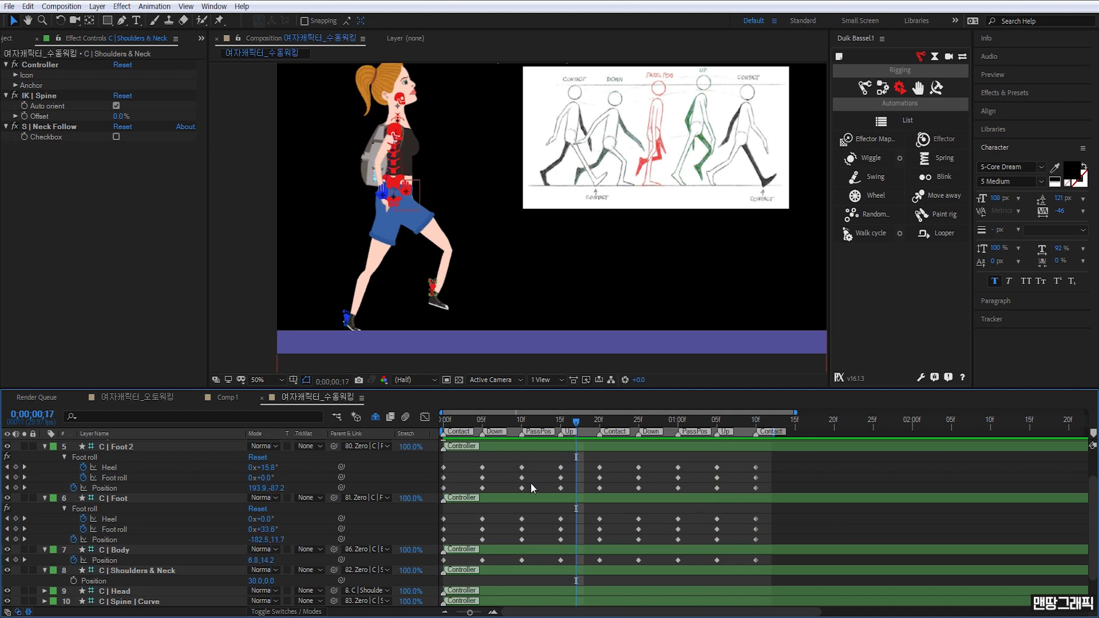
{"action": "left_click_drag", "start_coordinate": [482, 424], "coordinate": [443, 425]}
Keyframe the shoulders and neck X Position at 30 at 0f, 50 at 10f, and 30 at 20f
{"action": "left_click", "coordinate": [73, 580]}
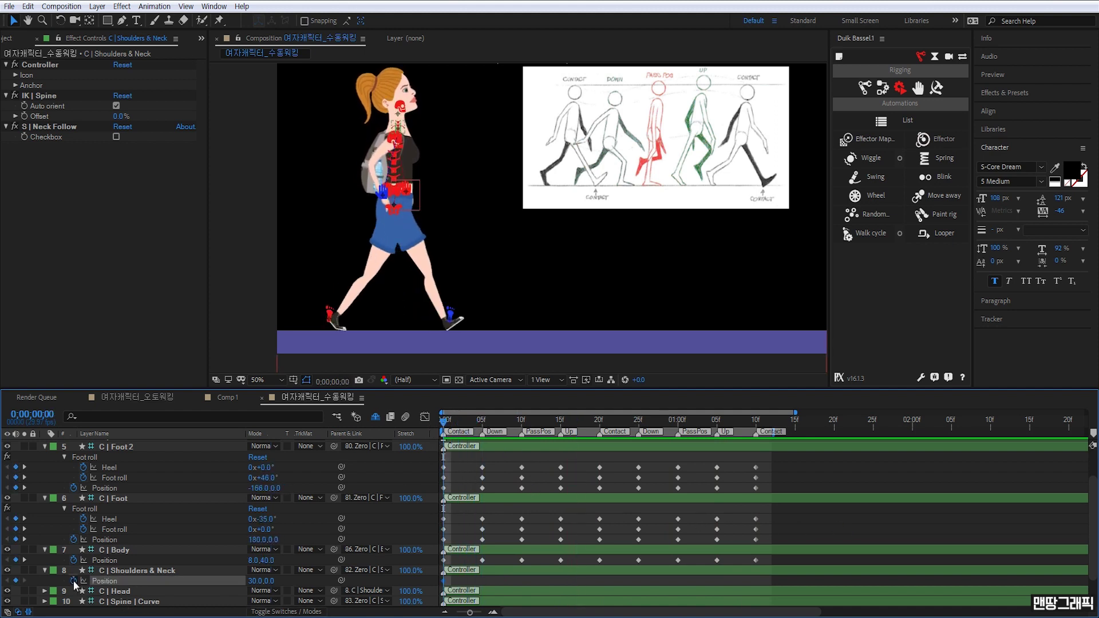
{"action": "left_click", "coordinate": [521, 422]}
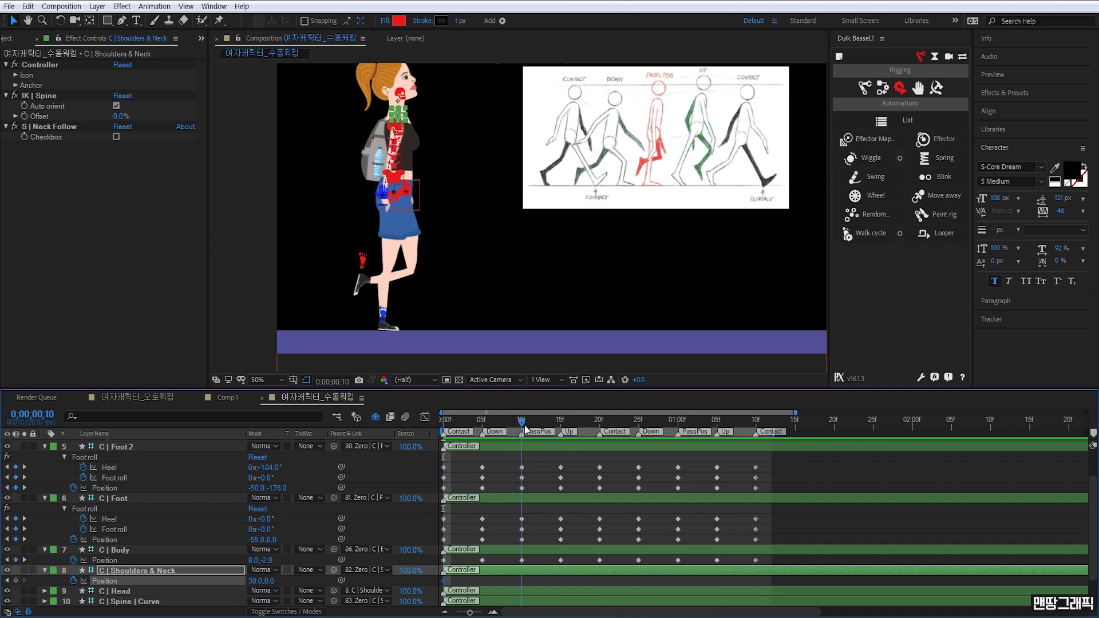
{"action": "left_click", "coordinate": [258, 582]}
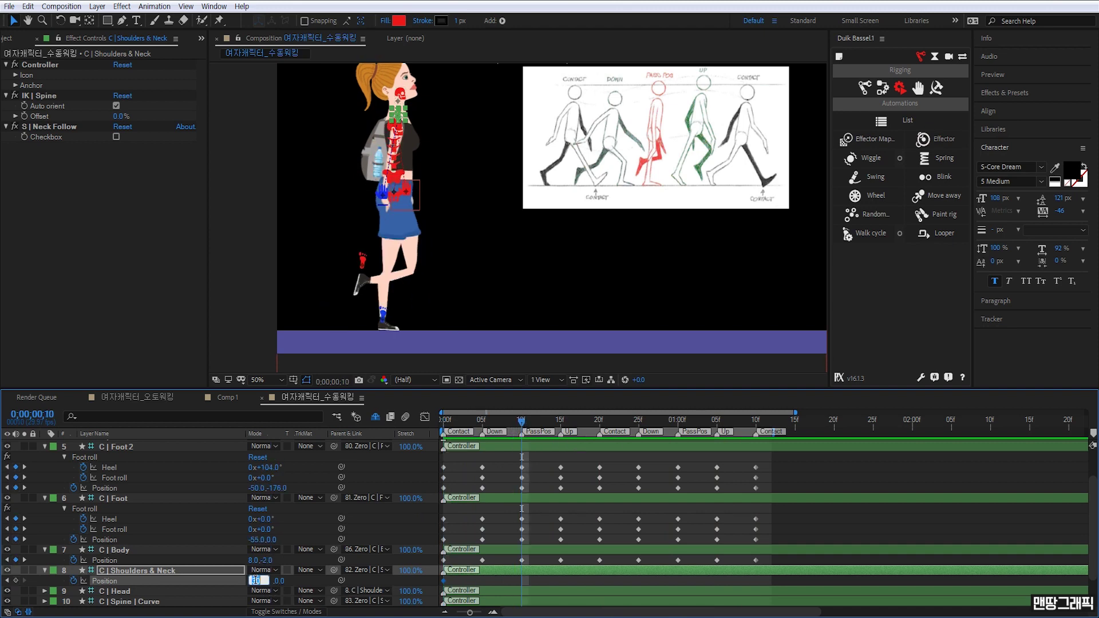
{"action": "type", "text": "50"}
{"action": "key", "text": "Return"}
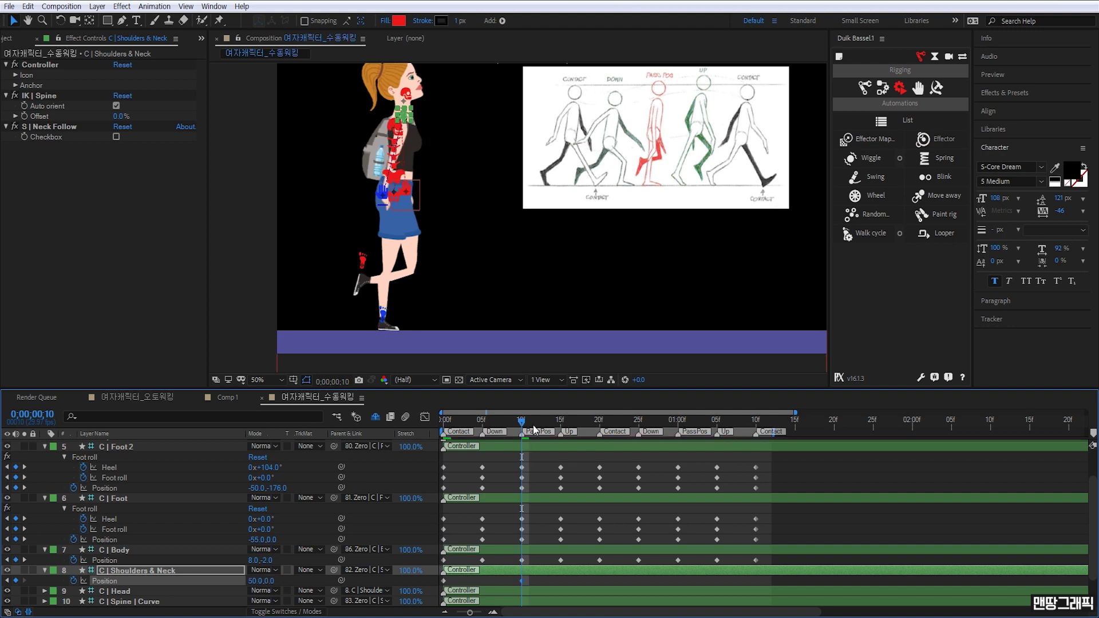
{"action": "left_click_drag", "start_coordinate": [543, 424], "coordinate": [599, 423]}
{"action": "left_click", "coordinate": [254, 581]}
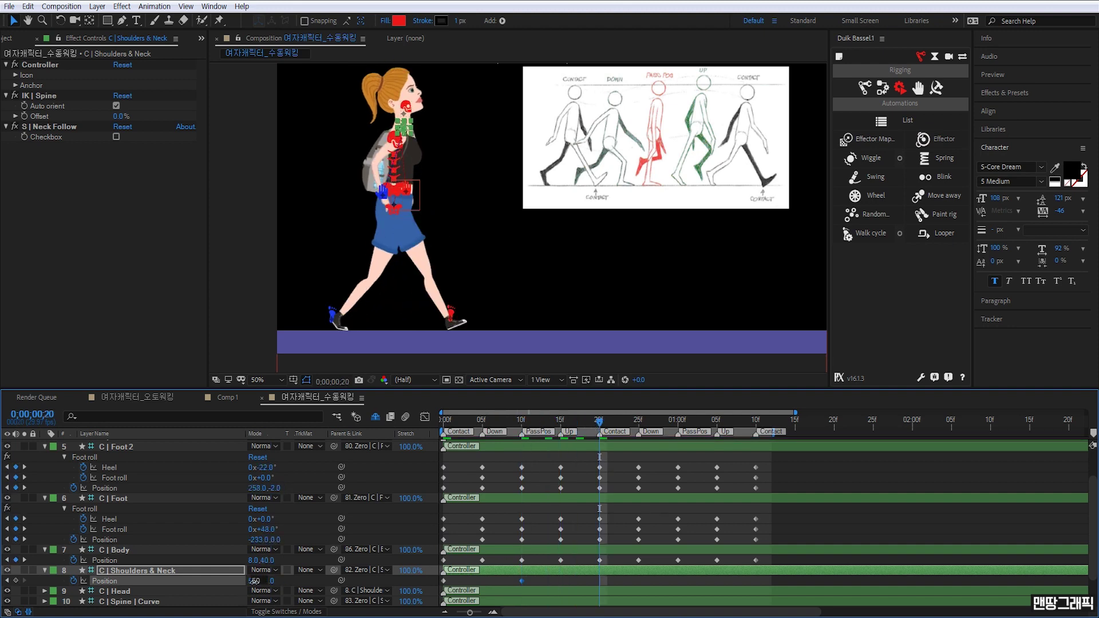
{"action": "type", "text": "30"}
{"action": "key", "text": "Return"}
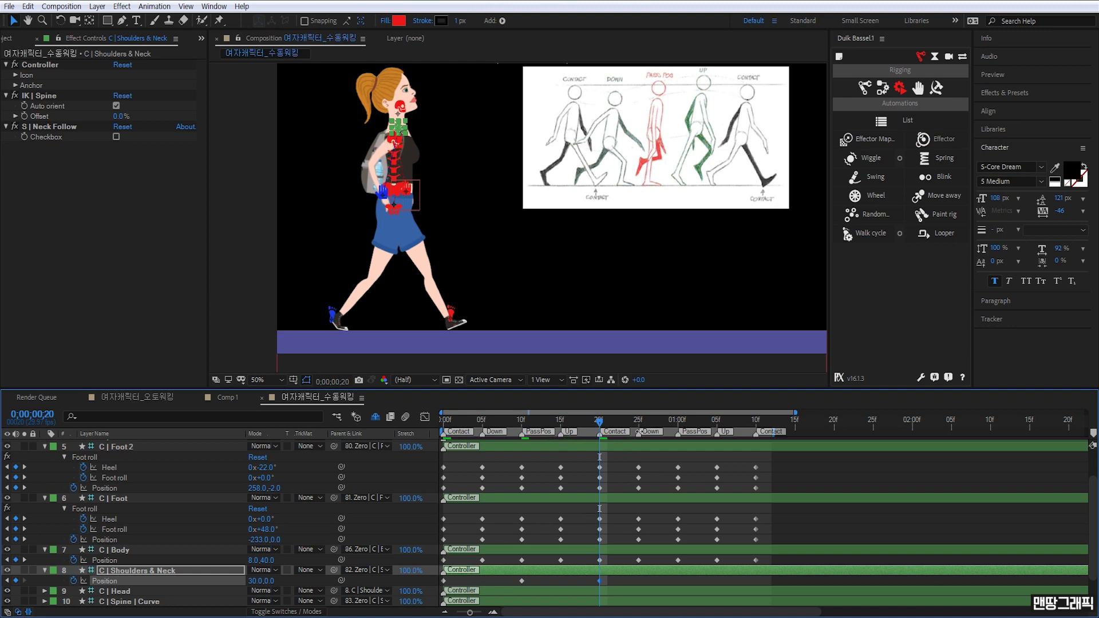
Add X Position keys of 50 at 1:00 and 30 at 1:10, then preview the sway
{"action": "key", "text": "shift+Page_Down"}
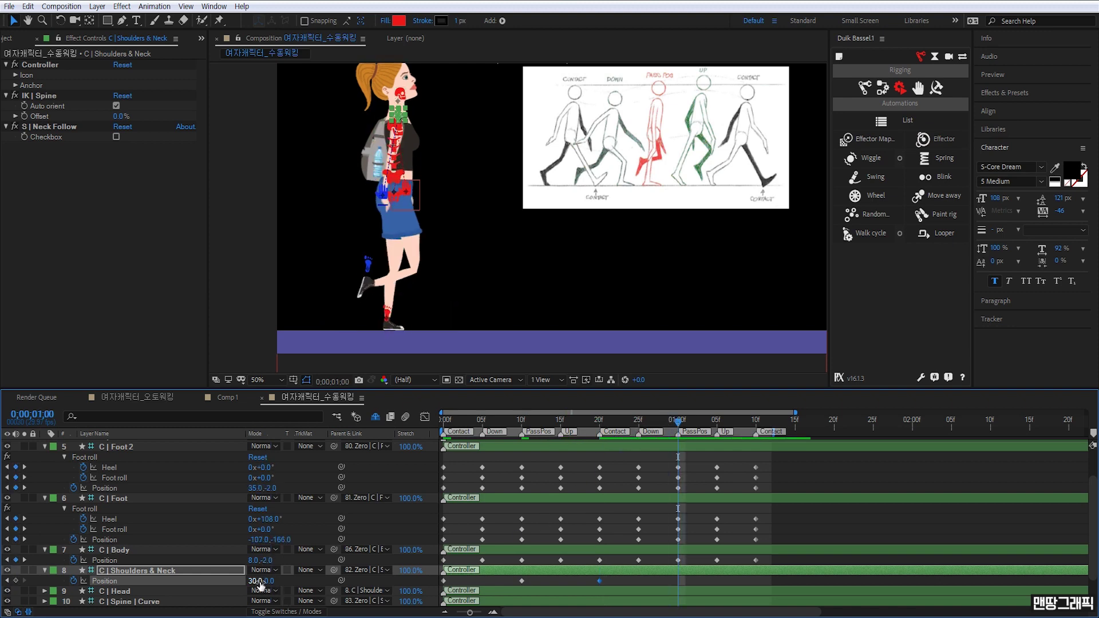
{"action": "left_click", "coordinate": [258, 580]}
{"action": "type", "text": "50"}
{"action": "key", "text": "Return"}
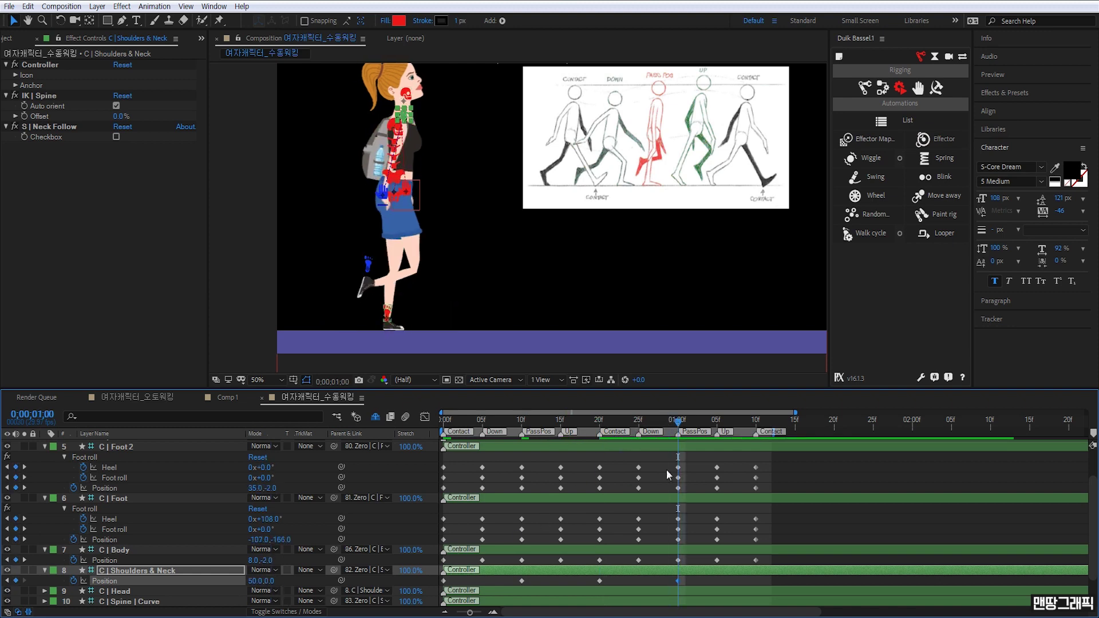
{"action": "key", "text": "shift+Page_Down"}
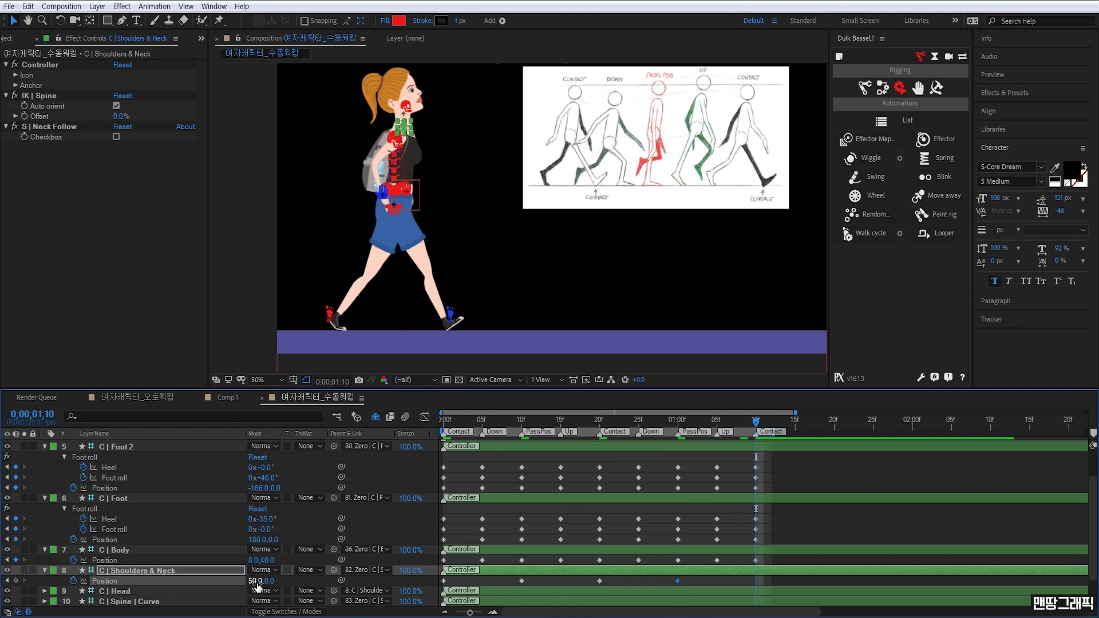
{"action": "type", "text": "30"}
{"action": "key", "text": "Return"}
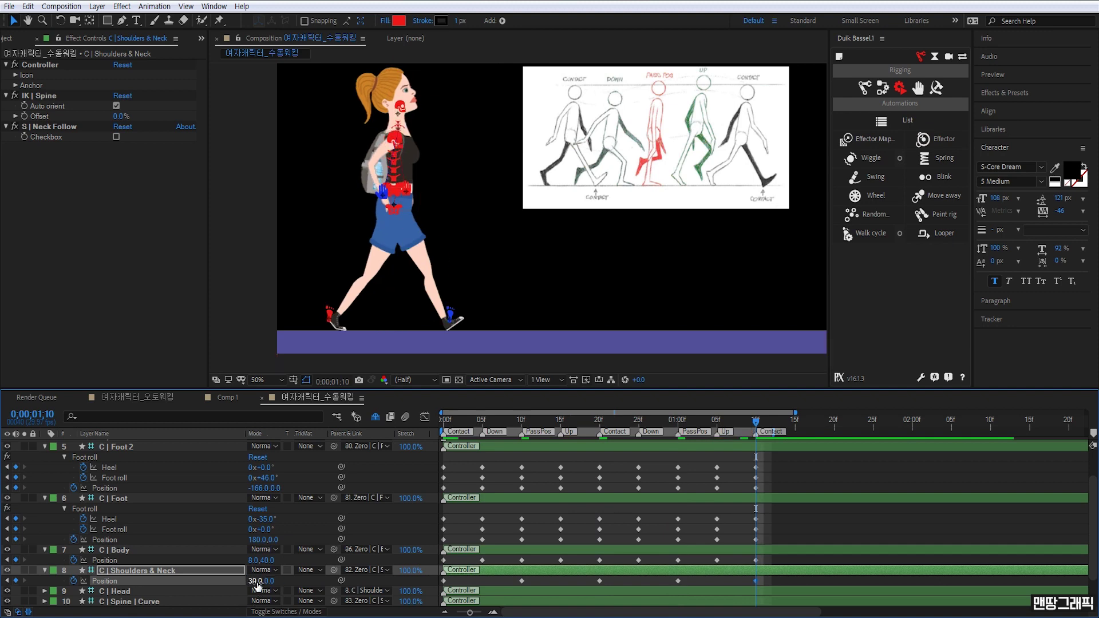
{"action": "key", "text": "space"}
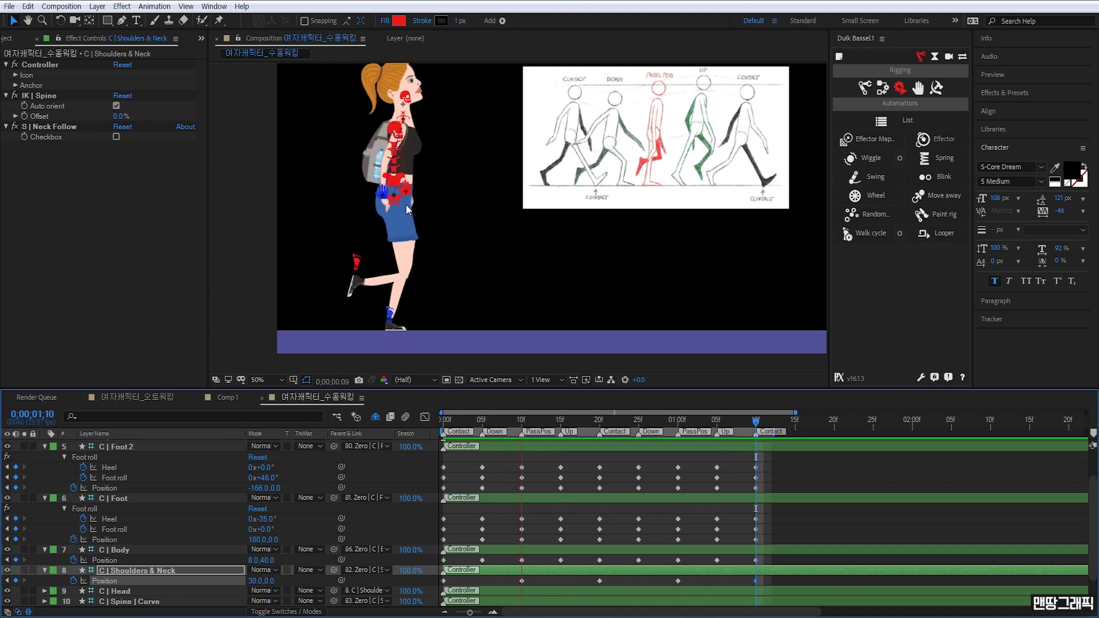
{"action": "key", "text": "space"}
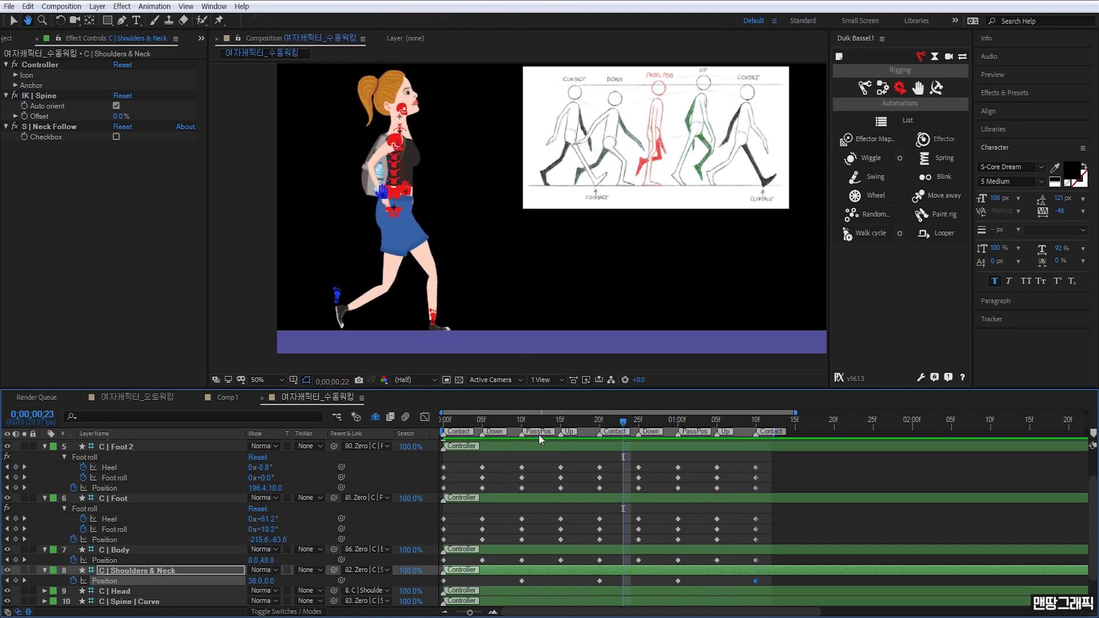
{"action": "left_click_drag", "start_coordinate": [484, 245], "coordinate": [475, 252]}
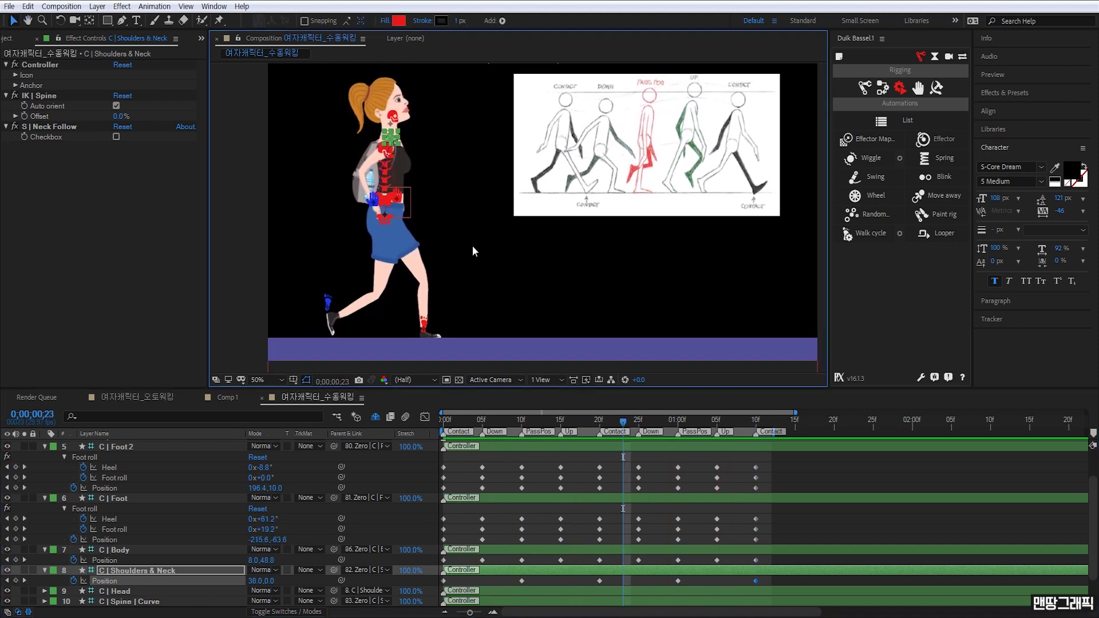
{"action": "key", "text": "Home"}
Reveal Position on both hand controllers and try a backward swing of the front hand, then undo it
{"action": "scroll", "coordinate": [161, 565], "scroll_direction": "up", "scroll_amount": 2}
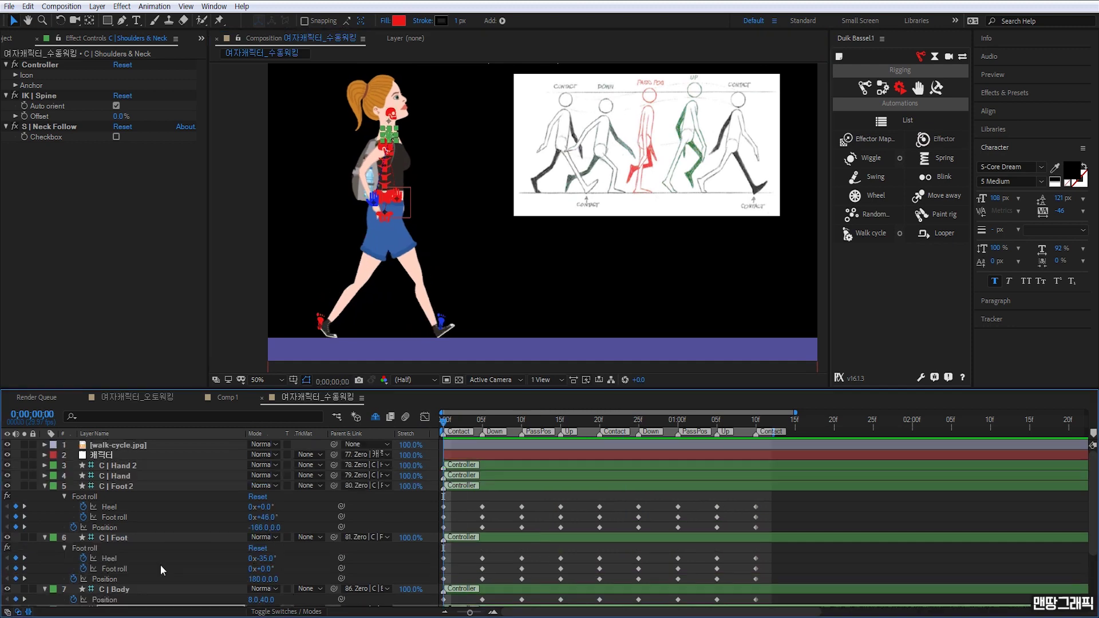
{"action": "left_click", "coordinate": [126, 475]}
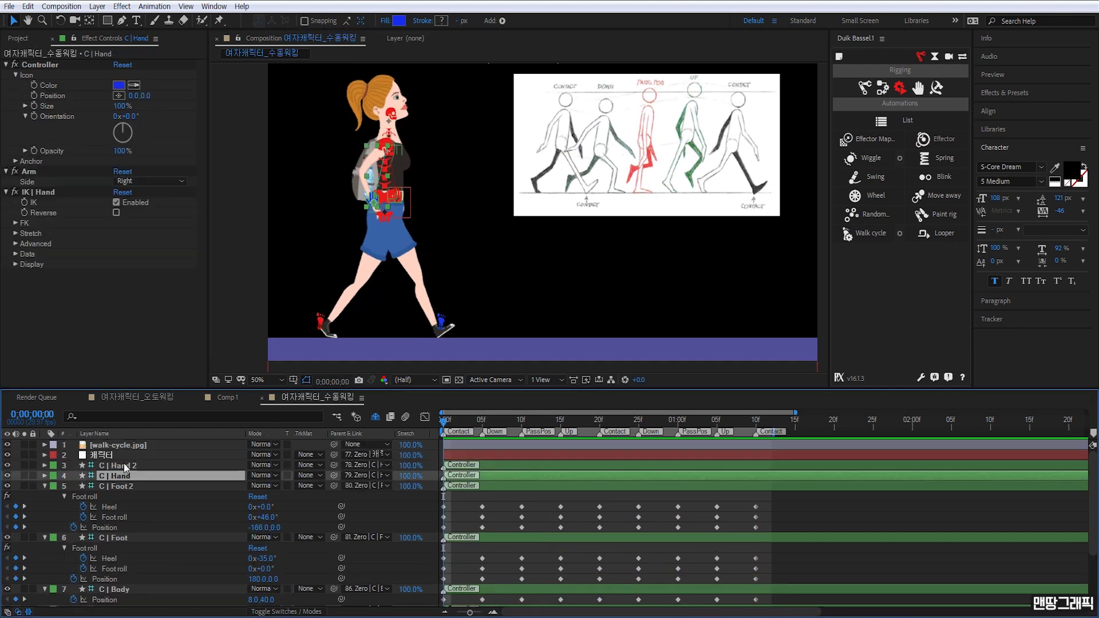
{"action": "left_click", "coordinate": [124, 465], "text": "shift"}
{"action": "key", "text": "p"}
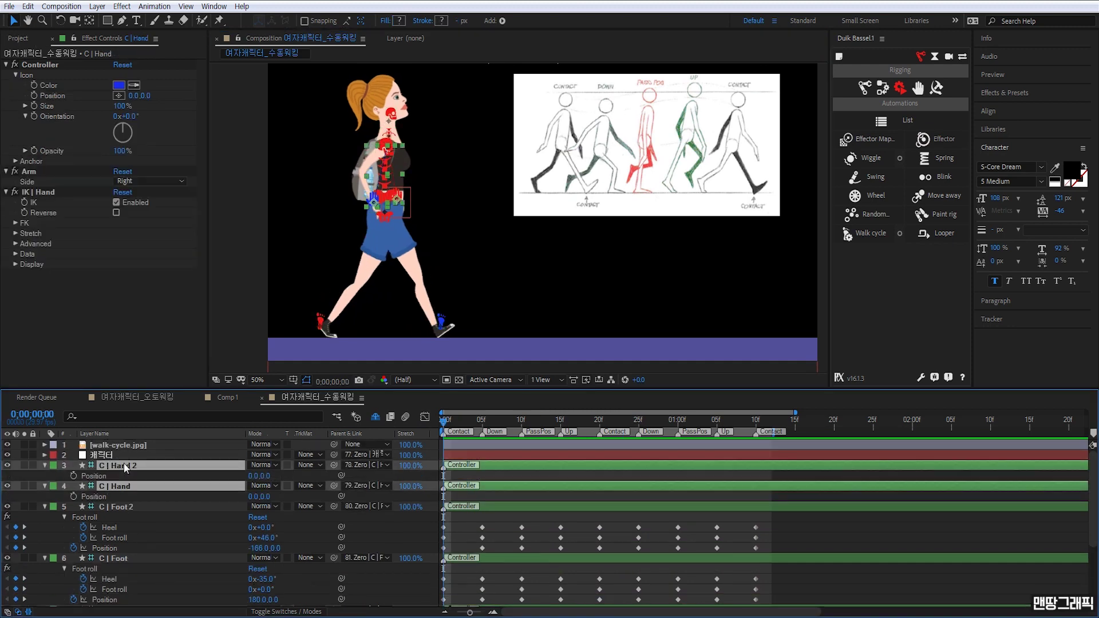
{"action": "left_click", "coordinate": [261, 304]}
{"action": "left_click", "coordinate": [367, 215]}
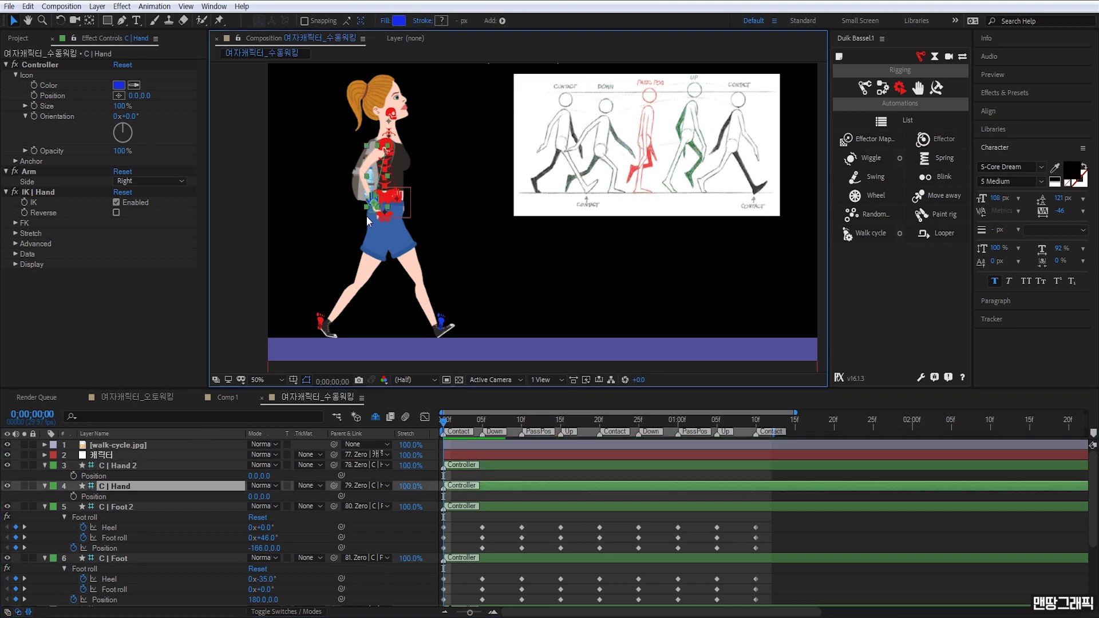
{"action": "mouse_move", "coordinate": [373, 198]}
{"action": "left_mouse_down"}
{"action": "mouse_move", "coordinate": [344, 196]}
{"action": "mouse_move", "coordinate": [371, 211]}
{"action": "left_mouse_up"}
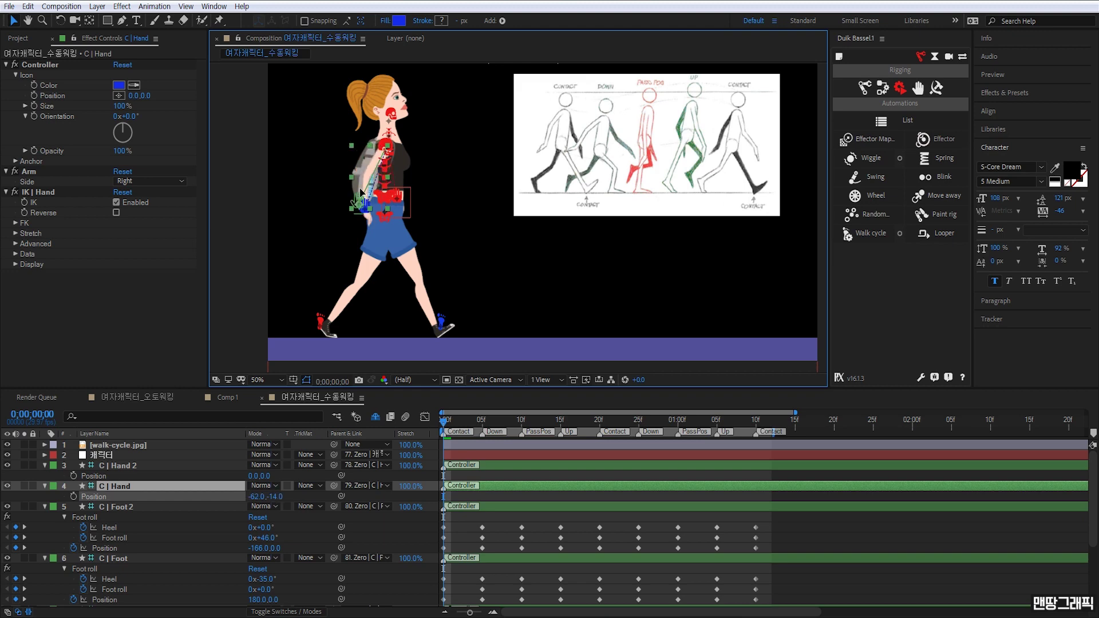
{"action": "key", "text": "ctrl+z"}
{"action": "key", "text": "ctrl+z"}
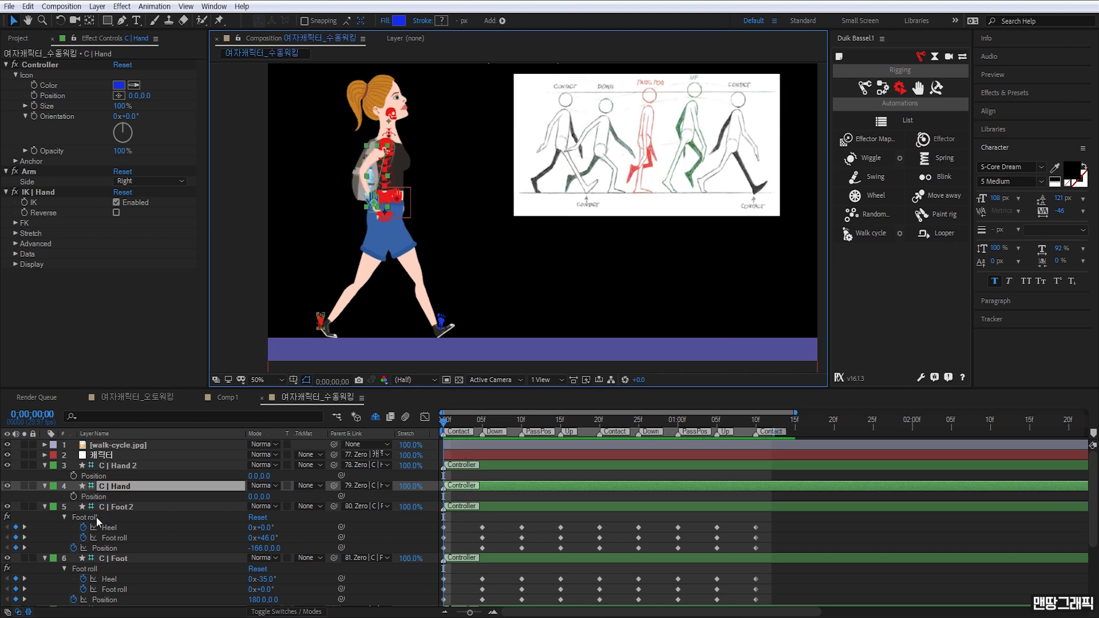
Swing the C | Hand controller back to -82.0, -4.0 at frame 0 and select the 캐릭터 layer
{"action": "left_click", "coordinate": [75, 494]}
{"action": "left_click", "coordinate": [71, 476]}
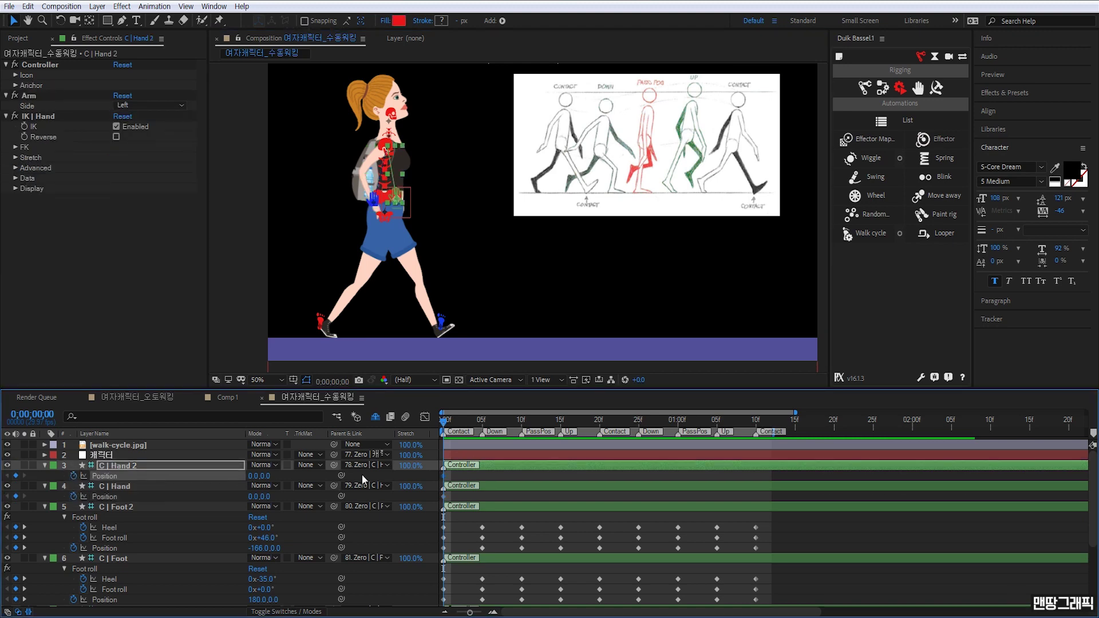
{"action": "left_click", "coordinate": [324, 253]}
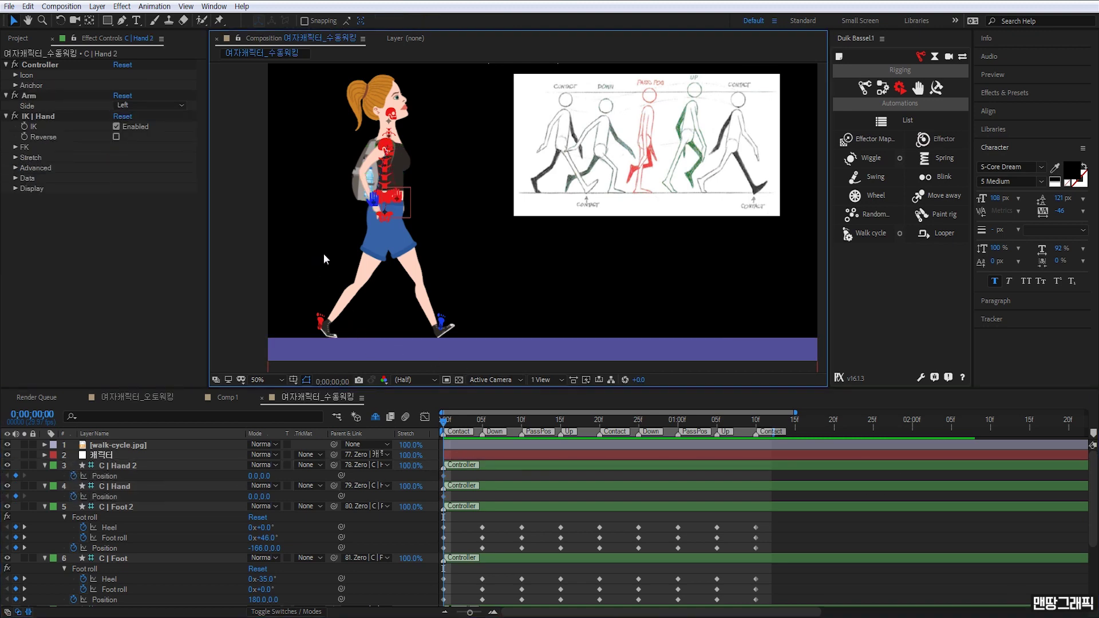
{"action": "left_click_drag", "start_coordinate": [373, 198], "coordinate": [352, 201]}
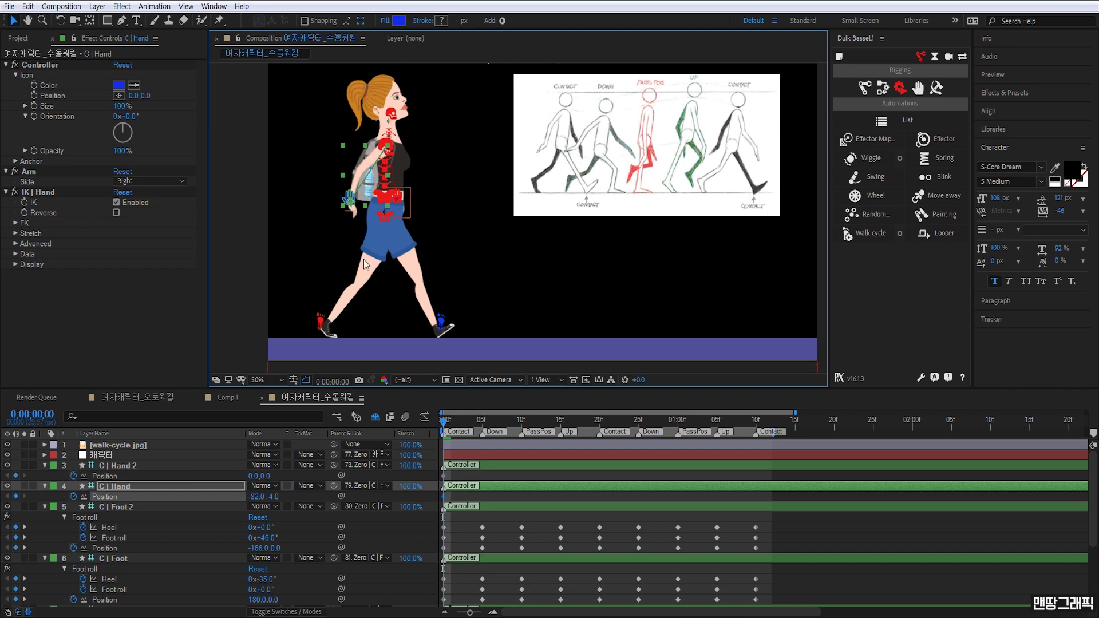
{"action": "left_click", "coordinate": [114, 456]}
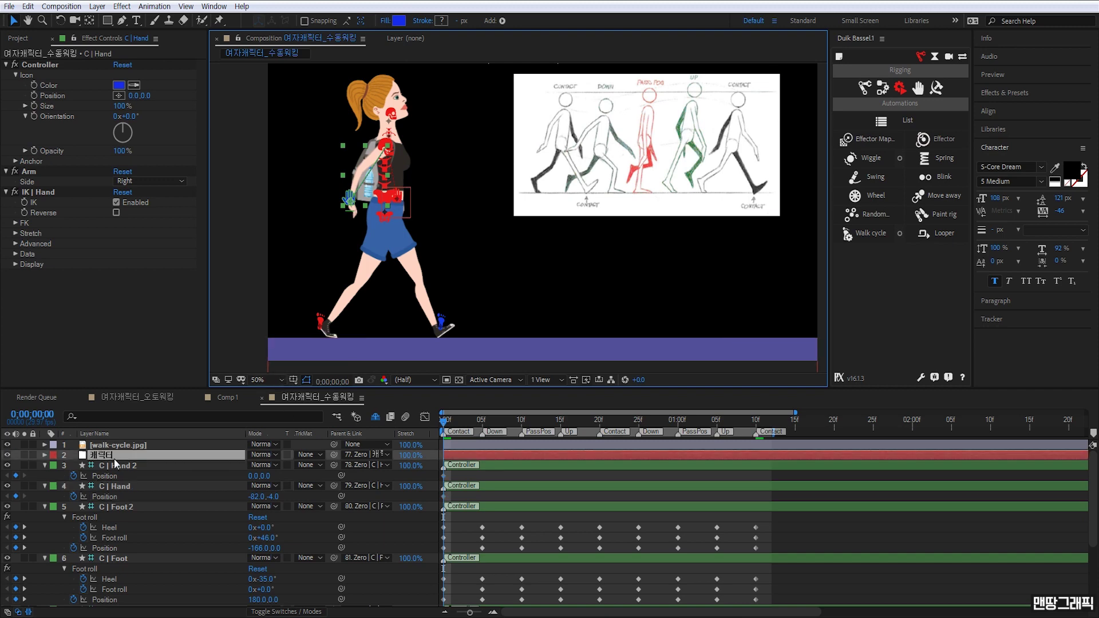
Lock the 캐릭터 artwork layer and move the left hand forward for the frame-0 pose
{"action": "left_click", "coordinate": [32, 454]}
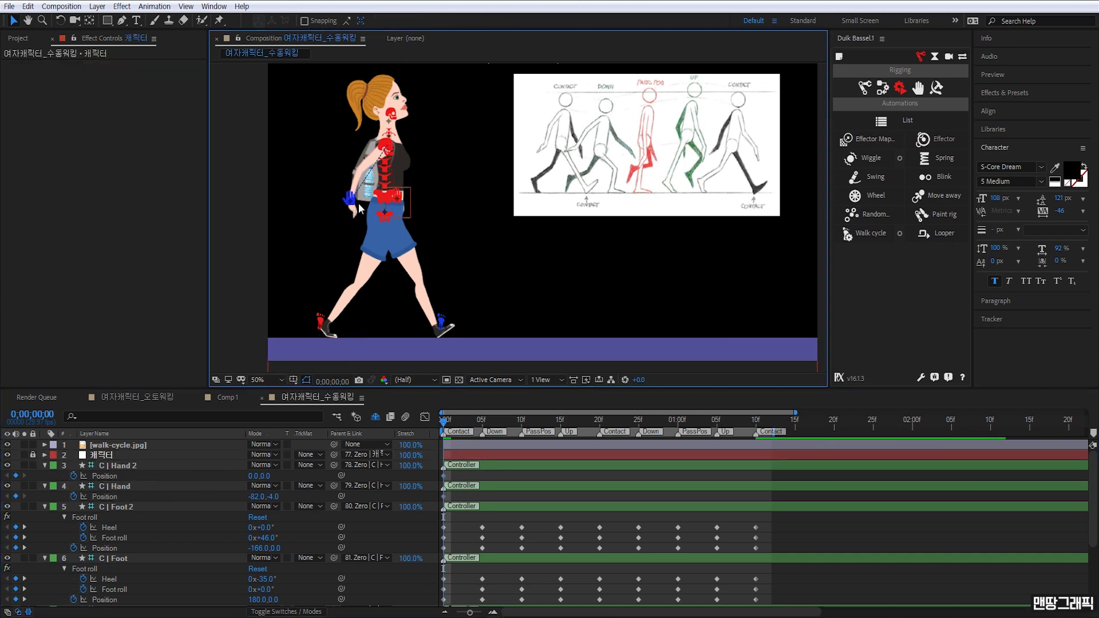
{"action": "left_click", "coordinate": [398, 198]}
{"action": "mouse_move", "coordinate": [397, 201]}
{"action": "left_mouse_down"}
{"action": "mouse_move", "coordinate": [418, 192]}
{"action": "mouse_move", "coordinate": [431, 201]}
{"action": "left_mouse_up"}
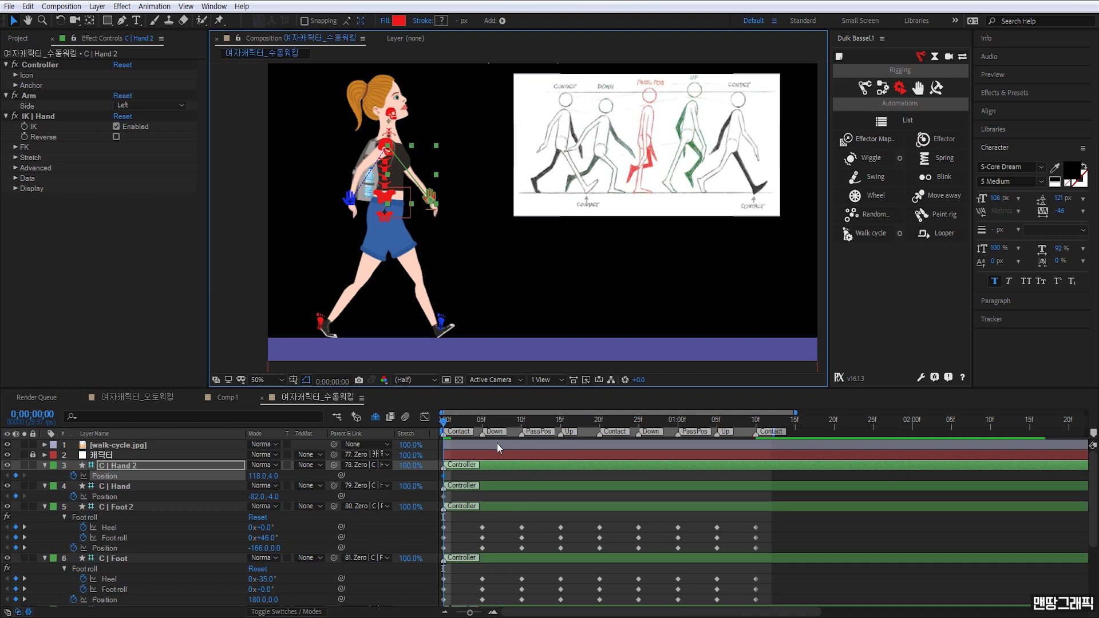
At frame 20, swing the right hand forward and the left hand back, then scrub the swing
{"action": "left_click", "coordinate": [600, 425]}
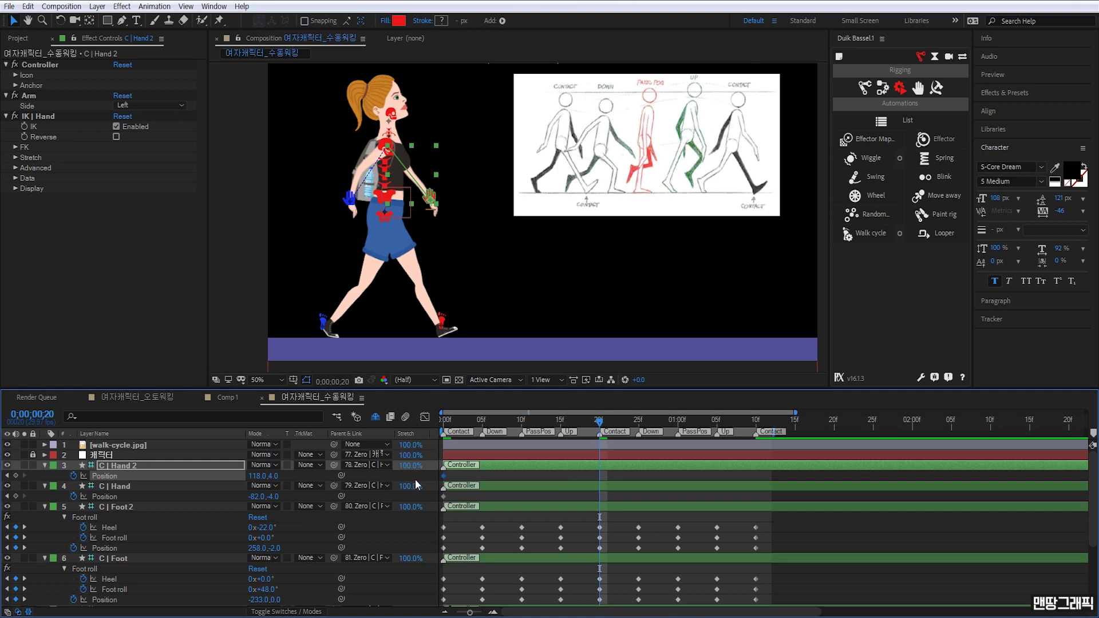
{"action": "left_click_drag", "start_coordinate": [352, 203], "coordinate": [433, 202]}
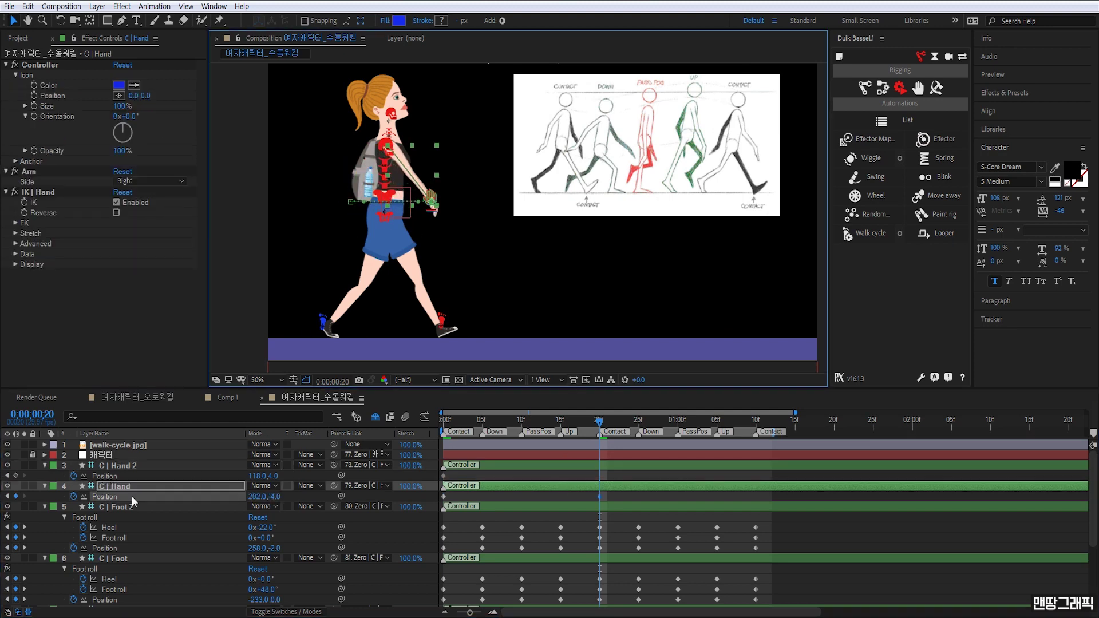
{"action": "left_click", "coordinate": [120, 466]}
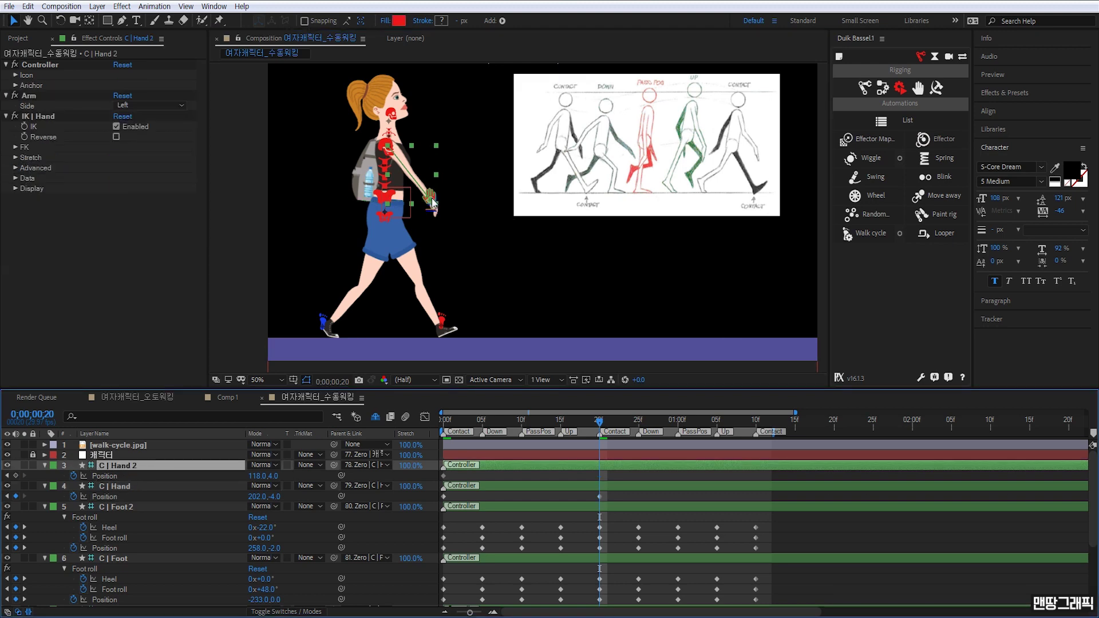
{"action": "left_click_drag", "start_coordinate": [433, 202], "coordinate": [342, 209]}
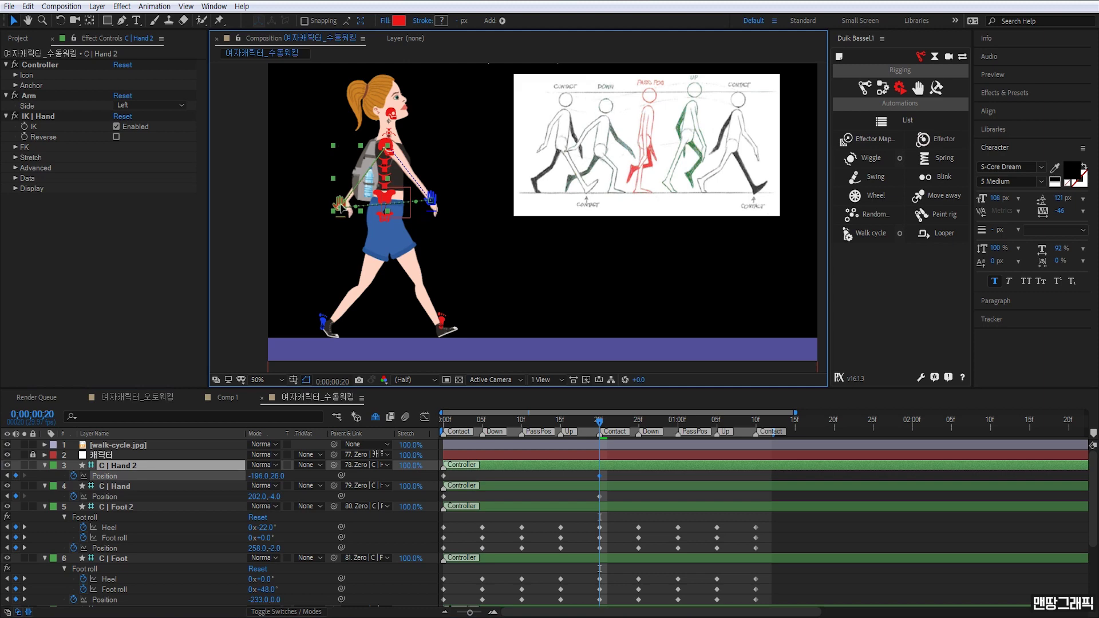
{"action": "left_click", "coordinate": [606, 396]}
{"action": "mouse_move", "coordinate": [599, 423]}
{"action": "left_mouse_down"}
{"action": "mouse_move", "coordinate": [553, 423]}
{"action": "mouse_move", "coordinate": [483, 451]}
{"action": "mouse_move", "coordinate": [744, 437]}
{"action": "left_mouse_up"}
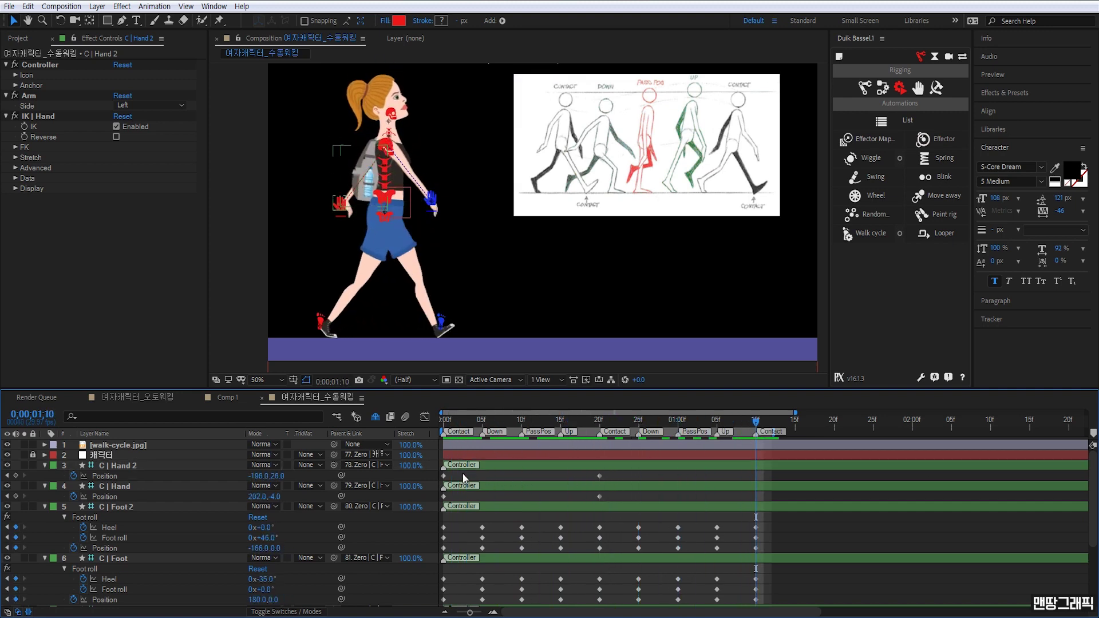
Paste both hands' starting Position keyframes at 1;10 to close the cycle
{"action": "left_click", "coordinate": [443, 475]}
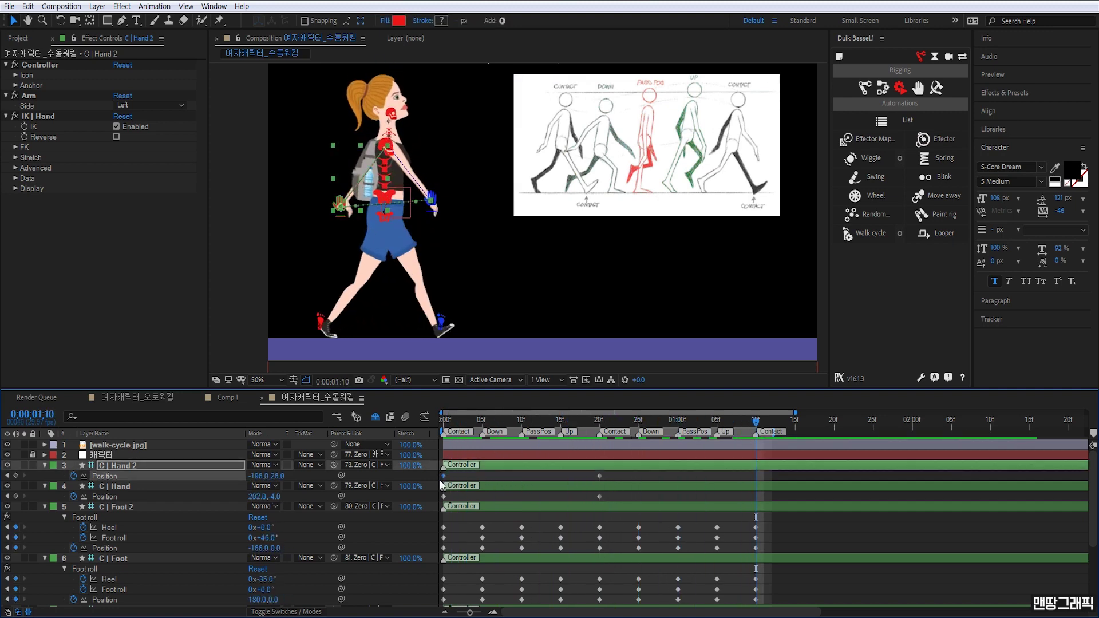
{"action": "key", "text": "ctrl+v"}
{"action": "left_click", "coordinate": [443, 497]}
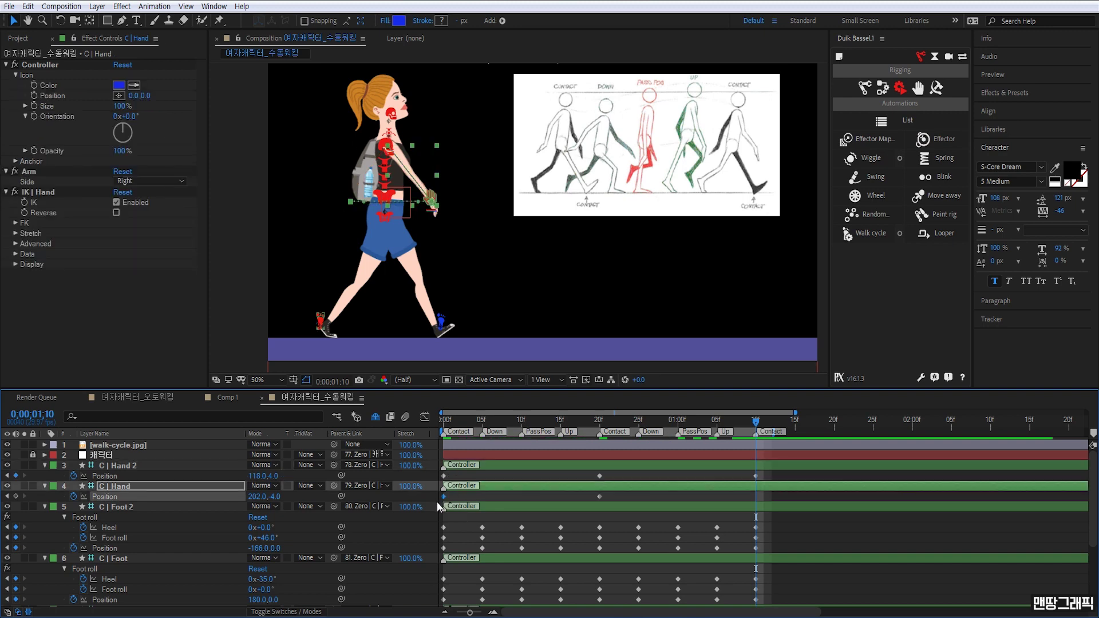
{"action": "key", "text": "ctrl+v"}
{"action": "left_click", "coordinate": [534, 502]}
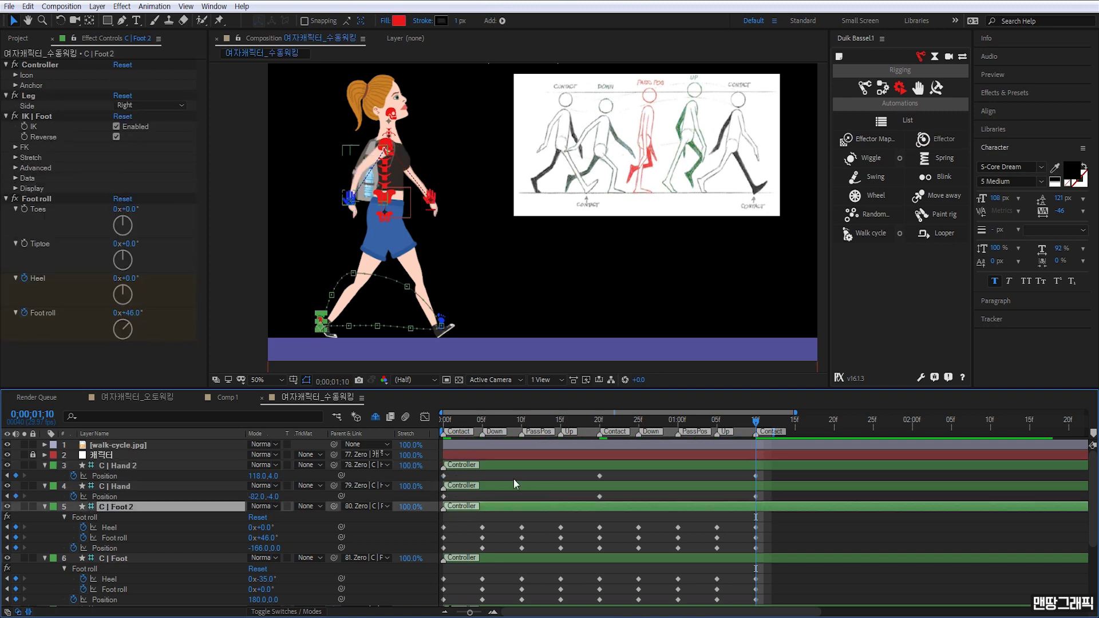
{"action": "key", "text": "Home"}
{"action": "left_click", "coordinate": [511, 472]}
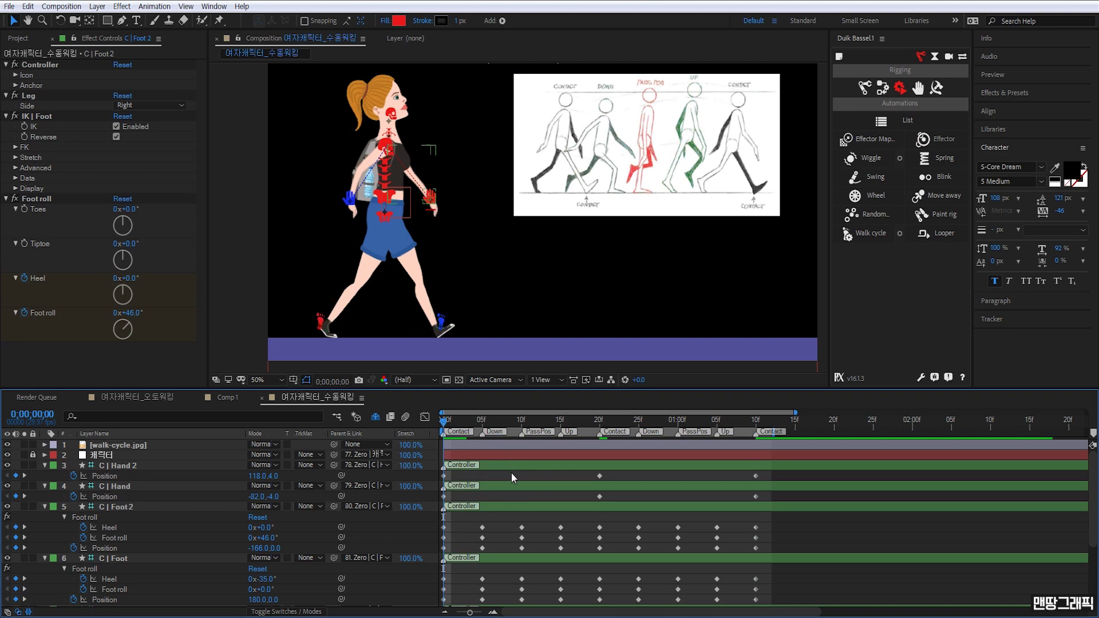
{"action": "key", "text": "space"}
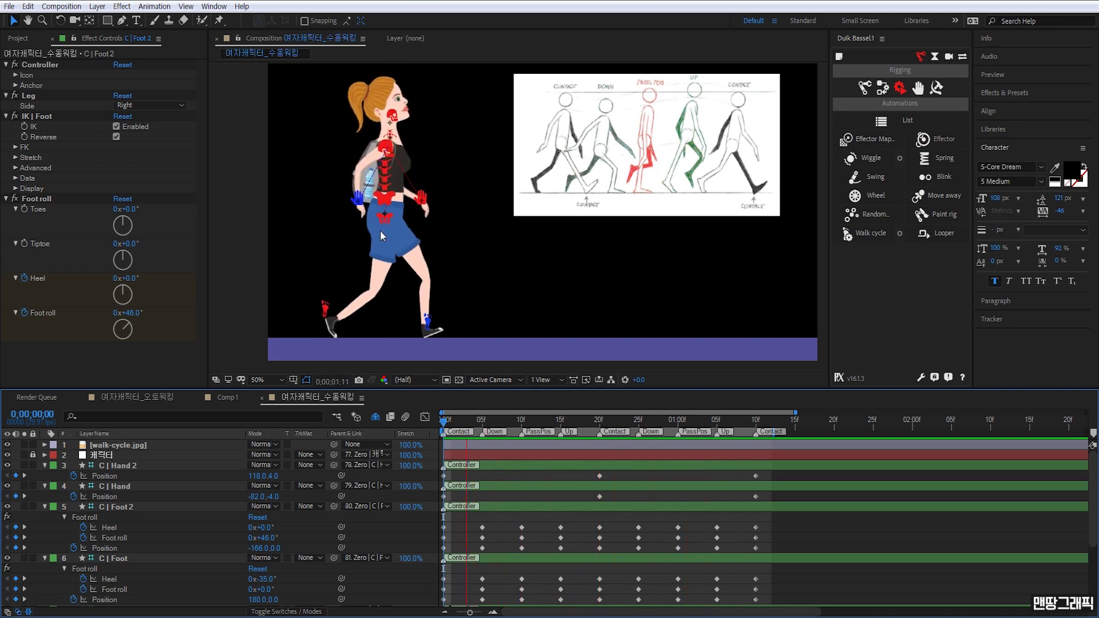
{"action": "key", "text": "space"}
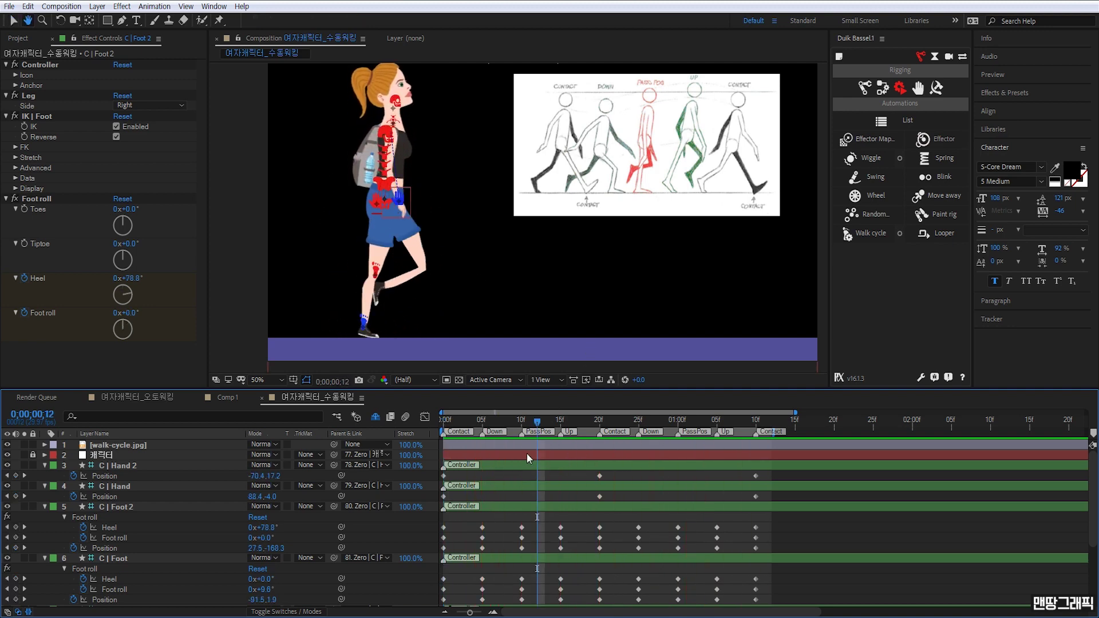
{"action": "left_click_drag", "start_coordinate": [529, 428], "coordinate": [522, 435]}
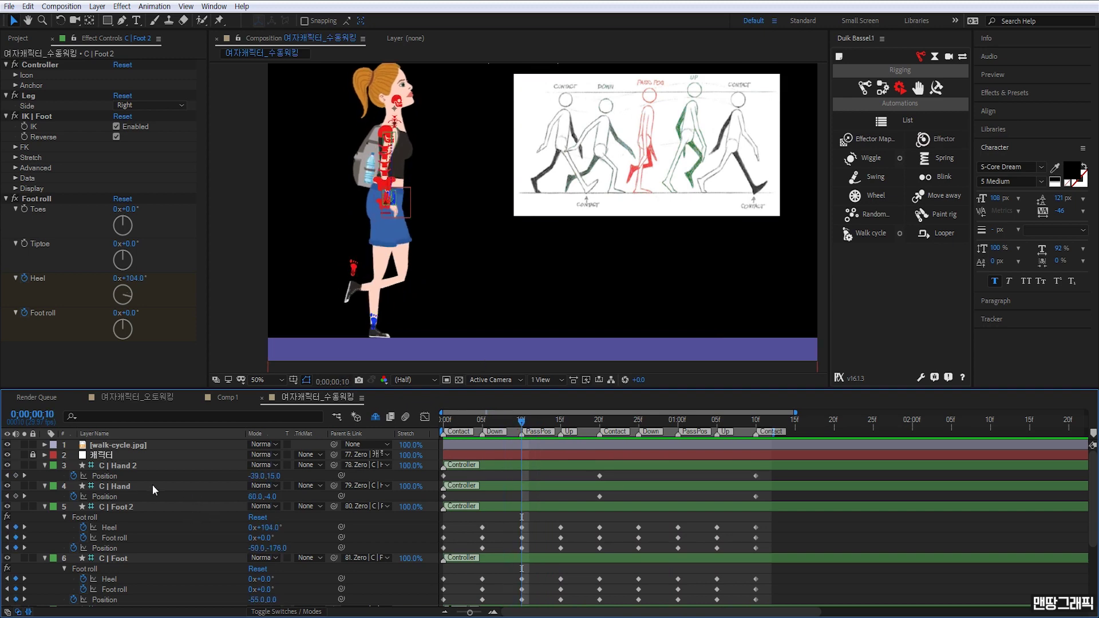
Zoom in on the right hand, lower C | Hand at frame 10, and play back the swing
{"action": "left_click", "coordinate": [126, 485]}
{"action": "scroll", "coordinate": [519, 235], "scroll_direction": "up", "scroll_amount": 2}
{"action": "left_click_drag", "start_coordinate": [355, 238], "coordinate": [549, 317]}
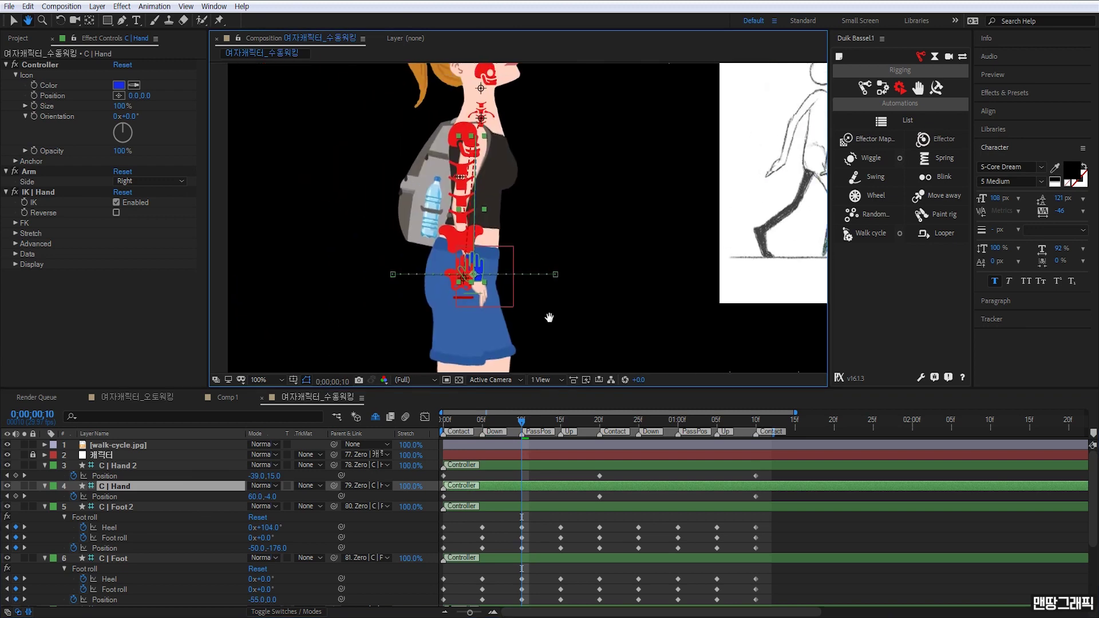
{"action": "key", "text": "v"}
{"action": "mouse_move", "coordinate": [481, 273]}
{"action": "left_mouse_down"}
{"action": "mouse_move", "coordinate": [473, 282]}
{"action": "mouse_move", "coordinate": [477, 275]}
{"action": "left_mouse_up"}
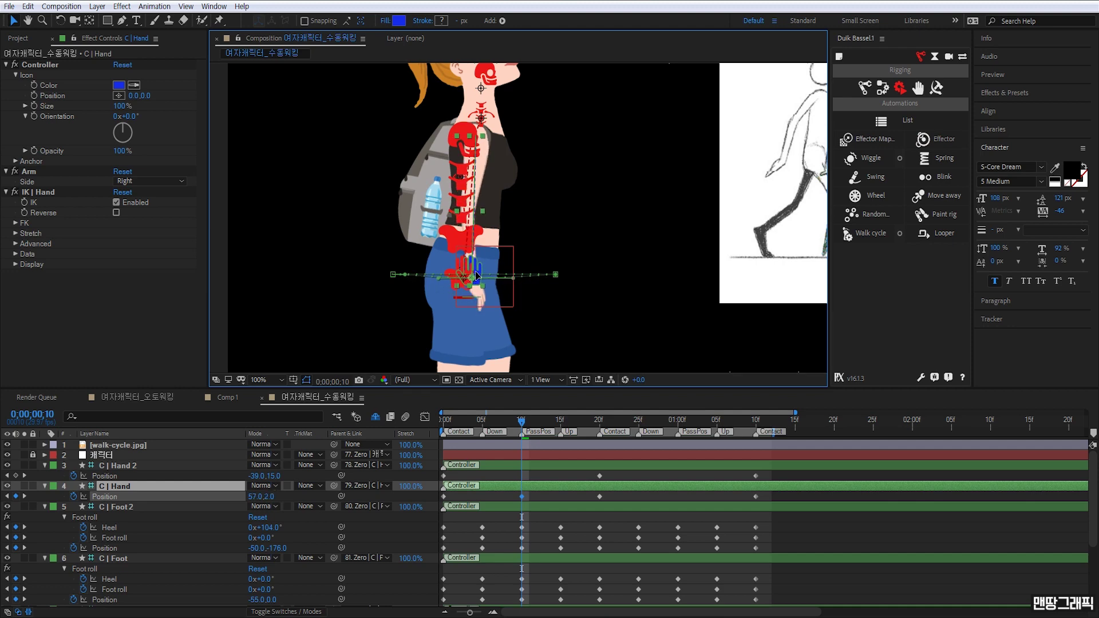
{"action": "key", "text": "Return"}
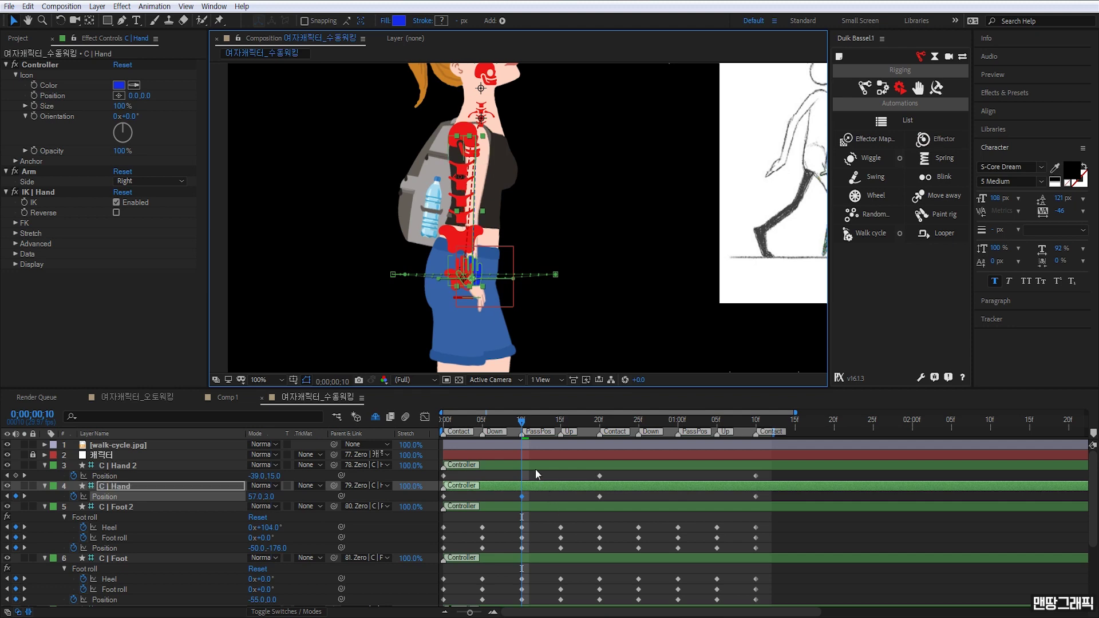
{"action": "mouse_move", "coordinate": [522, 428]}
{"action": "left_mouse_down"}
{"action": "mouse_move", "coordinate": [553, 440]}
{"action": "mouse_move", "coordinate": [670, 441]}
{"action": "left_mouse_up"}
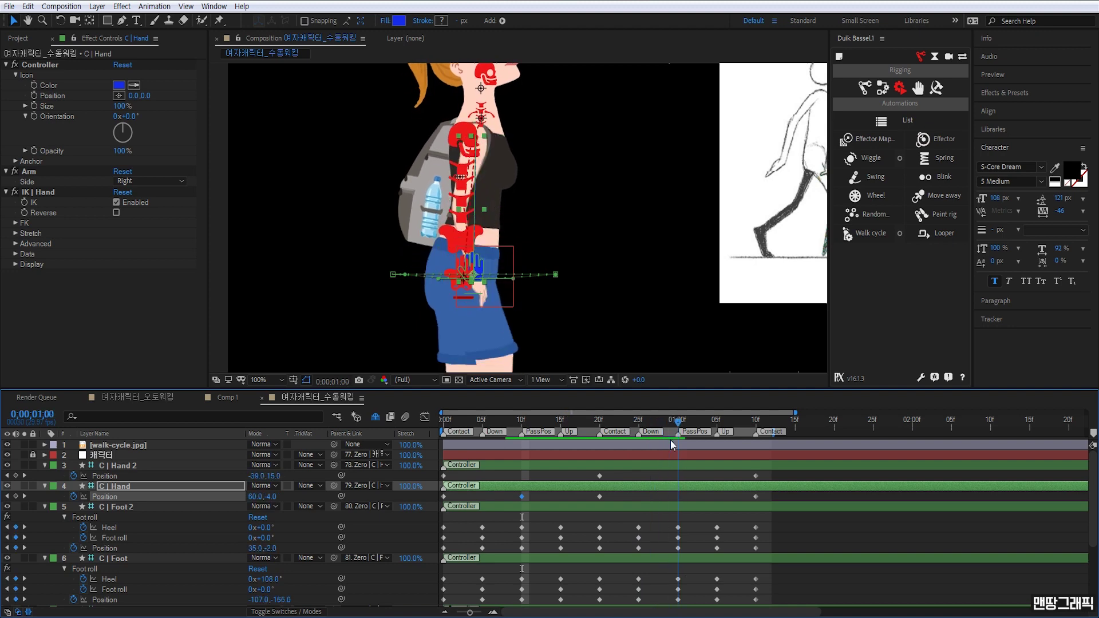
{"action": "key", "text": "space"}
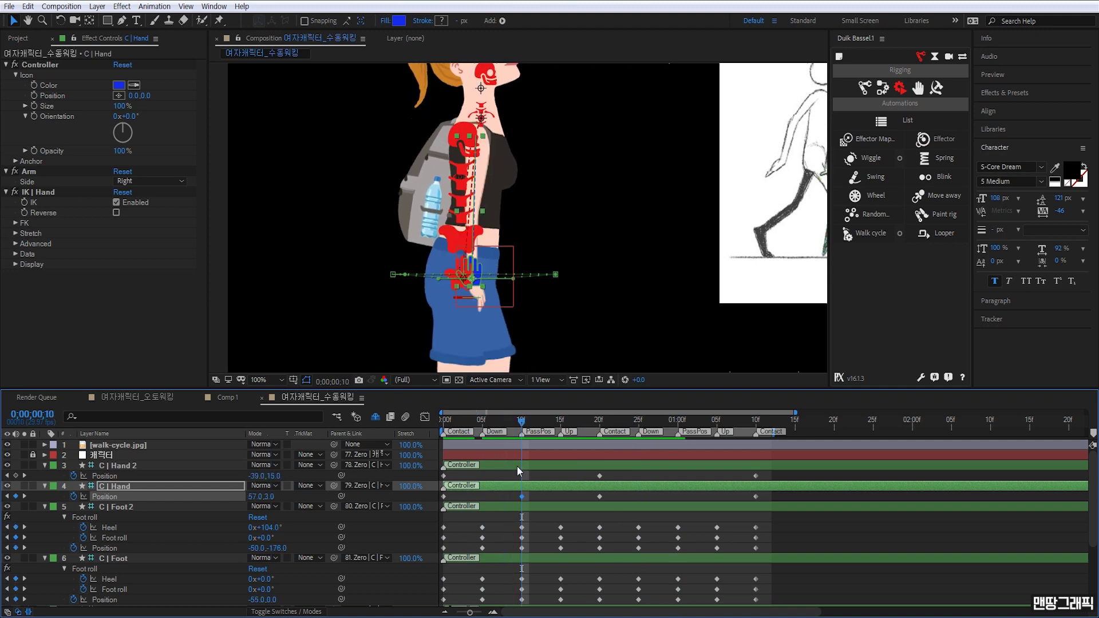
Lower the right hand further at frame 10 (58.0, 30.0) and at 1;00 (57.0, 36.0)
{"action": "left_click_drag", "start_coordinate": [478, 277], "coordinate": [477, 288]}
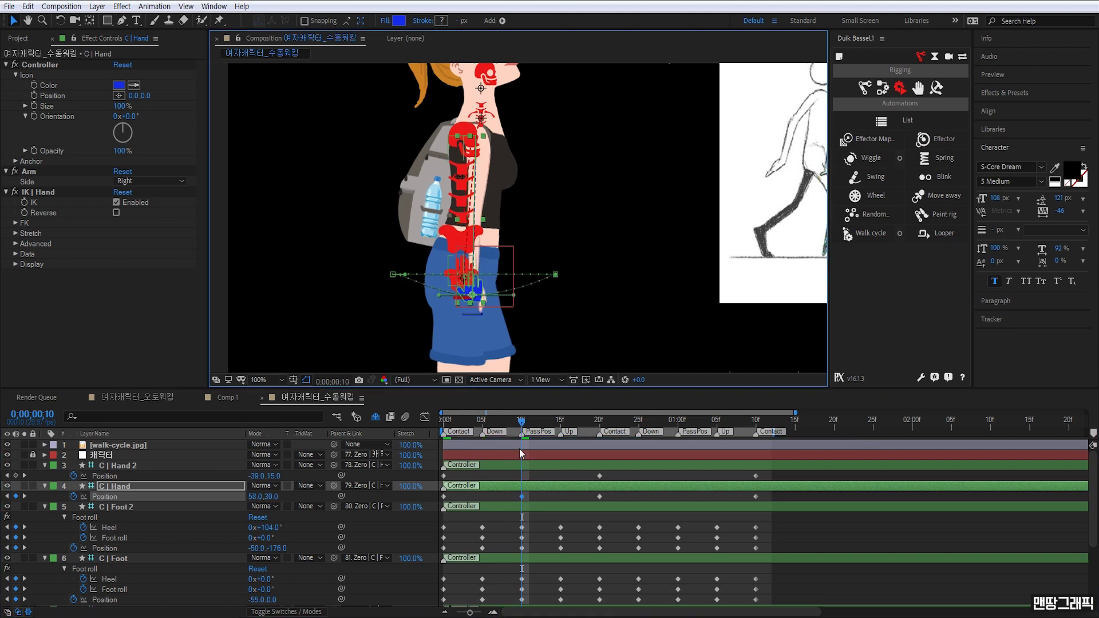
{"action": "left_click_drag", "start_coordinate": [520, 427], "coordinate": [528, 431]}
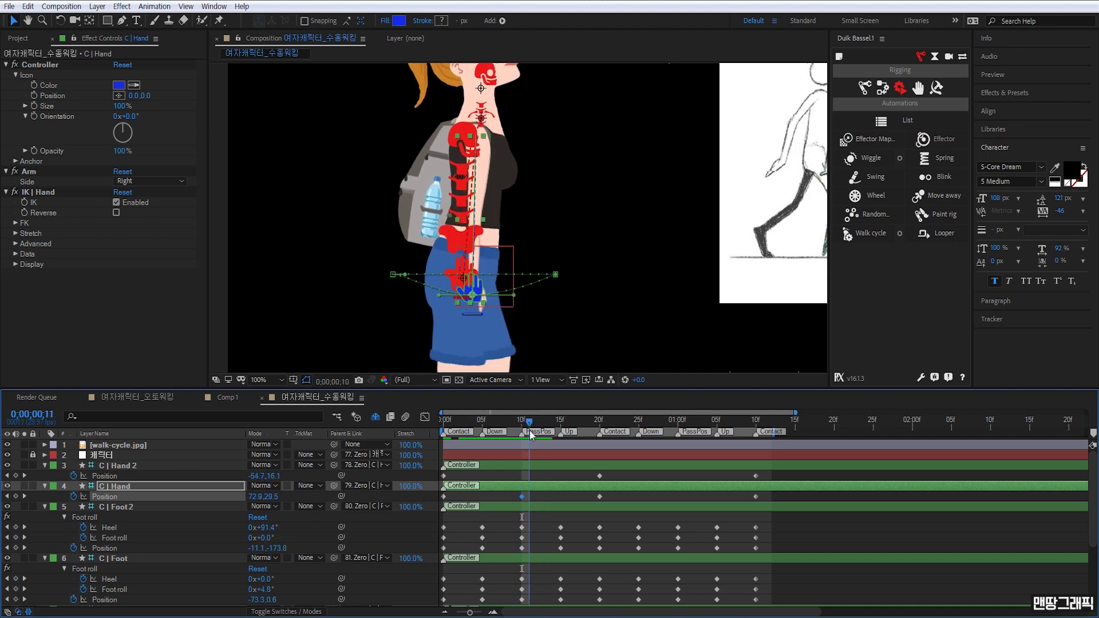
{"action": "left_click_drag", "start_coordinate": [527, 431], "coordinate": [677, 435]}
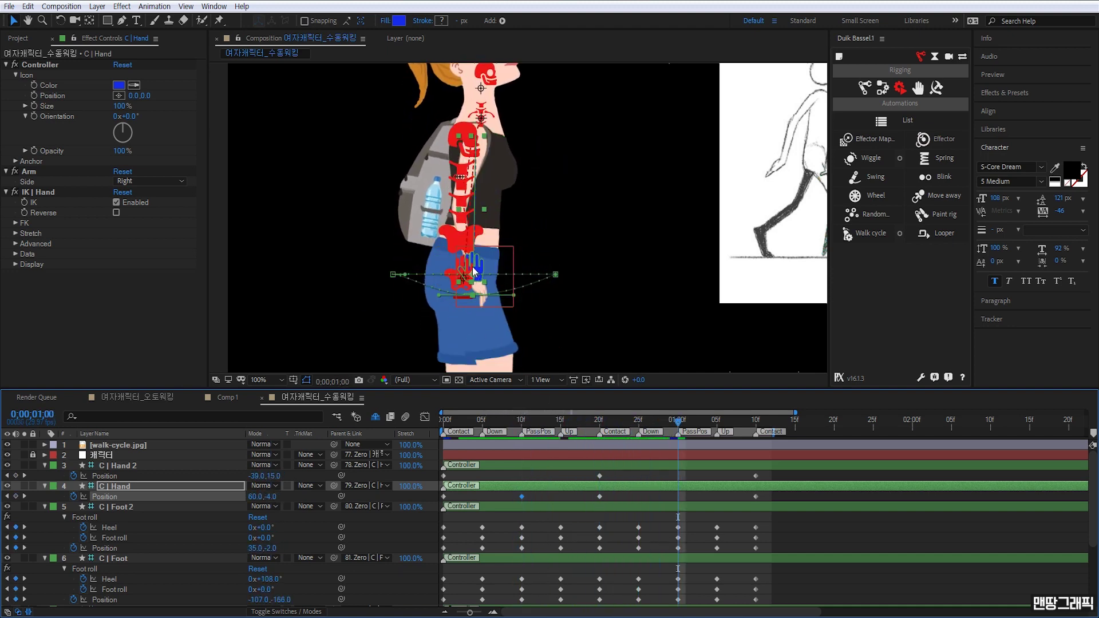
{"action": "left_click_drag", "start_coordinate": [472, 267], "coordinate": [472, 300]}
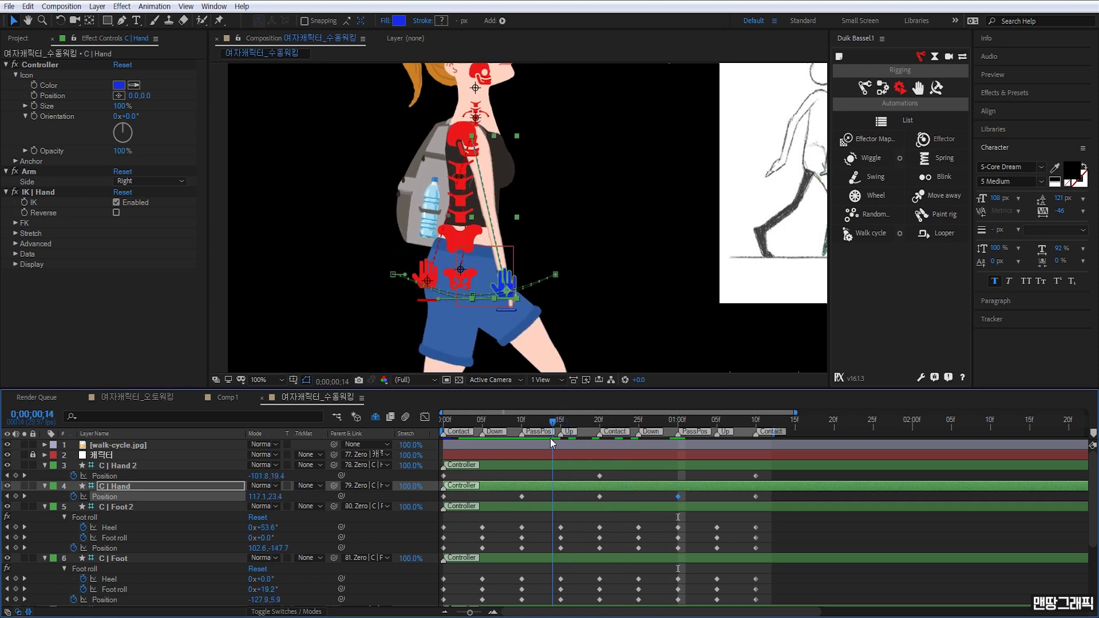
Lower C | Hand 2 at frame 10 and at 1;00 (-31.0, 58.0), then zoom out and preview
{"action": "left_click_drag", "start_coordinate": [679, 425], "coordinate": [521, 441]}
{"action": "left_click", "coordinate": [126, 466]}
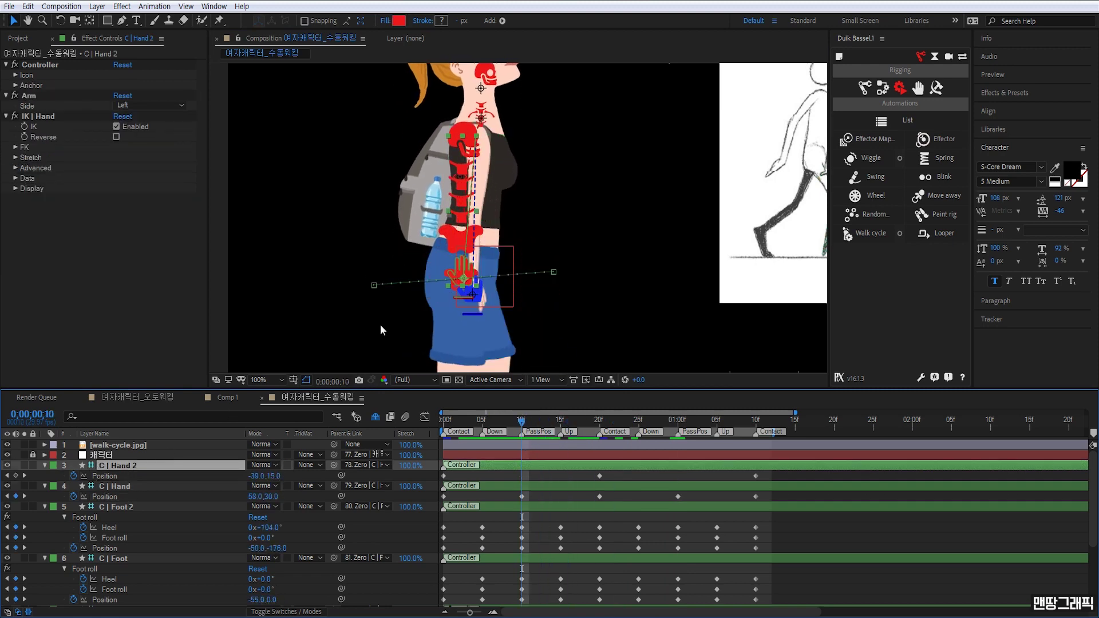
{"action": "left_click_drag", "start_coordinate": [463, 277], "coordinate": [465, 297]}
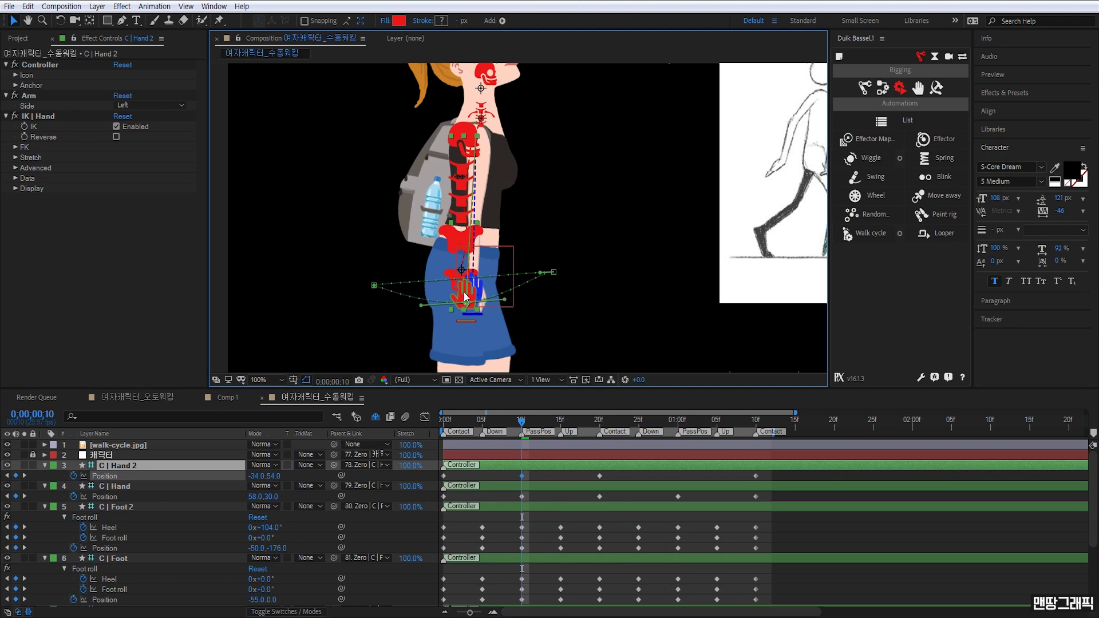
{"action": "left_click", "coordinate": [679, 425]}
{"action": "left_click_drag", "start_coordinate": [464, 274], "coordinate": [466, 297]}
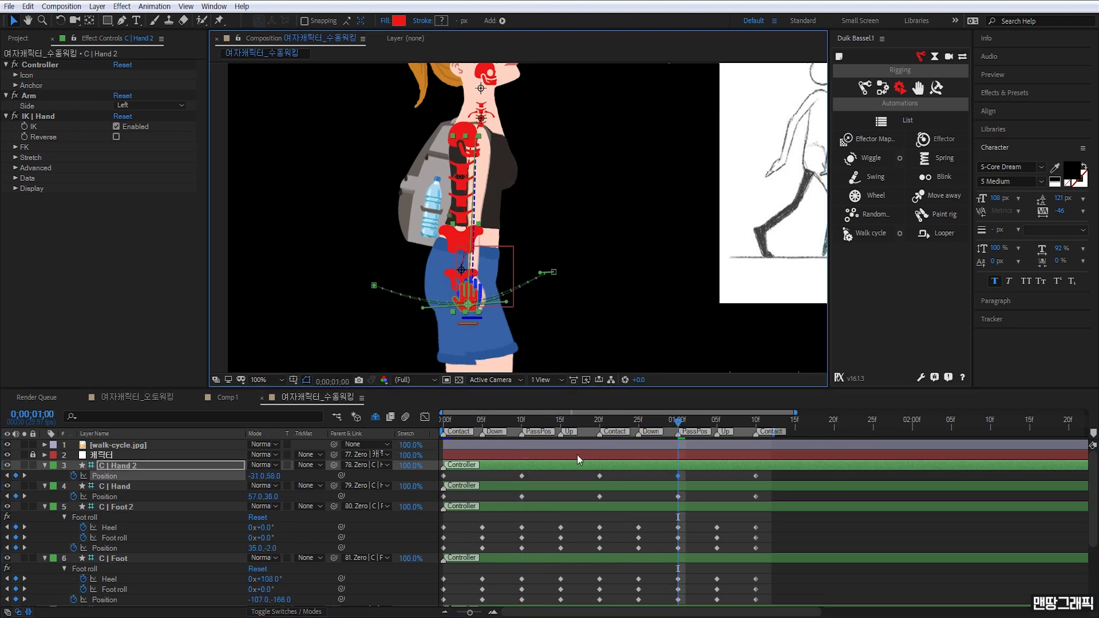
{"action": "key", "text": "comma"}
{"action": "key", "text": "space"}
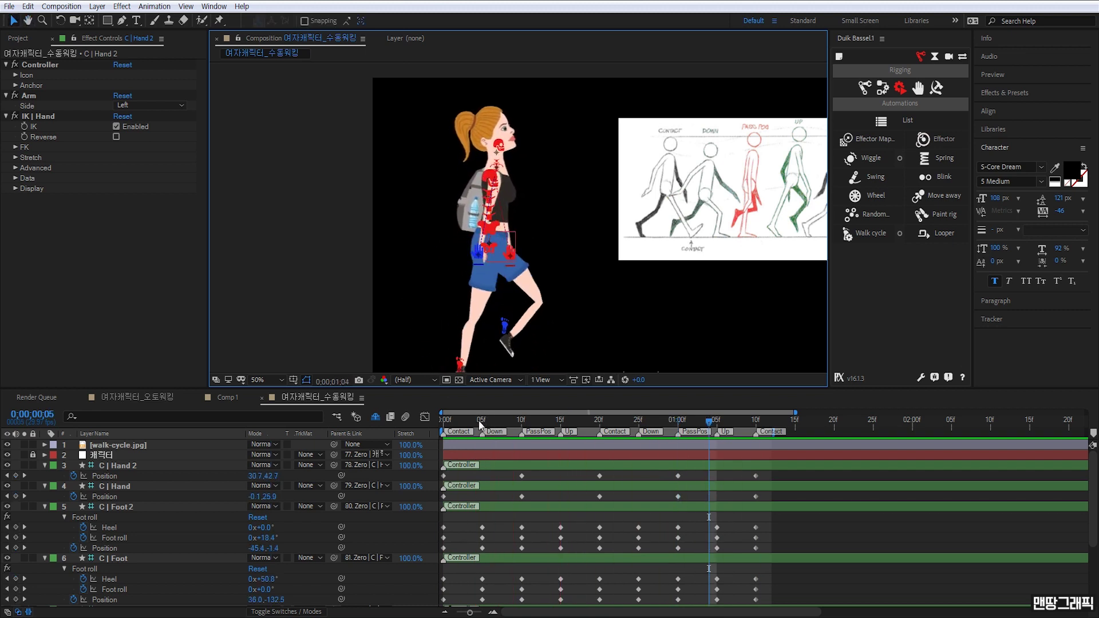
Enable Rotation keyframing on both hand controllers and rotate C | Hand forward at frame 0
{"action": "left_click", "coordinate": [443, 422]}
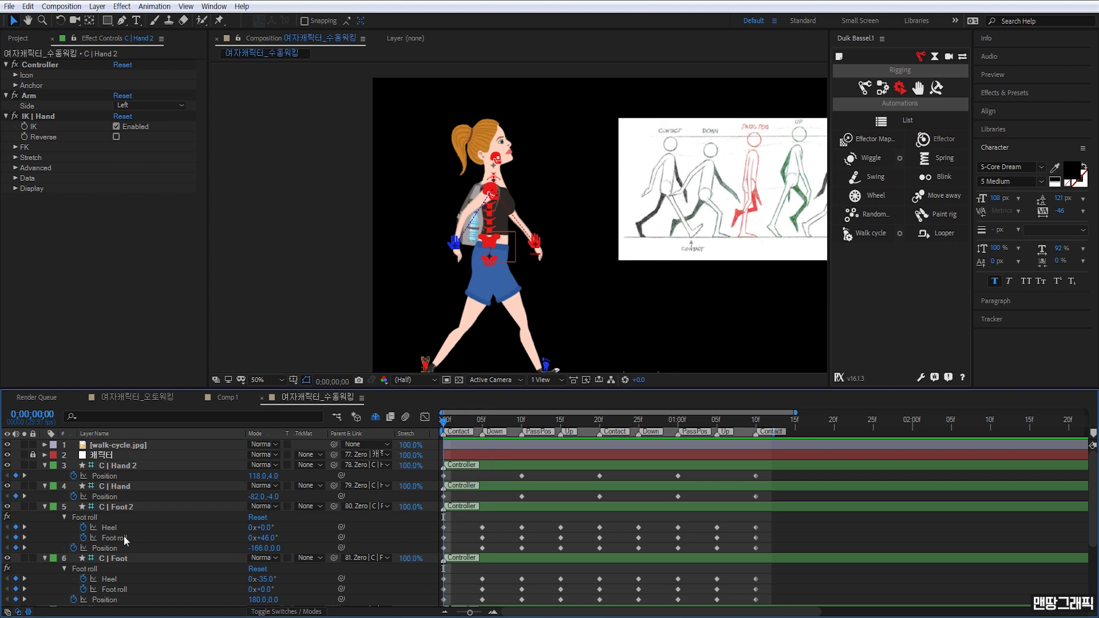
{"action": "left_click", "coordinate": [123, 486]}
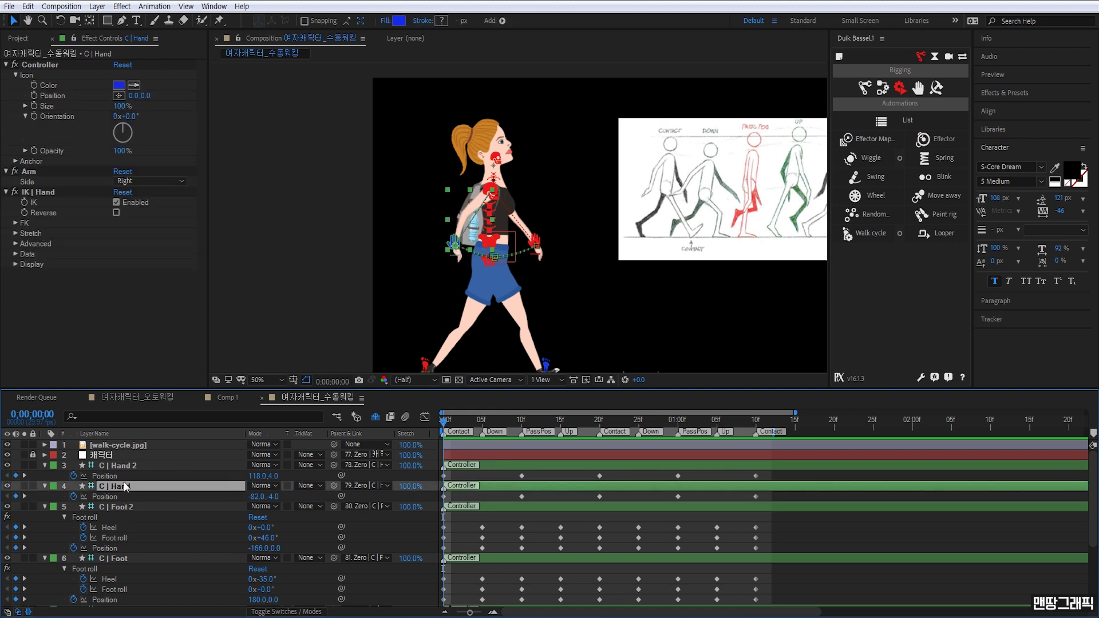
{"action": "left_click", "coordinate": [128, 466], "text": "shift"}
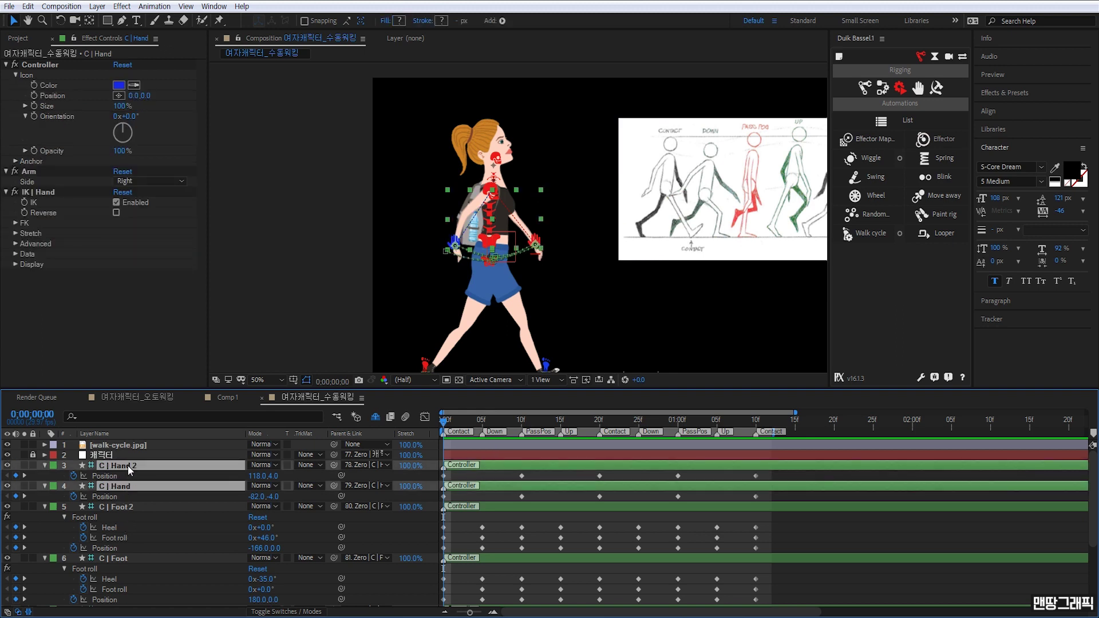
{"action": "key", "text": "shift+r"}
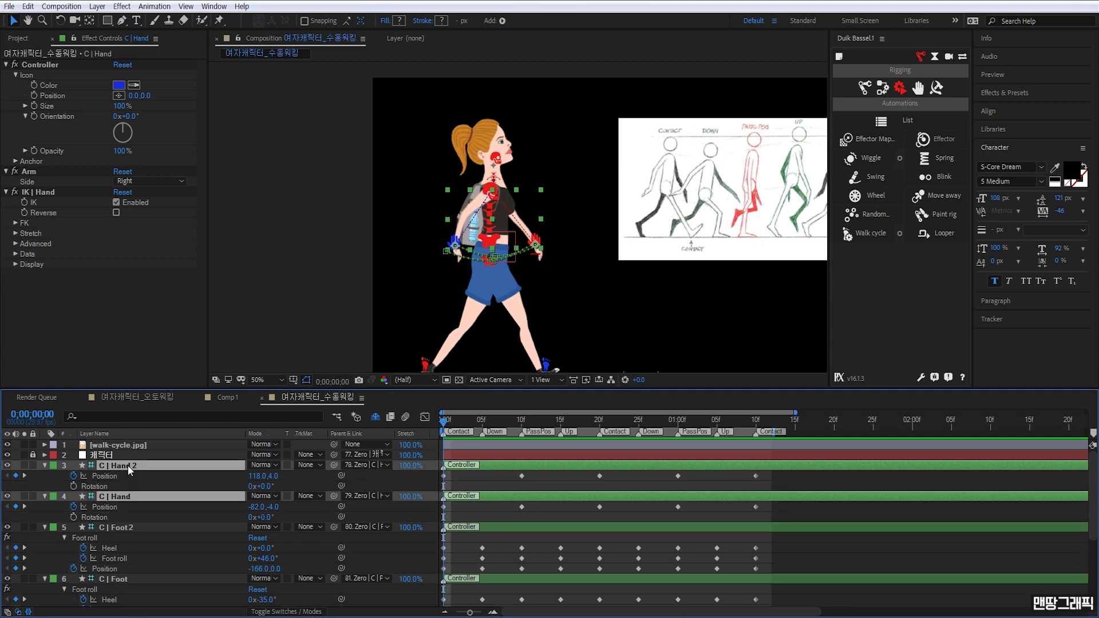
{"action": "left_click", "coordinate": [73, 486]}
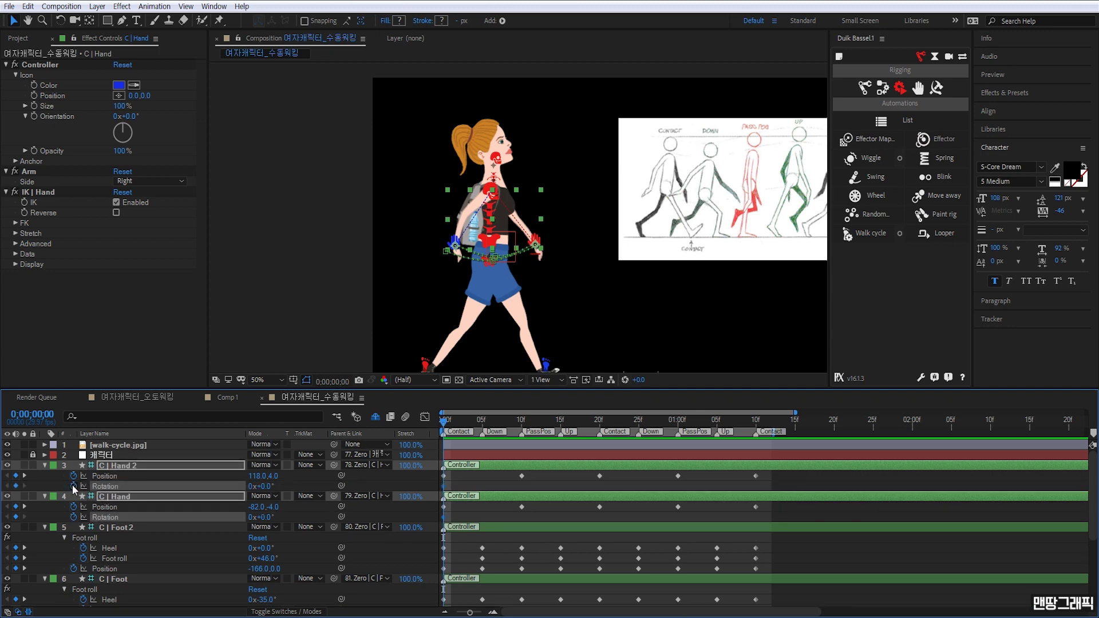
{"action": "left_click", "coordinate": [494, 476]}
{"action": "left_click", "coordinate": [124, 499]}
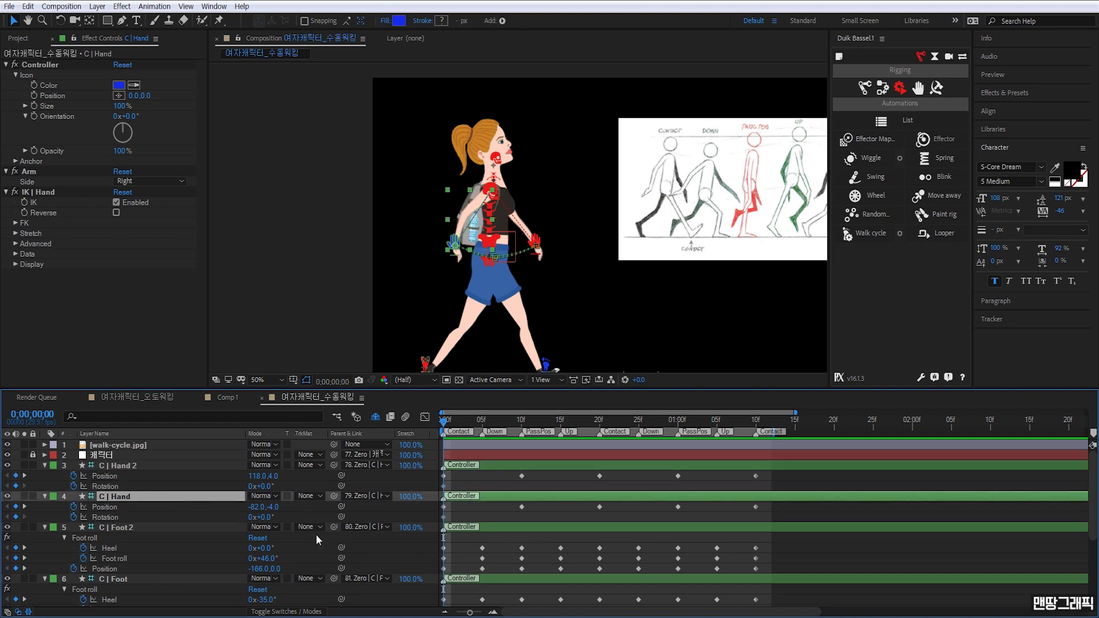
{"action": "left_click_drag", "start_coordinate": [265, 518], "coordinate": [281, 517]}
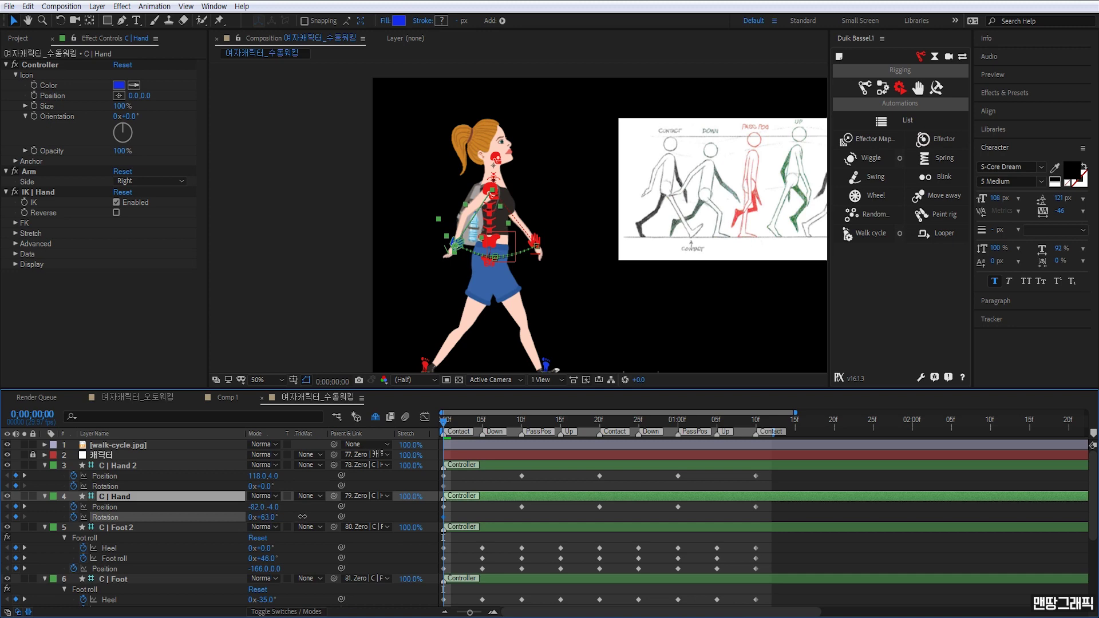
Add frame-20 rotation keys so the hands swing opposite, with C | Hand 2 at +68°
{"action": "left_click", "coordinate": [517, 422]}
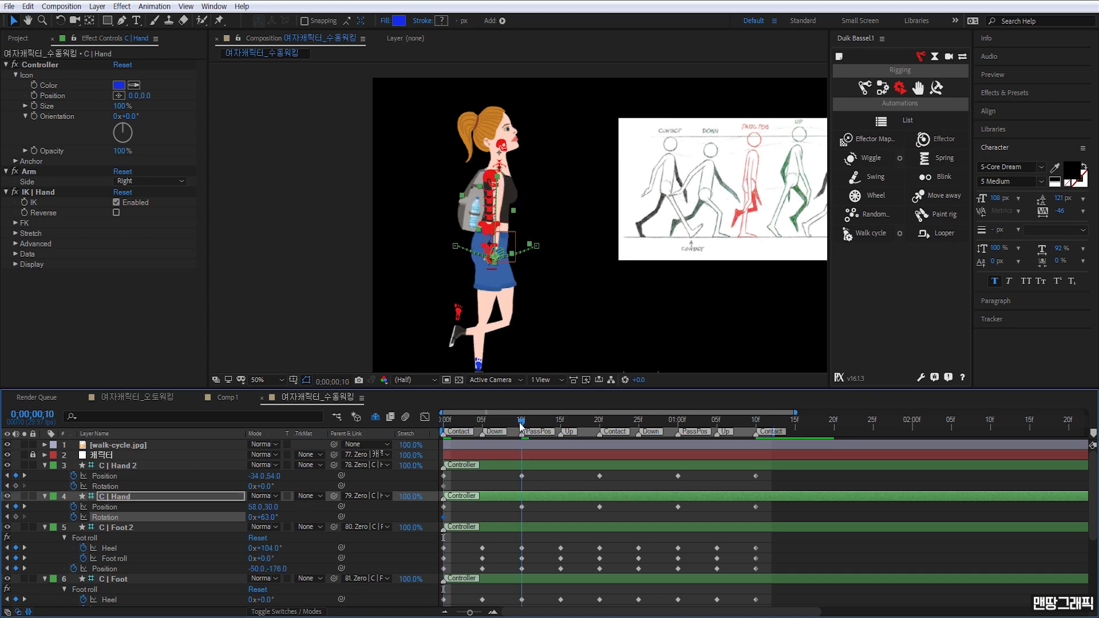
{"action": "left_click_drag", "start_coordinate": [521, 427], "coordinate": [600, 434]}
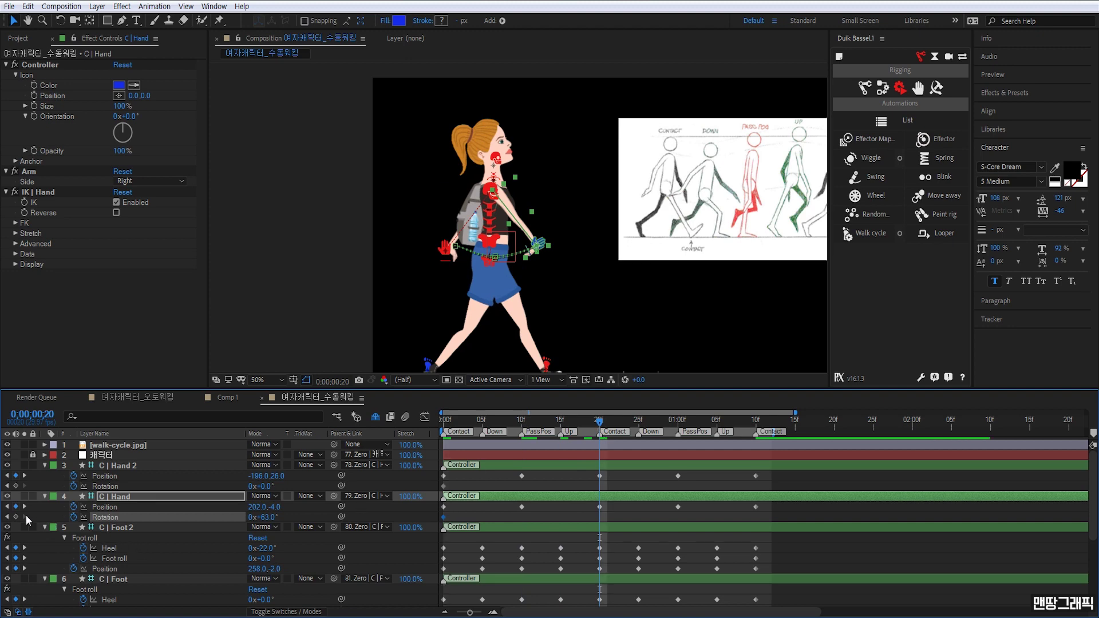
{"action": "left_click", "coordinate": [16, 486]}
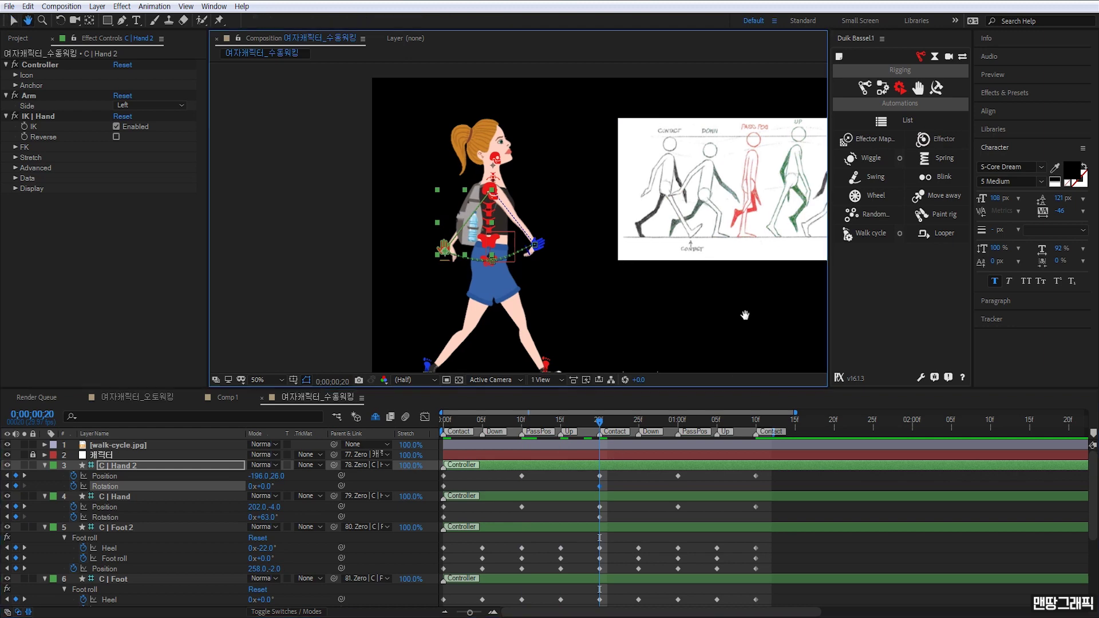
{"action": "left_click_drag", "start_coordinate": [749, 315], "coordinate": [662, 312]}
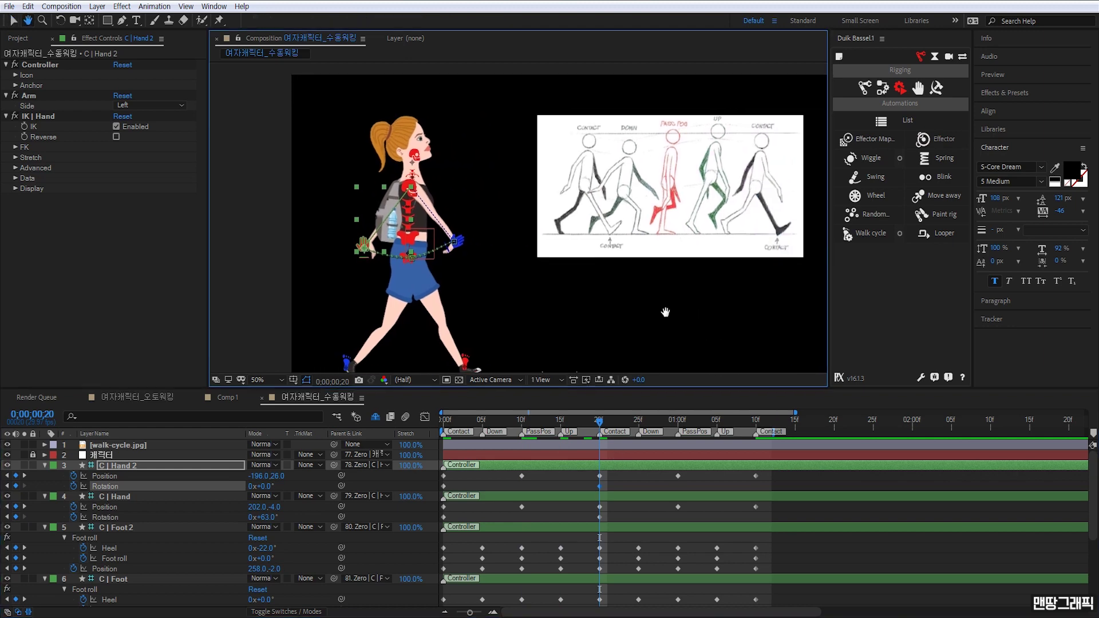
{"action": "left_click", "coordinate": [123, 486]}
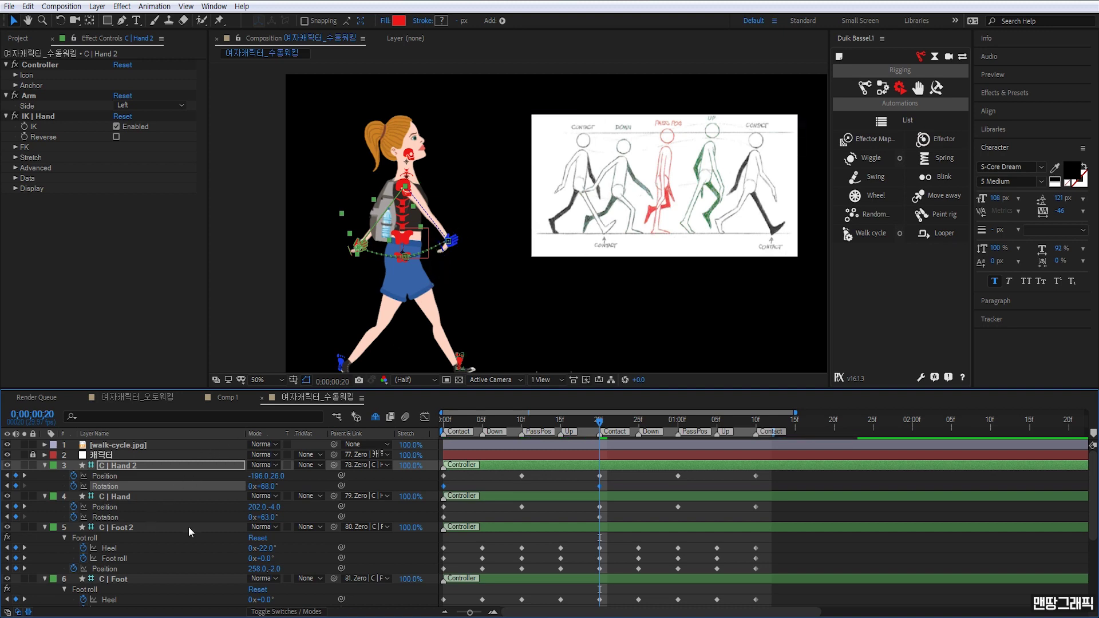
{"action": "left_click_drag", "start_coordinate": [273, 518], "coordinate": [270, 516]}
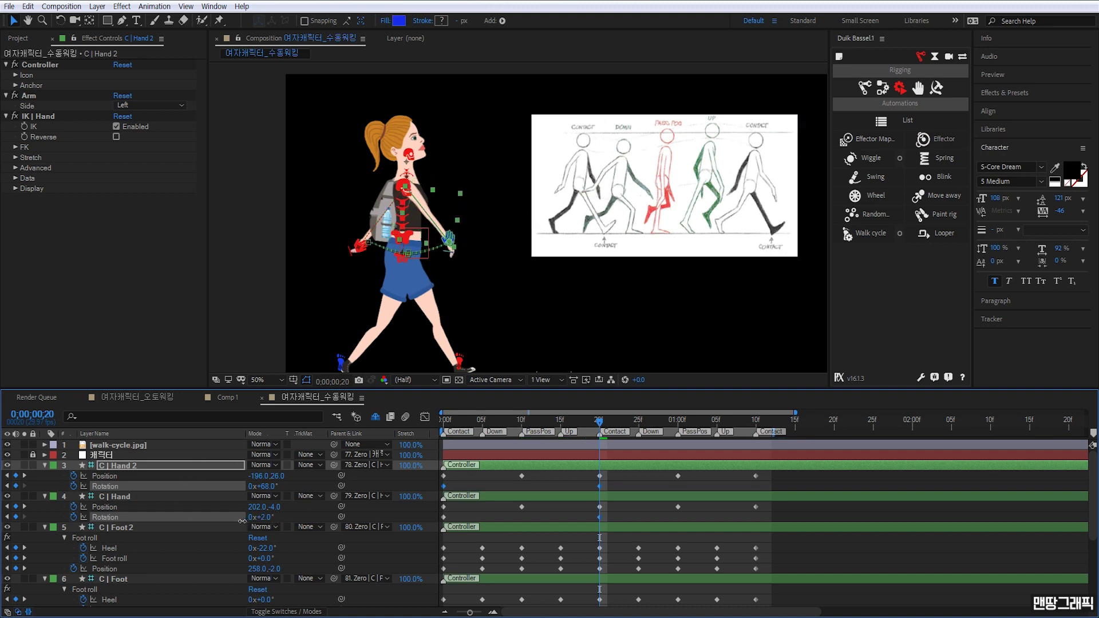
Scrub the arm swing and paste the starting hand rotation at 1;10 (-13°)
{"action": "left_click", "coordinate": [235, 521]}
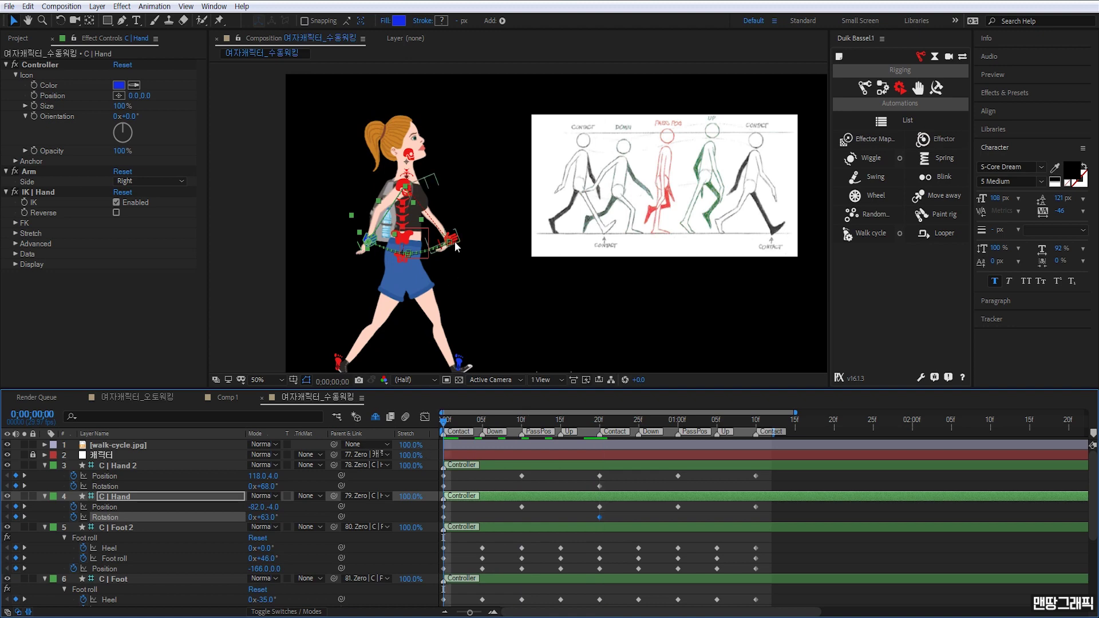
{"action": "left_click", "coordinate": [137, 466]}
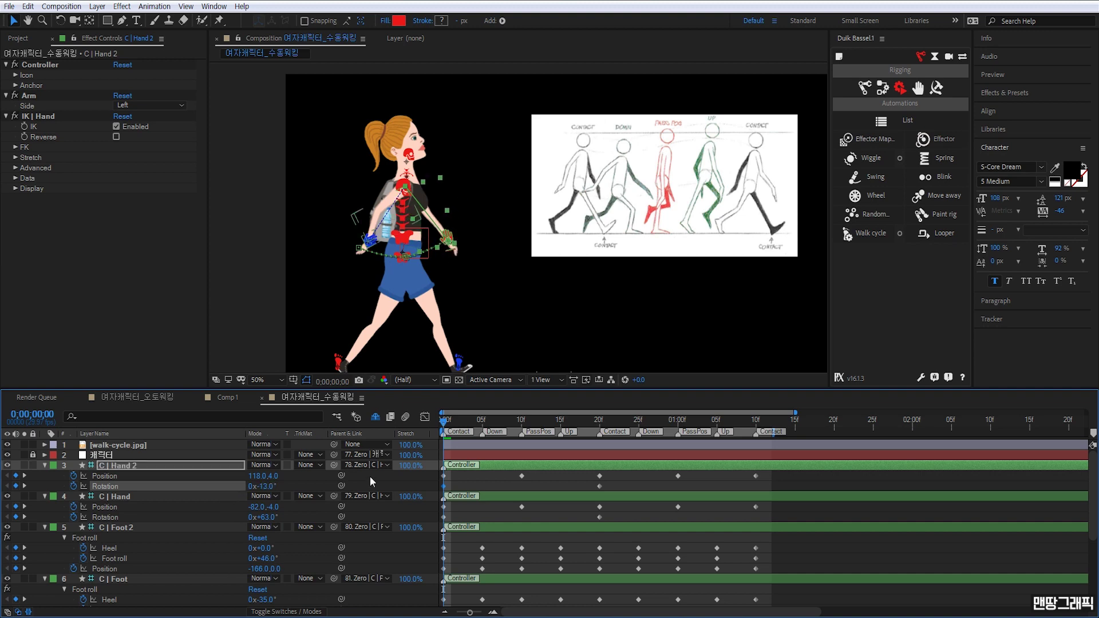
{"action": "left_click_drag", "start_coordinate": [444, 423], "coordinate": [754, 448]}
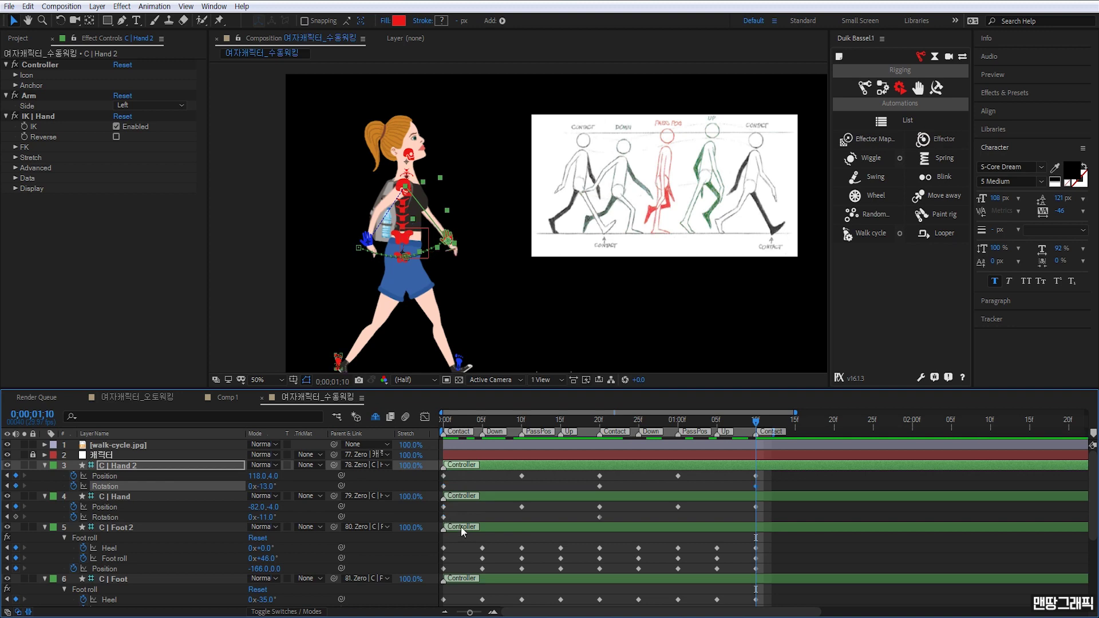
{"action": "left_click", "coordinate": [443, 517]}
{"action": "key", "text": "ctrl+v"}
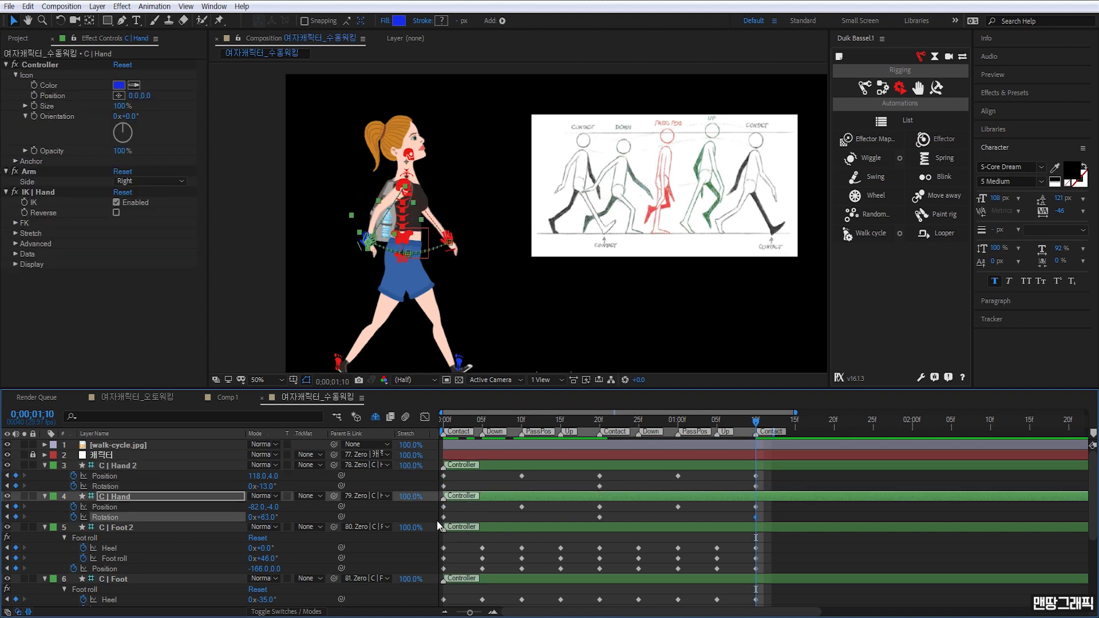
{"action": "key", "text": "space"}
{"action": "left_click", "coordinate": [797, 506]}
{"action": "key", "text": "space"}
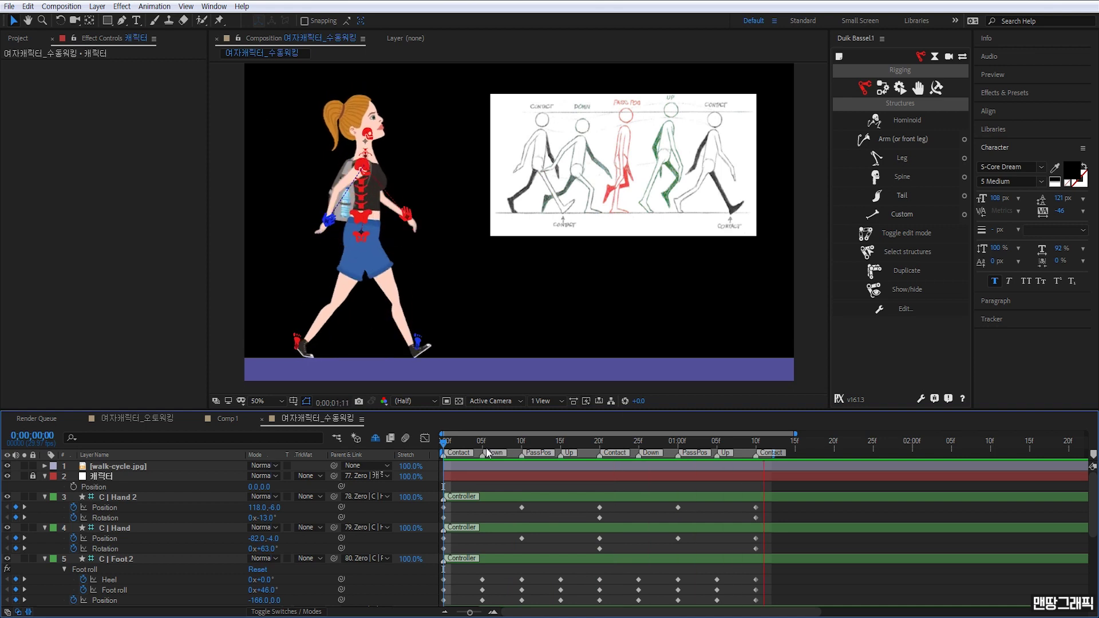
Hide the walk-cycle.jpg reference image at the first frame
{"action": "left_click", "coordinate": [485, 448]}
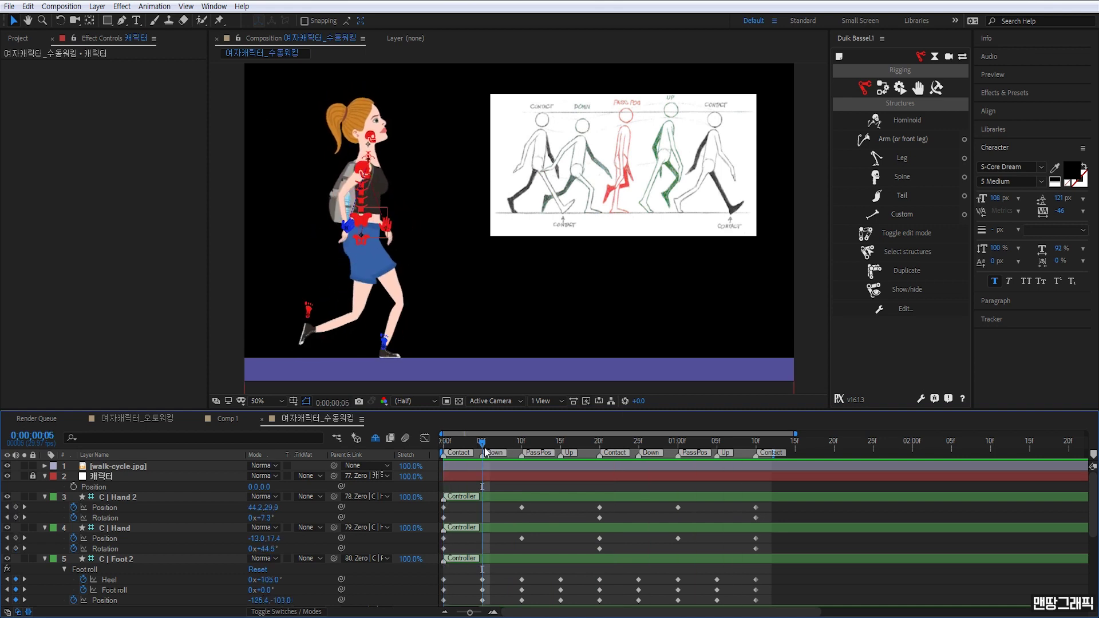
{"action": "key", "text": "Home"}
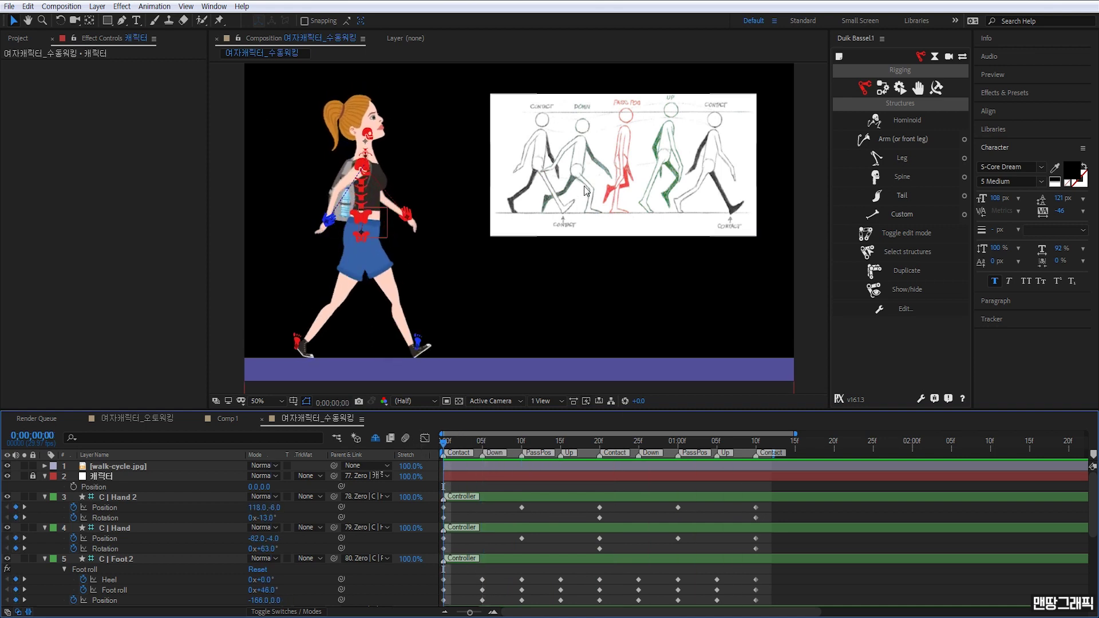
{"action": "left_click", "coordinate": [586, 191]}
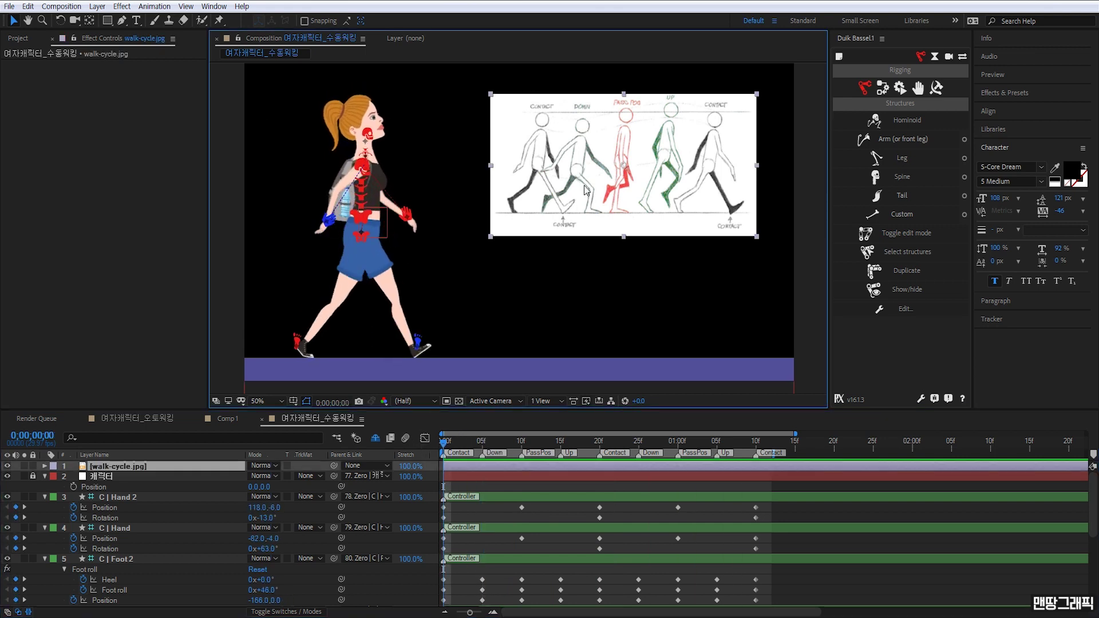
{"action": "left_click", "coordinate": [7, 467]}
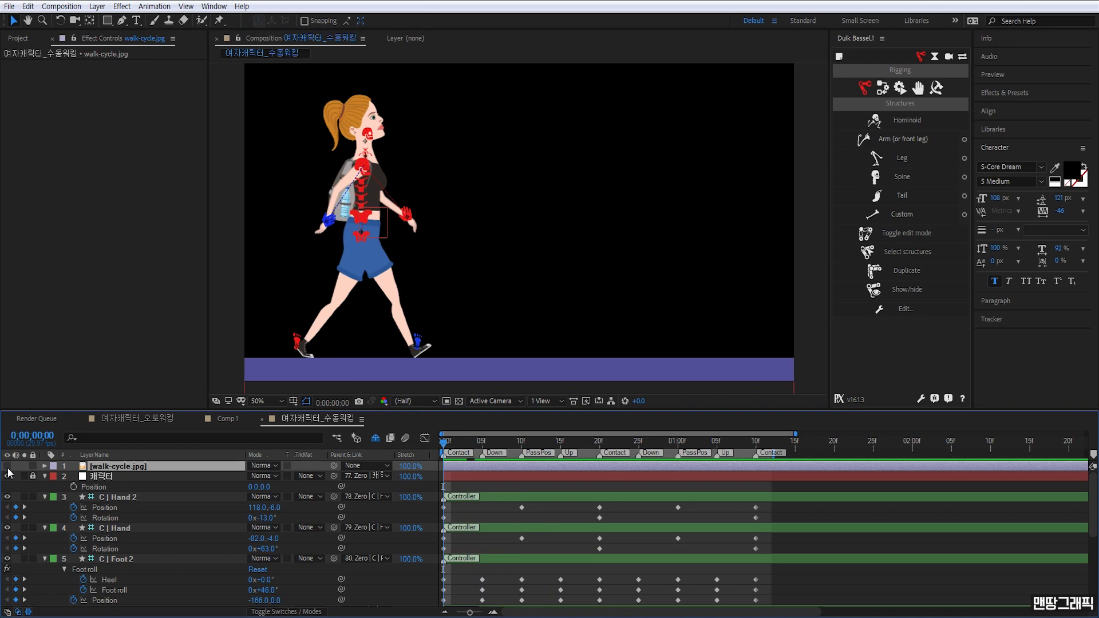
{"action": "left_click", "coordinate": [104, 479]}
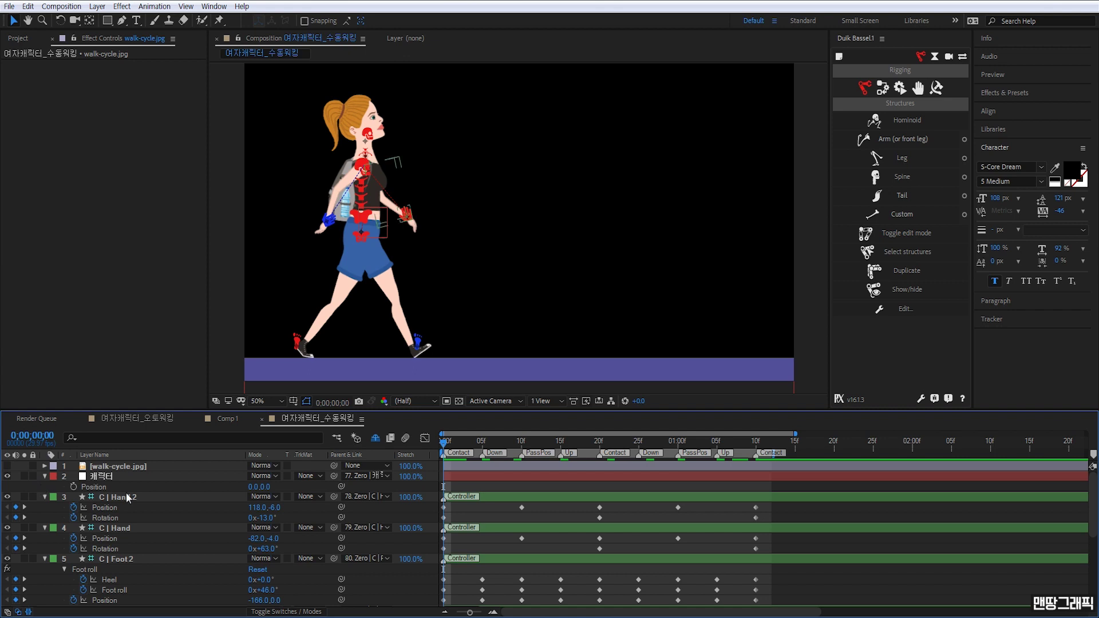
Keyframe the 캐릭터 layer's Position at 0f and slide the character far right at 1;10
{"action": "left_click", "coordinate": [105, 478]}
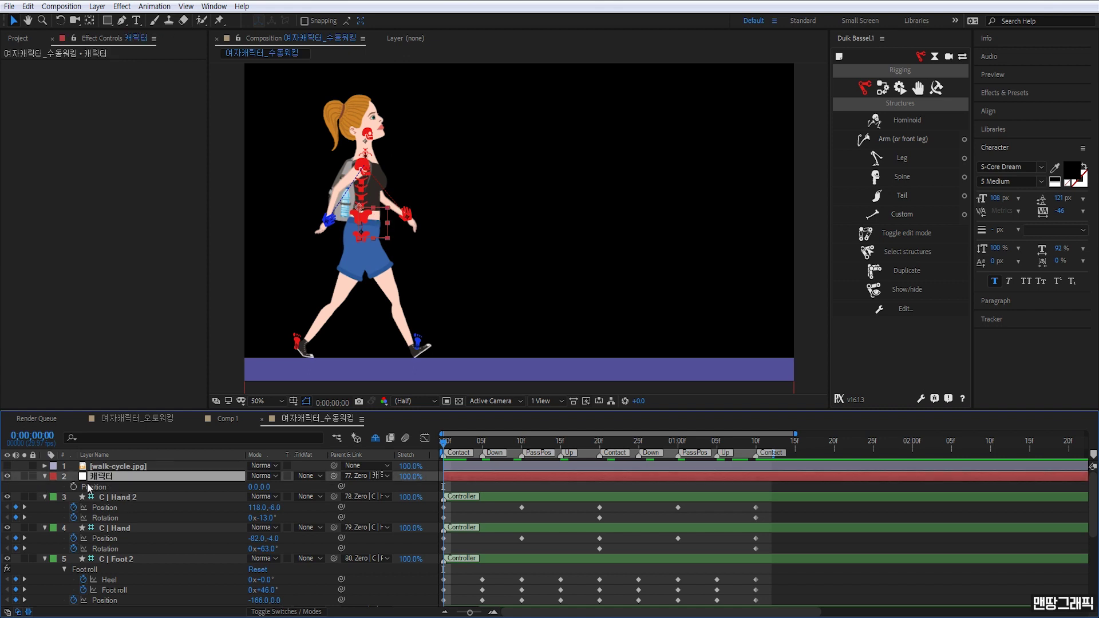
{"action": "left_click", "coordinate": [43, 476]}
{"action": "left_click", "coordinate": [44, 475]}
{"action": "left_click", "coordinate": [73, 486]}
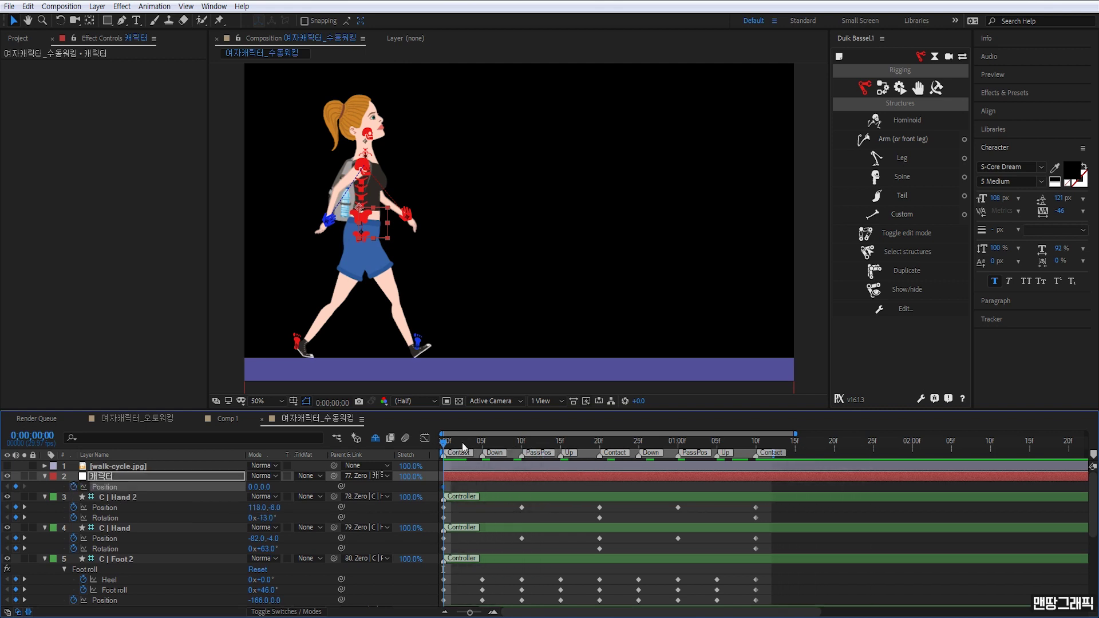
{"action": "left_click_drag", "start_coordinate": [463, 447], "coordinate": [754, 450]}
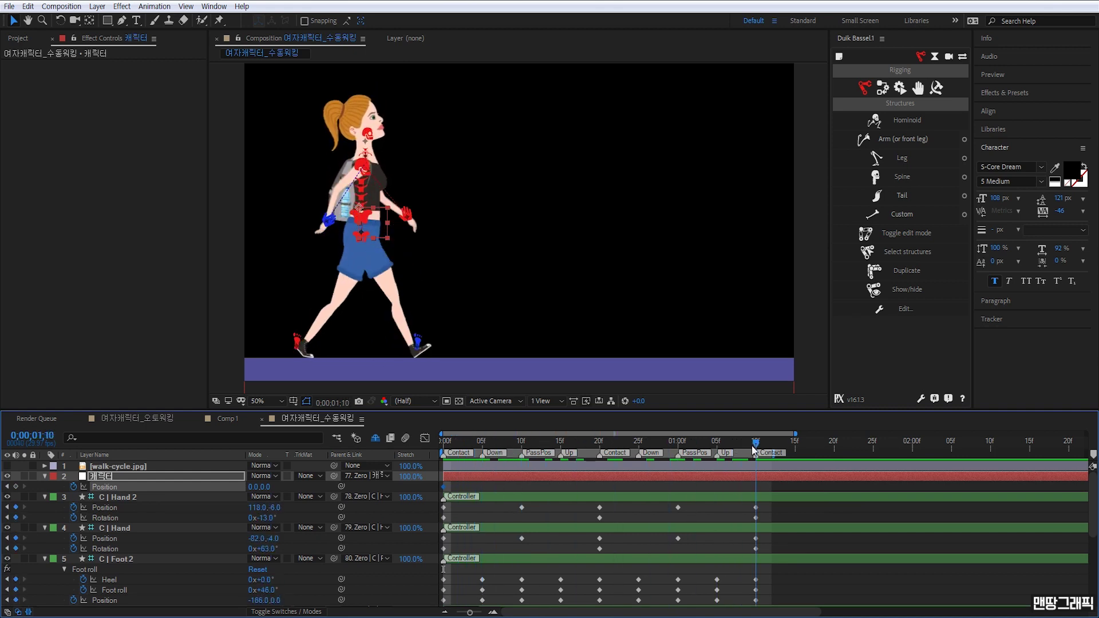
{"action": "left_click_drag", "start_coordinate": [370, 237], "coordinate": [667, 230]}
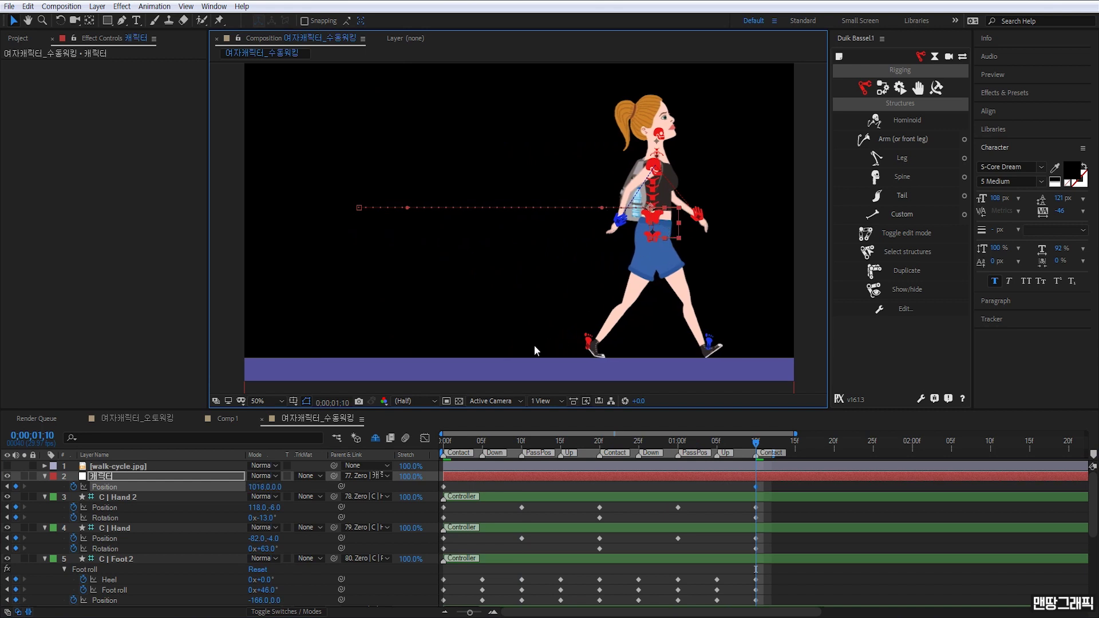
Preview the travel, then pull the end Position back to 696.0, 0.0 and preview again
{"action": "key", "text": "Home"}
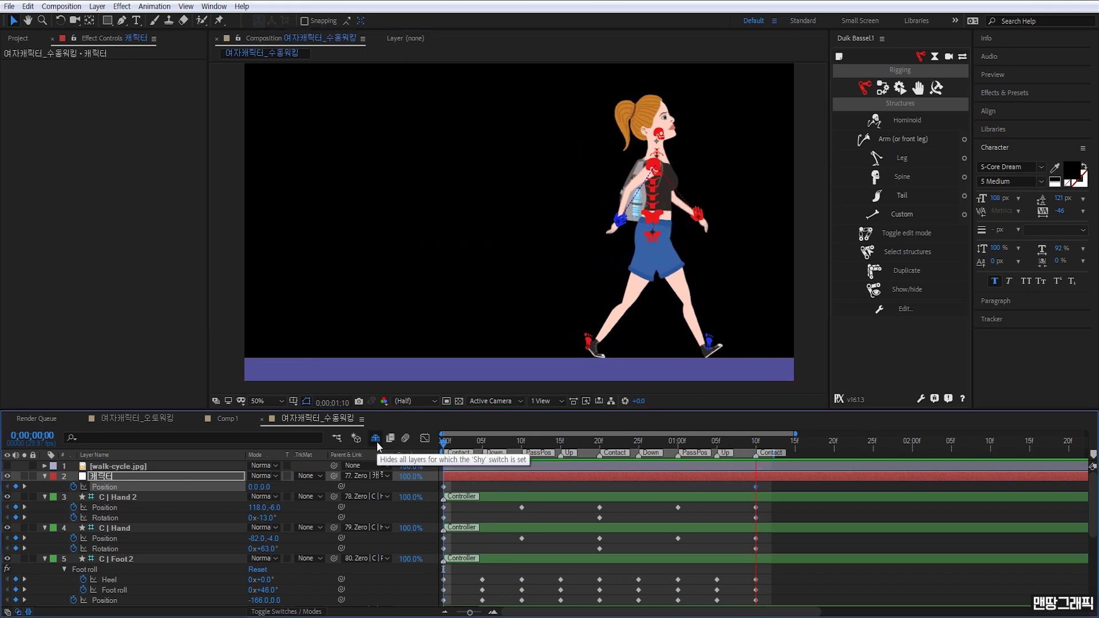
{"action": "key", "text": "space"}
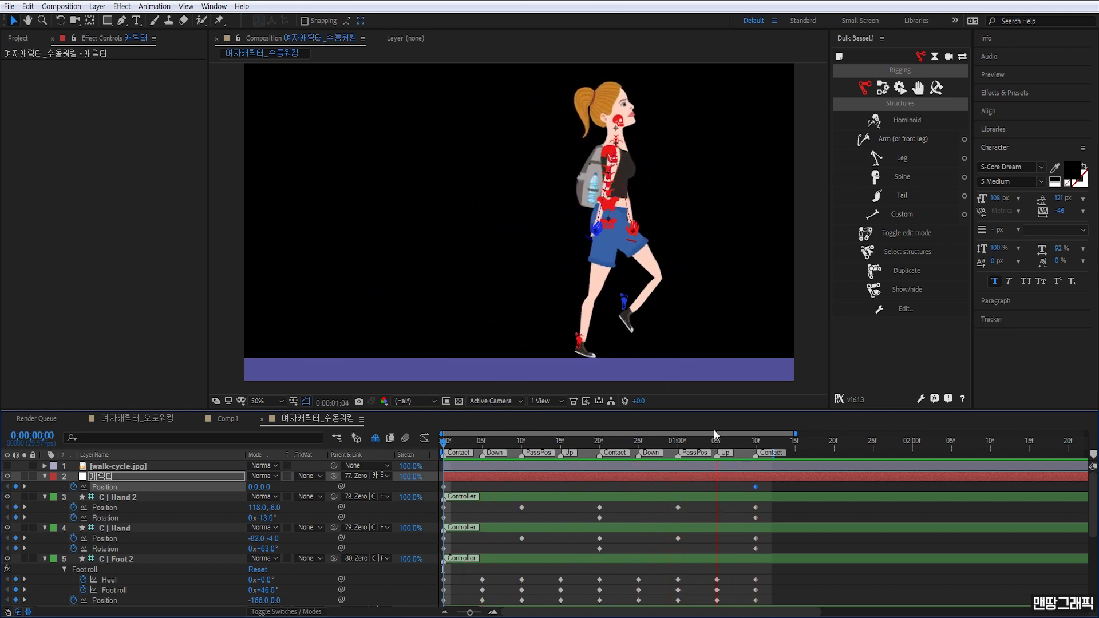
{"action": "left_click", "coordinate": [732, 442]}
{"action": "left_click_drag", "start_coordinate": [741, 446], "coordinate": [752, 444]}
{"action": "left_click_drag", "start_coordinate": [676, 239], "coordinate": [579, 236]}
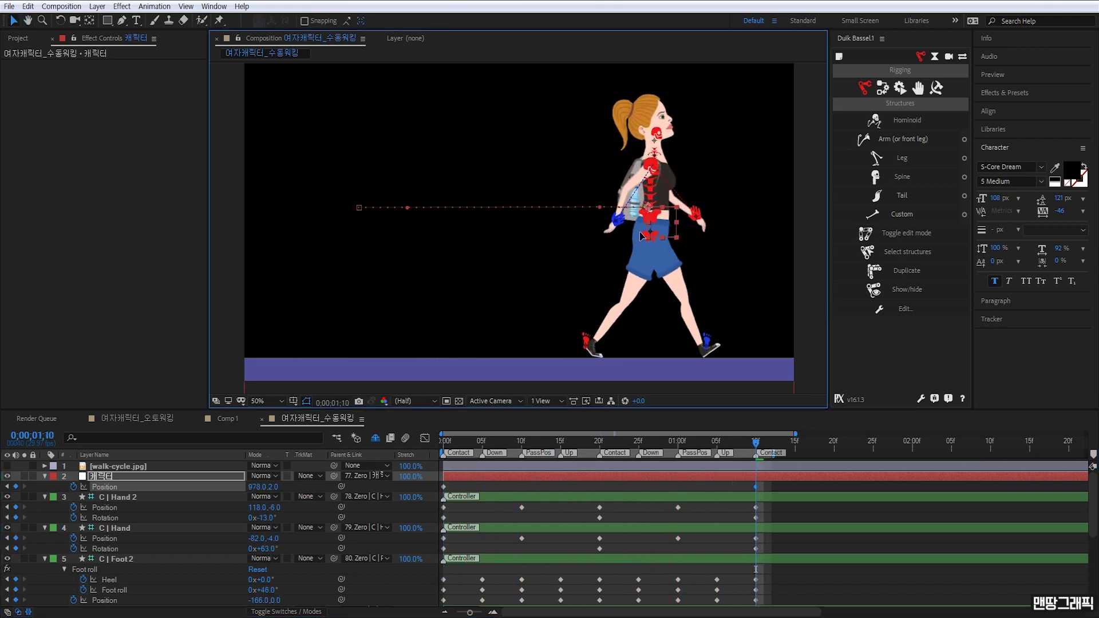
{"action": "key", "text": "space"}
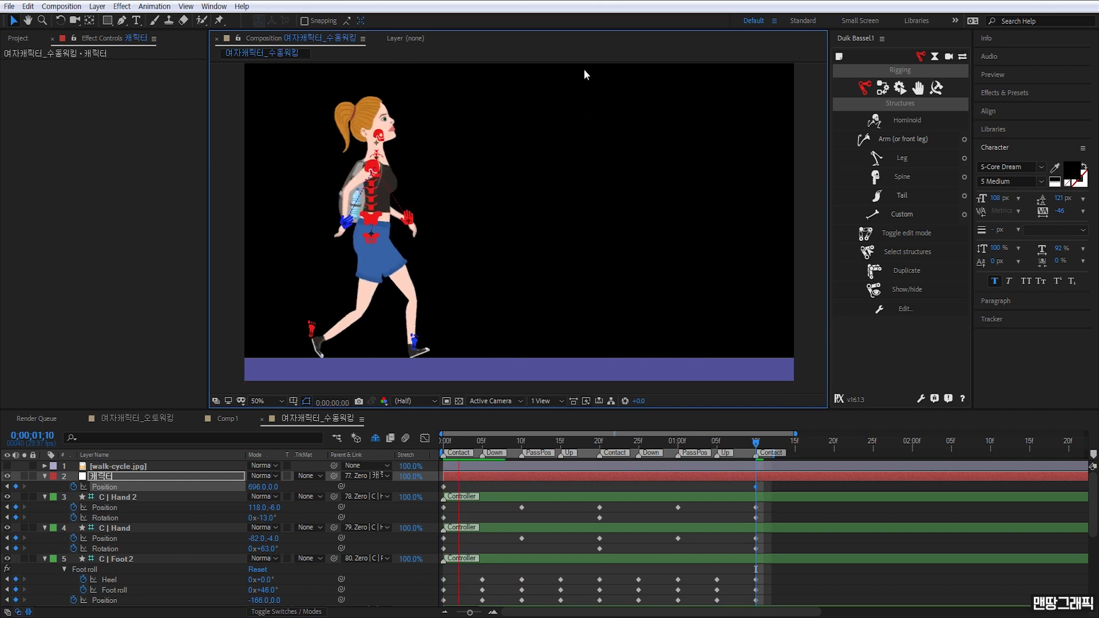